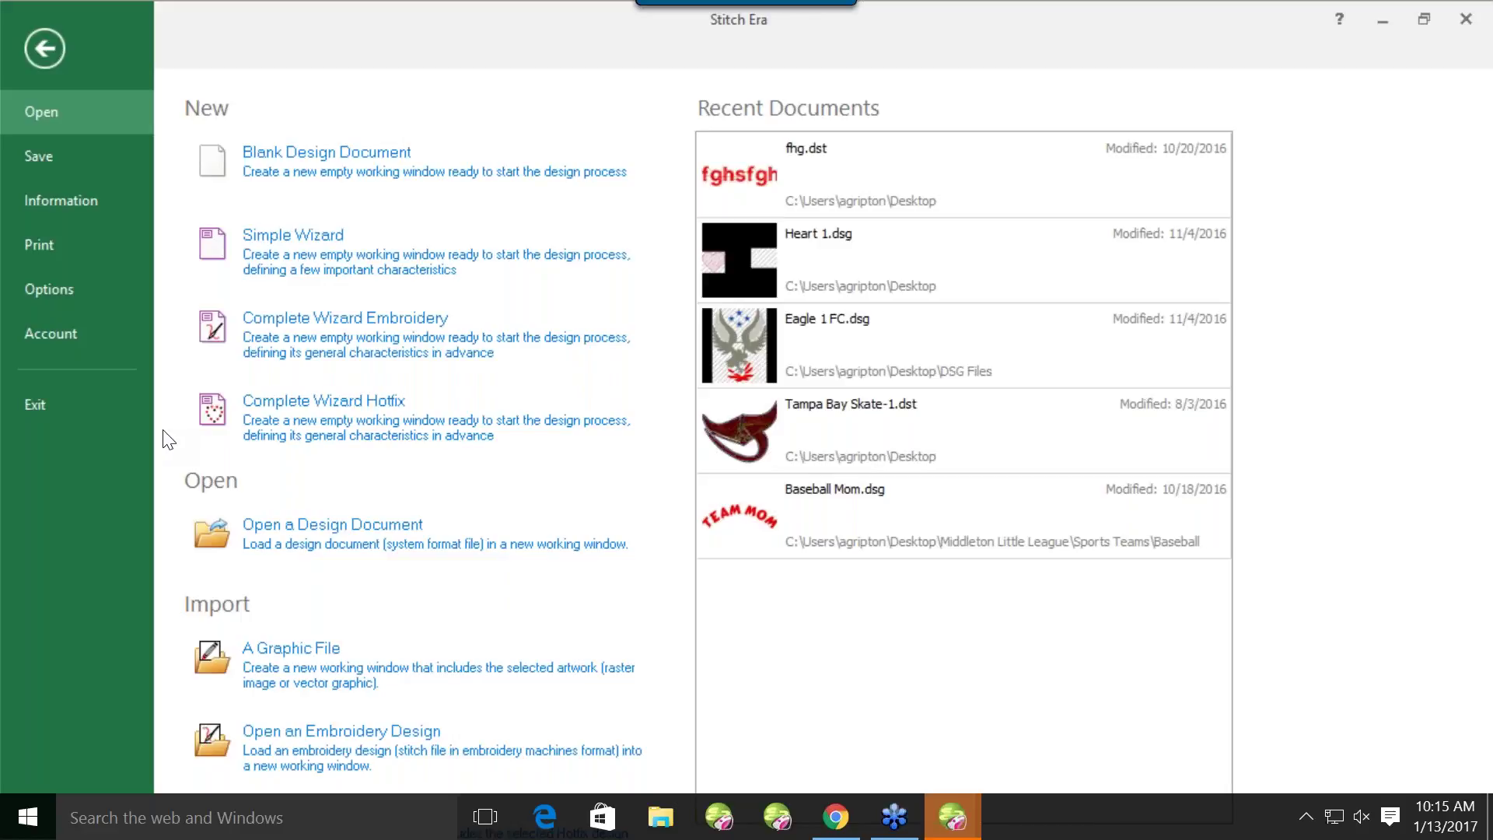
View the available sources for importing a graphic file and the dialog for opening a design document
{"action": "left_click", "coordinate": [333, 658]}
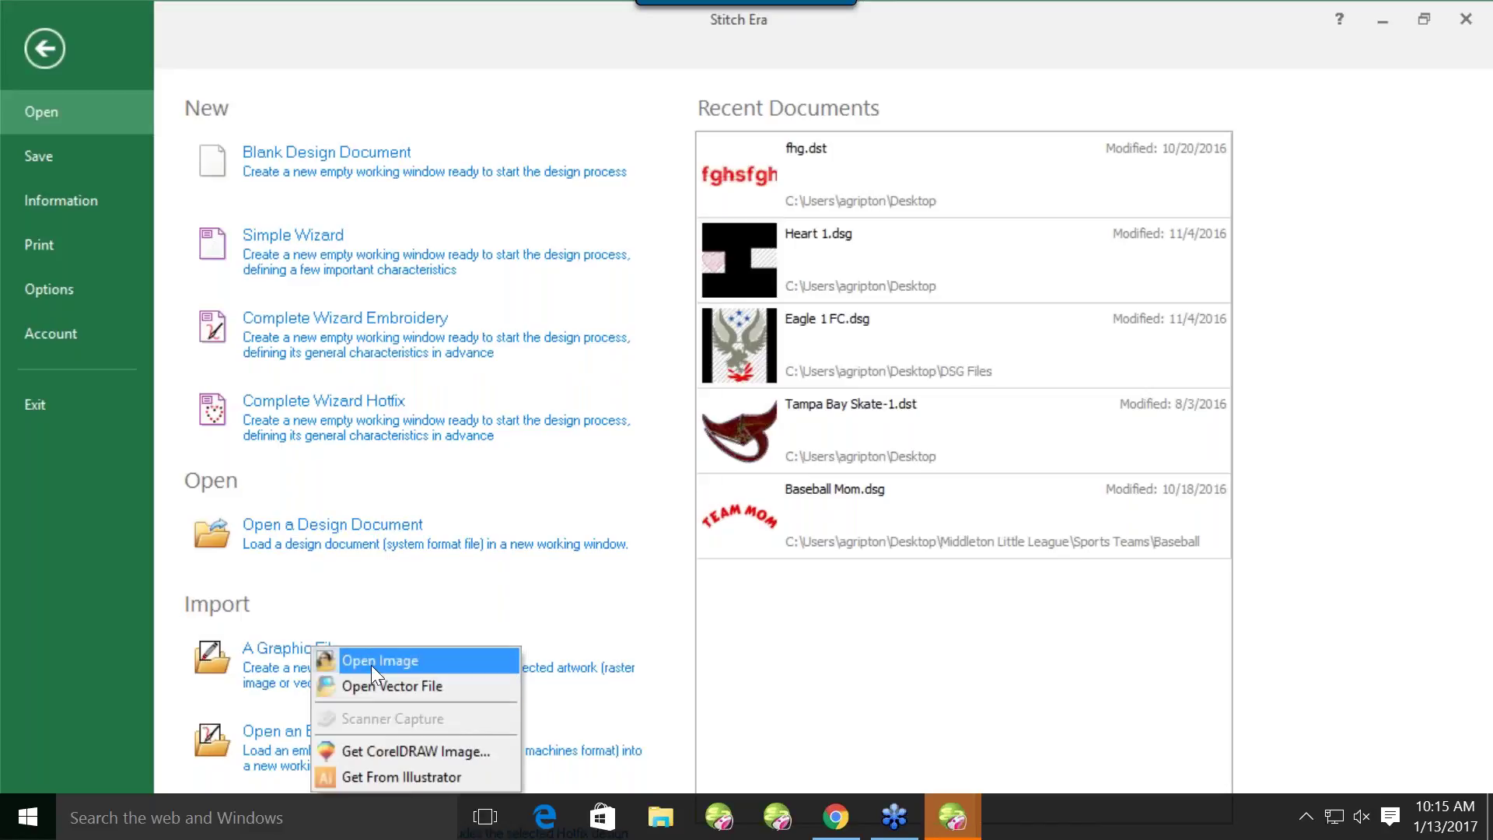
{"action": "left_click", "coordinate": [400, 753]}
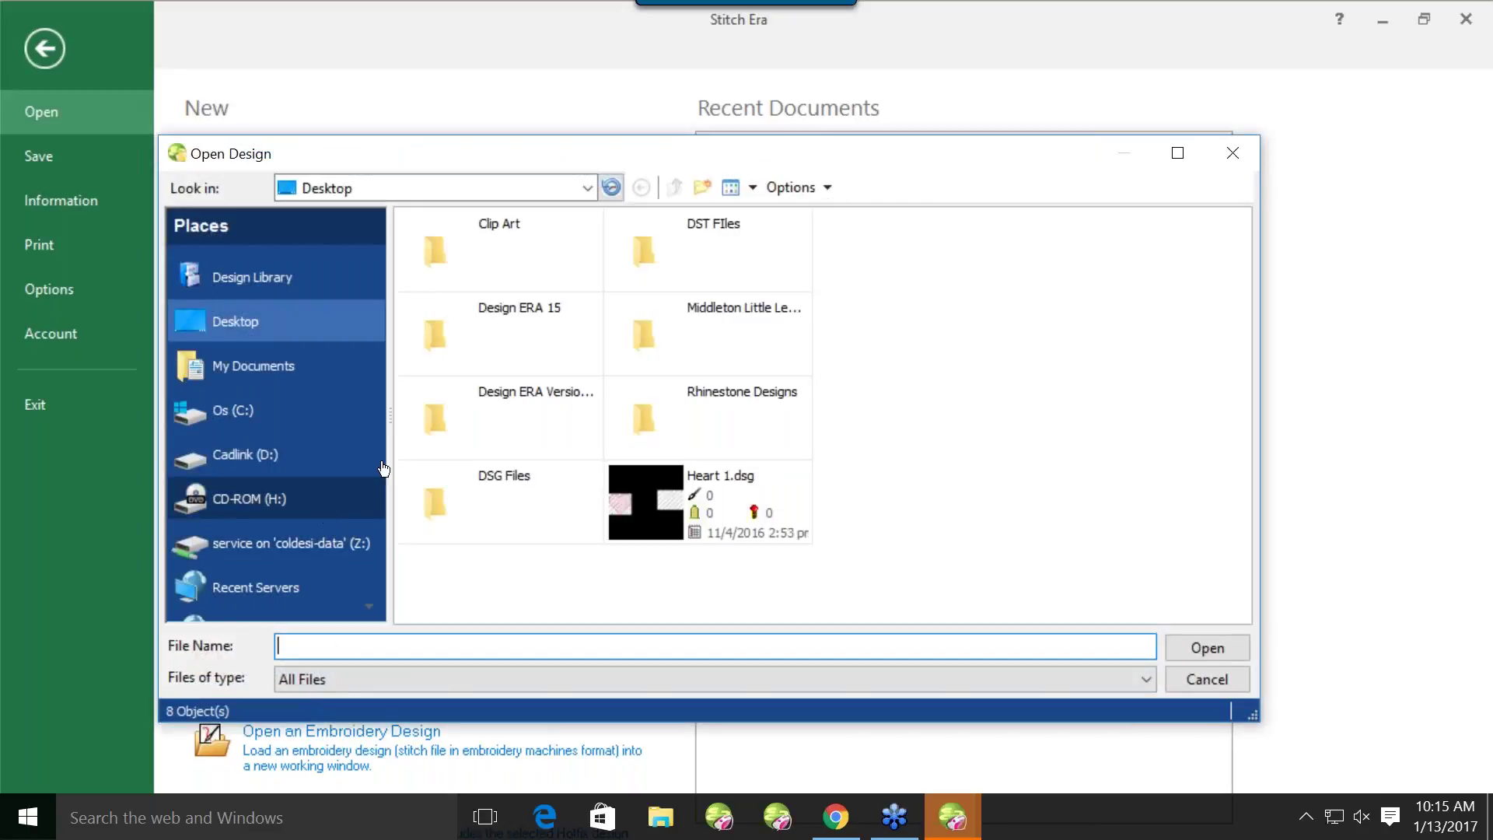
{"action": "left_click", "coordinate": [1241, 152]}
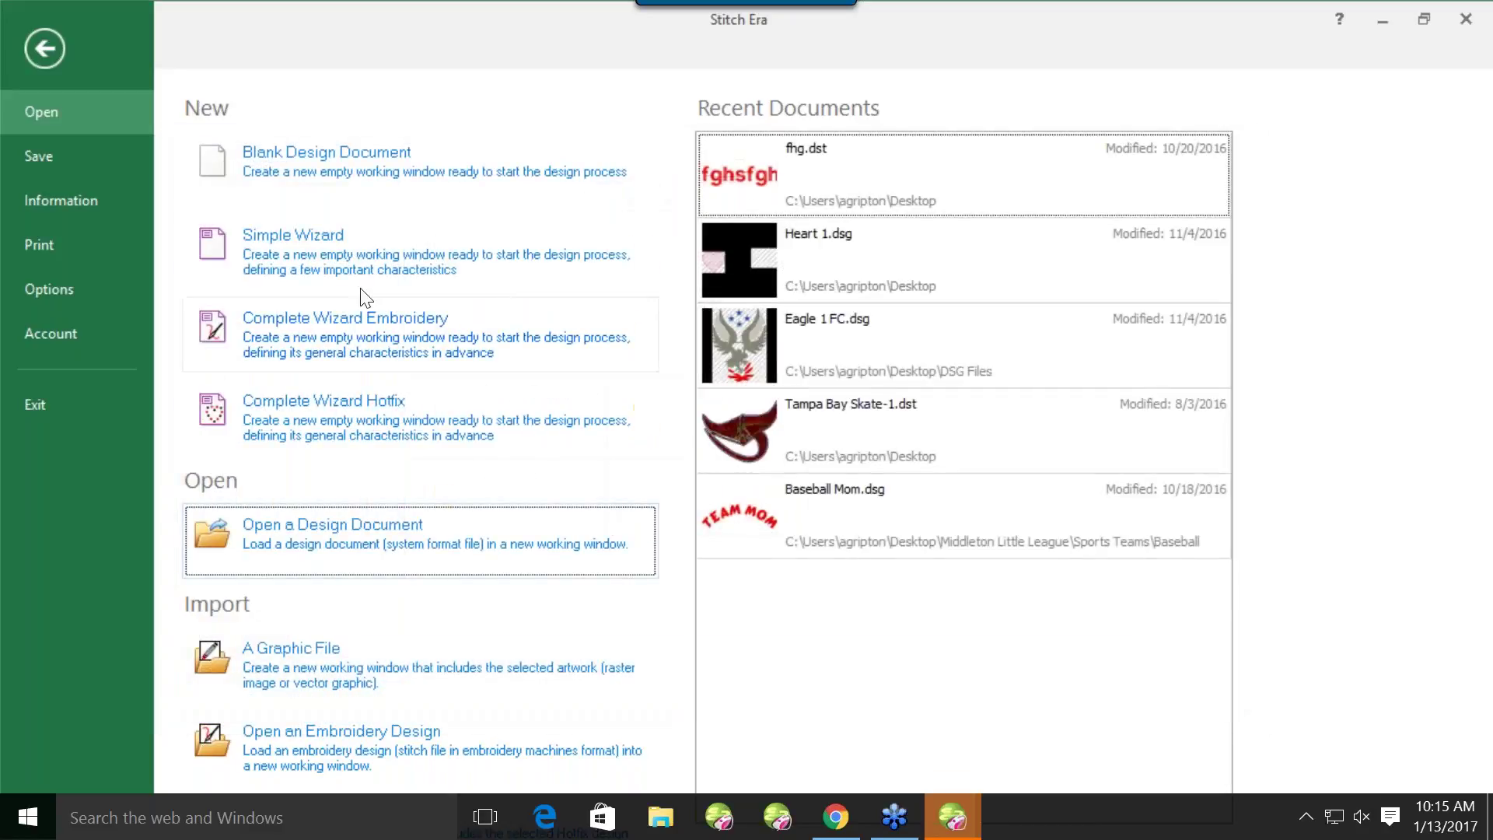
Review the save options, the vector, bitmap and embroidery export choices, and the Information and Print pages
{"action": "left_click", "coordinate": [33, 160]}
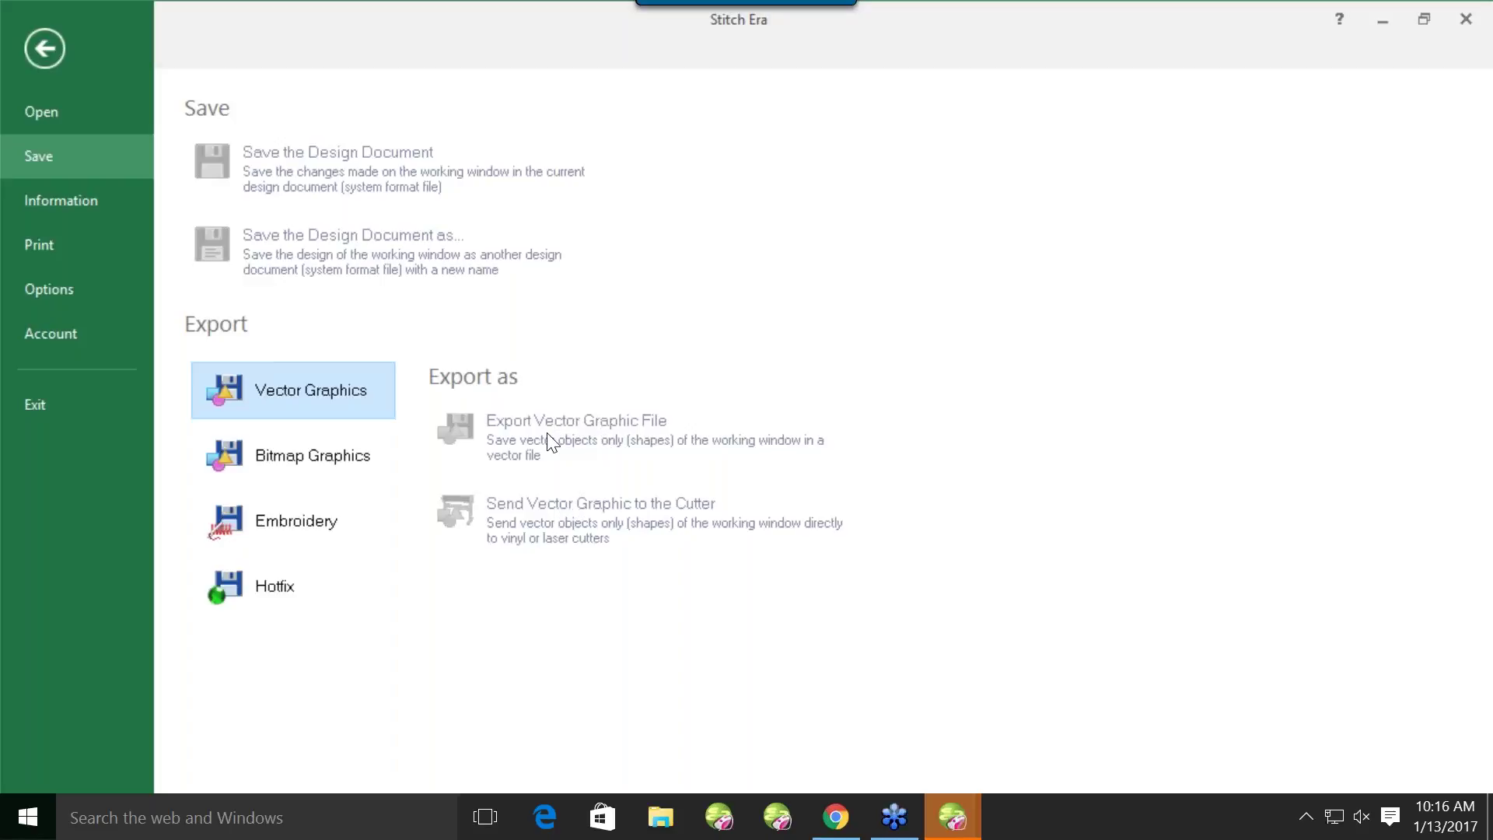
{"action": "left_click", "coordinate": [315, 464]}
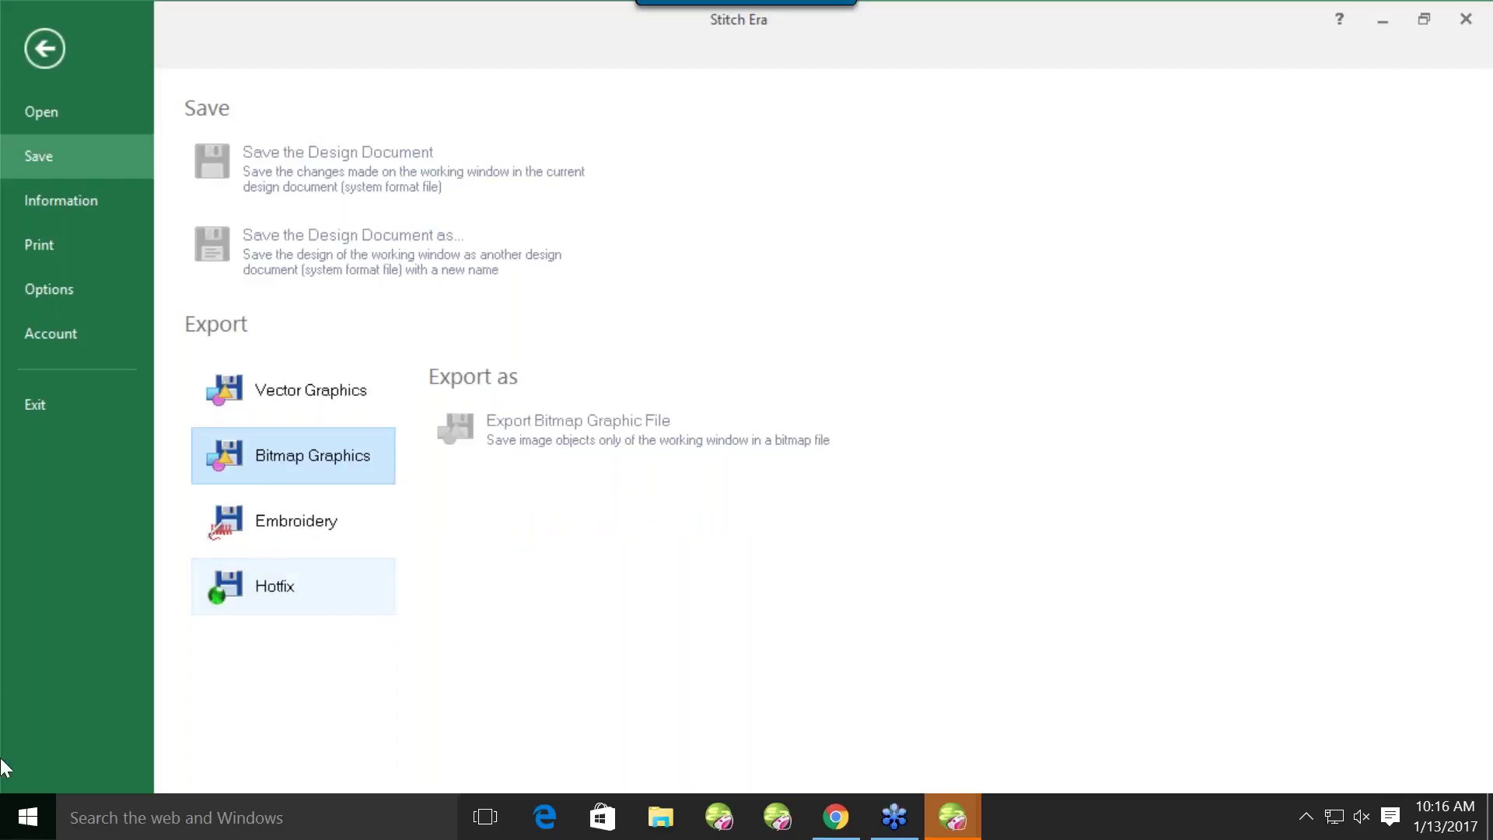
{"action": "left_click", "coordinate": [301, 523]}
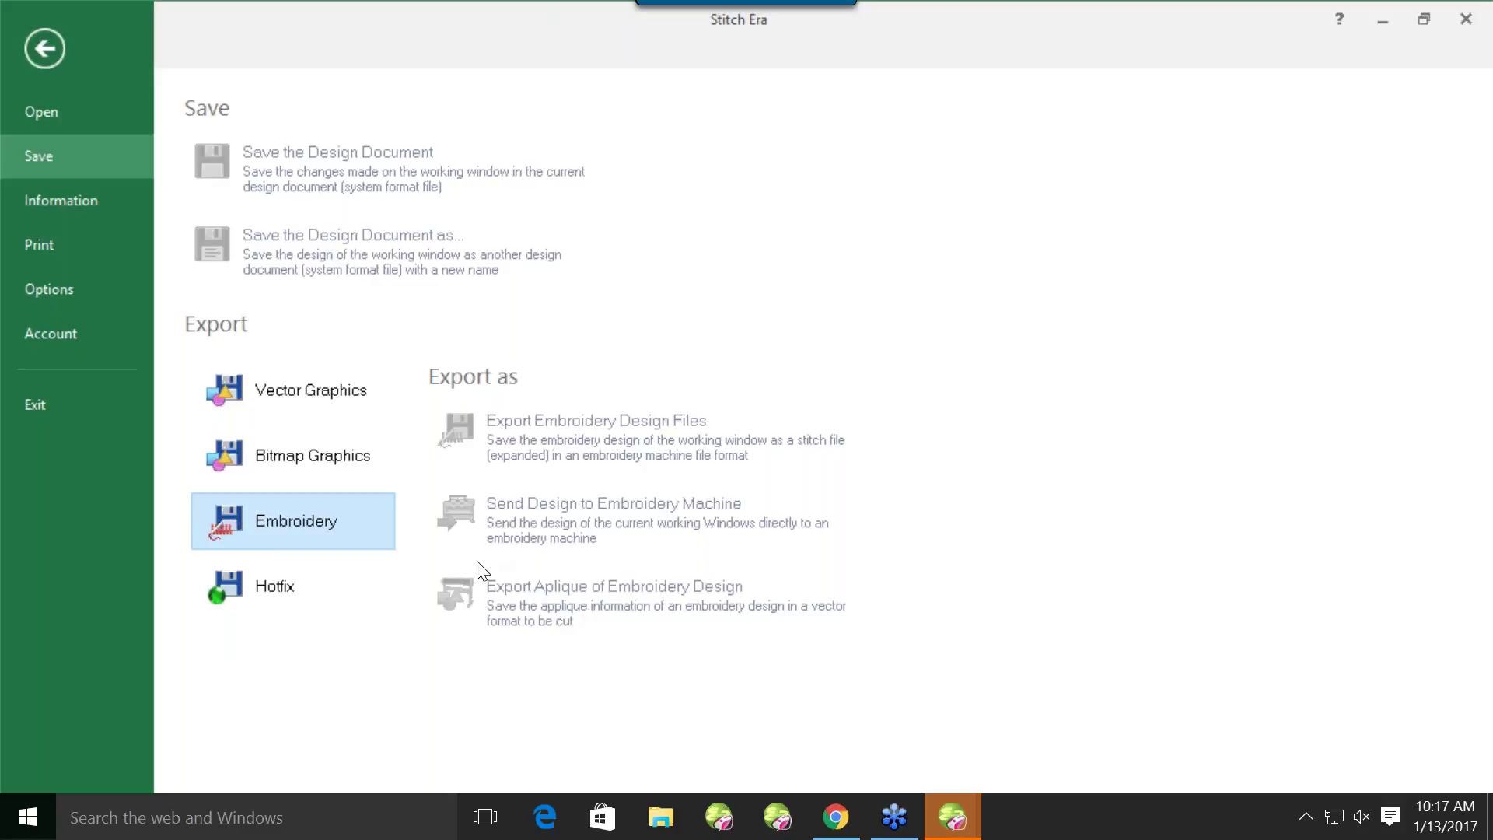
{"action": "left_click", "coordinate": [38, 203]}
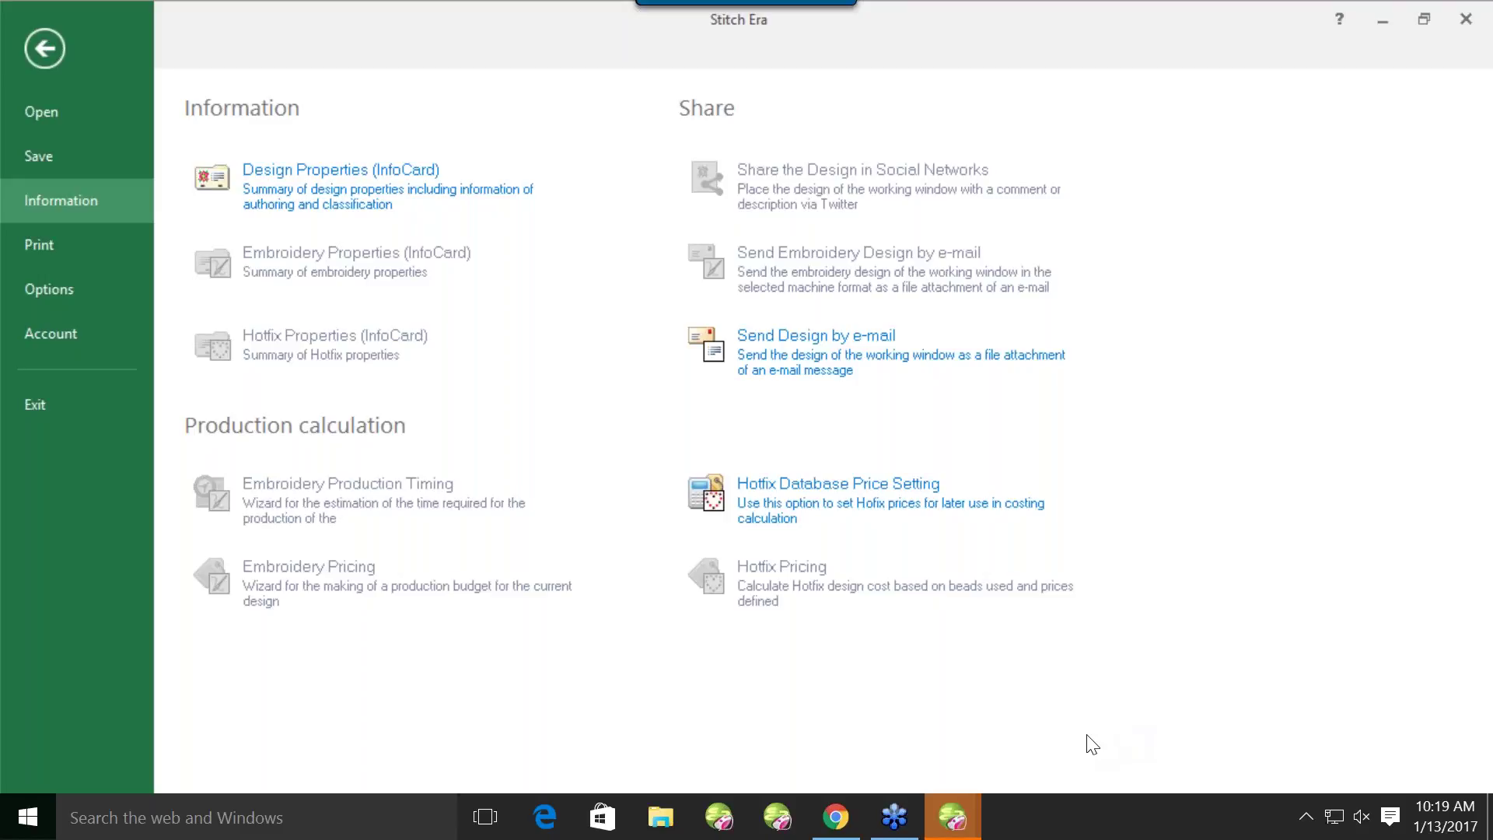
{"action": "left_click", "coordinate": [24, 245]}
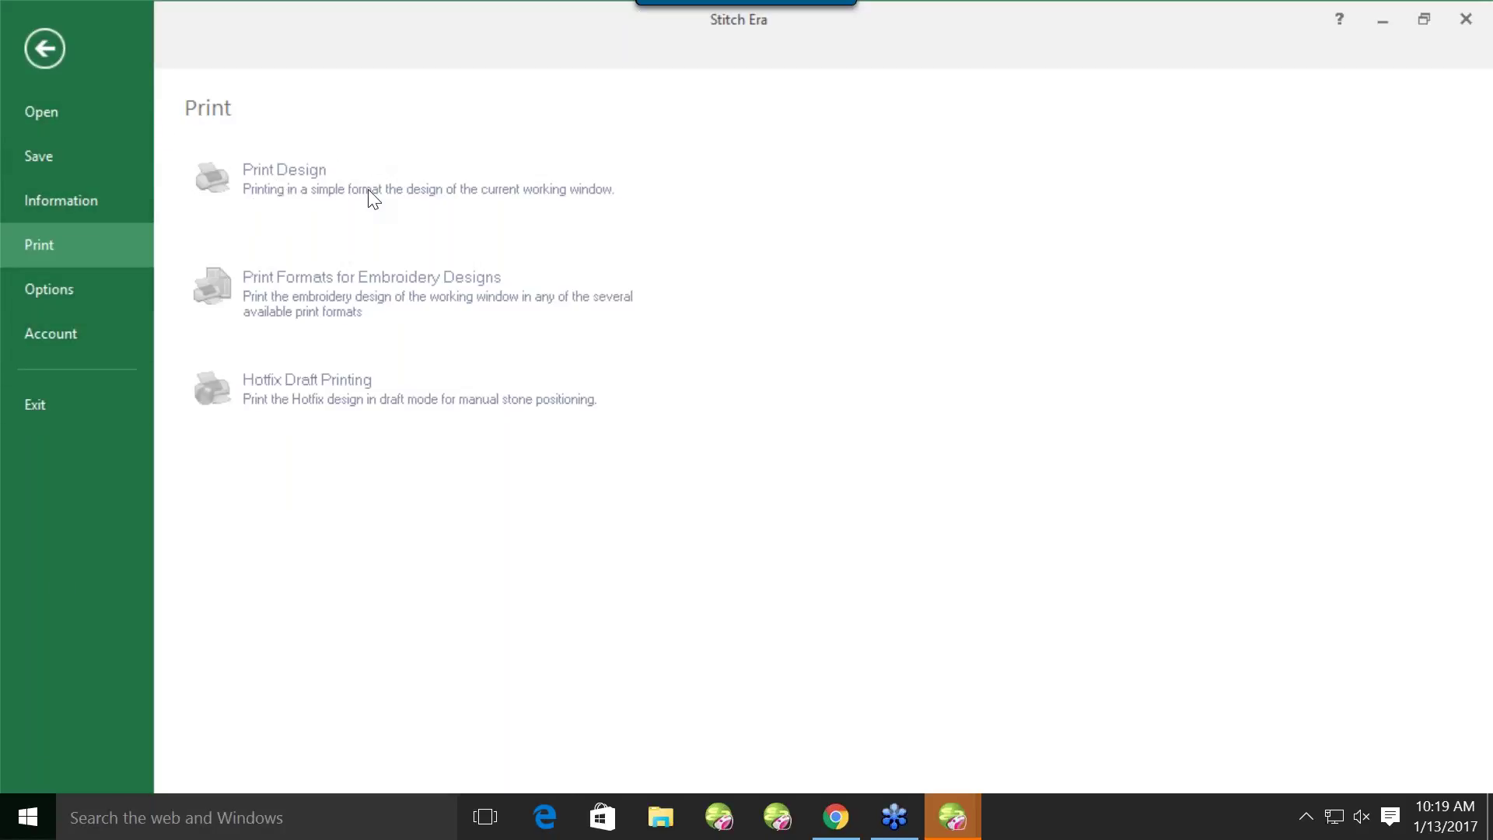
Set the workspace grid style to Lines in the Visual Aids guideline preferences
{"action": "left_click", "coordinate": [65, 282]}
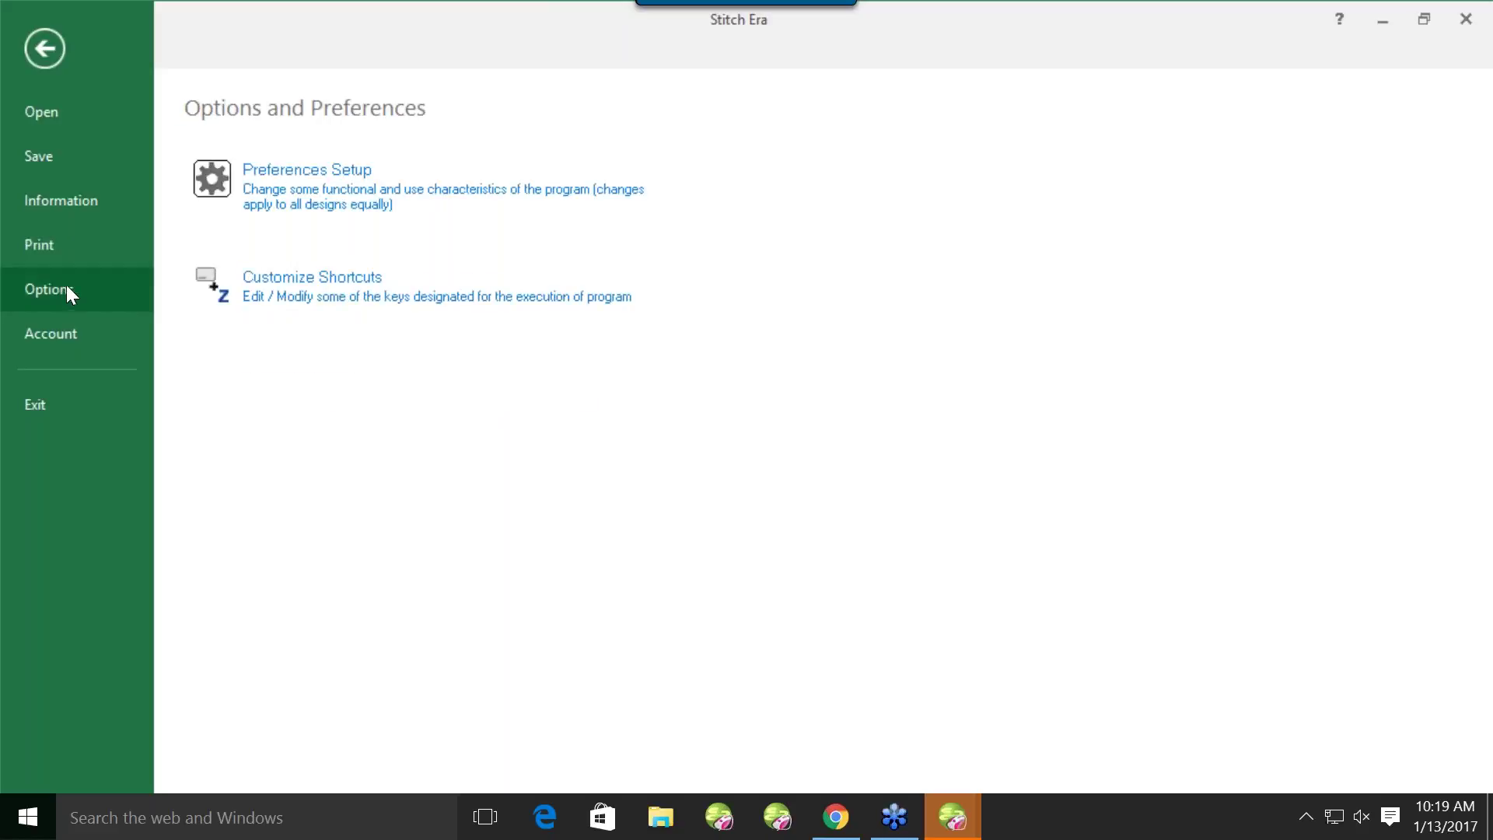
{"action": "left_click", "coordinate": [288, 194]}
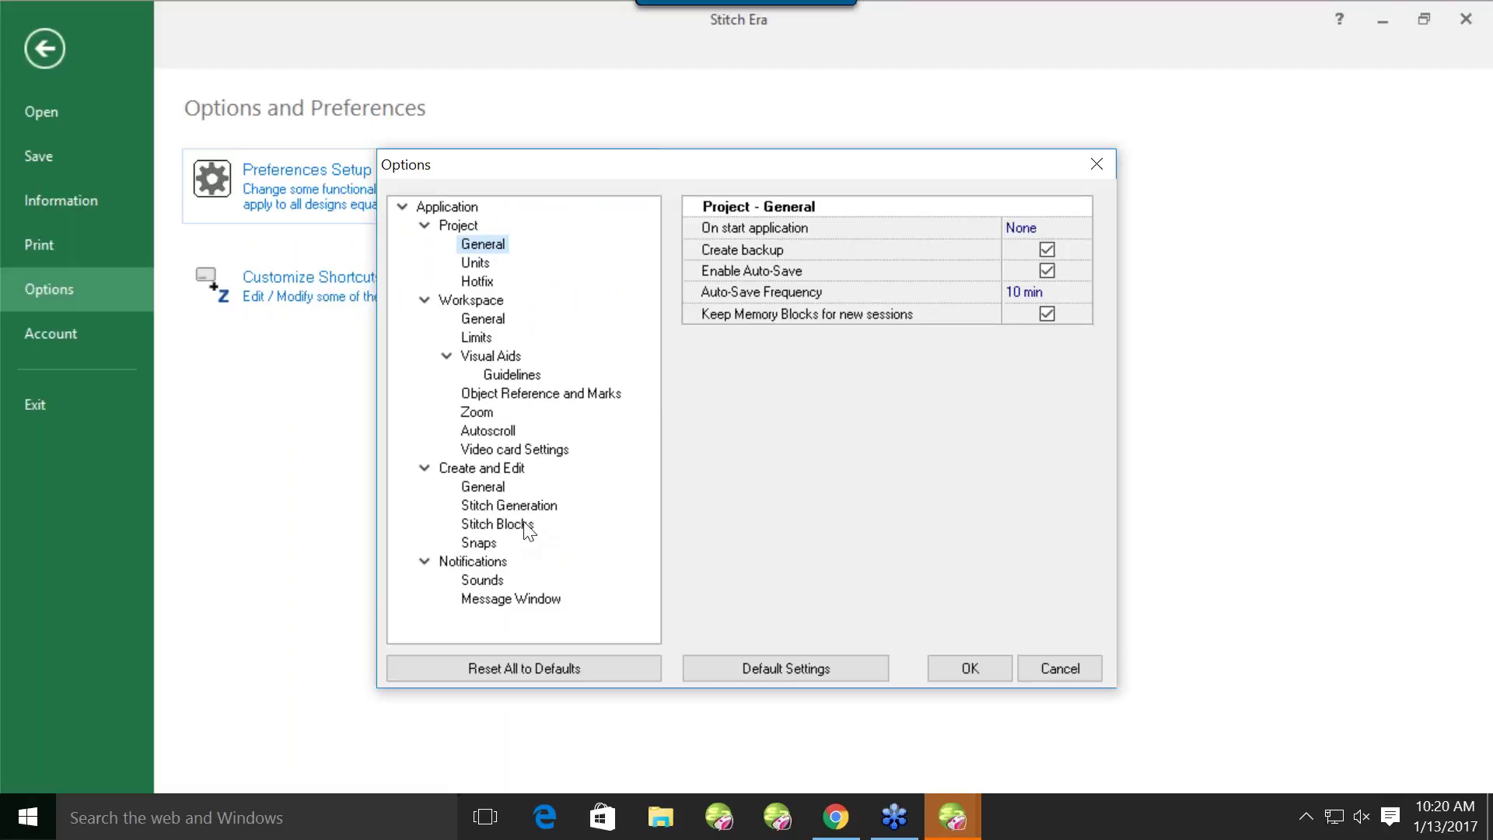
{"action": "left_click", "coordinate": [496, 488]}
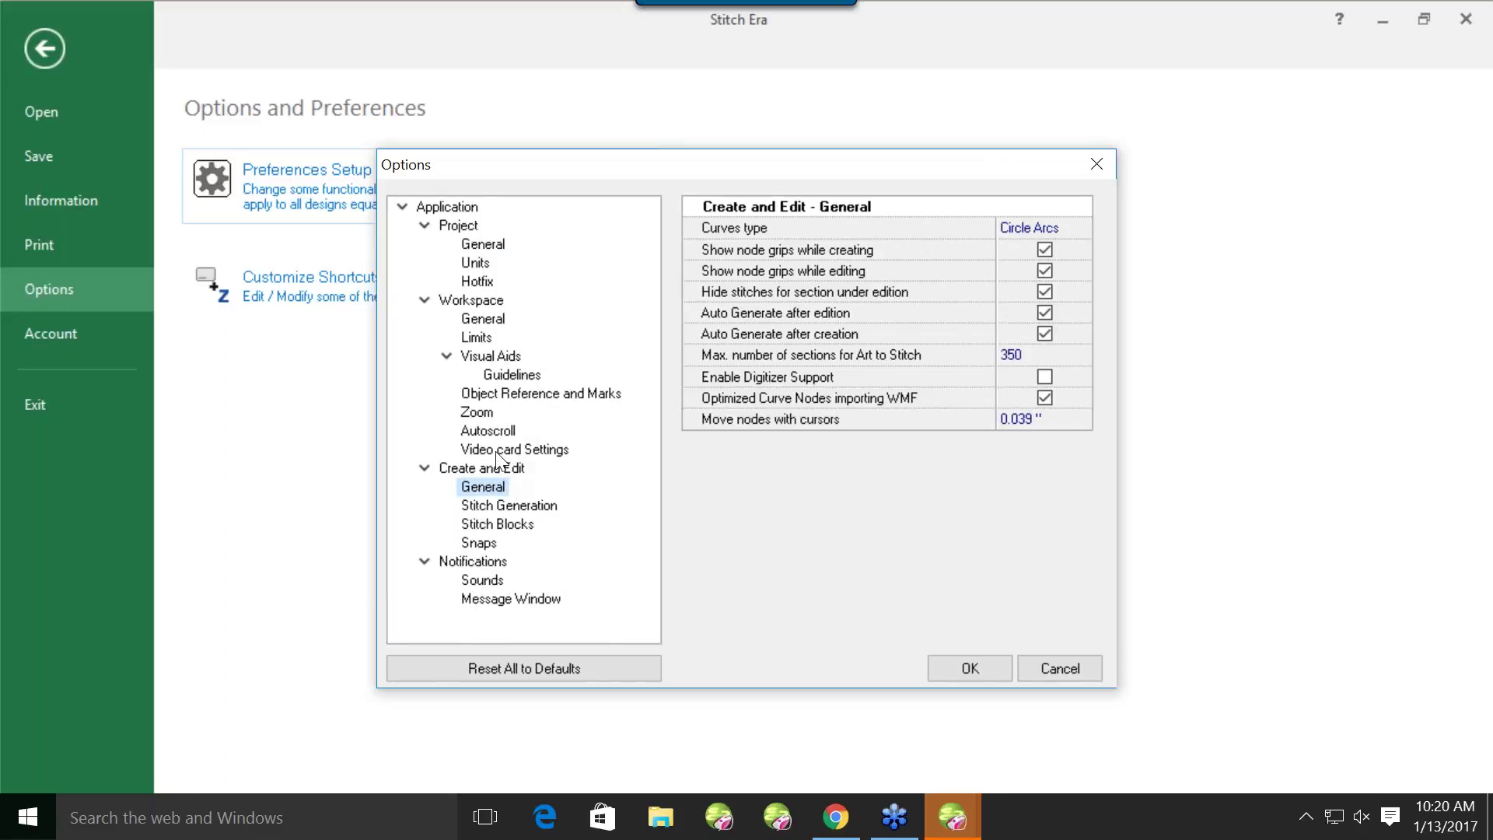
{"action": "left_click", "coordinate": [488, 380]}
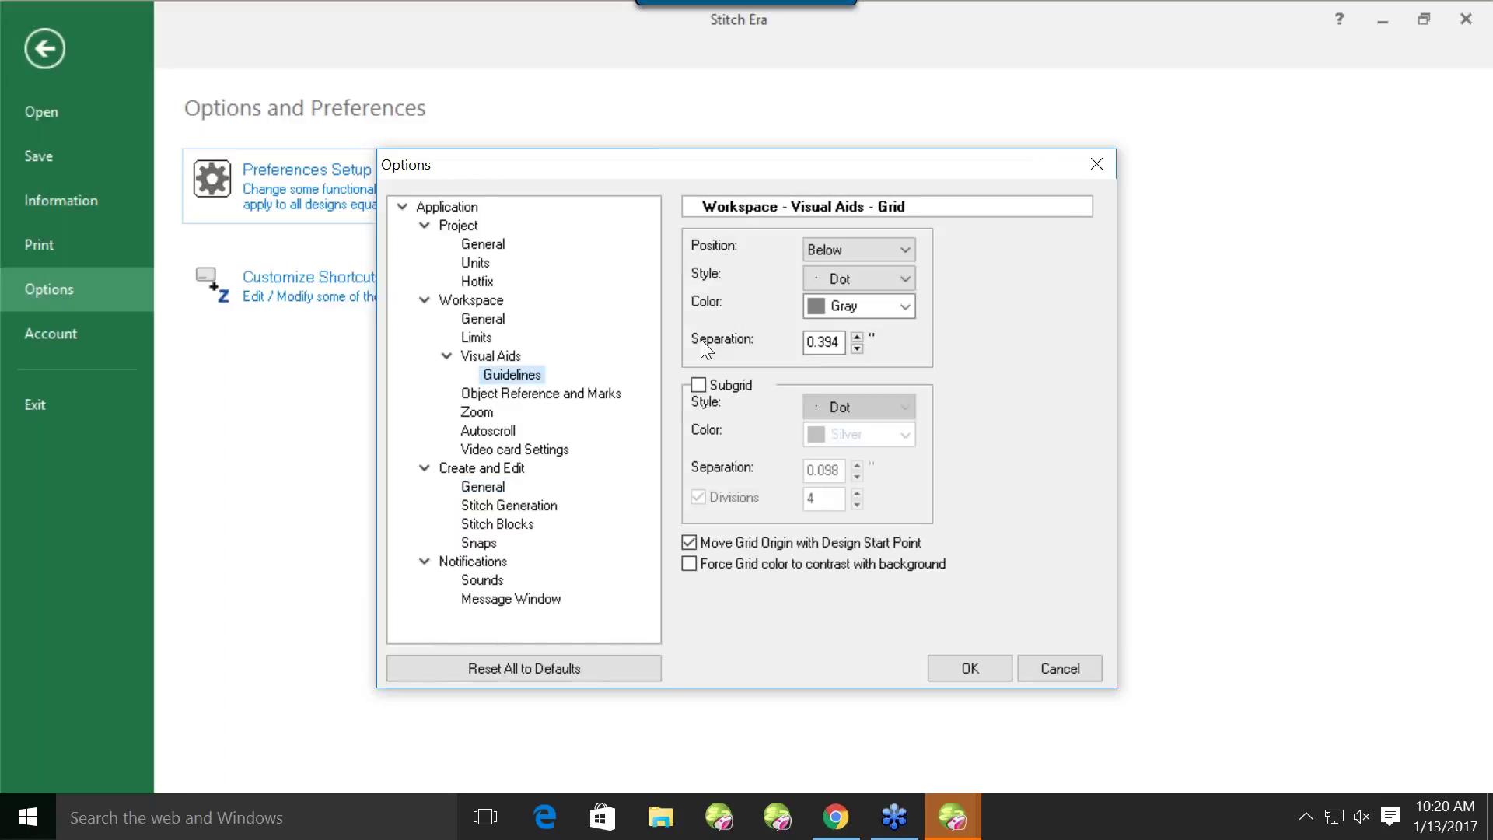
{"action": "left_click", "coordinate": [862, 278]}
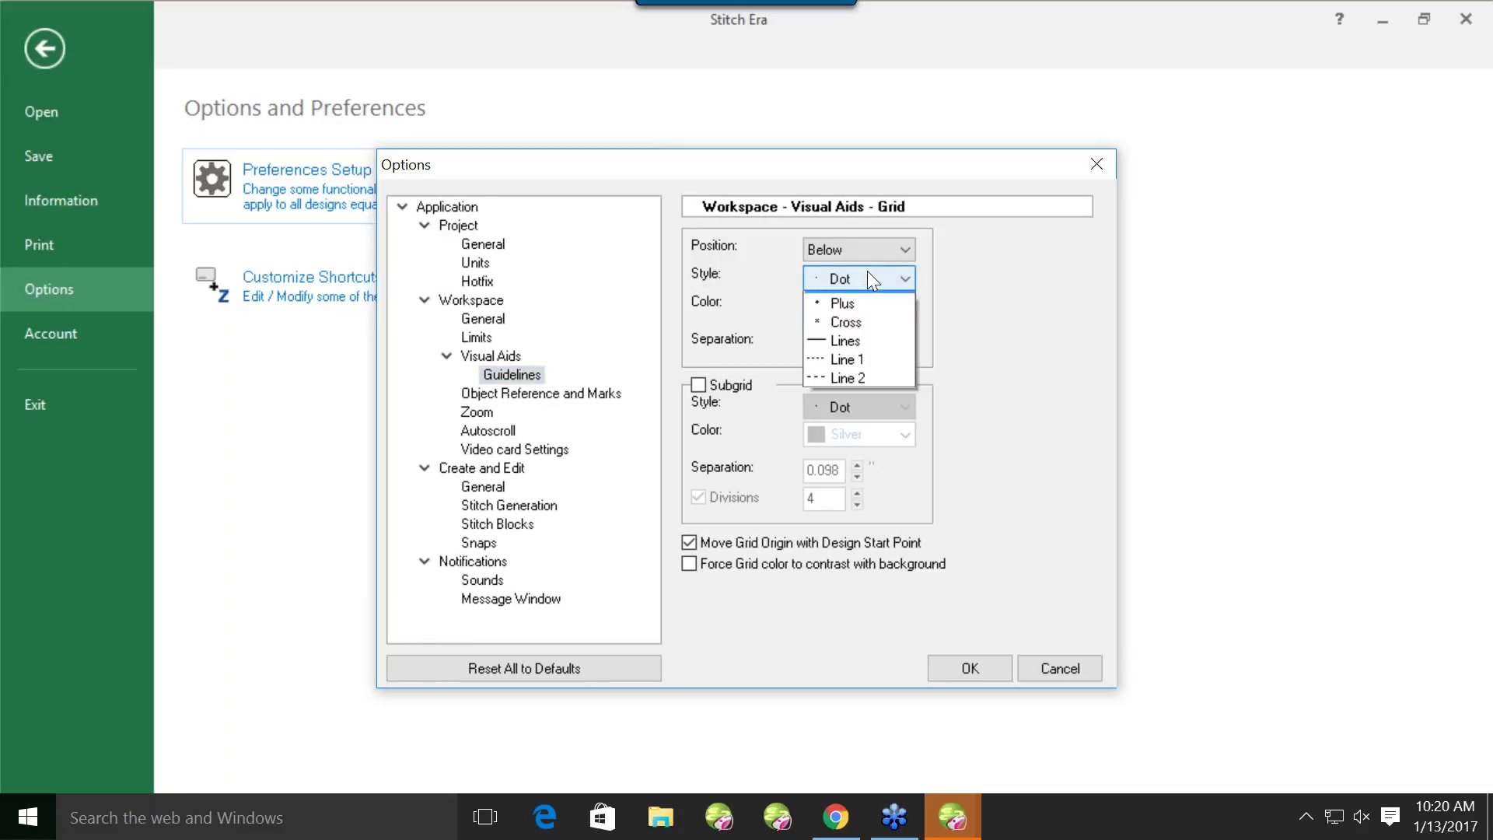
{"action": "left_click", "coordinate": [846, 347]}
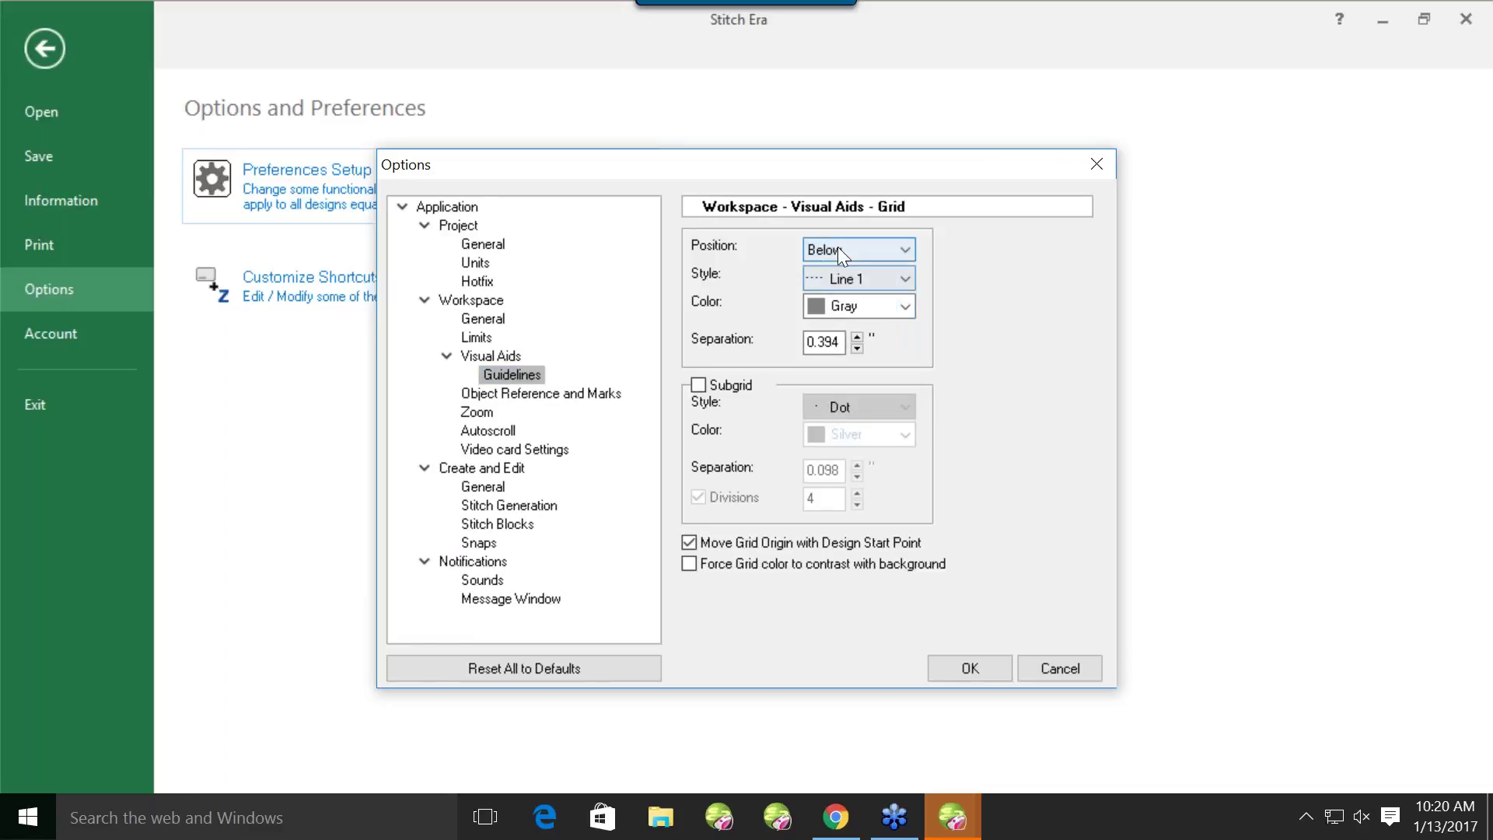
{"action": "left_click", "coordinate": [877, 280]}
{"action": "left_click", "coordinate": [861, 354]}
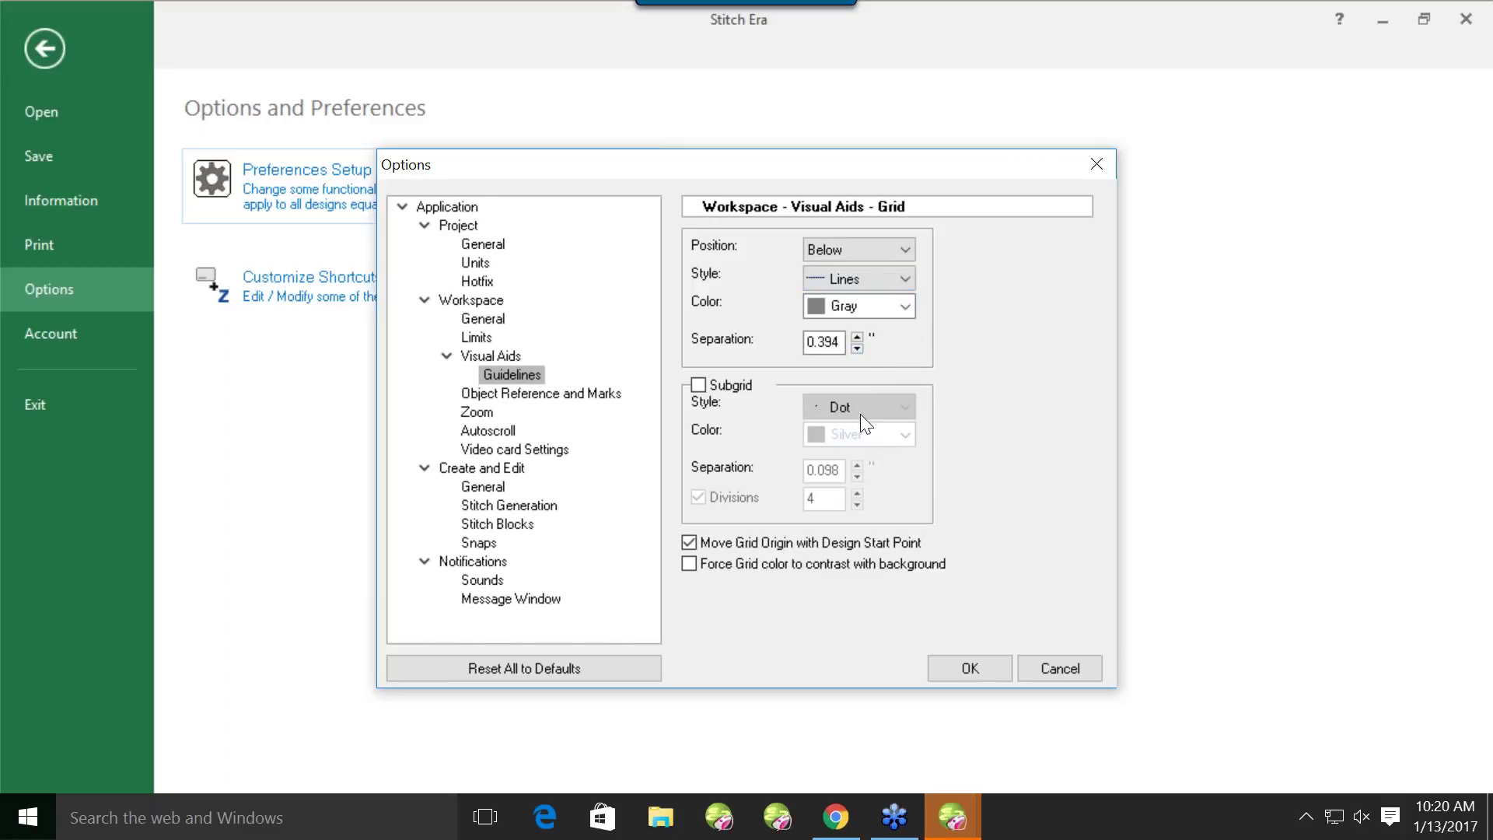
Enable the subgrid with the Line 1 style and set the grid separation to 1.0 inch, closing the preferences without confirming
{"action": "left_click", "coordinate": [716, 386]}
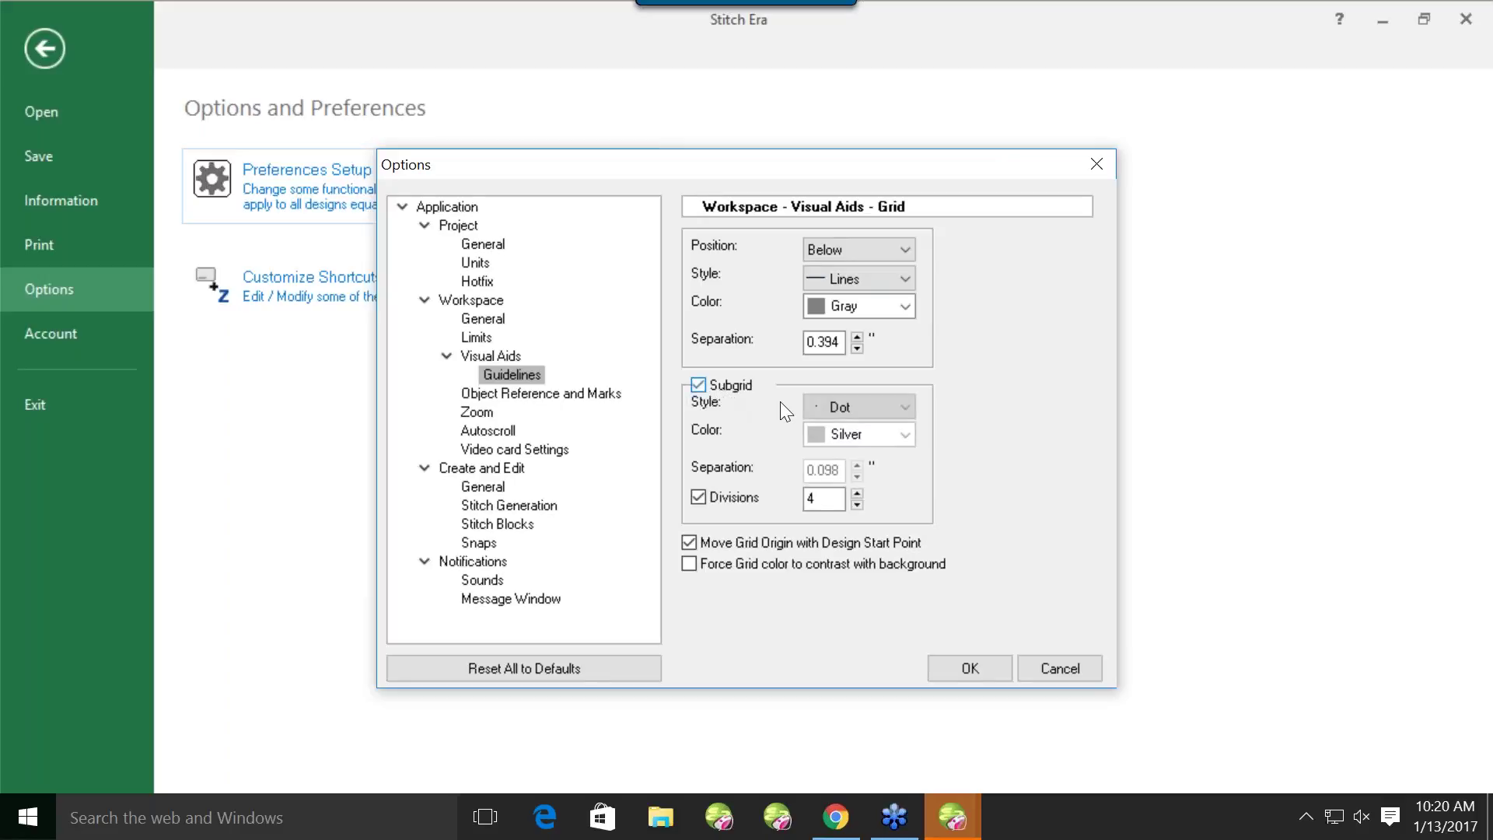
{"action": "left_click", "coordinate": [861, 404]}
{"action": "left_click", "coordinate": [840, 506]}
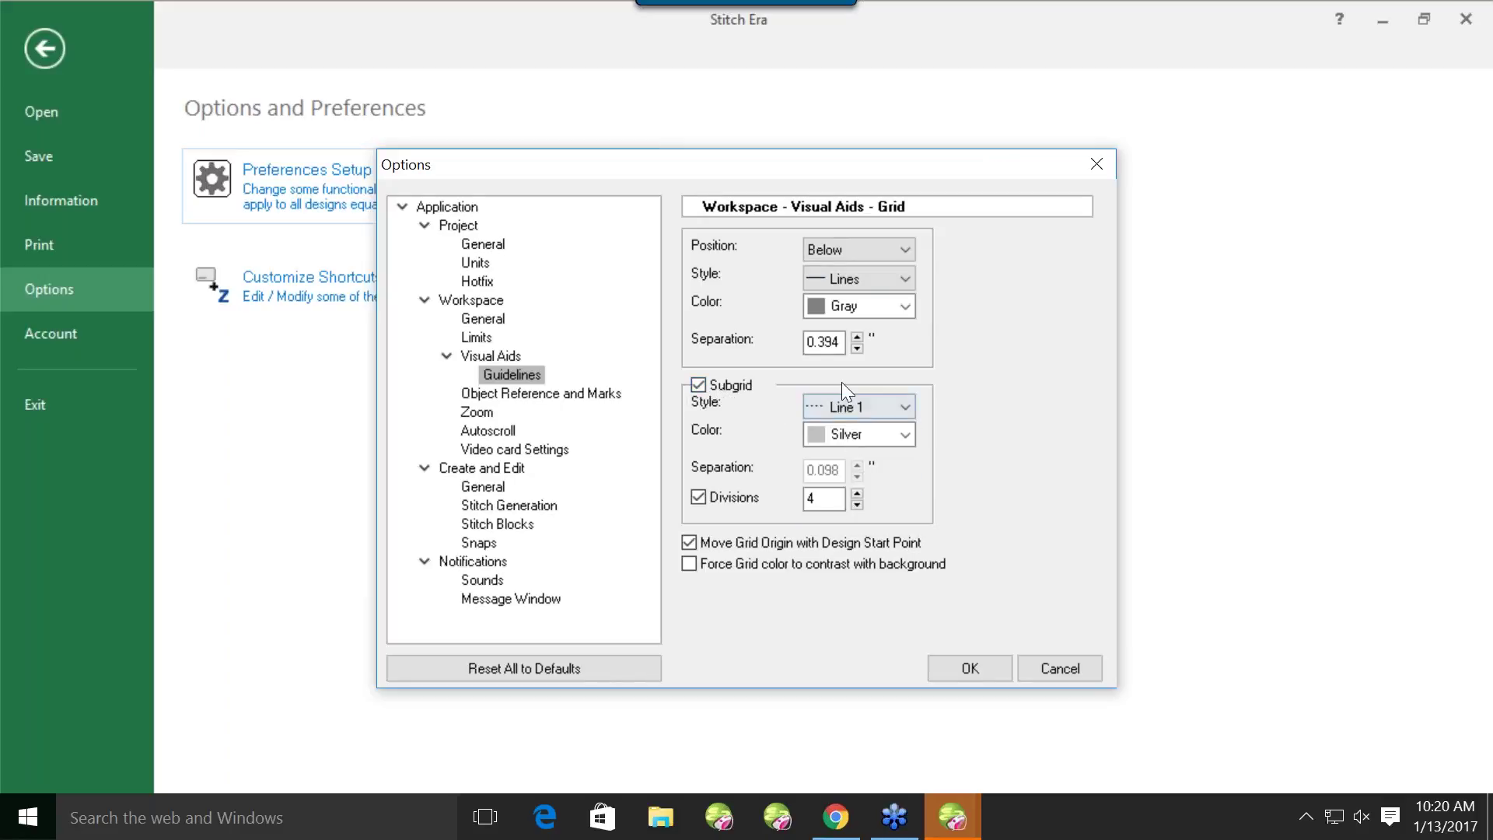
{"action": "double_click", "coordinate": [837, 342]}
{"action": "type", "text": "1.0"}
{"action": "left_click", "coordinate": [1097, 163]}
Examine the keyboard shortcuts assigned to all commands, including Pan, and those in the File and Edit categories
{"action": "left_click", "coordinate": [343, 287]}
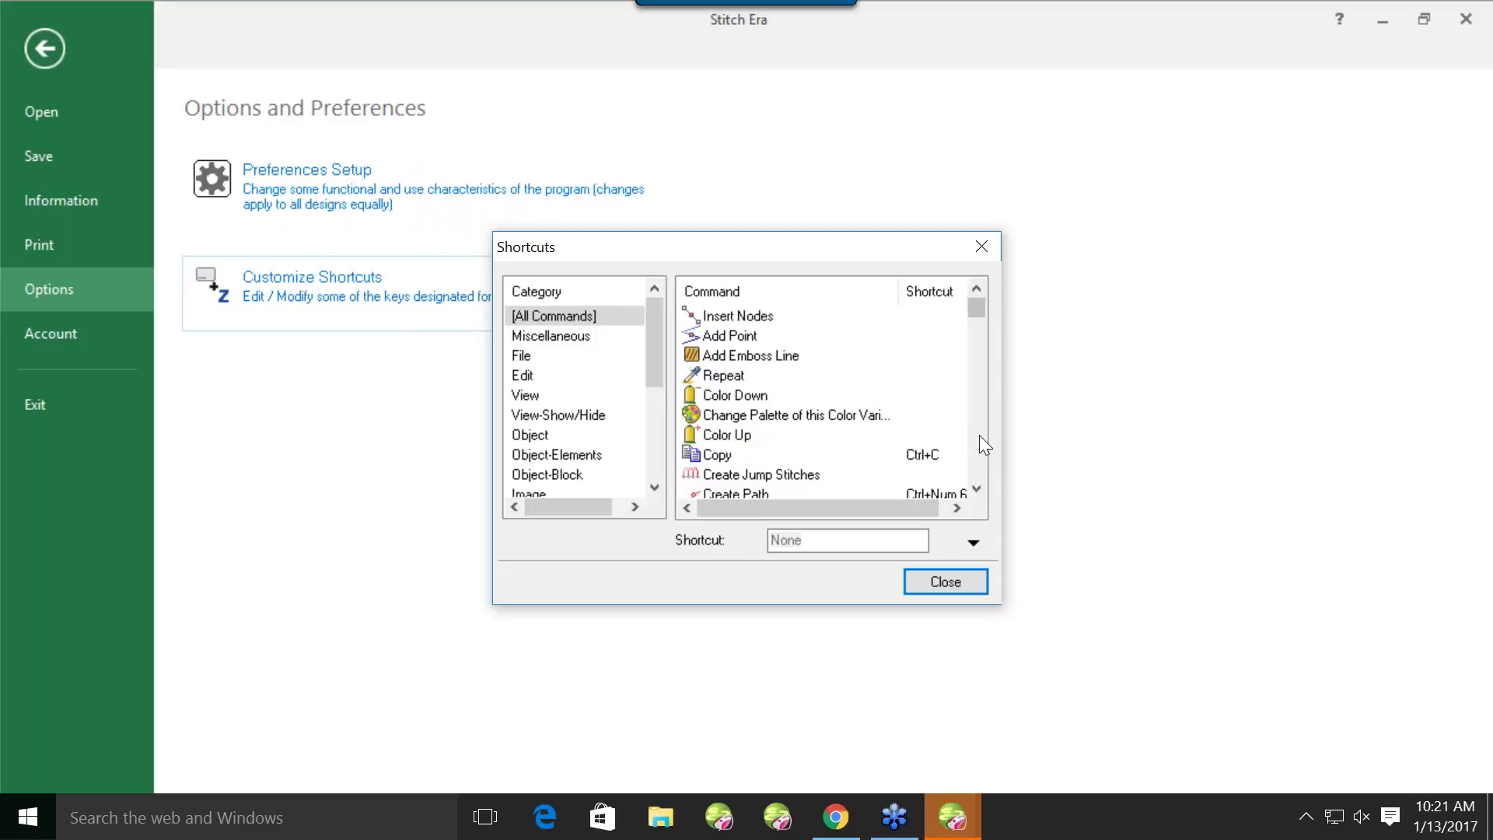
{"action": "scroll", "coordinate": [979, 435], "scroll_direction": "down", "scroll_amount": 15}
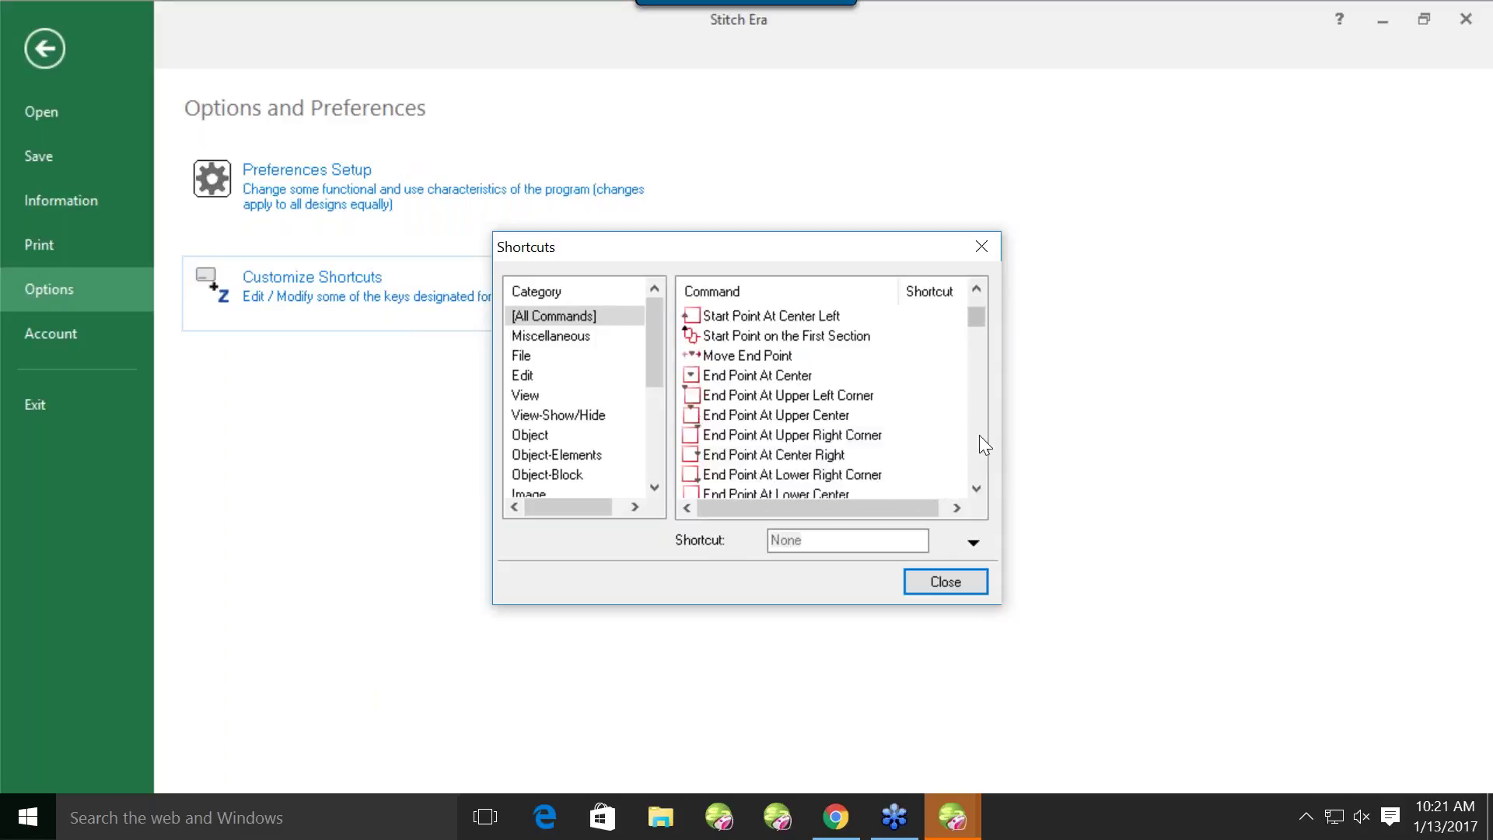
{"action": "scroll", "coordinate": [978, 436], "scroll_direction": "down", "scroll_amount": 3}
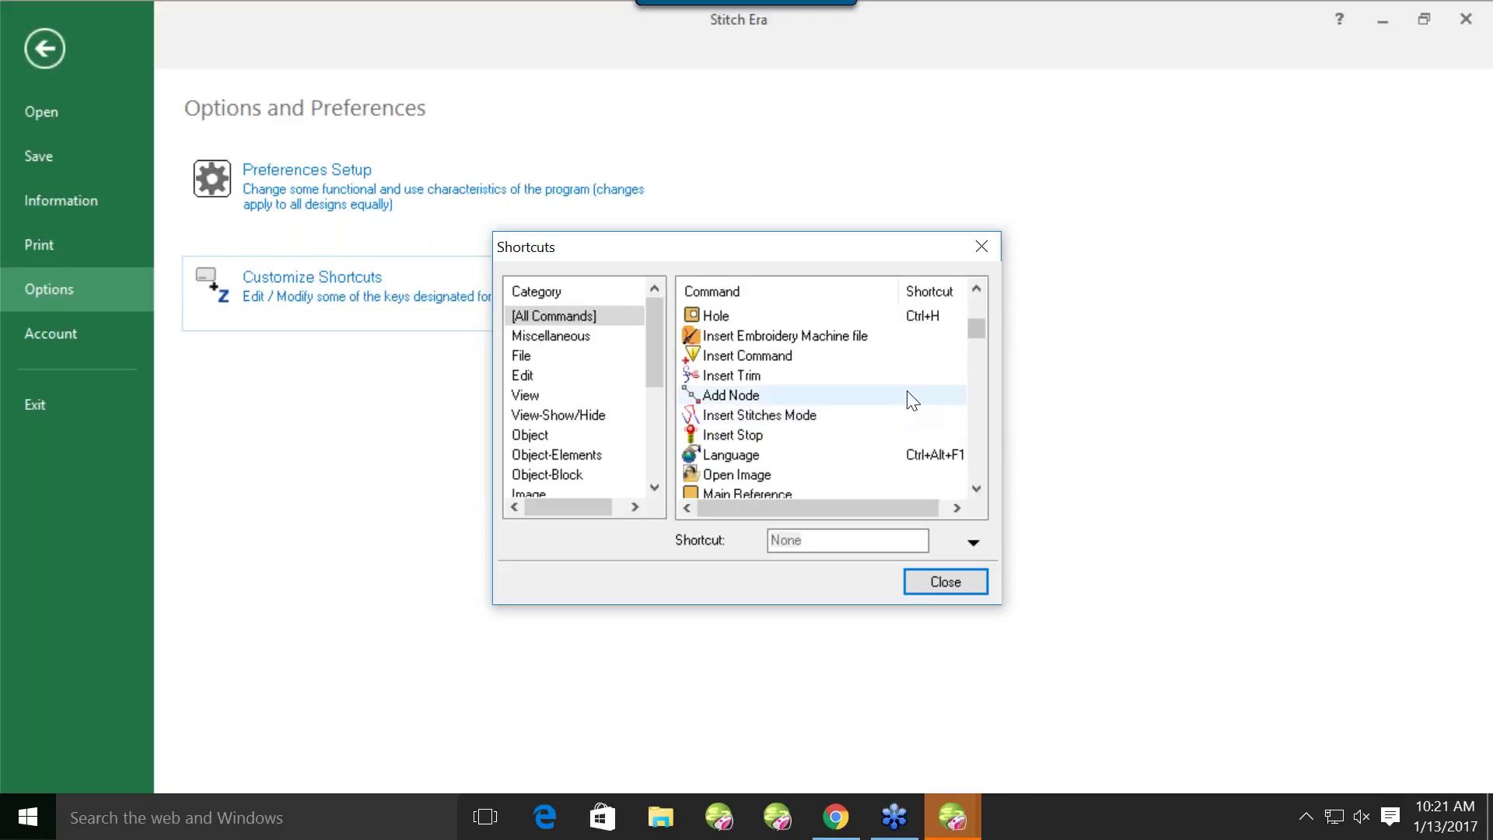
{"action": "scroll", "coordinate": [977, 464], "scroll_direction": "down", "scroll_amount": 9}
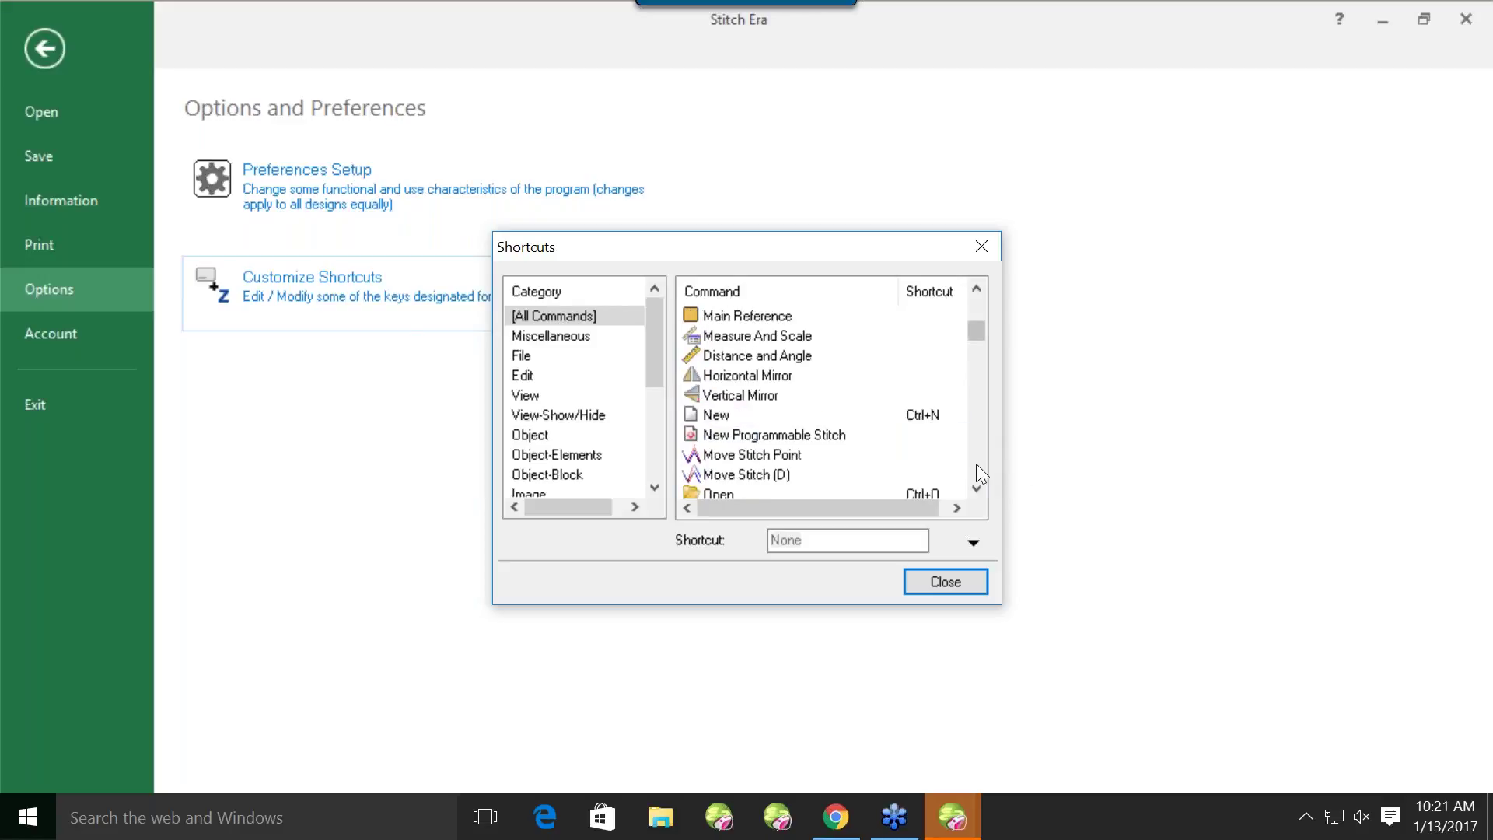
{"action": "scroll", "coordinate": [977, 463], "scroll_direction": "down", "scroll_amount": 3}
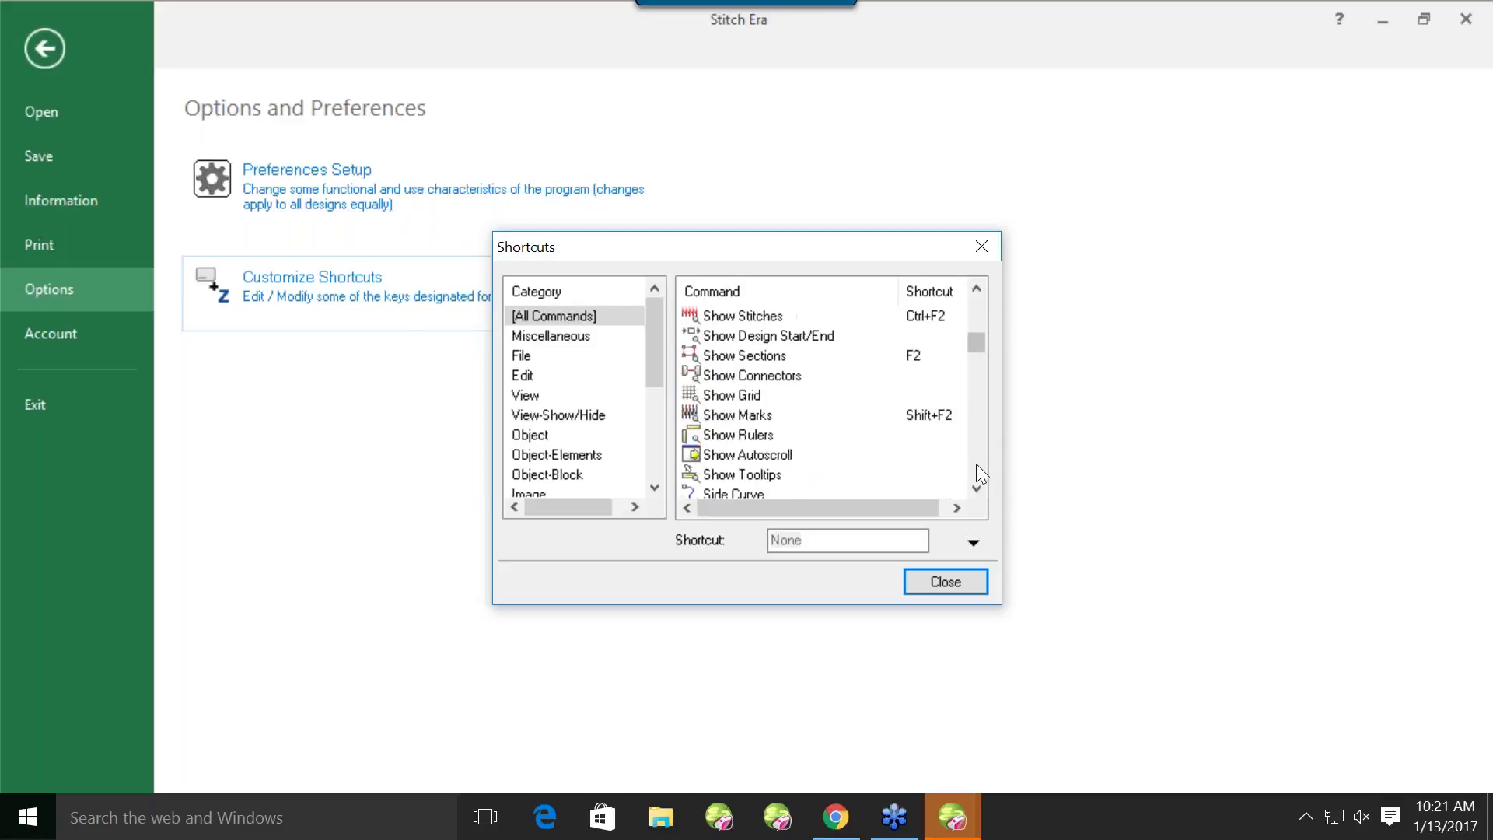
{"action": "scroll", "coordinate": [976, 463], "scroll_direction": "down", "scroll_amount": 3}
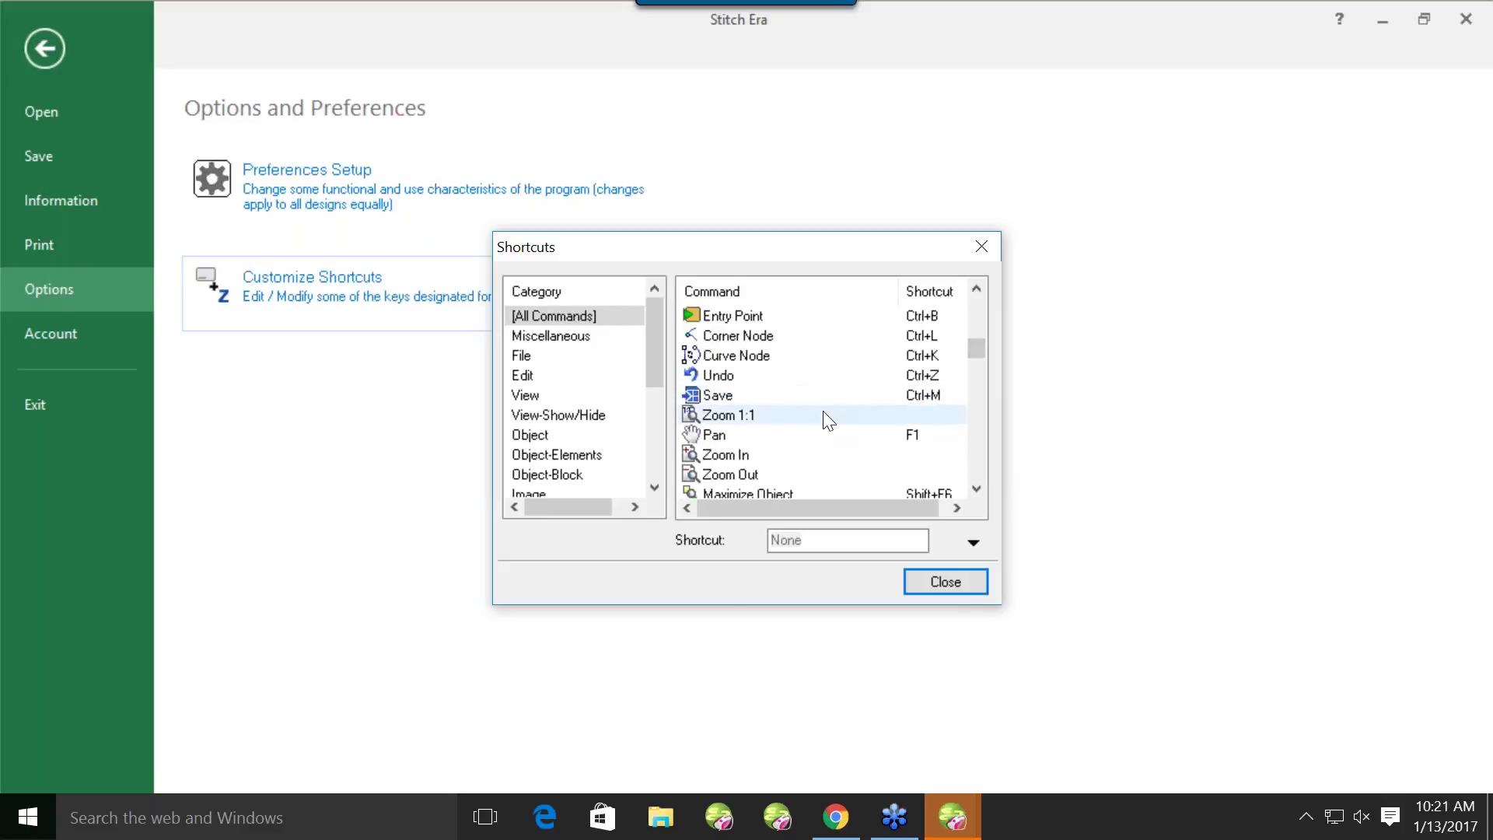
{"action": "left_click", "coordinate": [829, 436]}
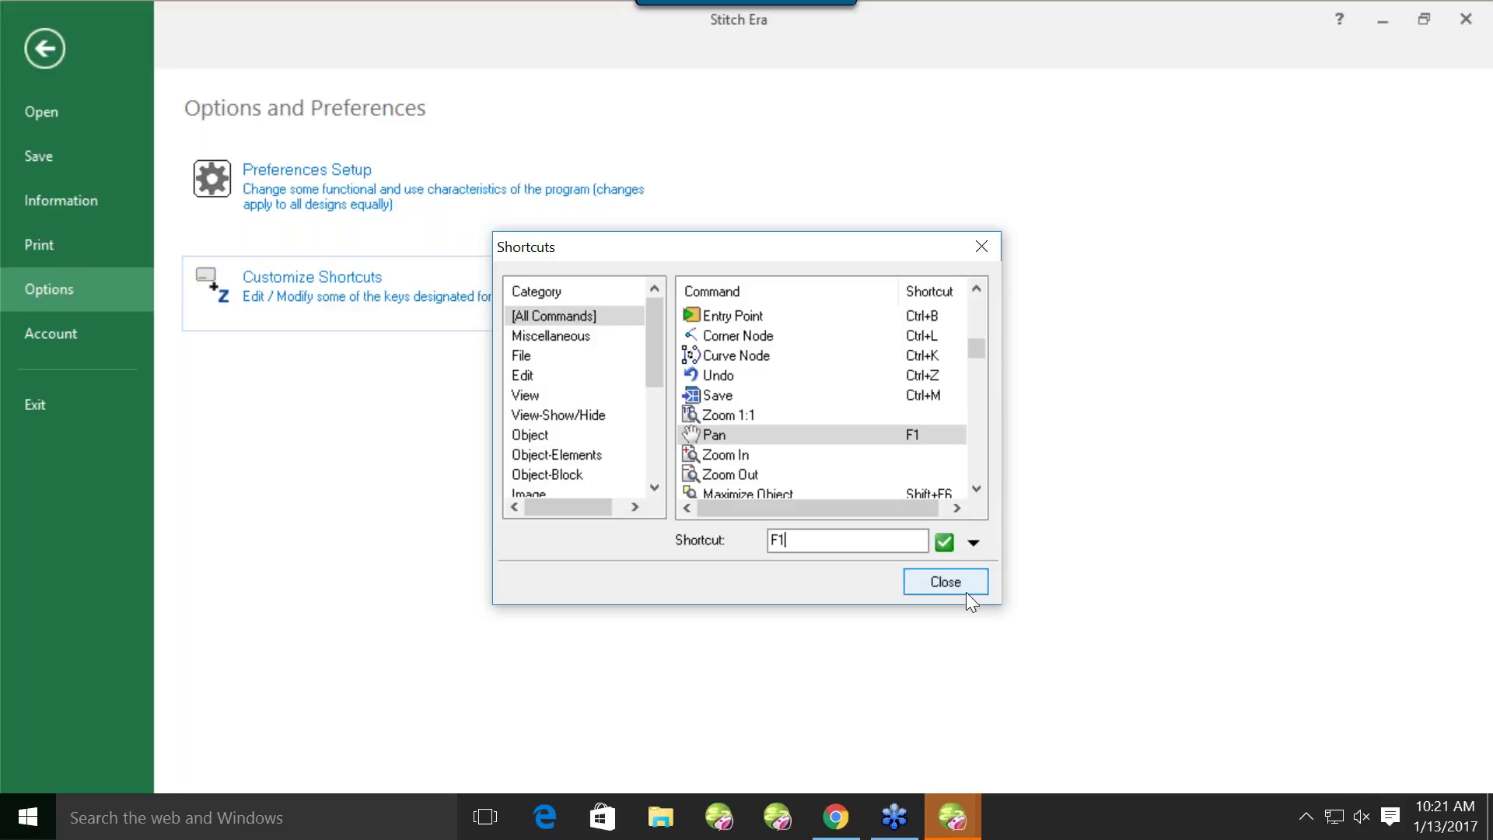
{"action": "left_click", "coordinate": [529, 361]}
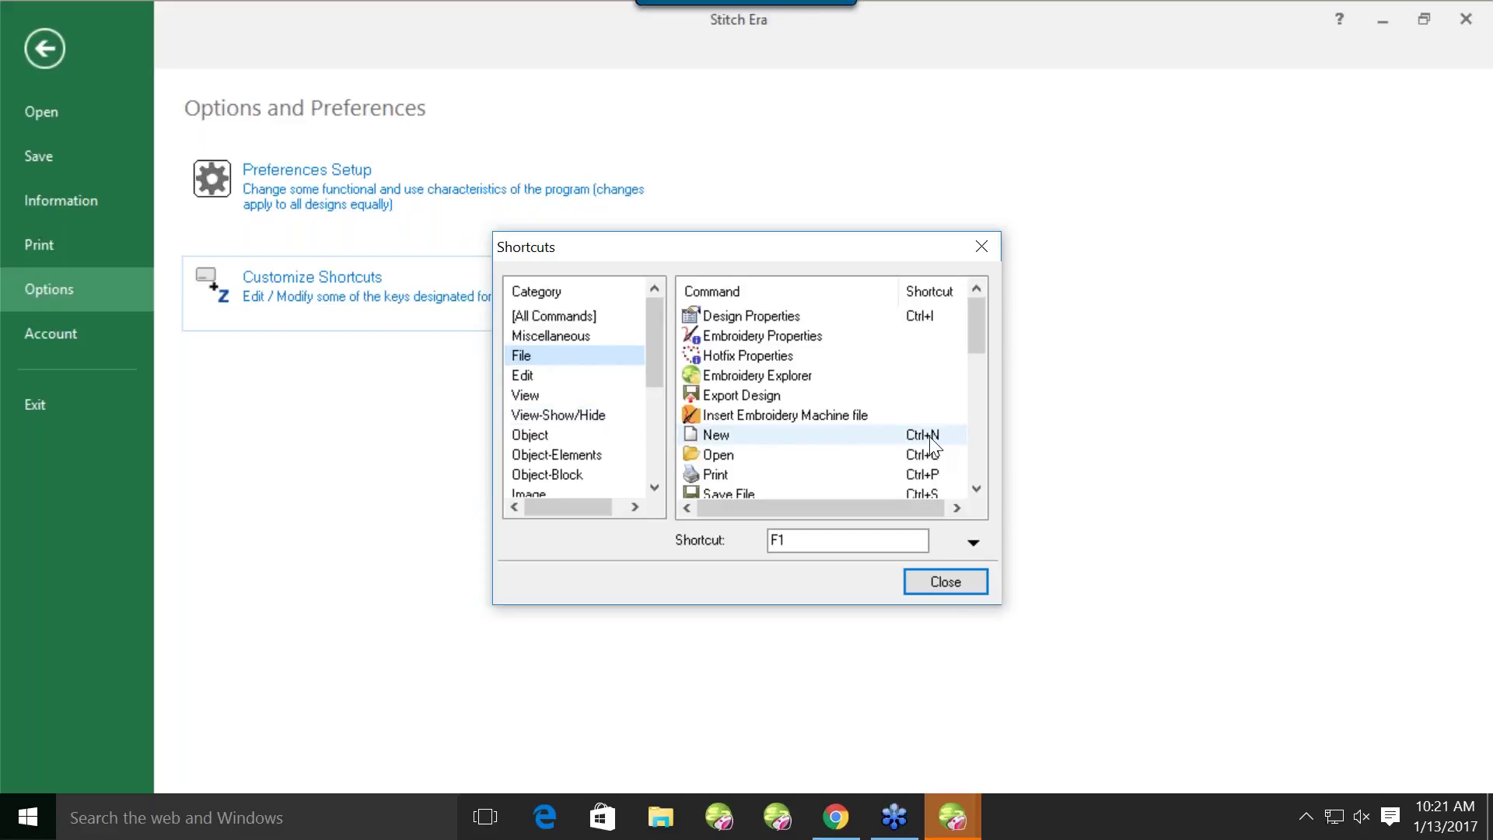
{"action": "left_click", "coordinate": [556, 379]}
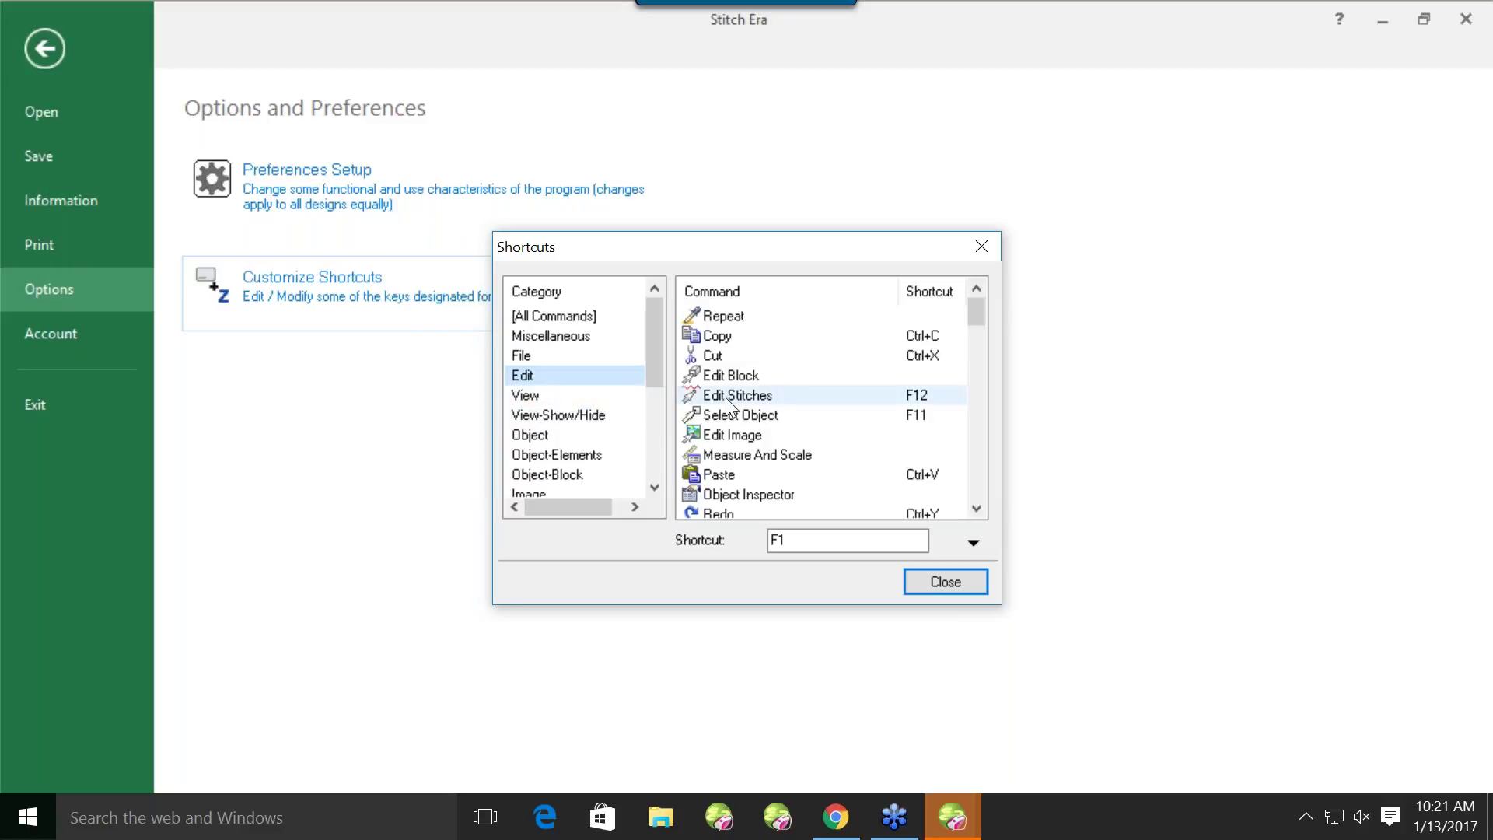
Assign F2 as the shortcut for the 3D command in the View category, accepting its reassignment from Show Sections
{"action": "left_click", "coordinate": [526, 396]}
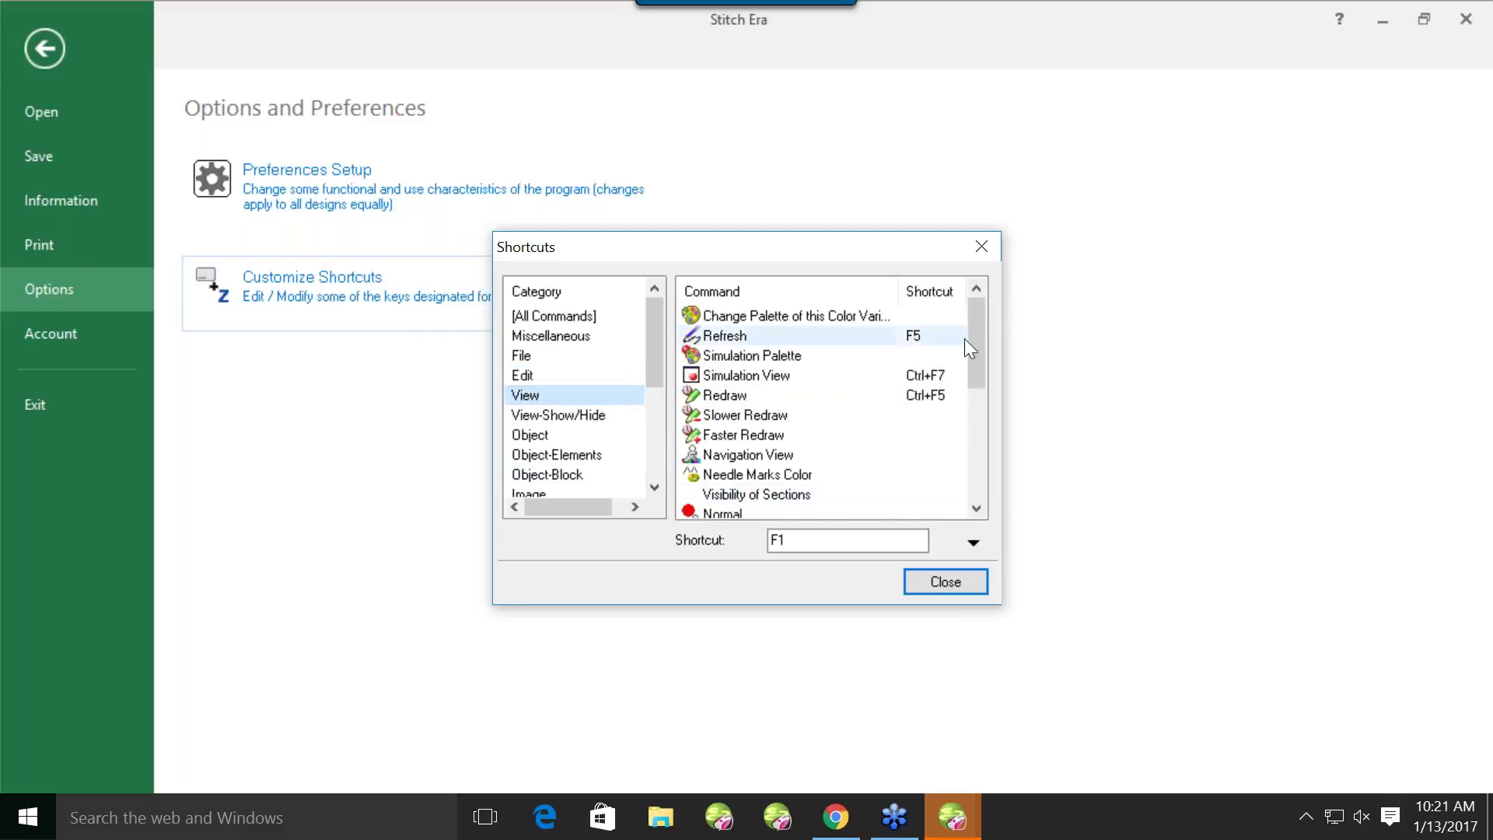
{"action": "left_click_drag", "start_coordinate": [971, 333], "coordinate": [974, 367]}
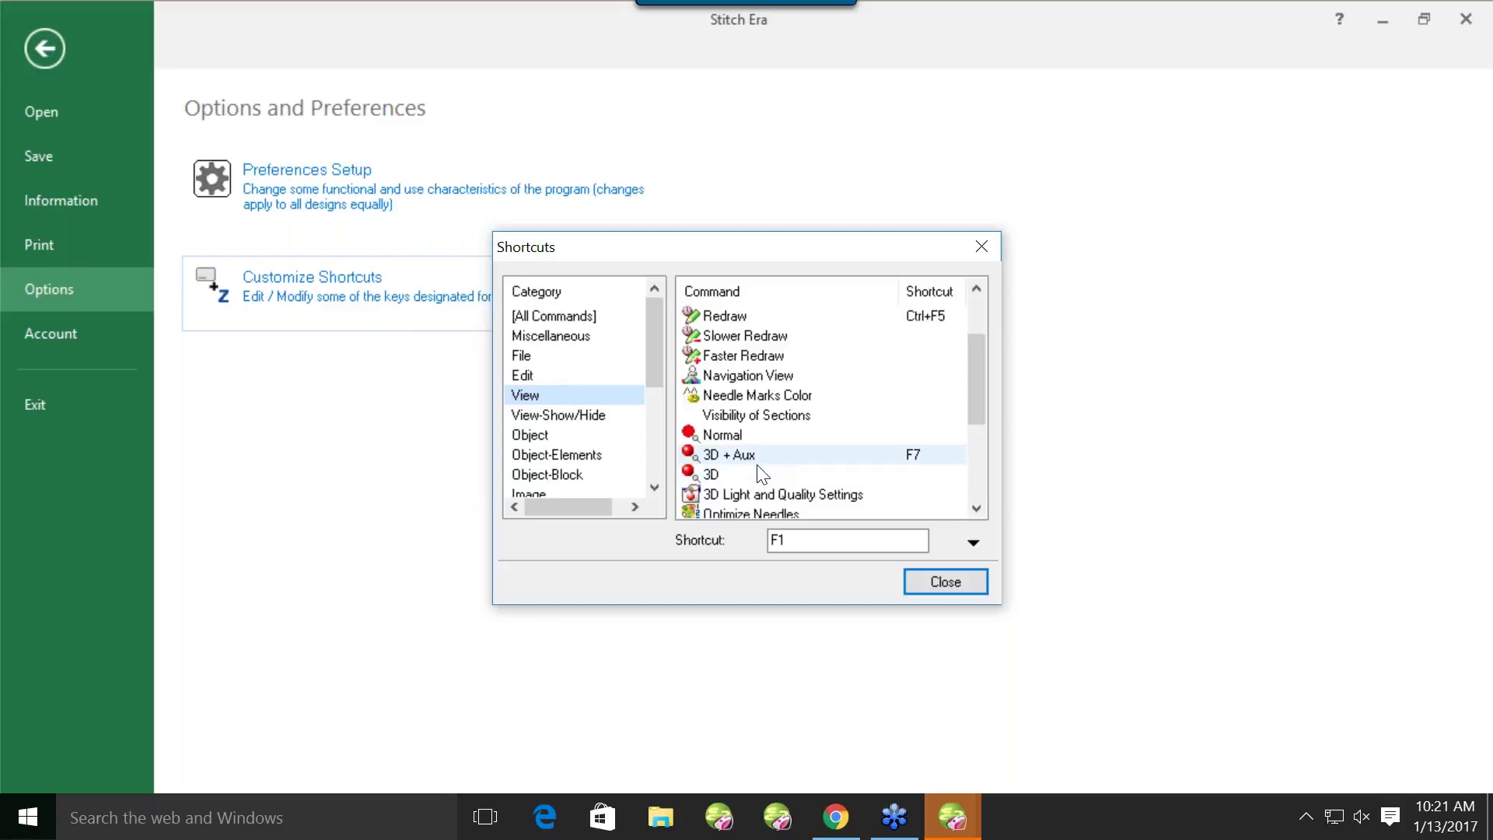
{"action": "left_click", "coordinate": [761, 458]}
{"action": "left_click", "coordinate": [767, 475]}
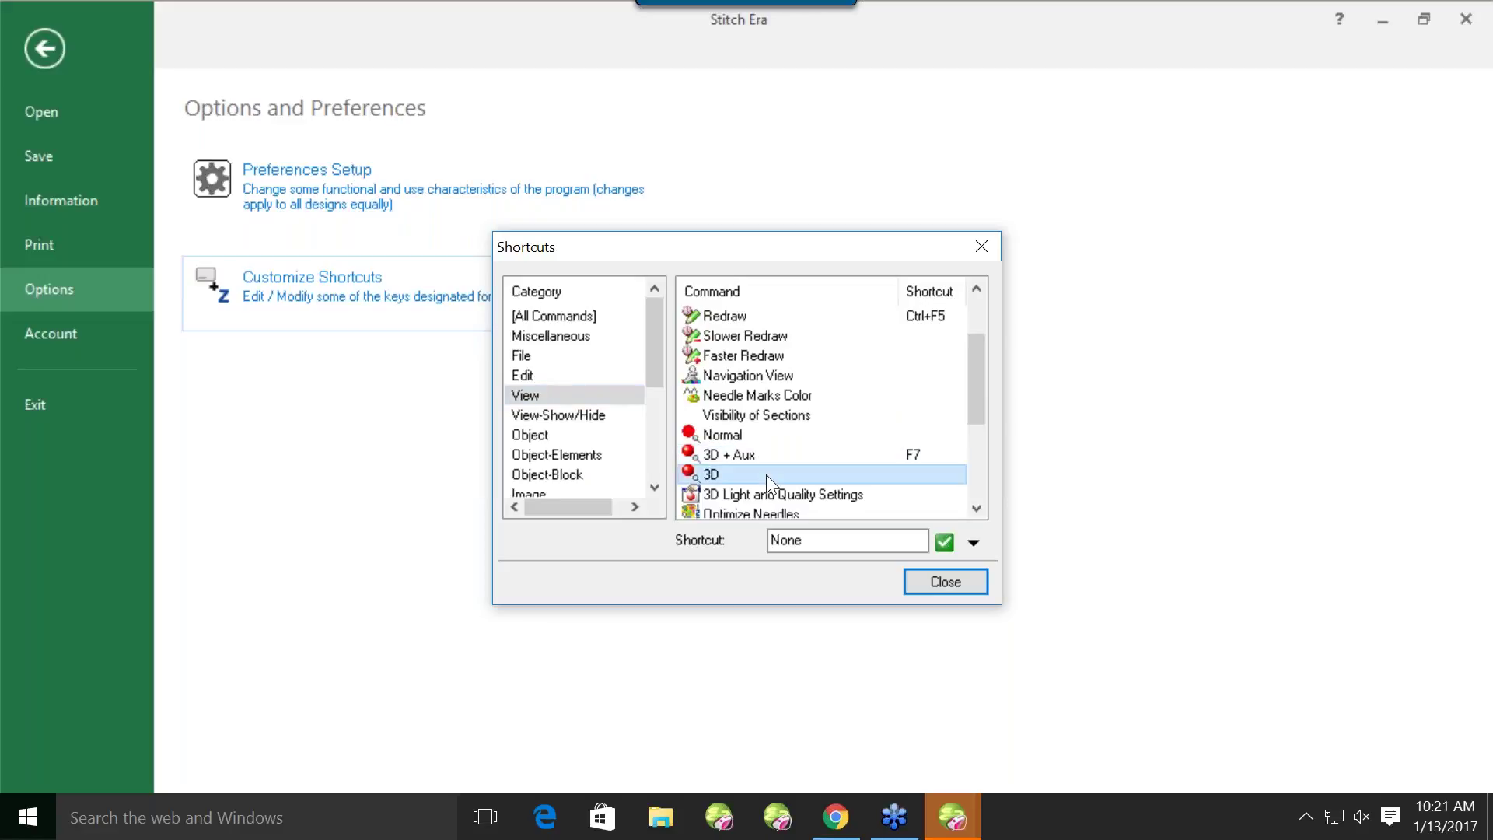
{"action": "left_click", "coordinate": [777, 817]}
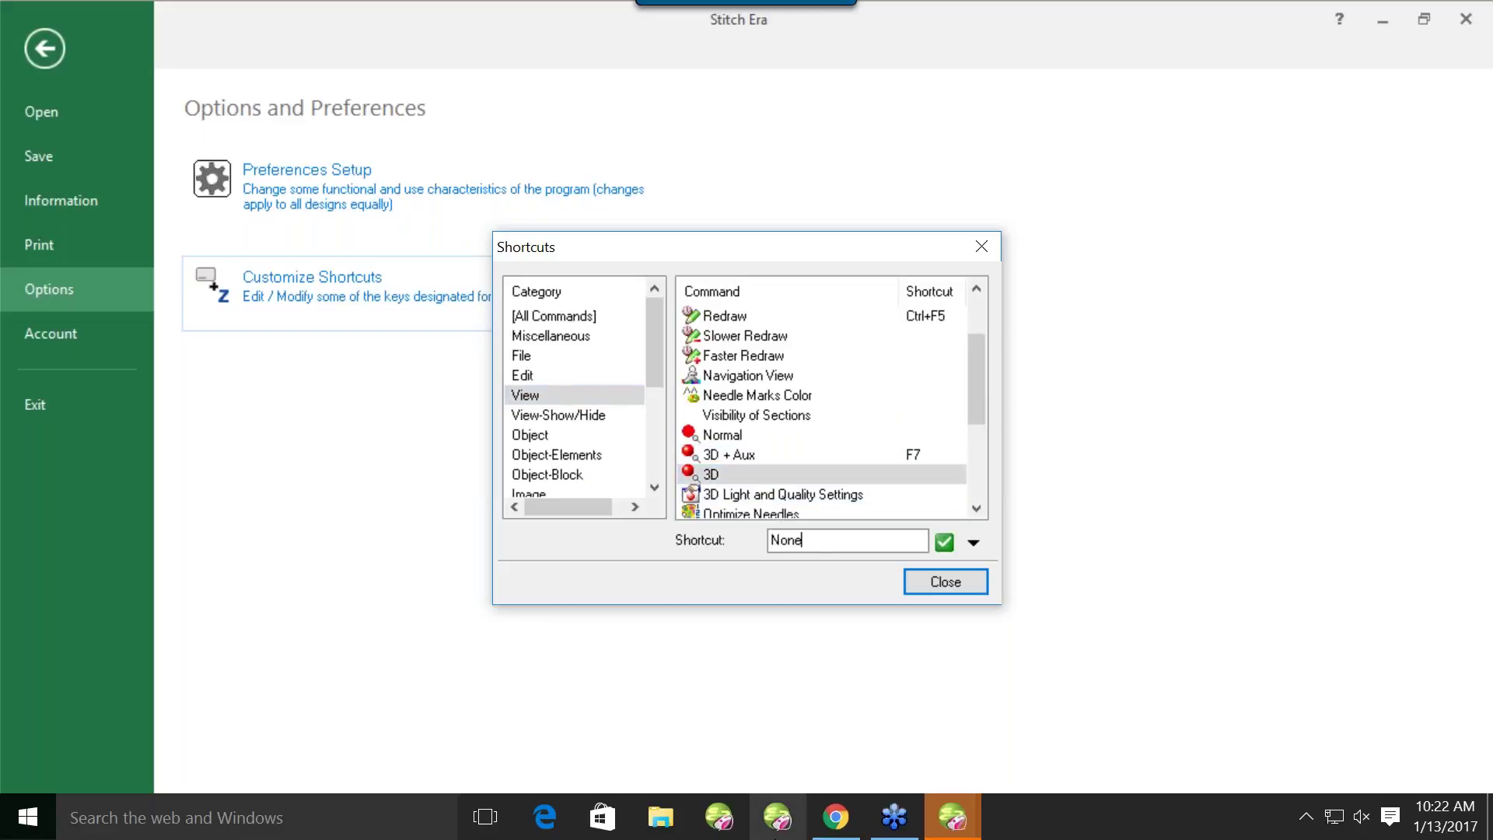
{"action": "key", "text": "F2"}
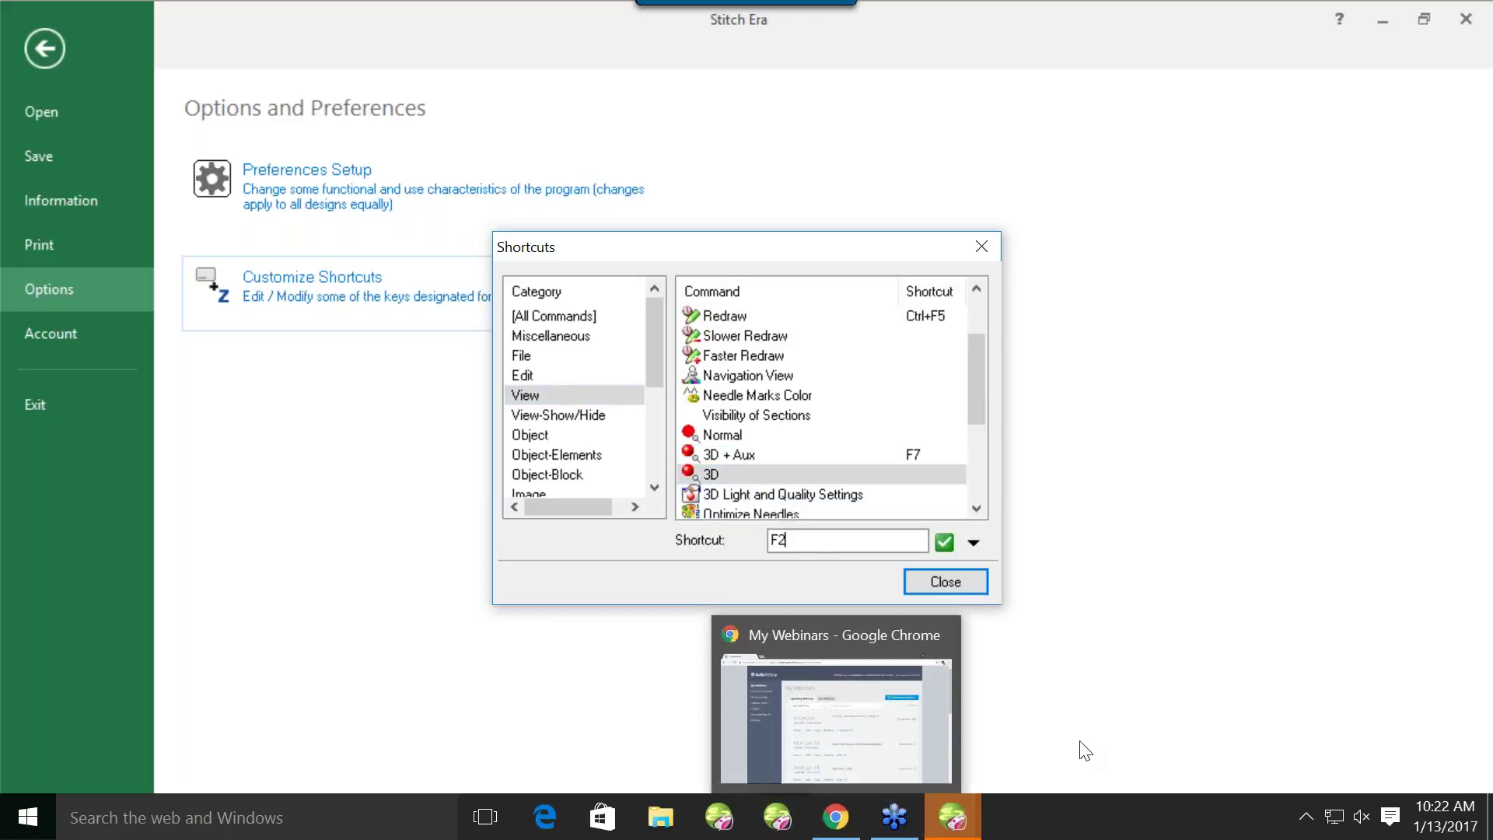
{"action": "left_click", "coordinate": [945, 542]}
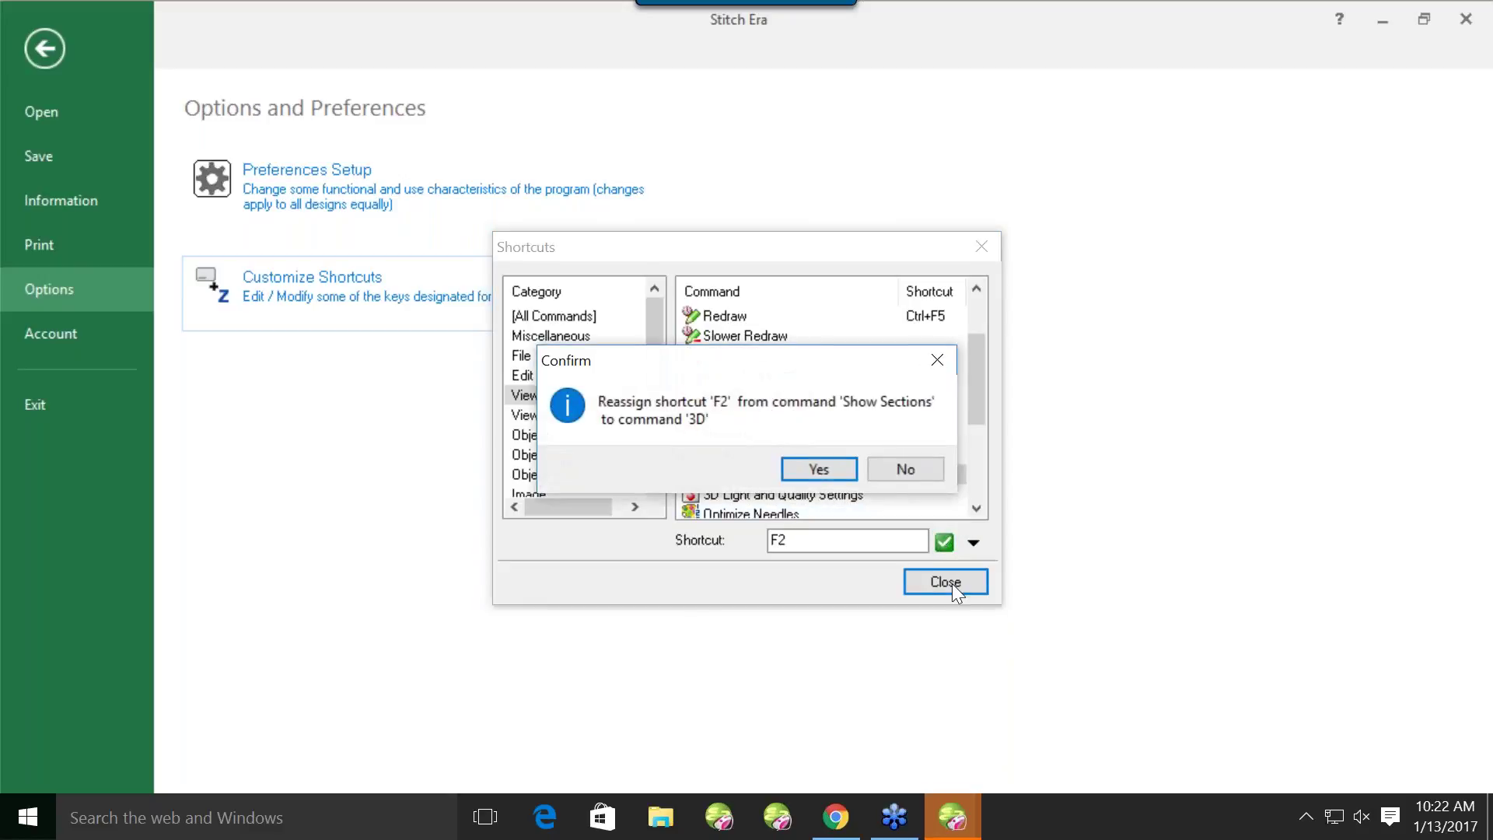
{"action": "left_click", "coordinate": [826, 471]}
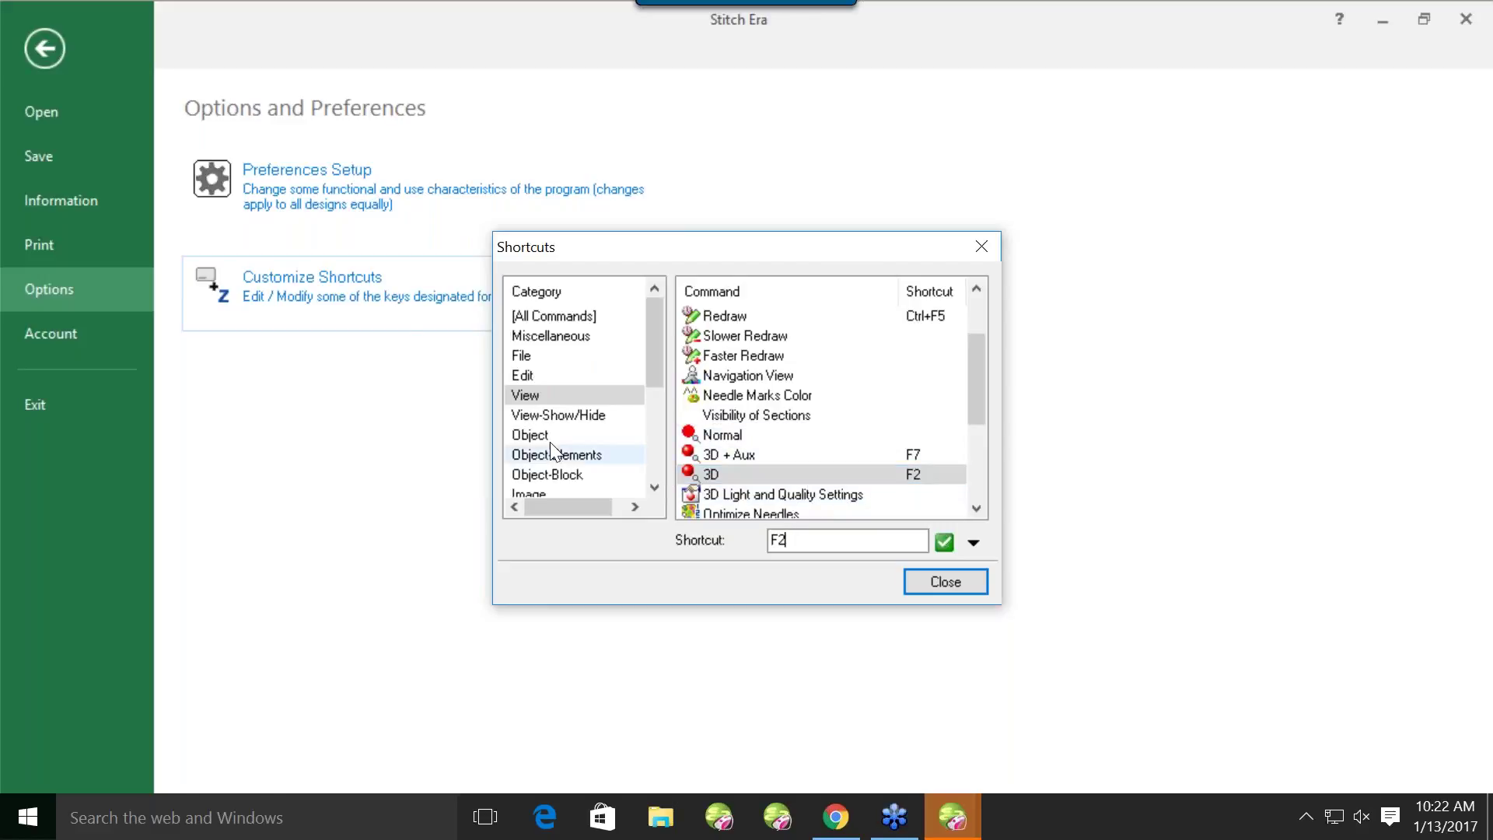
Reapply the F2 shortcut to the 3D command, accept the reassignment, and close the shortcut settings
{"action": "left_click_drag", "start_coordinate": [661, 337], "coordinate": [686, 468]}
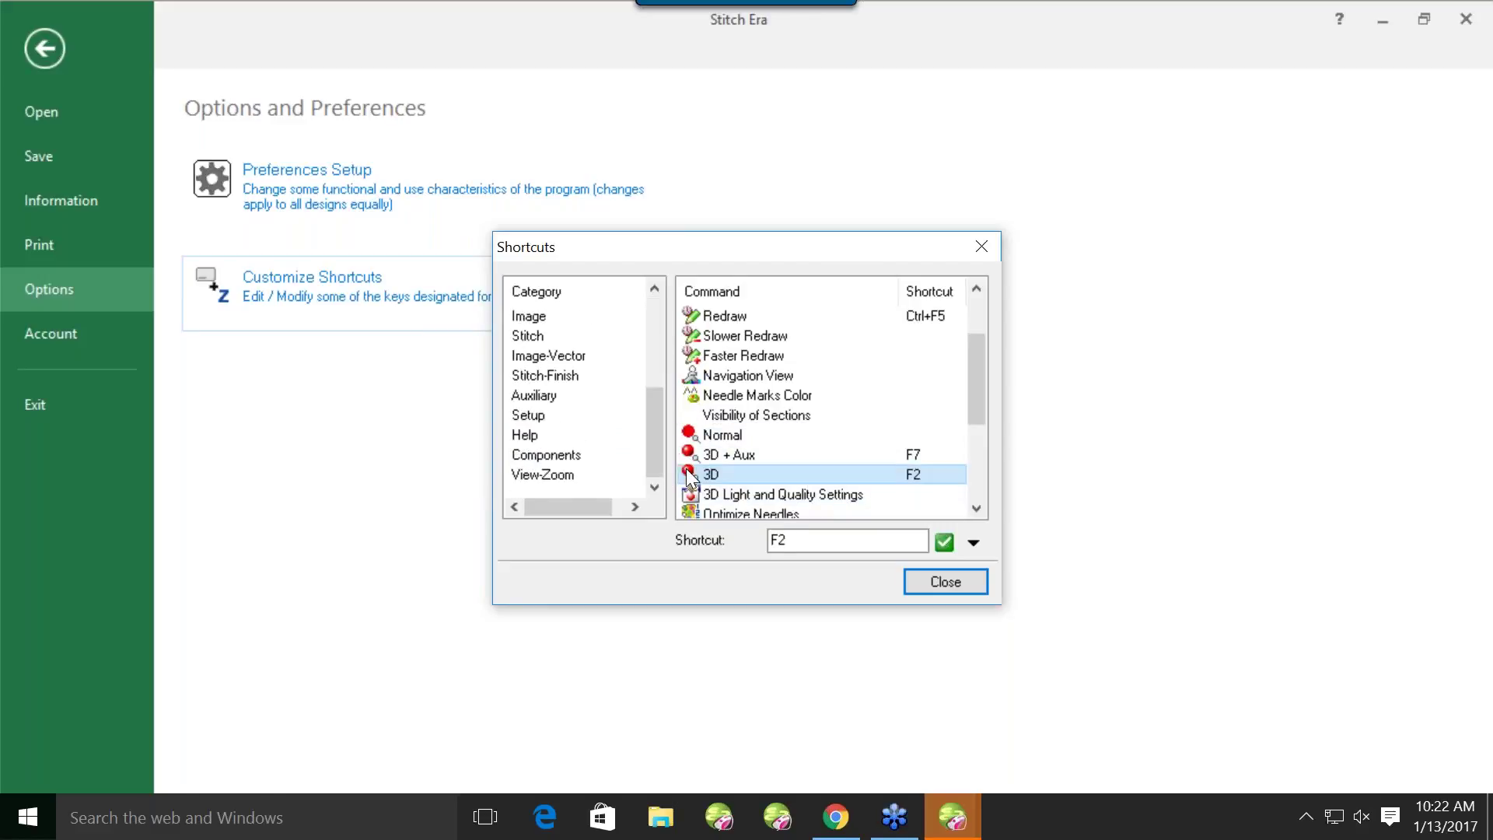
{"action": "left_click", "coordinate": [944, 542]}
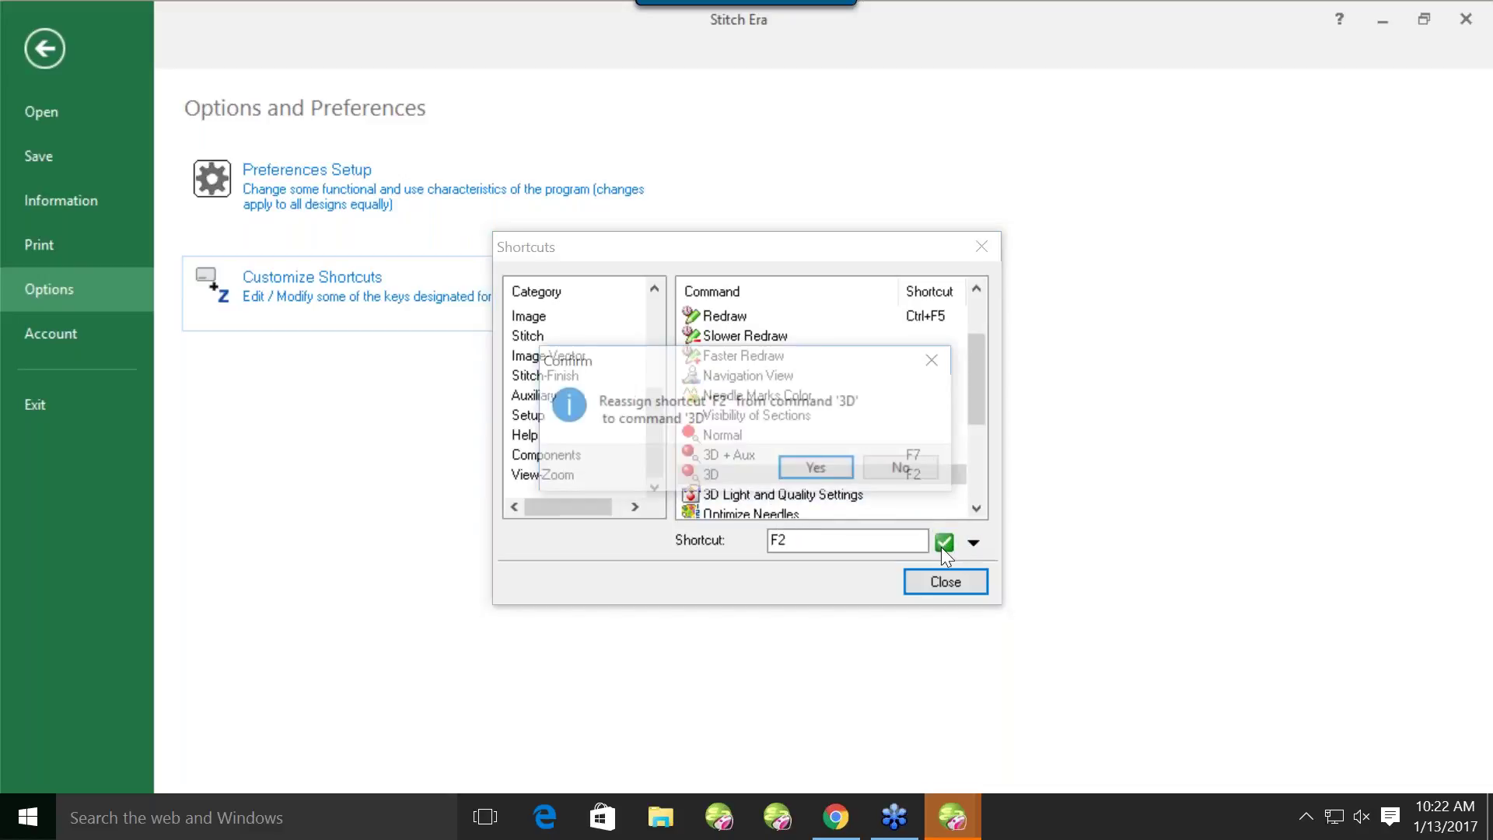
{"action": "left_click", "coordinate": [819, 469]}
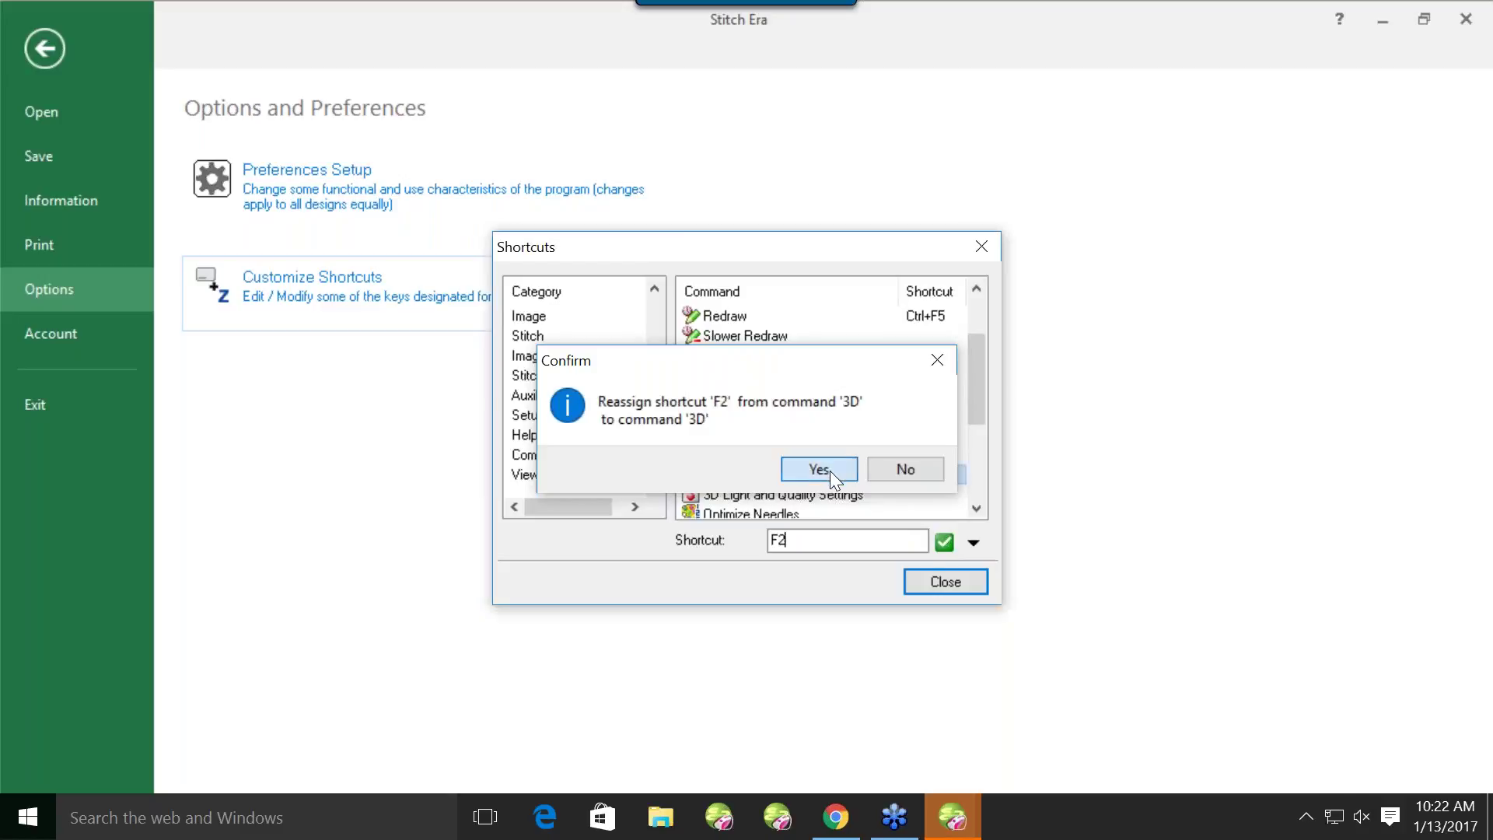
{"action": "left_click", "coordinate": [944, 582]}
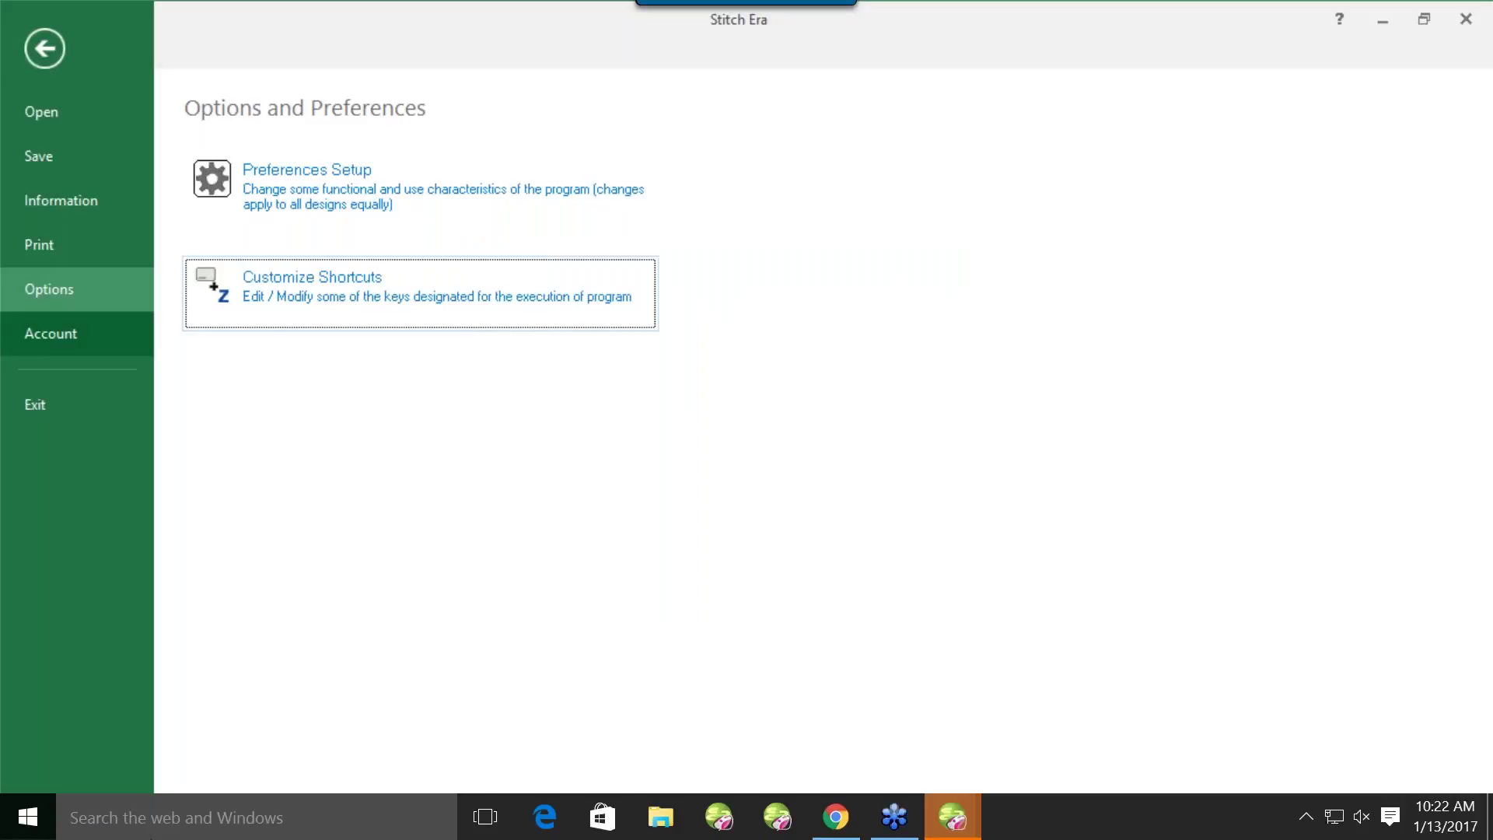
View the Account page and return to the blank Design1 workspace
{"action": "left_click", "coordinate": [51, 333]}
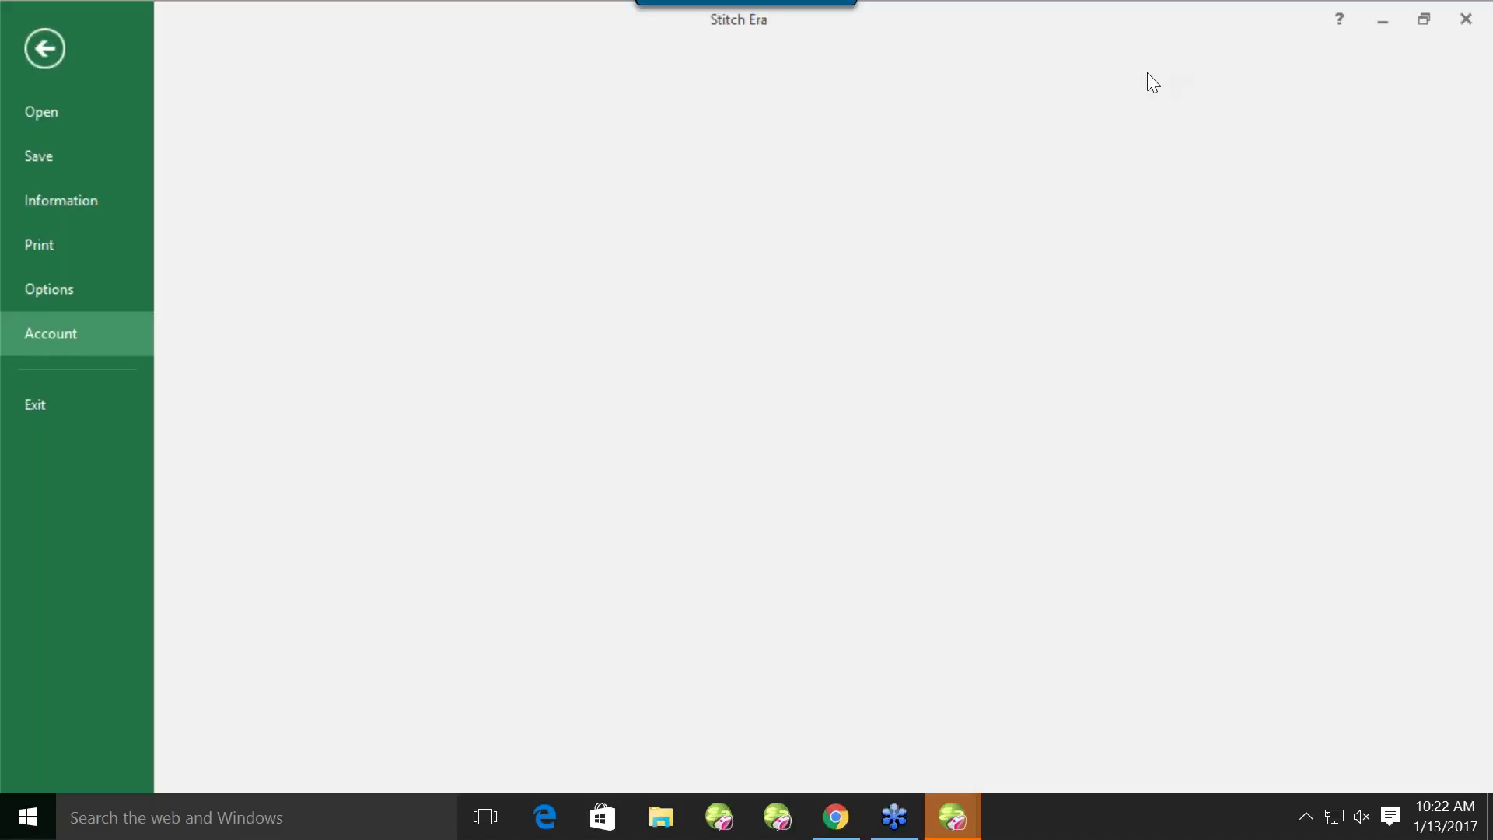
{"action": "left_click", "coordinate": [35, 294]}
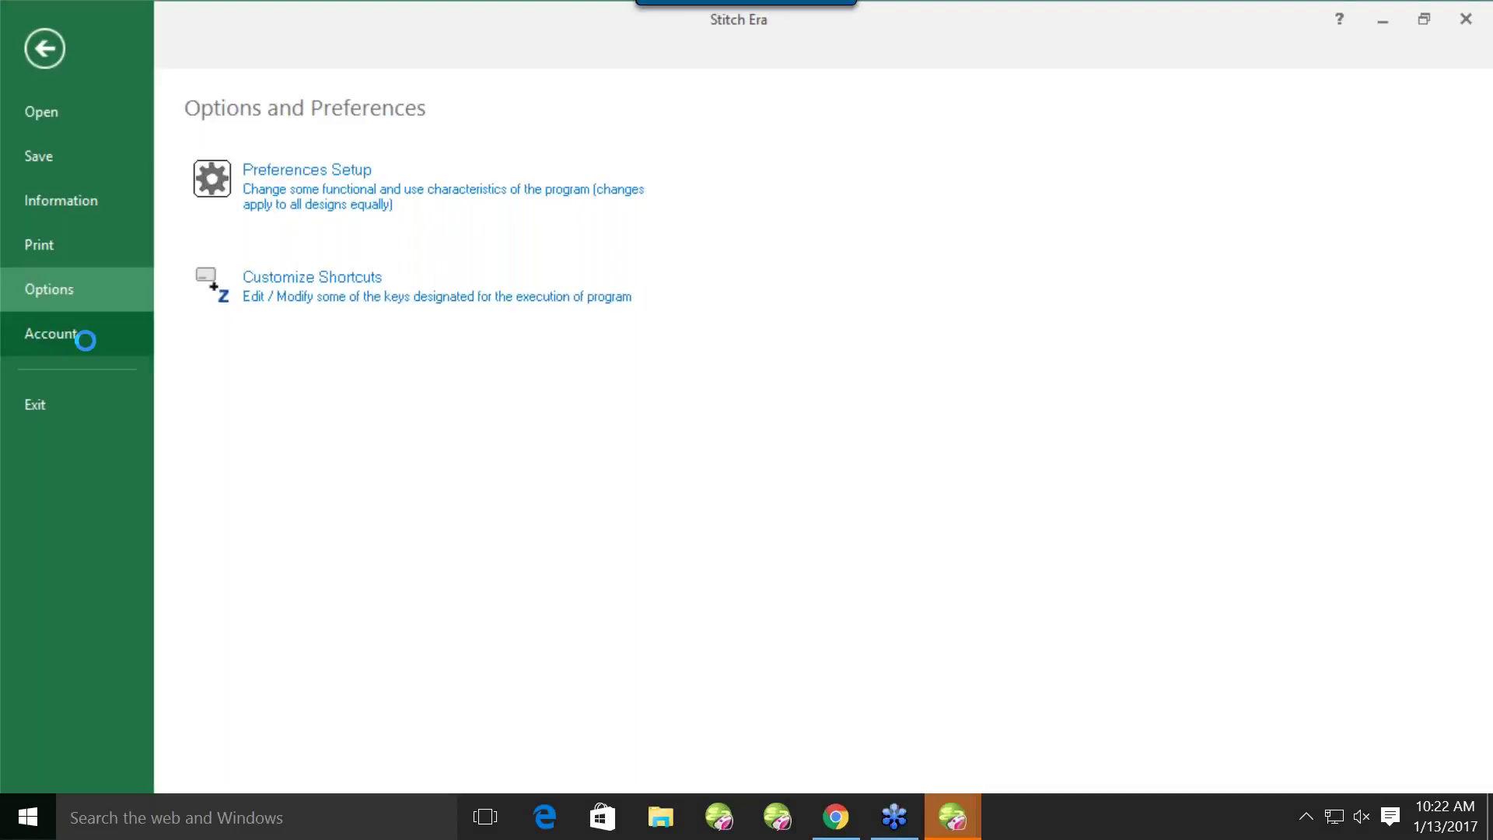
{"action": "left_click", "coordinate": [51, 332]}
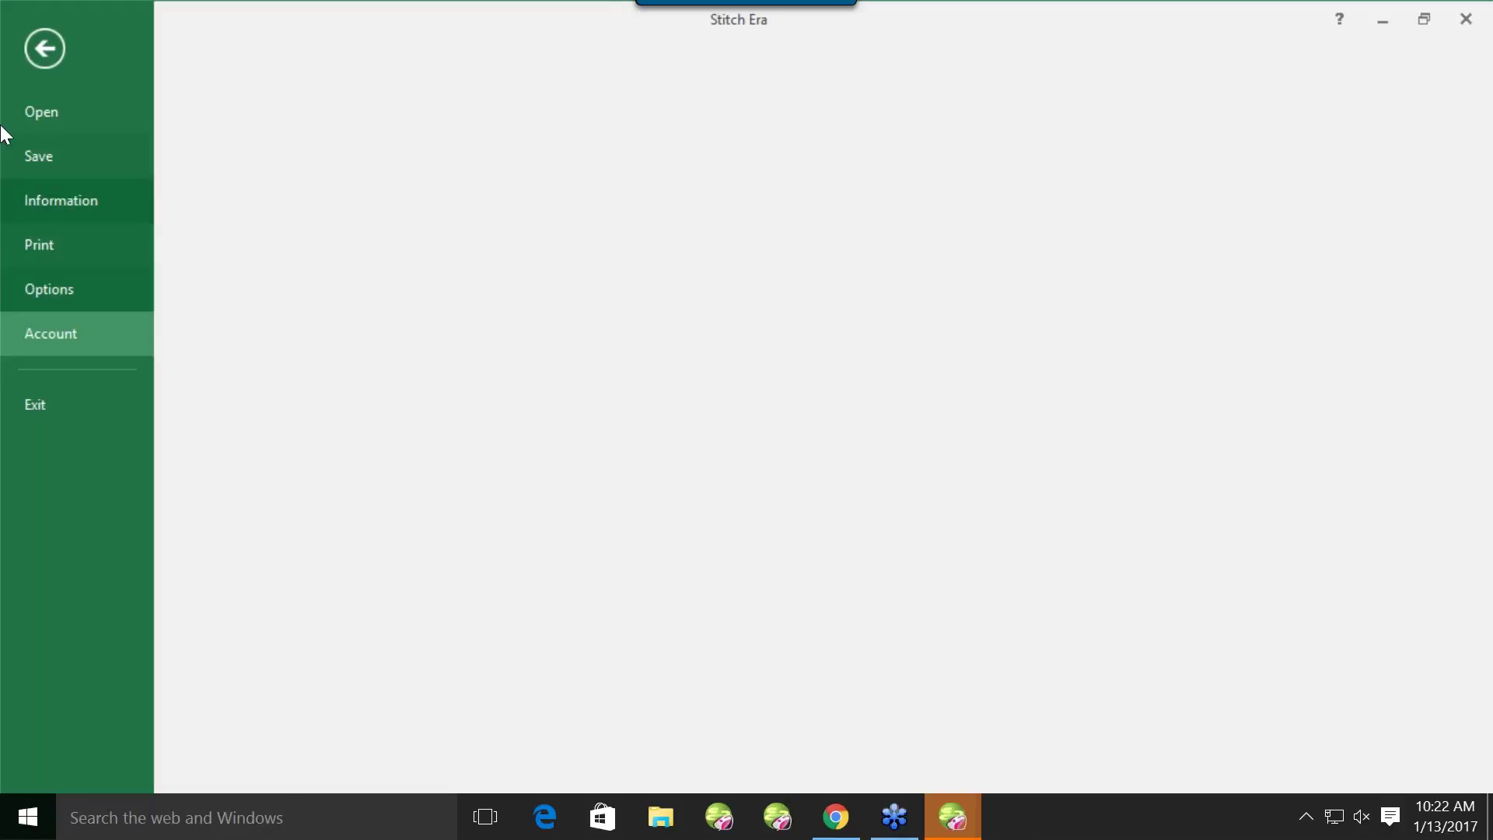
{"action": "left_click", "coordinate": [40, 50]}
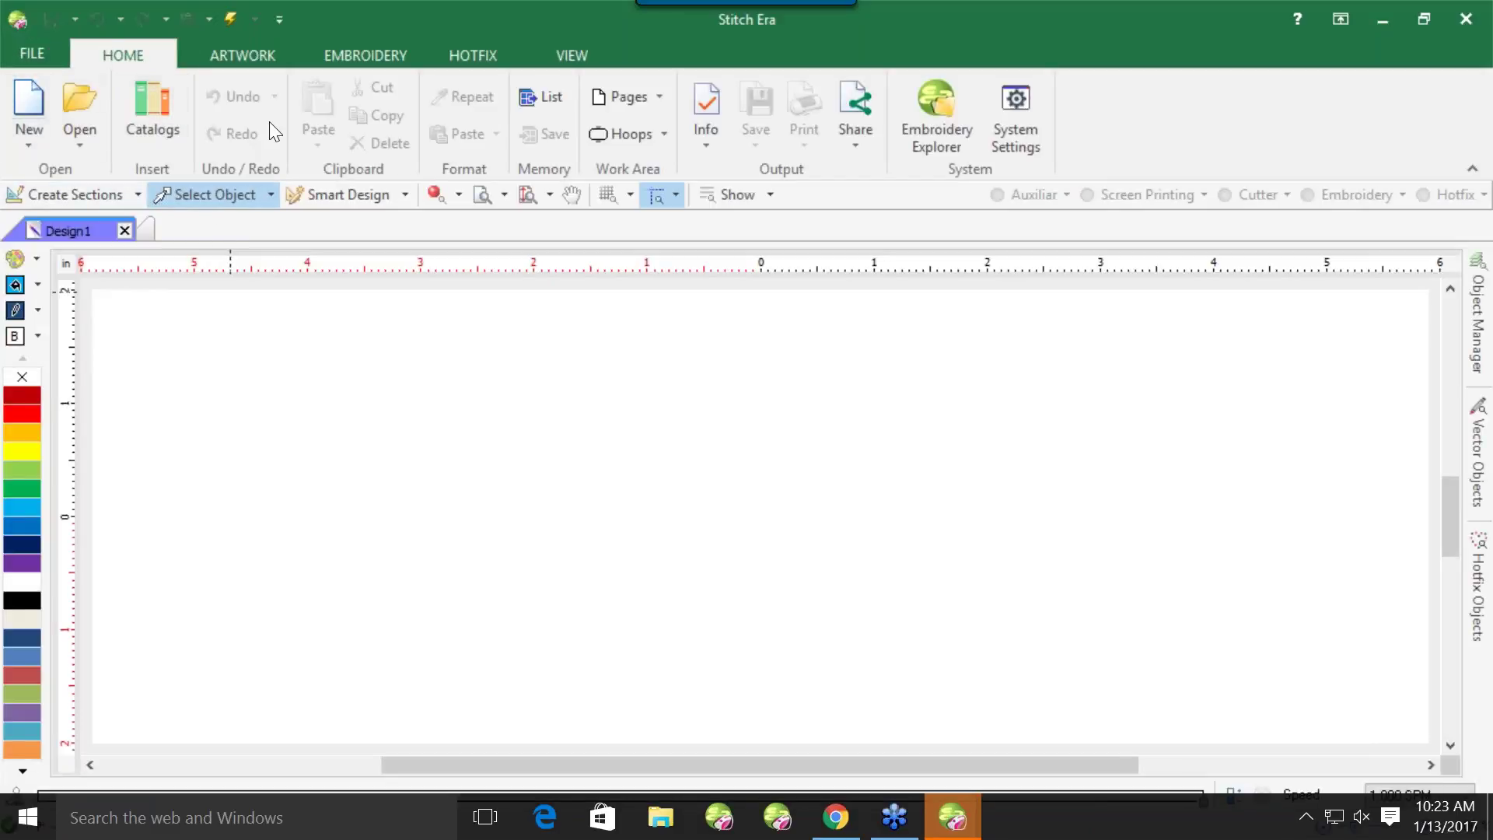
Review the vector file formats available for opening artwork and the import choices for CorelDRAW and Illustrator, without loading anything
{"action": "left_click", "coordinate": [277, 54]}
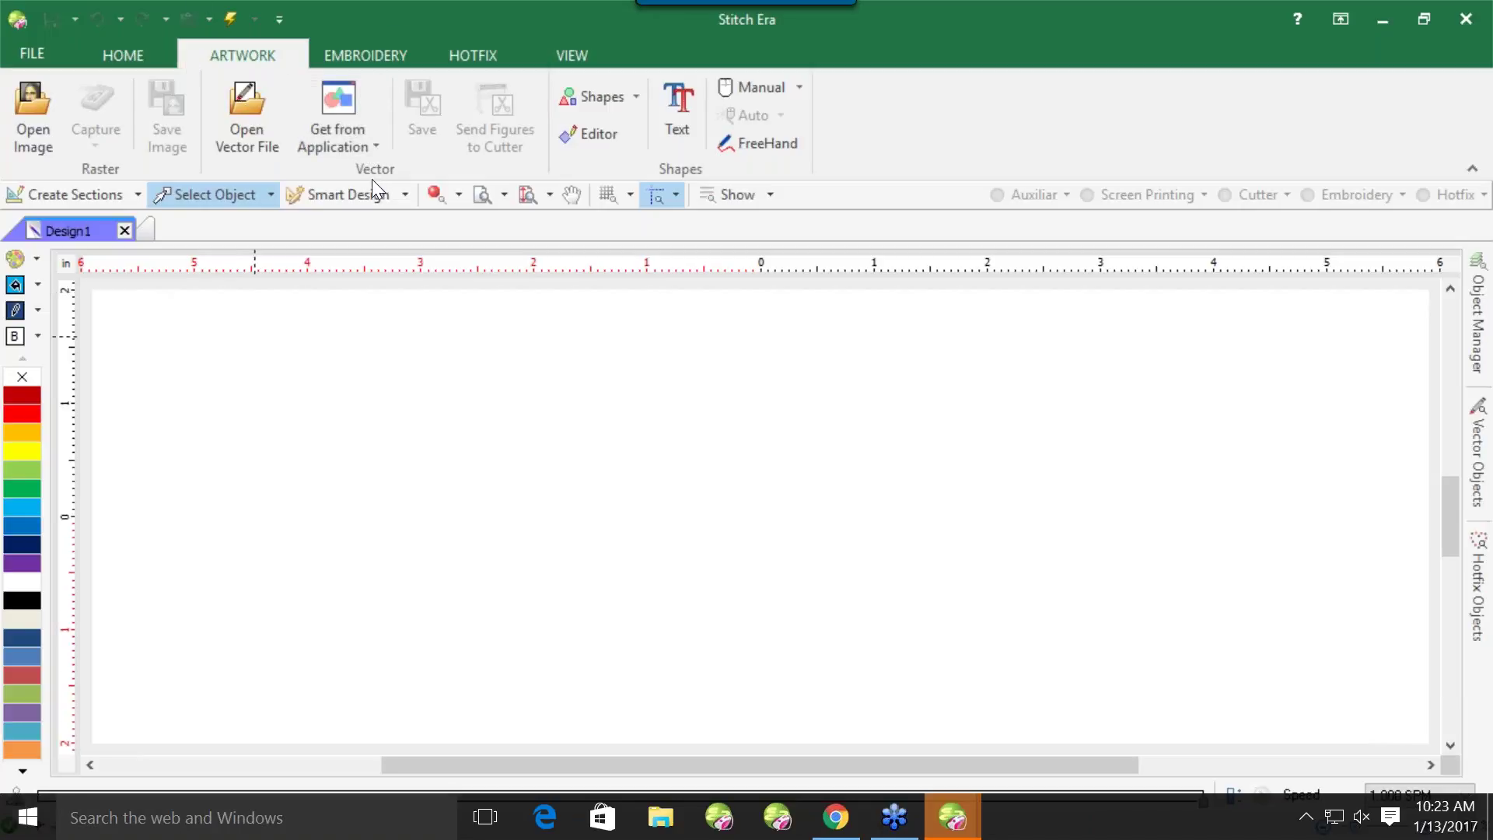
{"action": "left_click", "coordinate": [268, 133]}
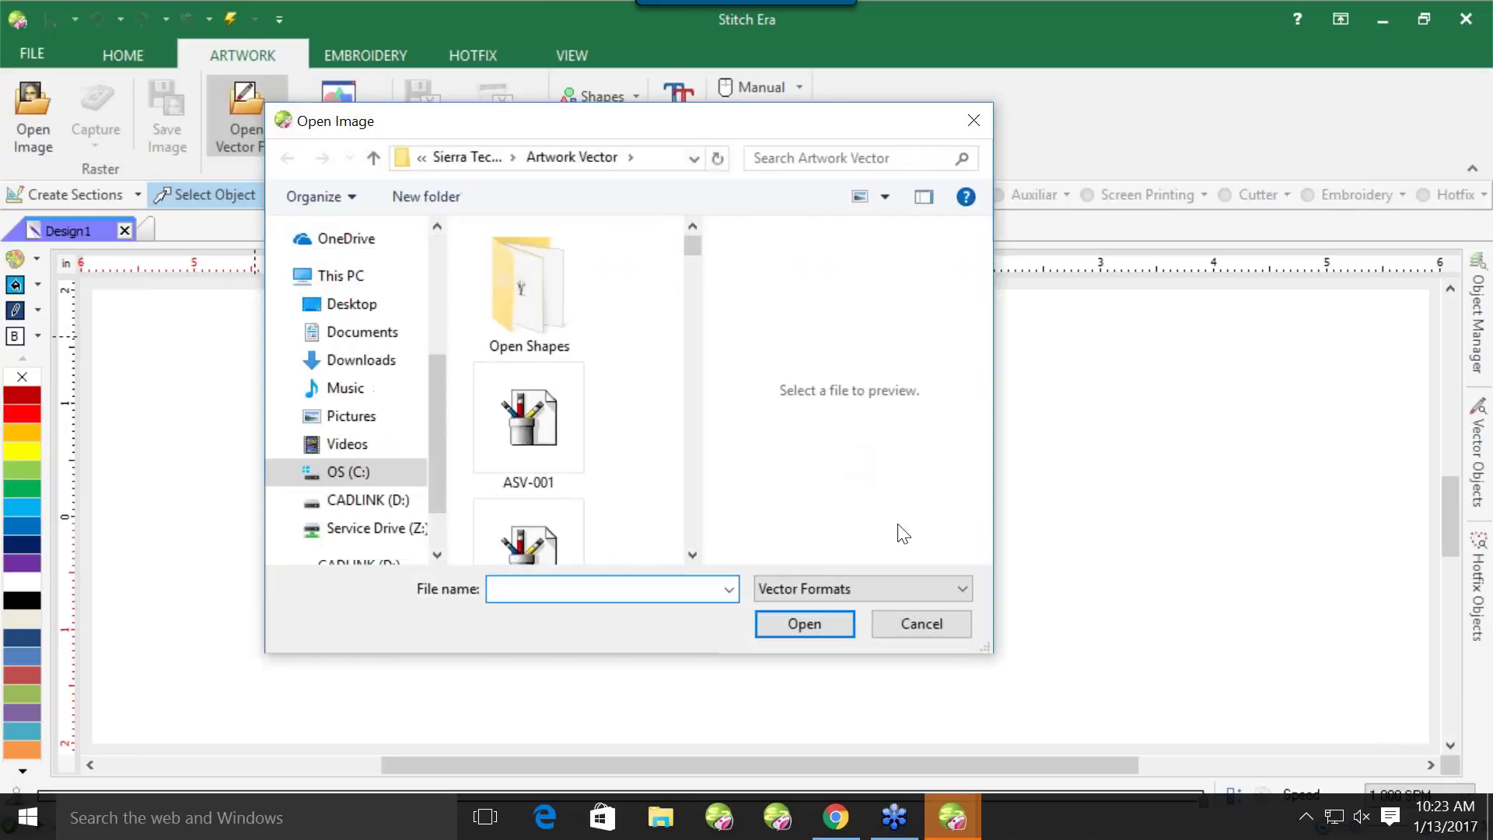
{"action": "left_click", "coordinate": [850, 593]}
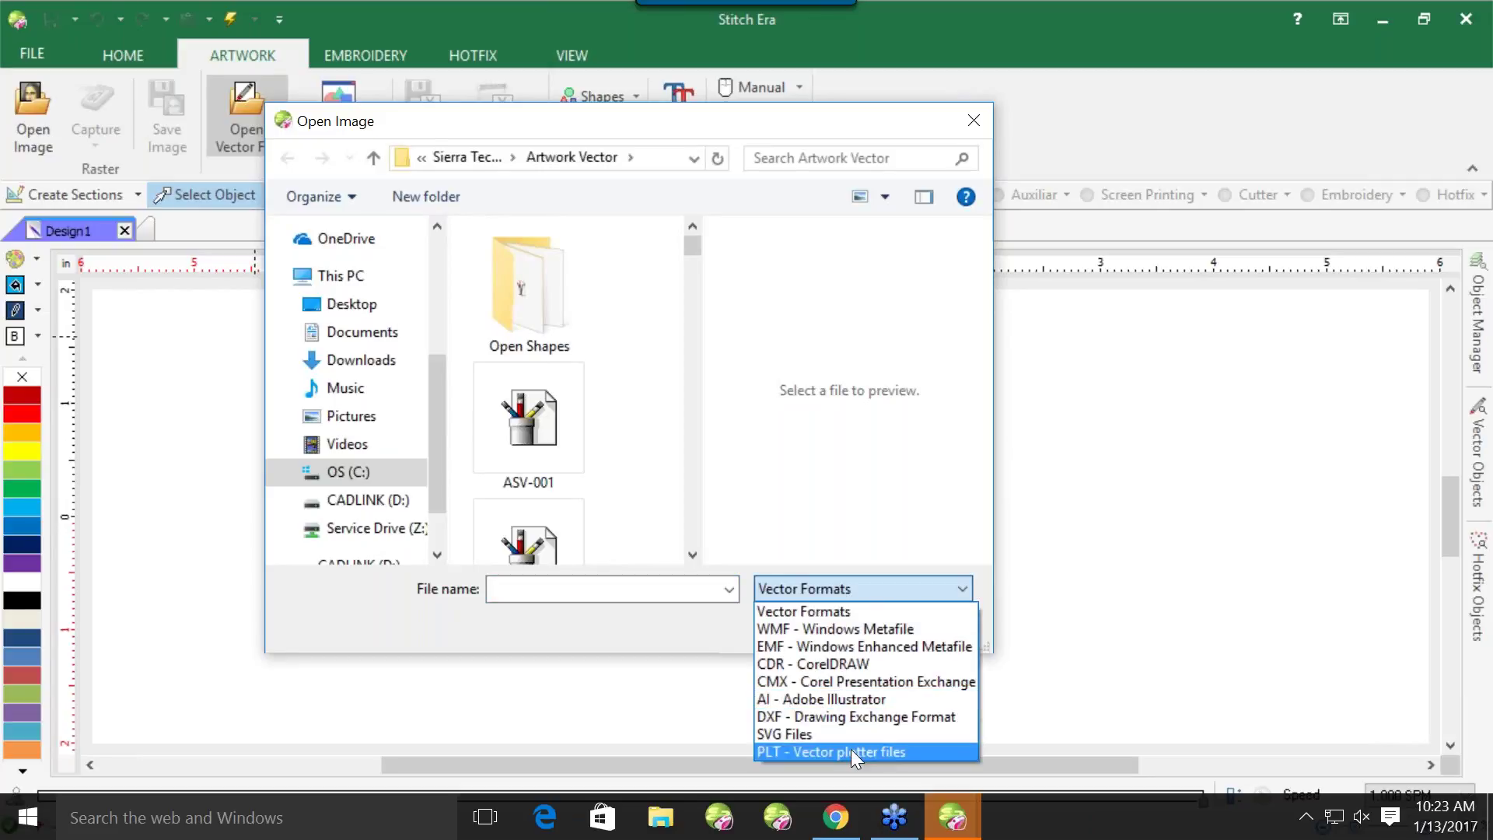
{"action": "left_click", "coordinate": [829, 589]}
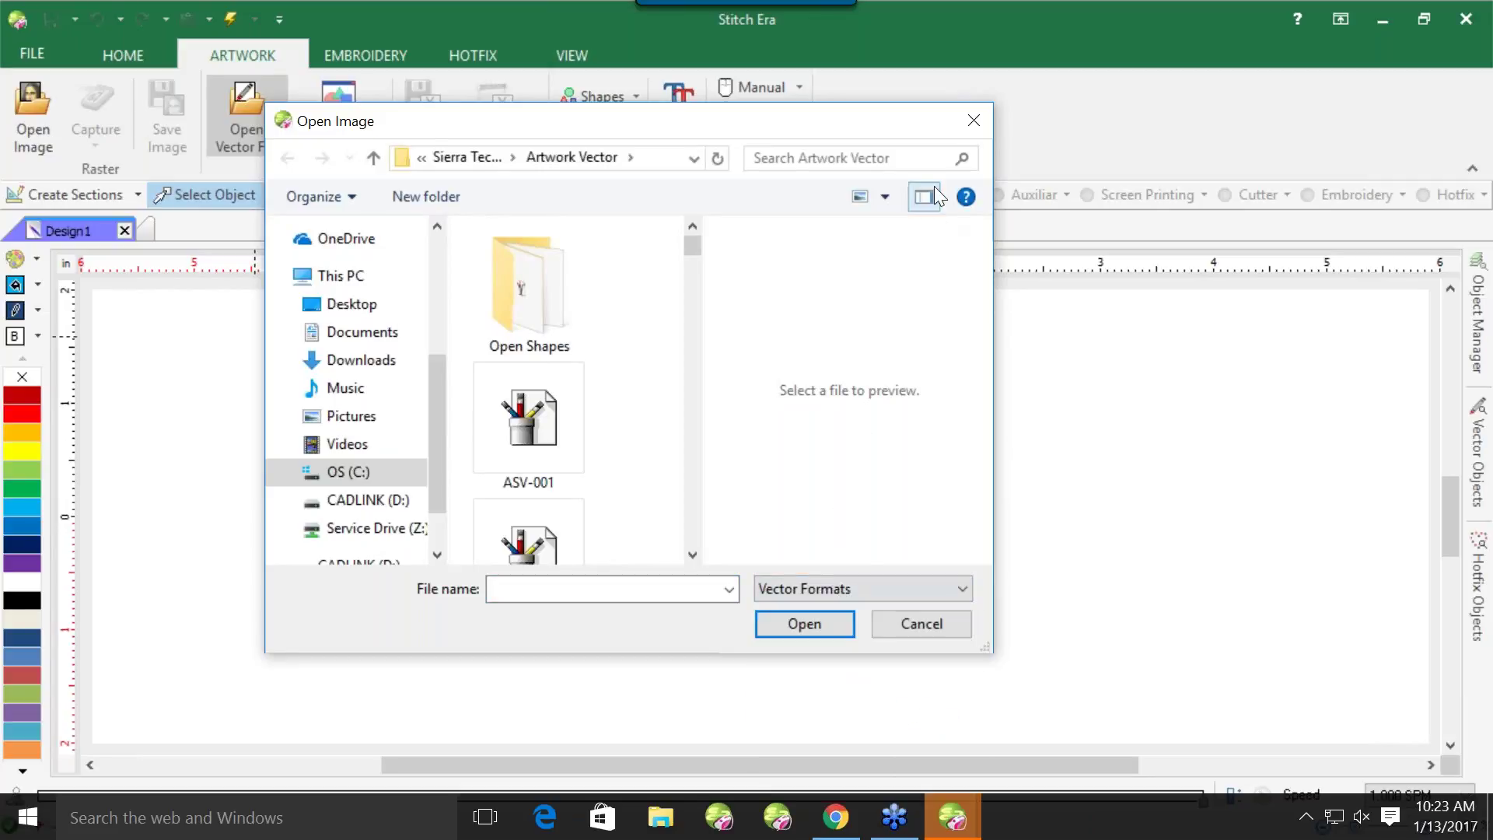
{"action": "left_click", "coordinate": [972, 123]}
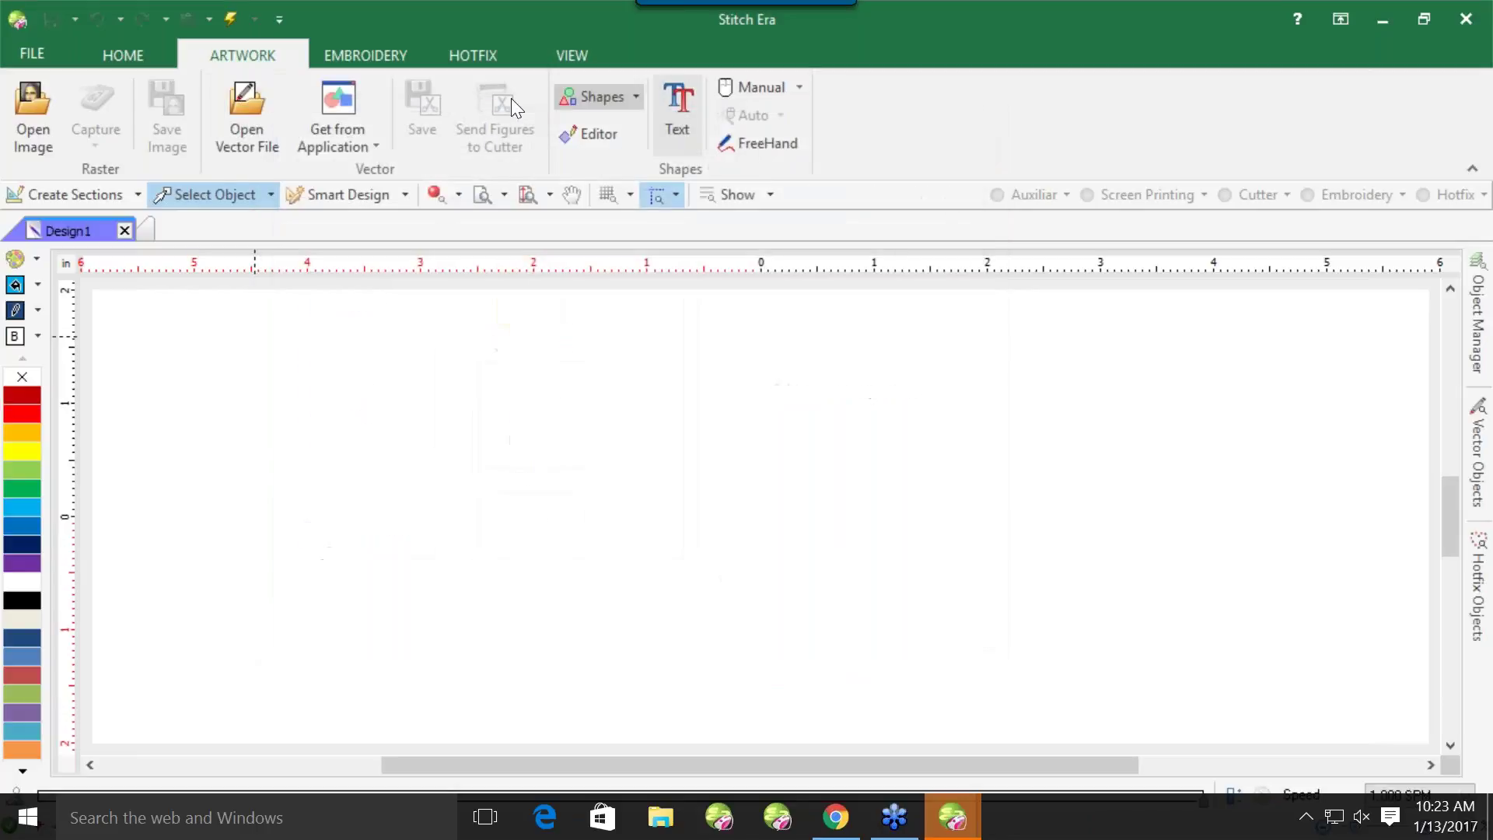
{"action": "left_click", "coordinate": [364, 147]}
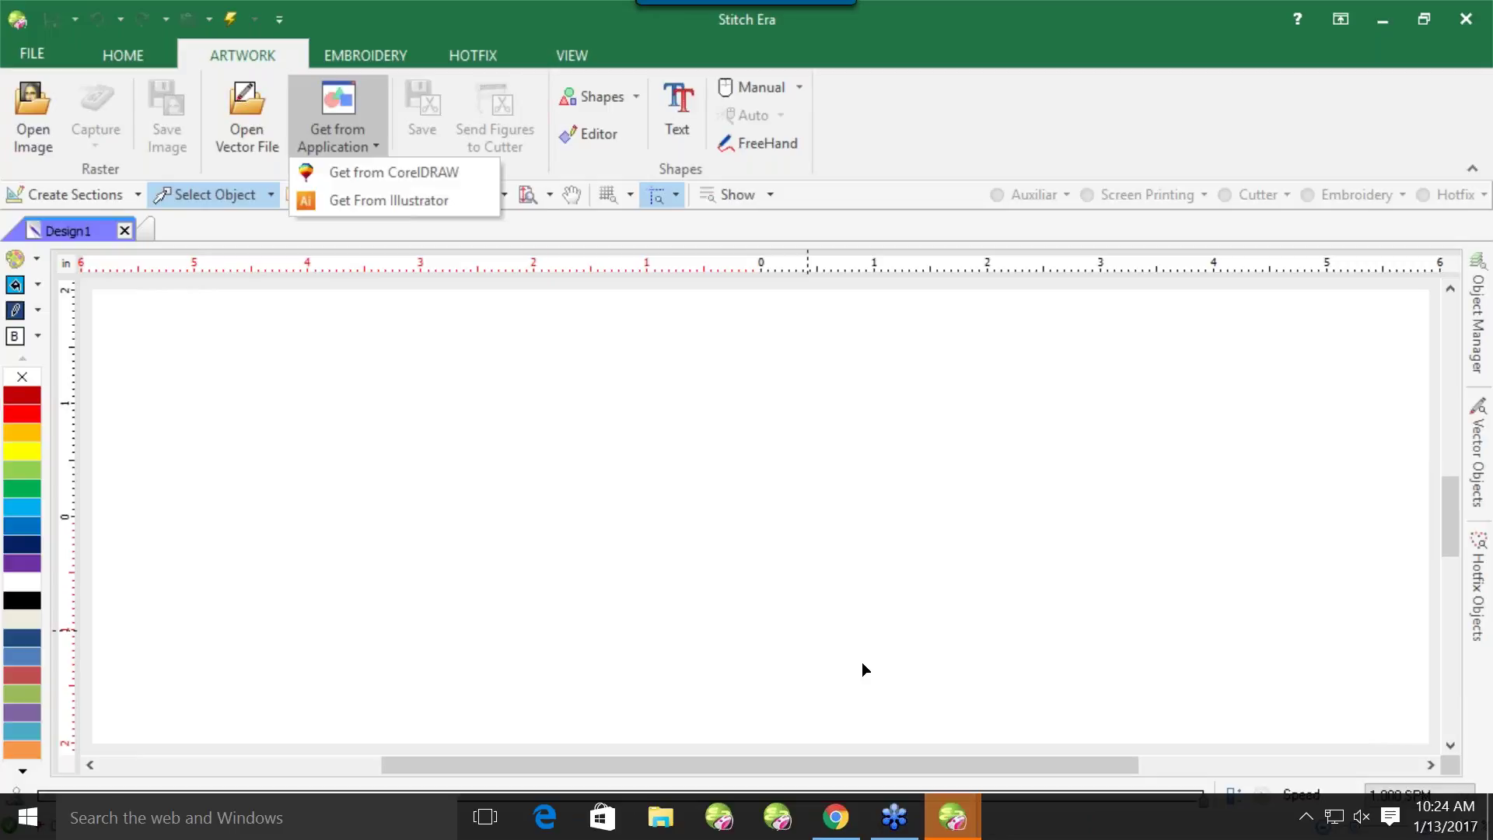
{"action": "left_click", "coordinate": [983, 704]}
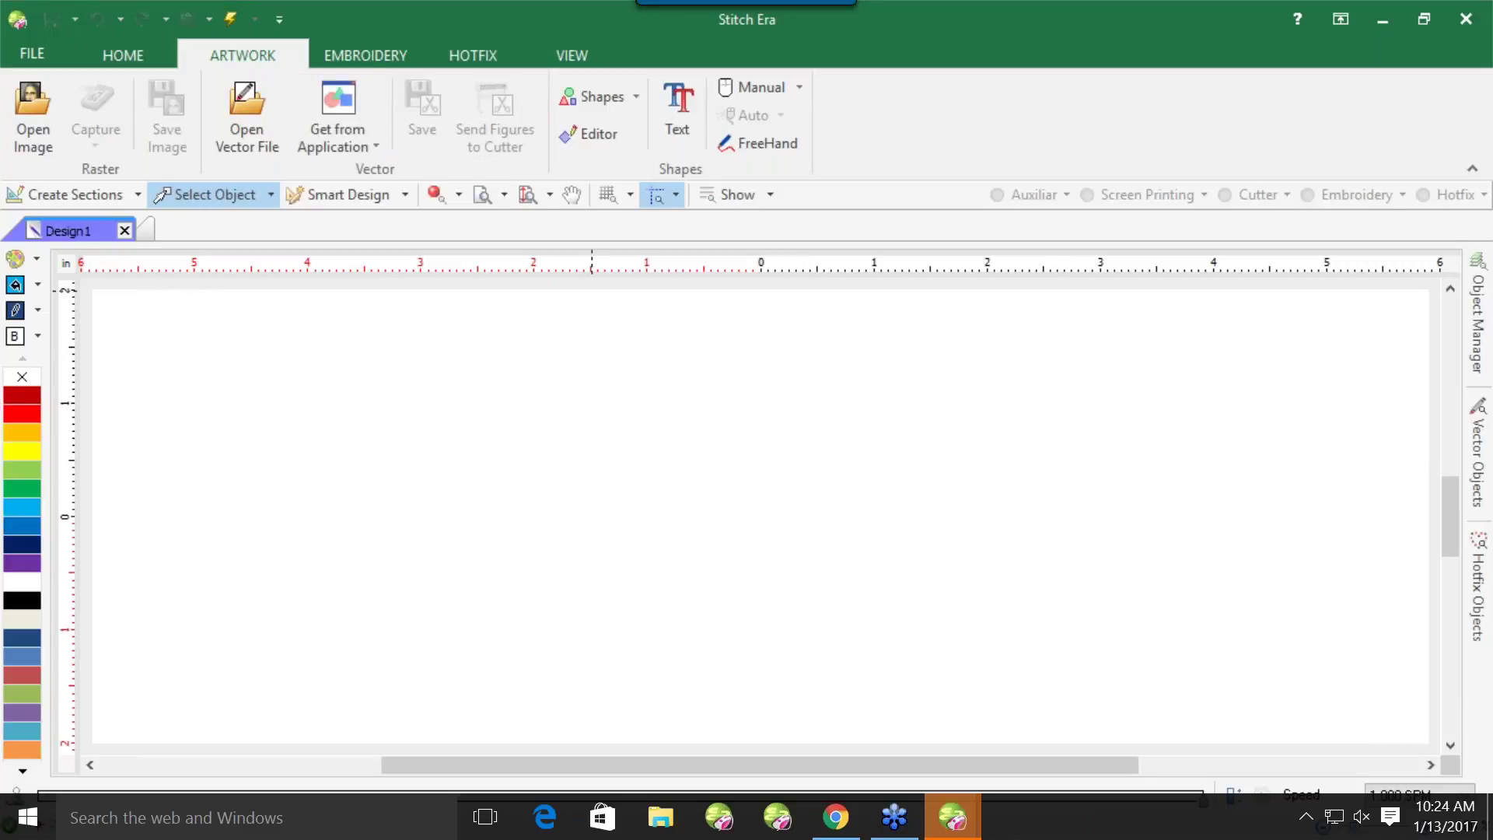
Browse the artwork shape library through its extended and puzzle shapes, and open the Math Figures editor without inserting a shape
{"action": "left_click", "coordinate": [623, 95]}
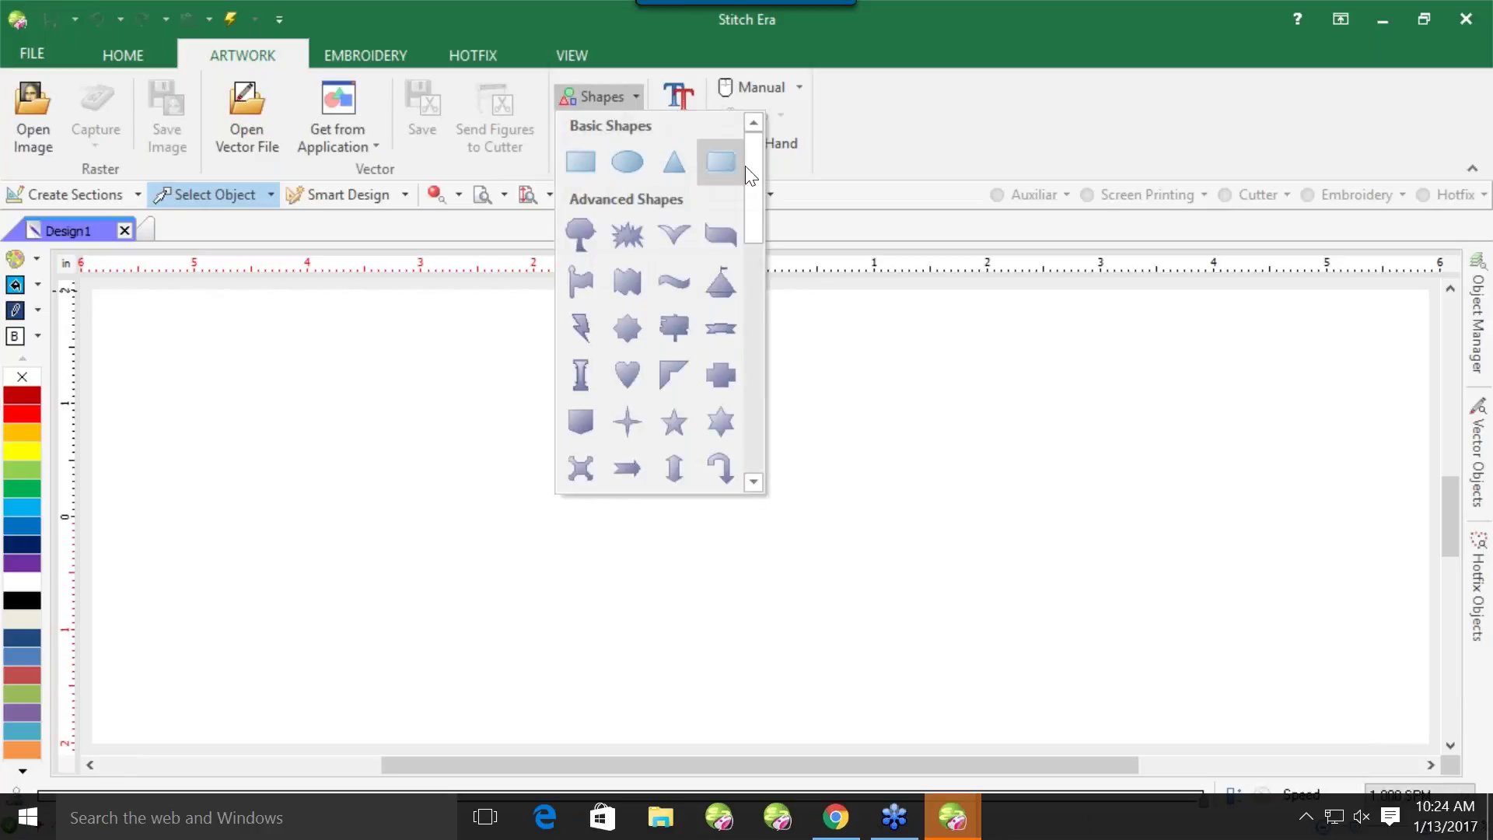
{"action": "left_click_drag", "start_coordinate": [762, 152], "coordinate": [739, 354]}
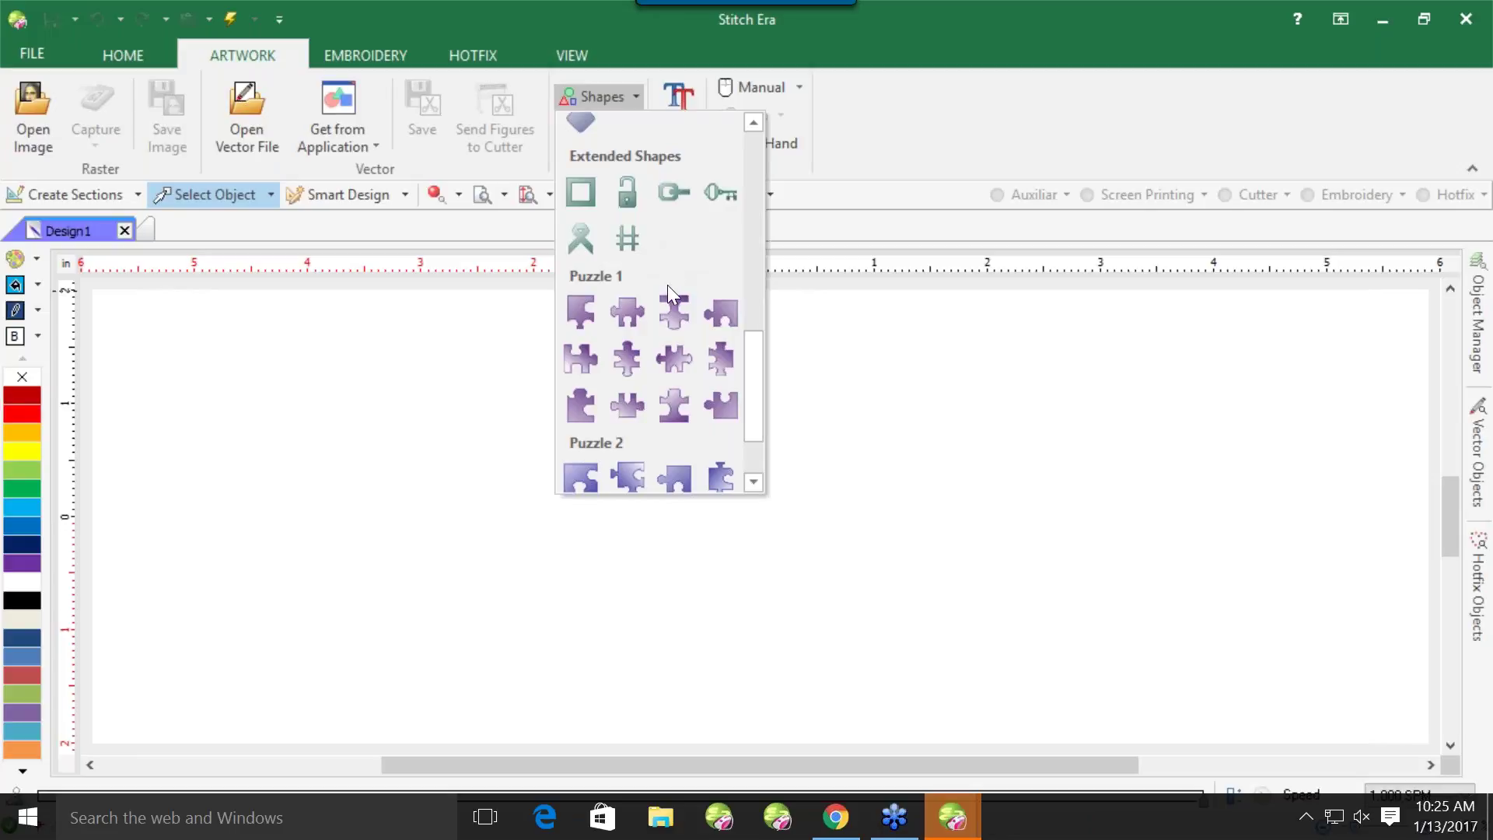
{"action": "left_click_drag", "start_coordinate": [758, 380], "coordinate": [764, 213]}
{"action": "left_click", "coordinate": [768, 215]}
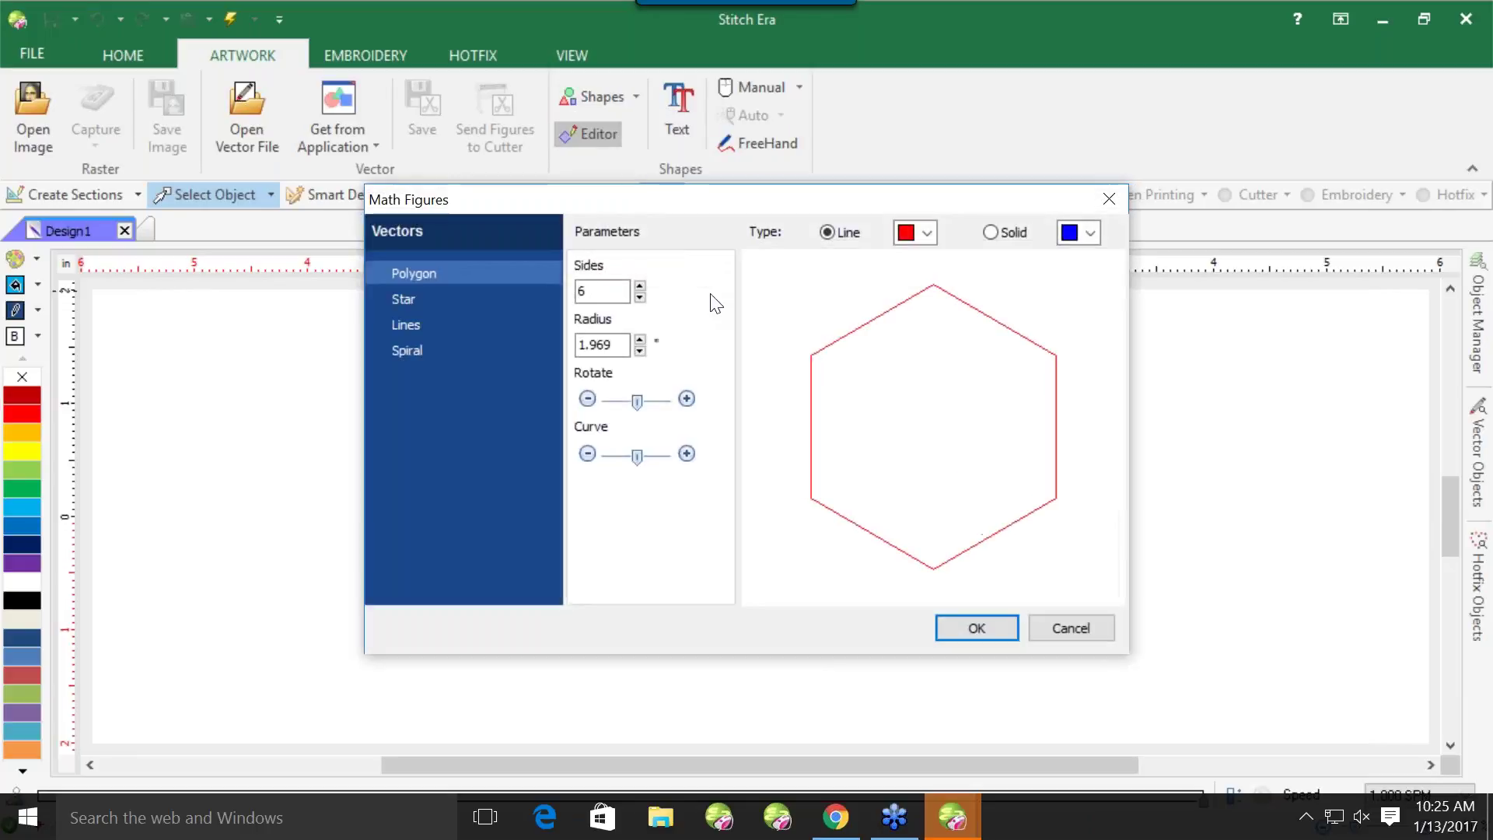
Configure a 6-point star with adjusted rotation, slant and curve, previewing it as Solid before restoring the Line type
{"action": "left_click", "coordinate": [471, 300]}
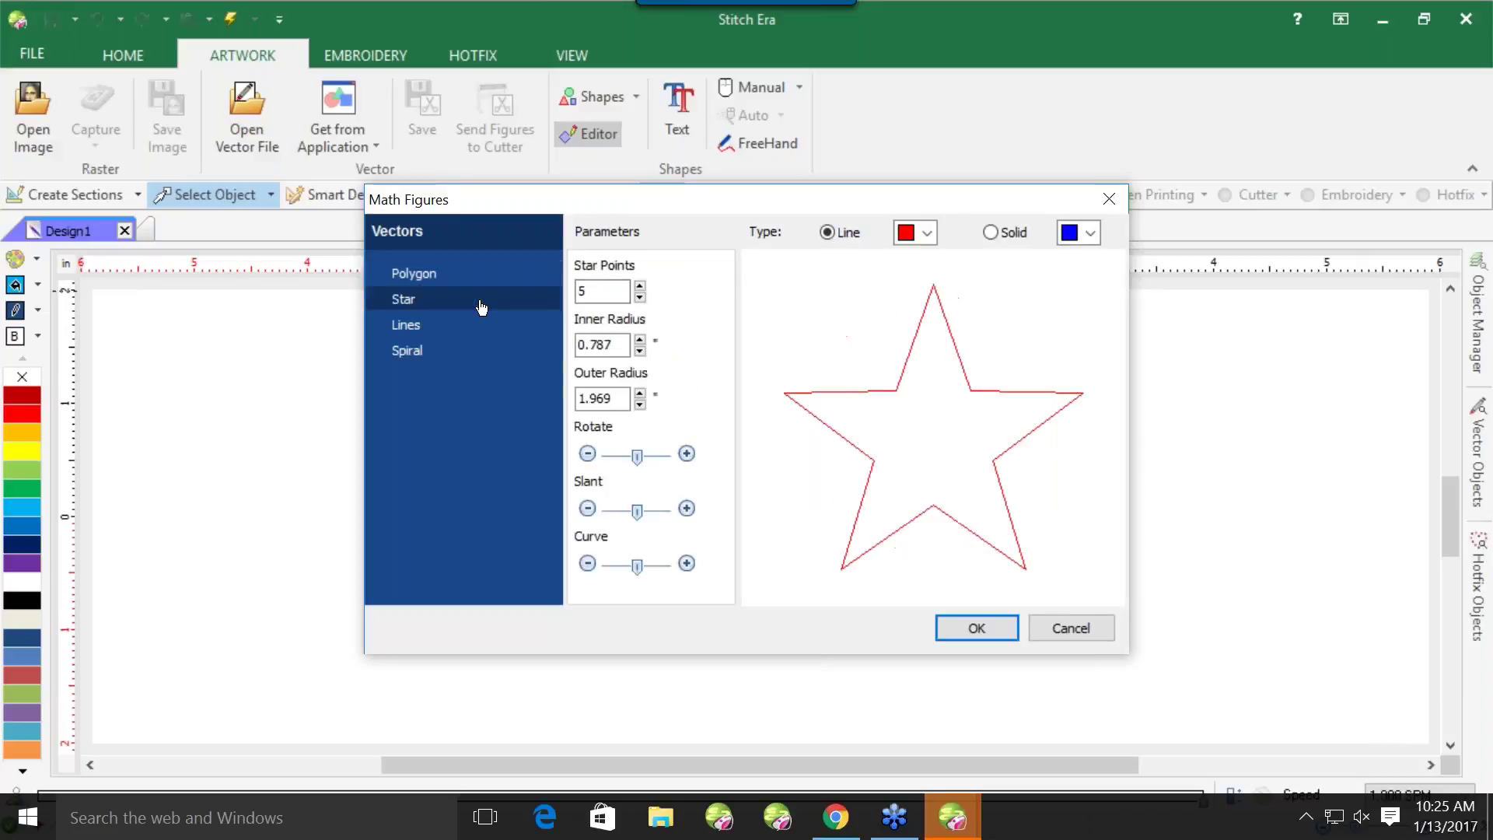
{"action": "left_click", "coordinate": [640, 287]}
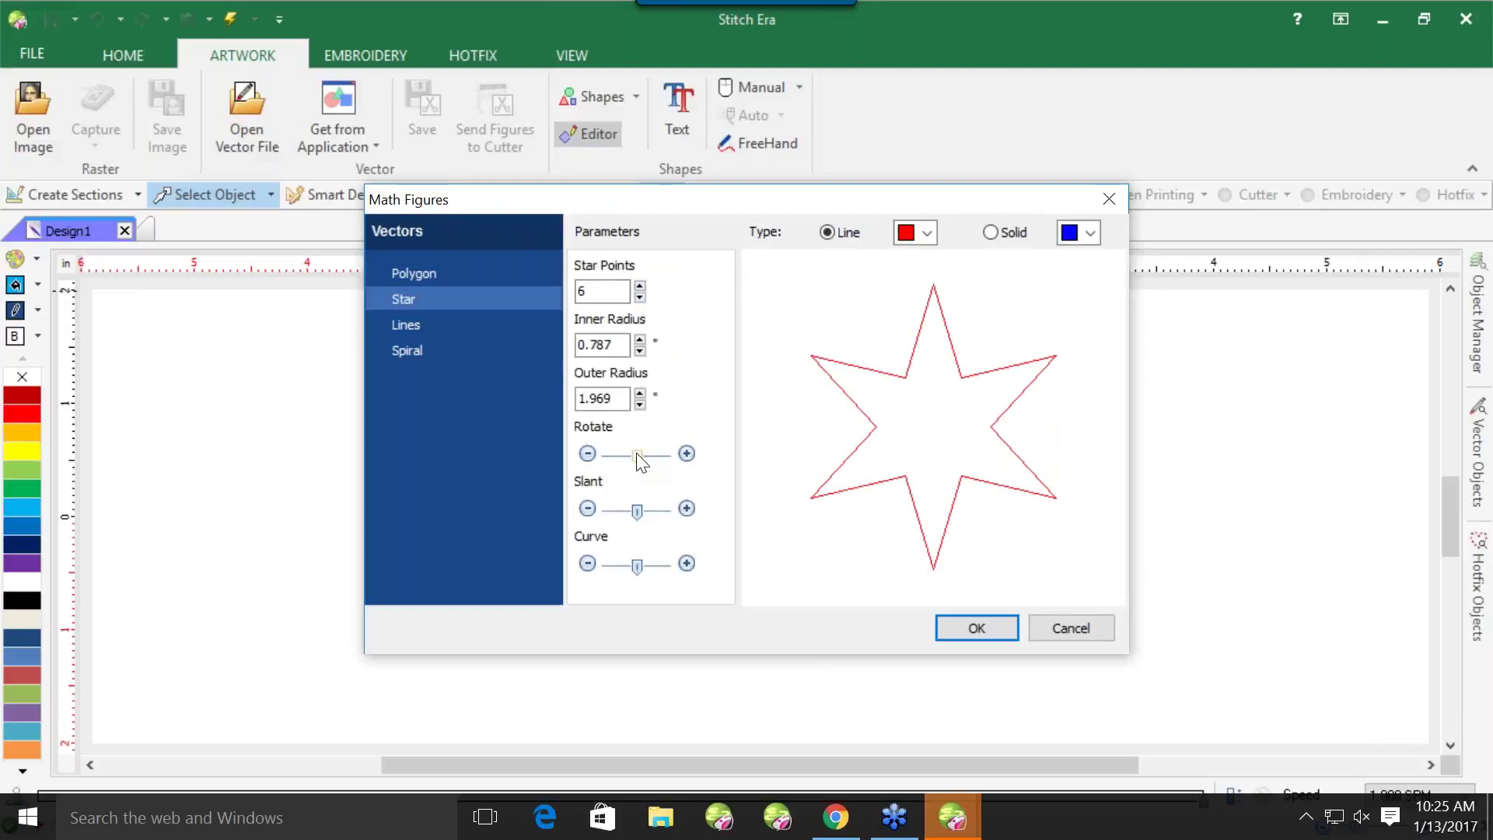
{"action": "left_click_drag", "start_coordinate": [637, 458], "coordinate": [649, 458]}
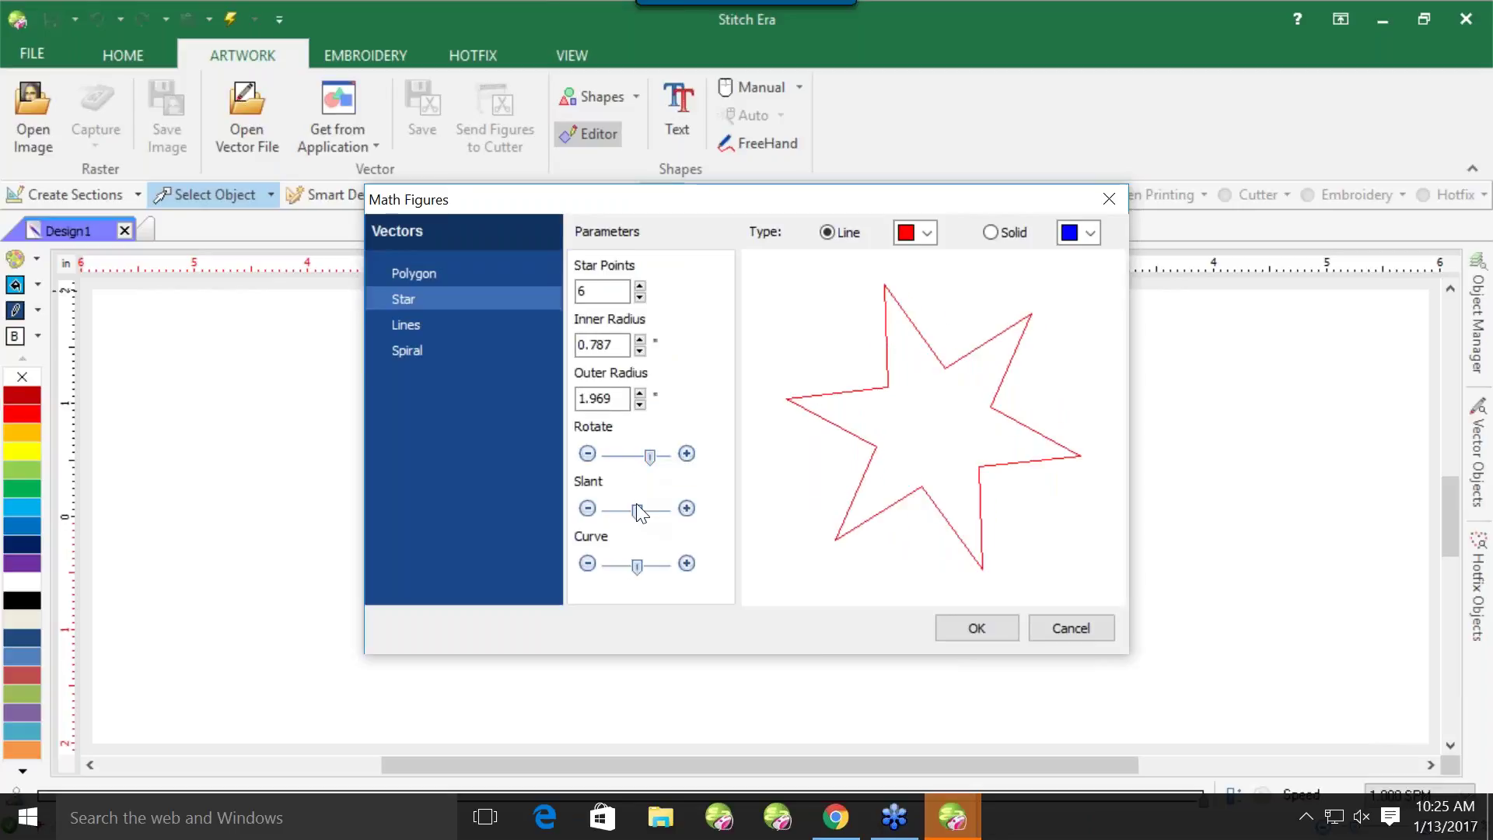
{"action": "left_click_drag", "start_coordinate": [637, 511], "coordinate": [631, 515]}
{"action": "mouse_move", "coordinate": [637, 566]}
{"action": "left_mouse_down"}
{"action": "mouse_move", "coordinate": [676, 567]}
{"action": "mouse_move", "coordinate": [625, 566]}
{"action": "left_mouse_up"}
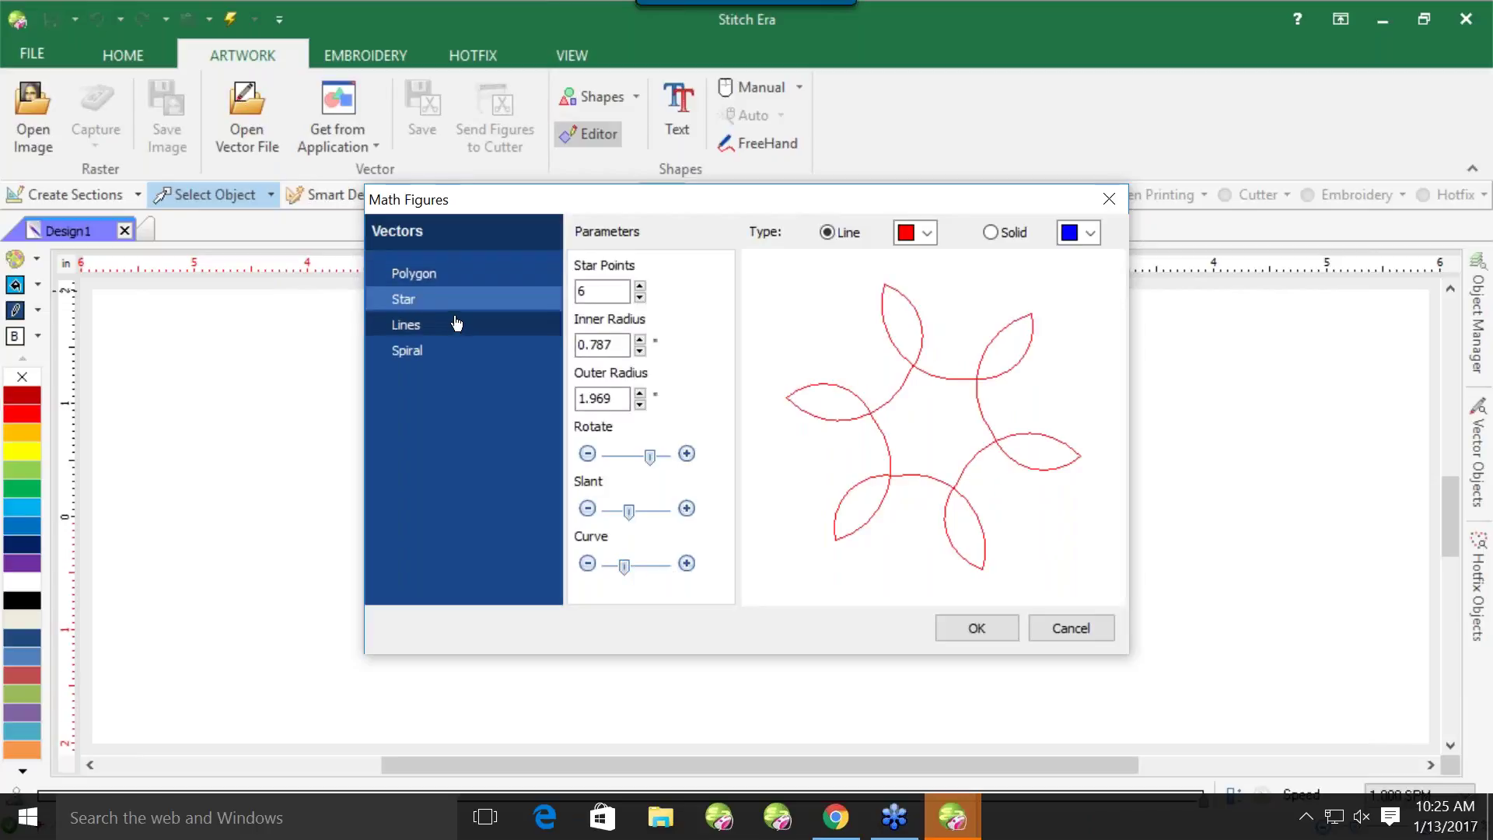
{"action": "left_click", "coordinate": [997, 231]}
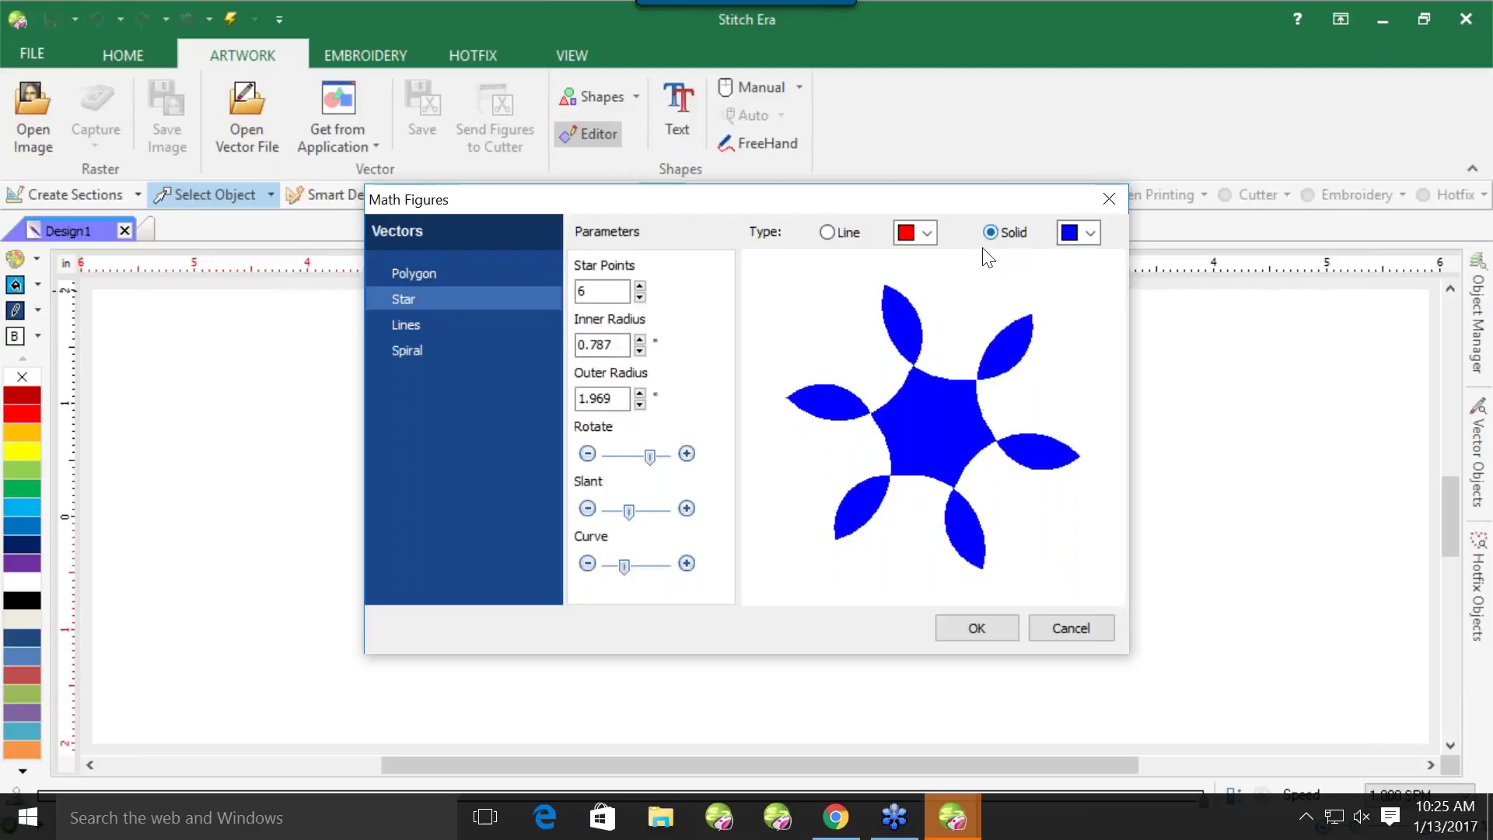
{"action": "left_click", "coordinate": [827, 232]}
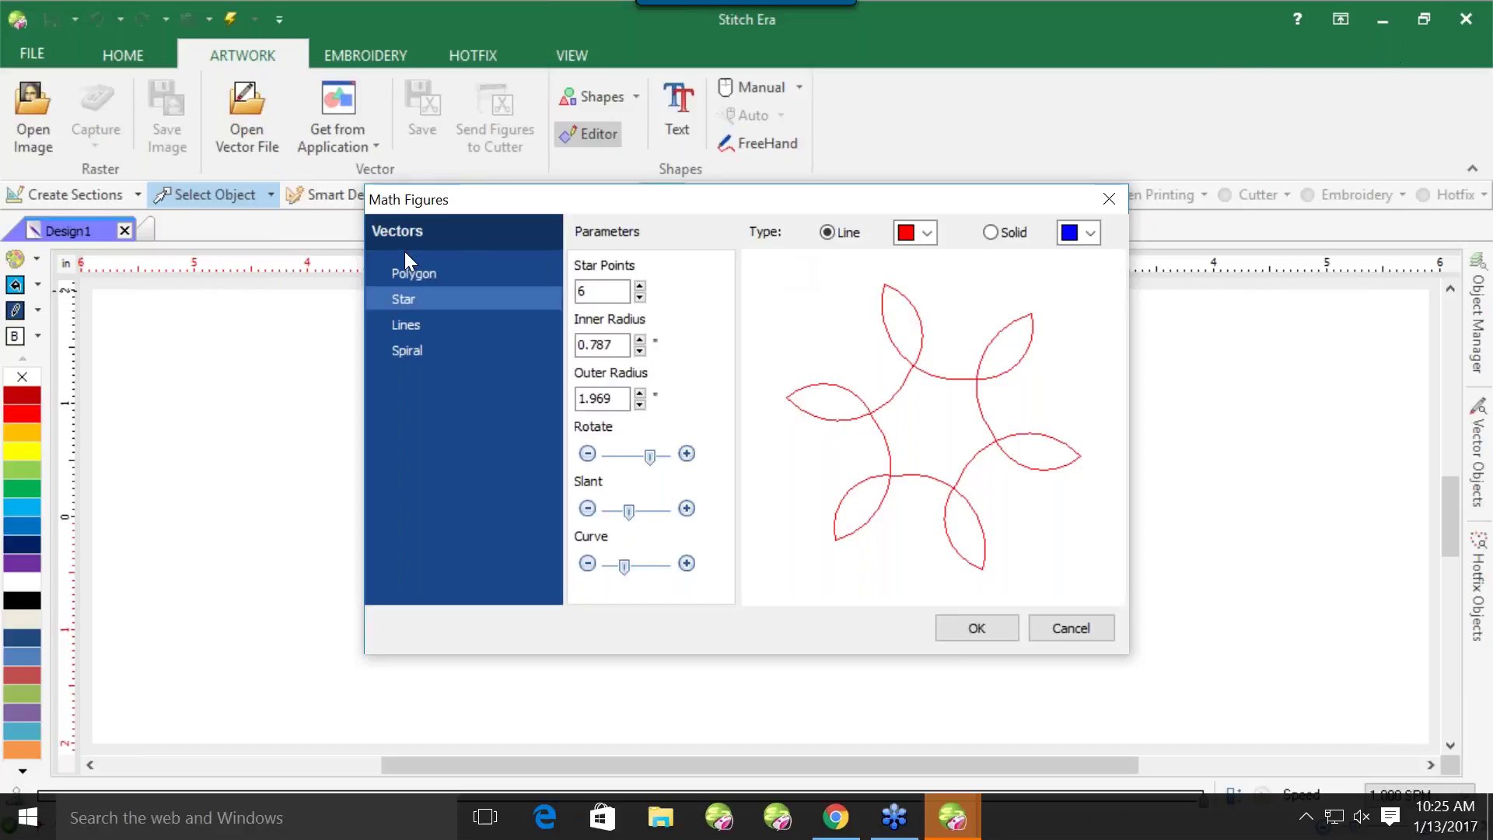
Configure an 8-sided polygon with its sides curved outward into a scalloped outline, and rotate it slightly
{"action": "left_click", "coordinate": [412, 274]}
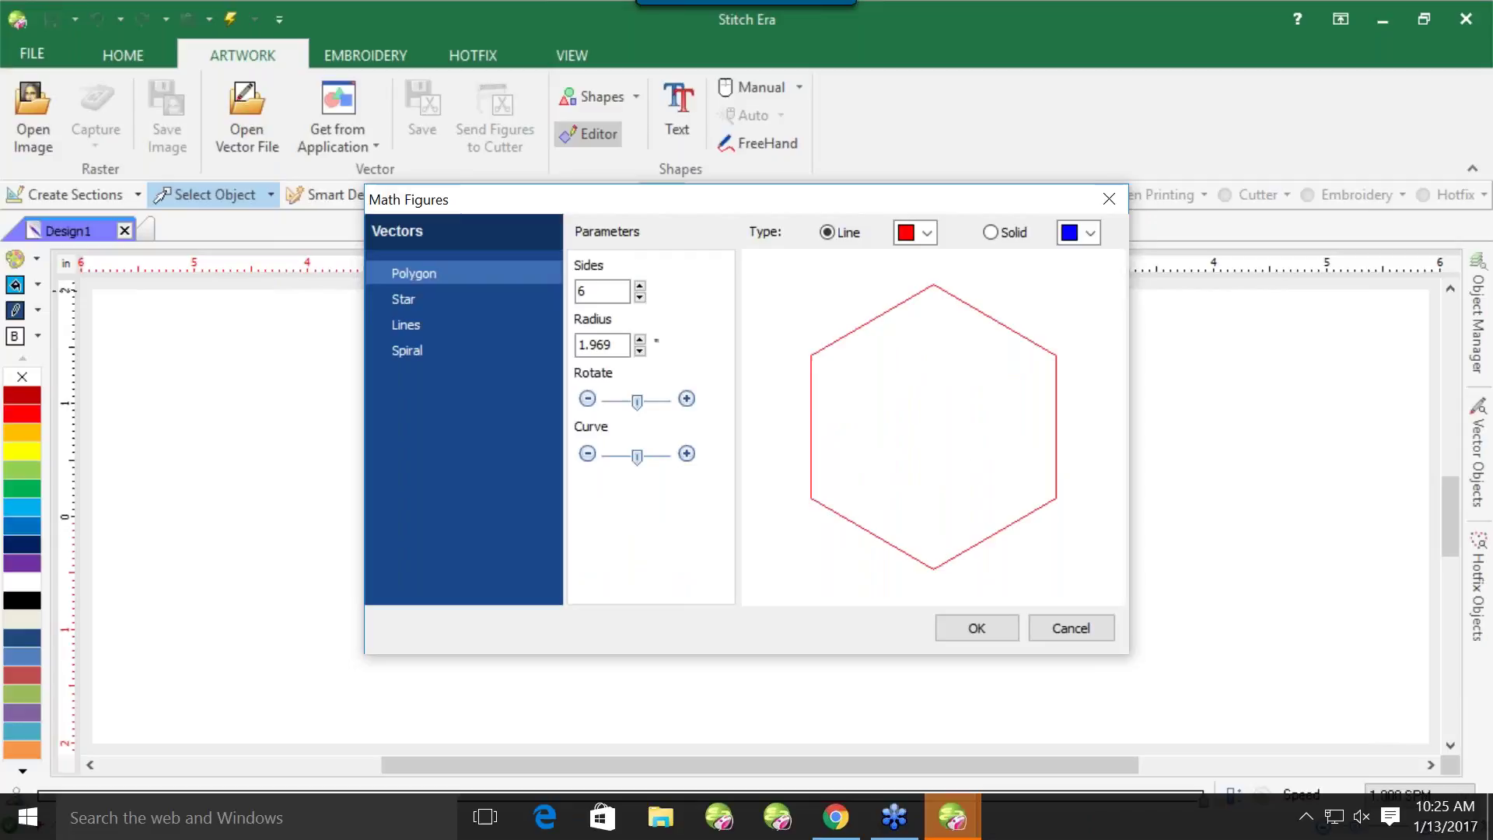
{"action": "left_click", "coordinate": [638, 287]}
{"action": "left_click", "coordinate": [639, 287]}
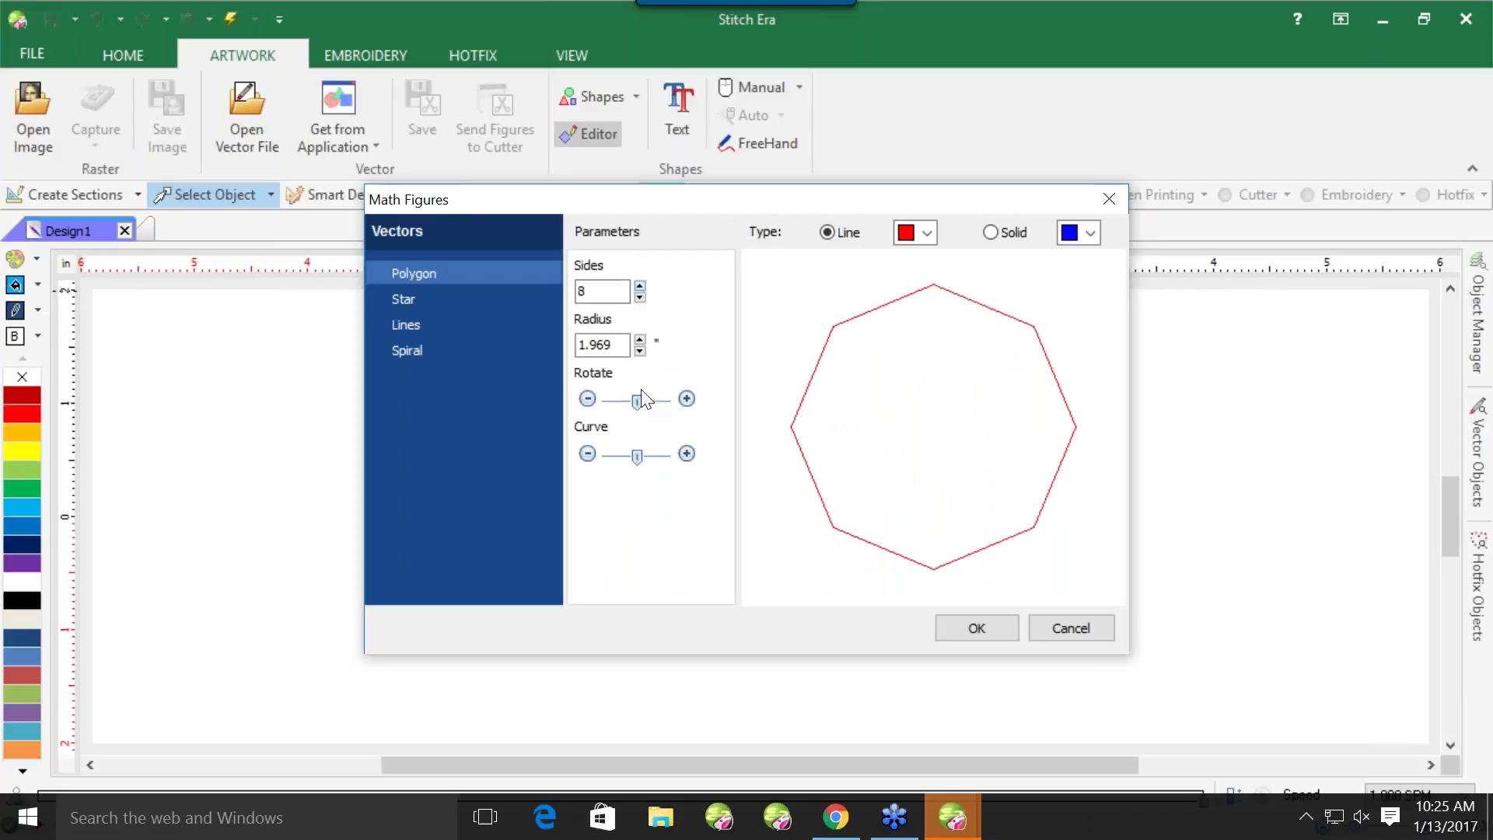
{"action": "left_click", "coordinate": [650, 459]}
{"action": "left_click_drag", "start_coordinate": [651, 467], "coordinate": [657, 461]}
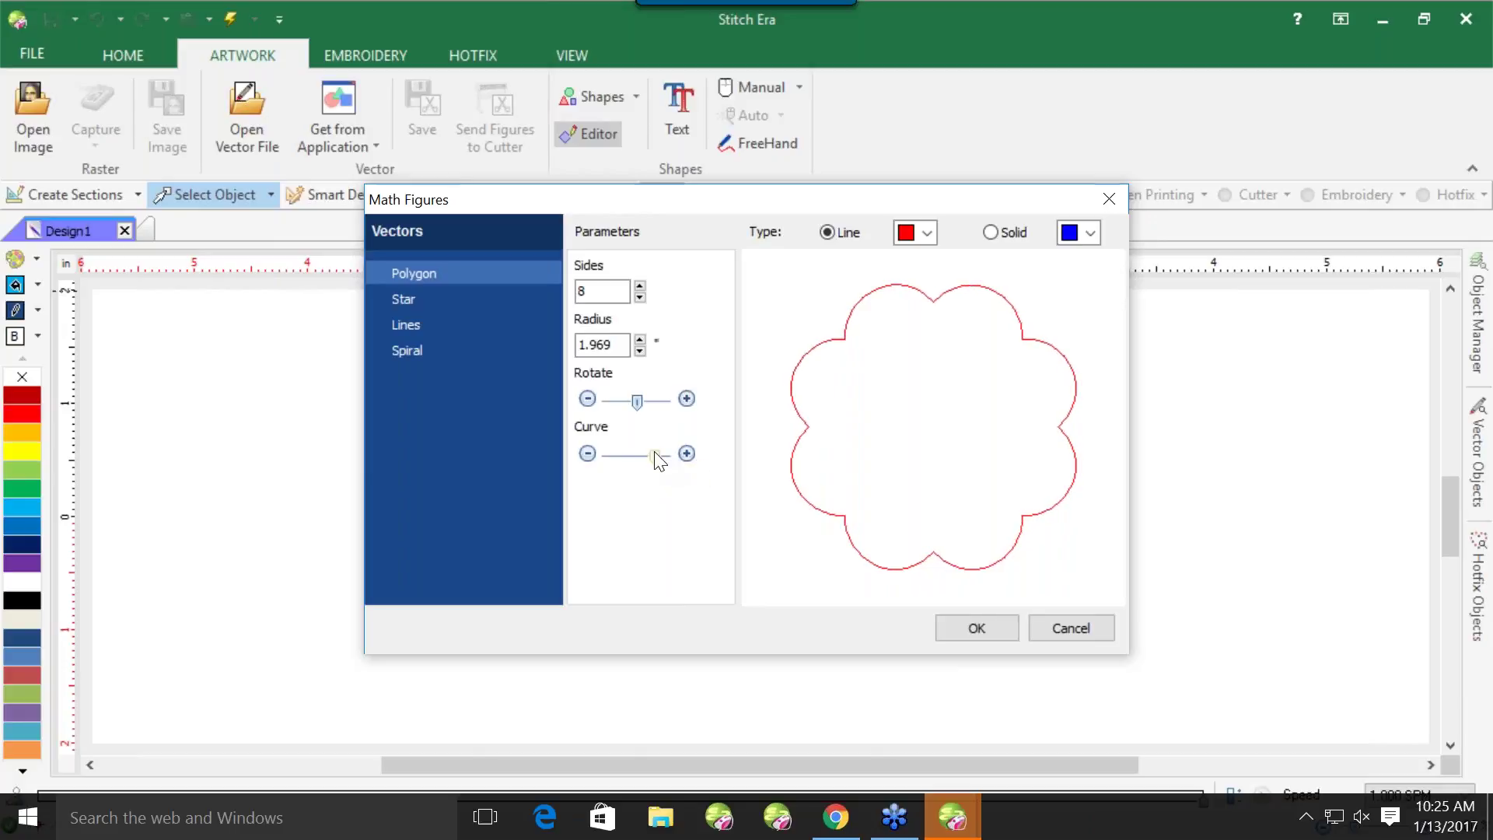
{"action": "left_click_drag", "start_coordinate": [643, 407], "coordinate": [656, 408]}
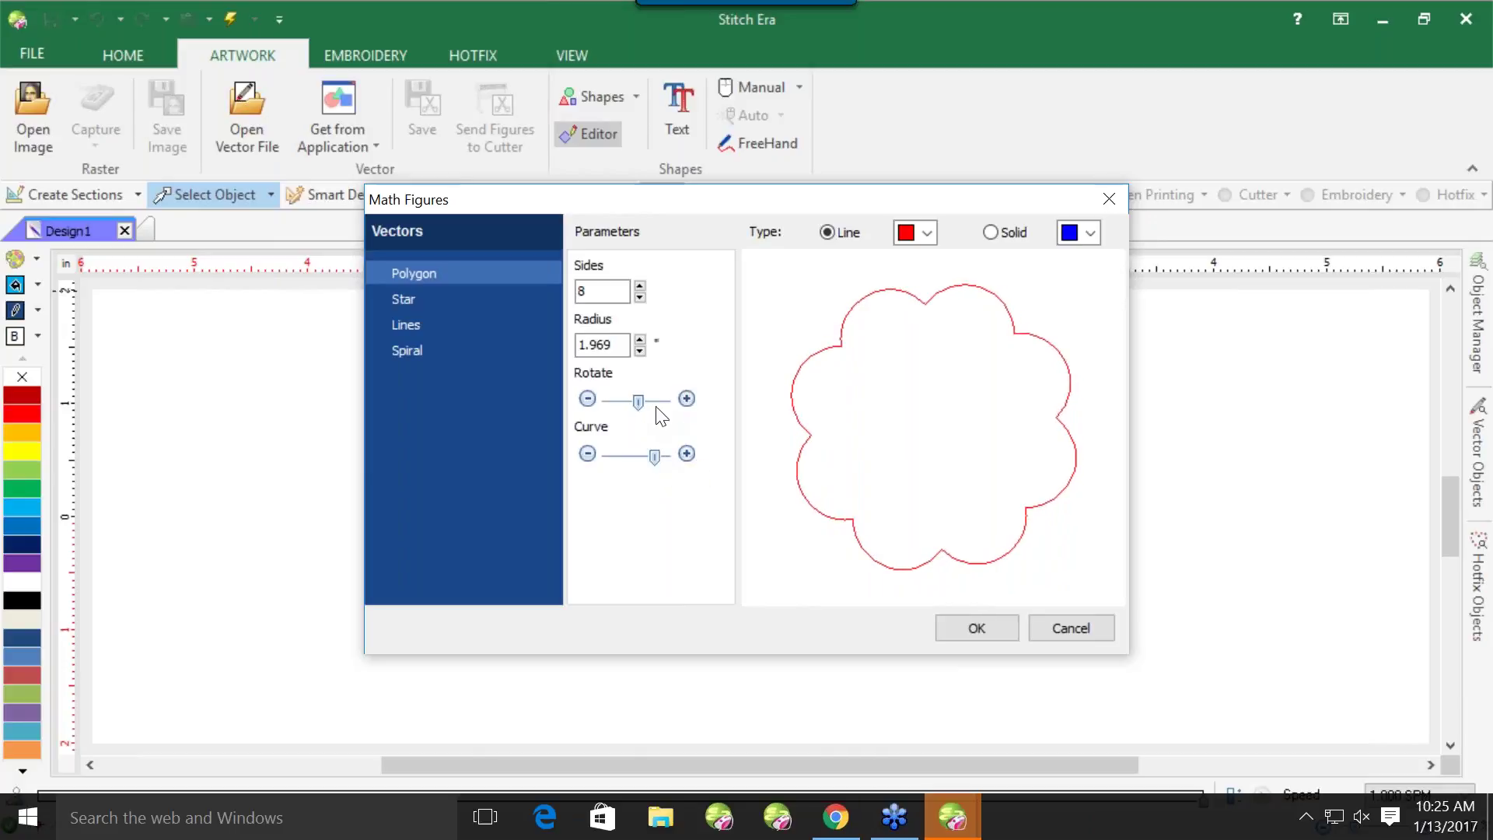
Rotate the scalloped eight-sided polygon a few increments further
{"action": "left_click", "coordinate": [687, 399]}
{"action": "left_click", "coordinate": [686, 398]}
{"action": "left_click", "coordinate": [687, 398]}
{"action": "left_click", "coordinate": [687, 398]}
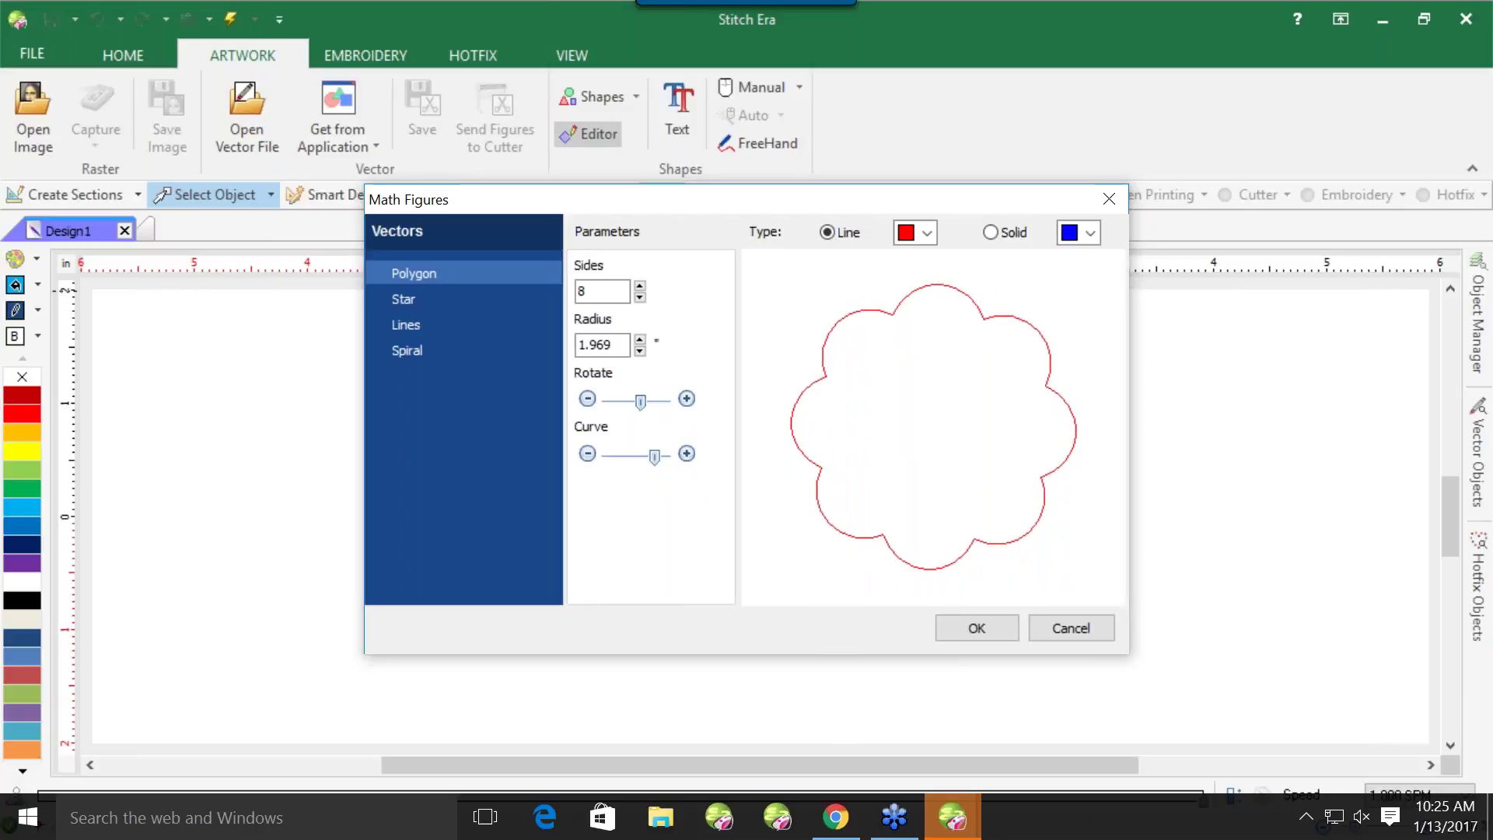
Preview the Lines and Spiral math figures and leave the Math Figures editor without inserting a shape
{"action": "left_click", "coordinate": [456, 330]}
{"action": "left_click", "coordinate": [457, 347]}
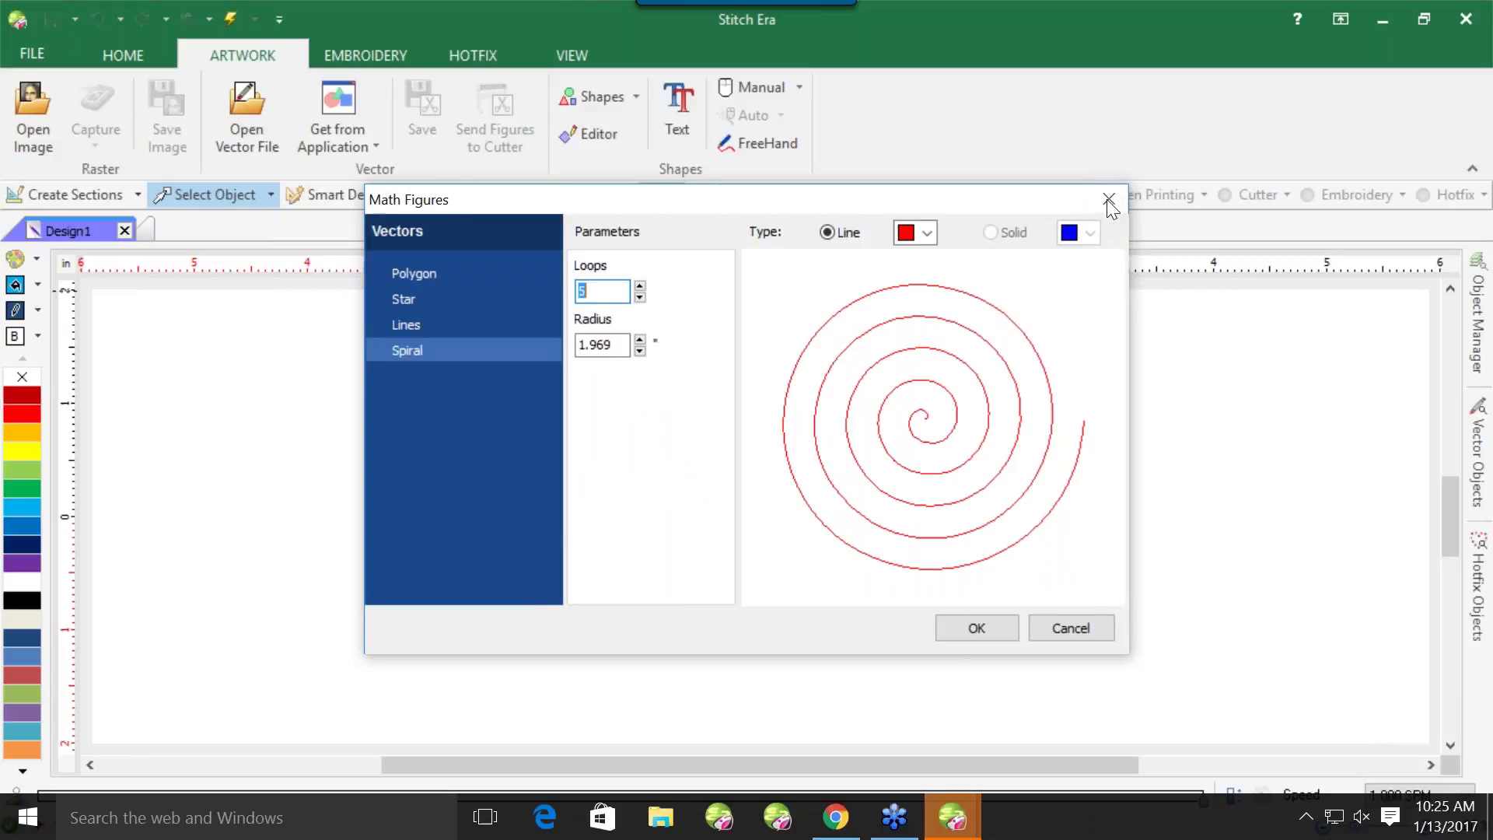
{"action": "left_click", "coordinate": [1107, 199]}
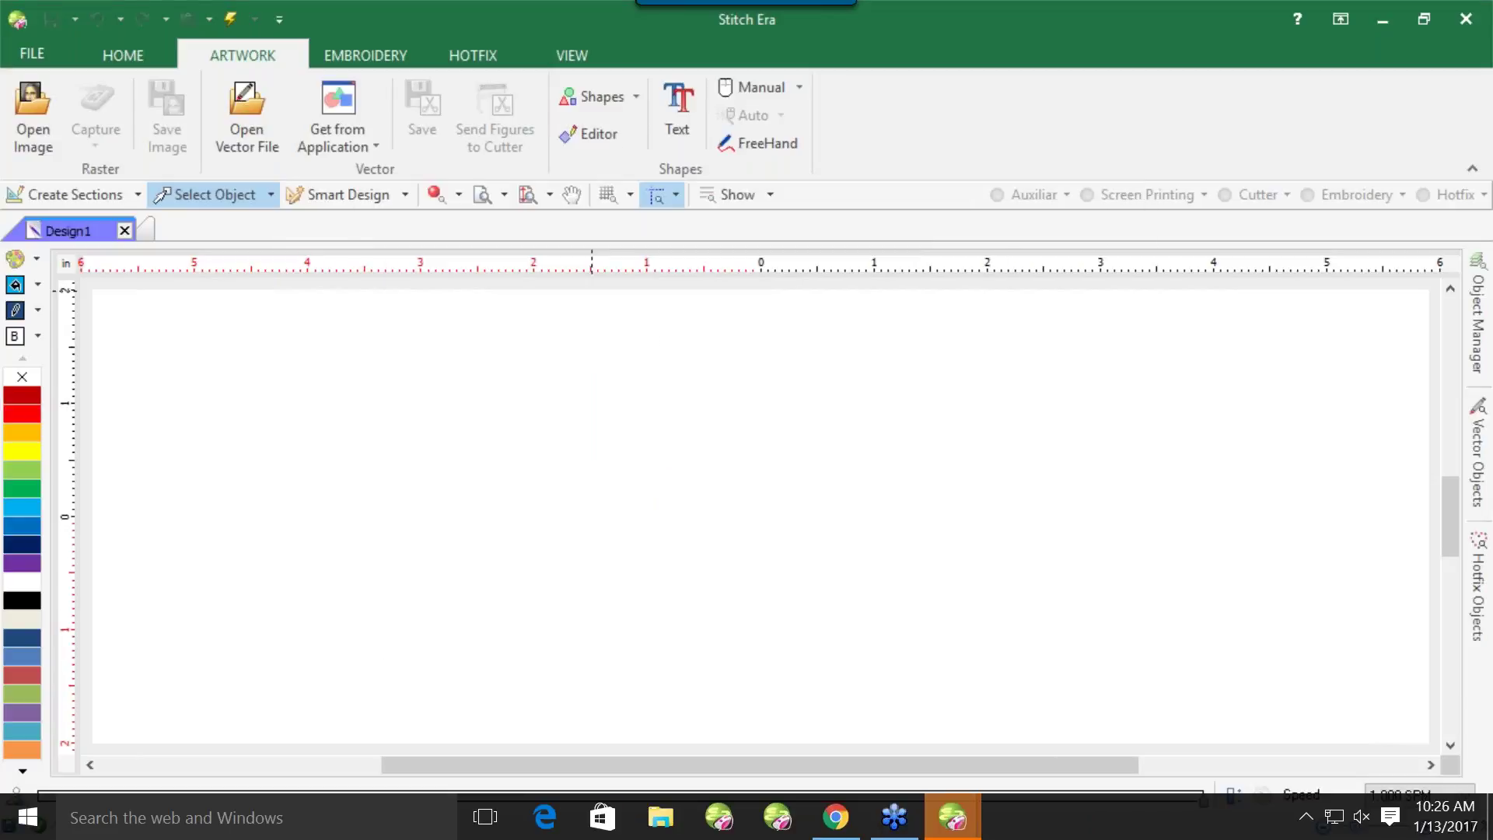
Review the embroidery stitch types for Path, Column, Uniform Area, Turning Area and Flexible Area, and look at Create Stitches without digitizing anything
{"action": "left_click", "coordinate": [403, 54]}
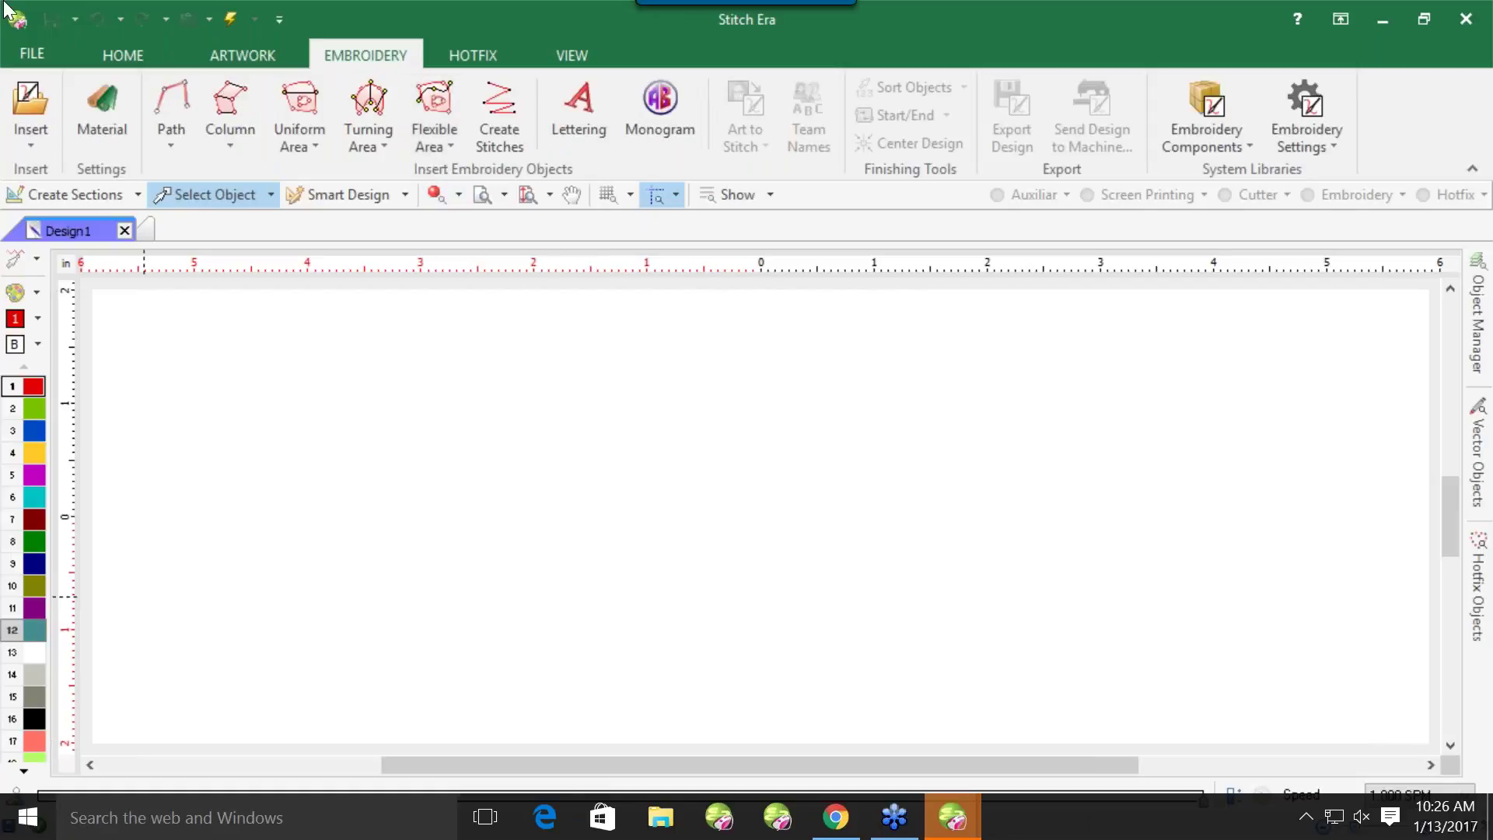
{"action": "left_click", "coordinate": [117, 98]}
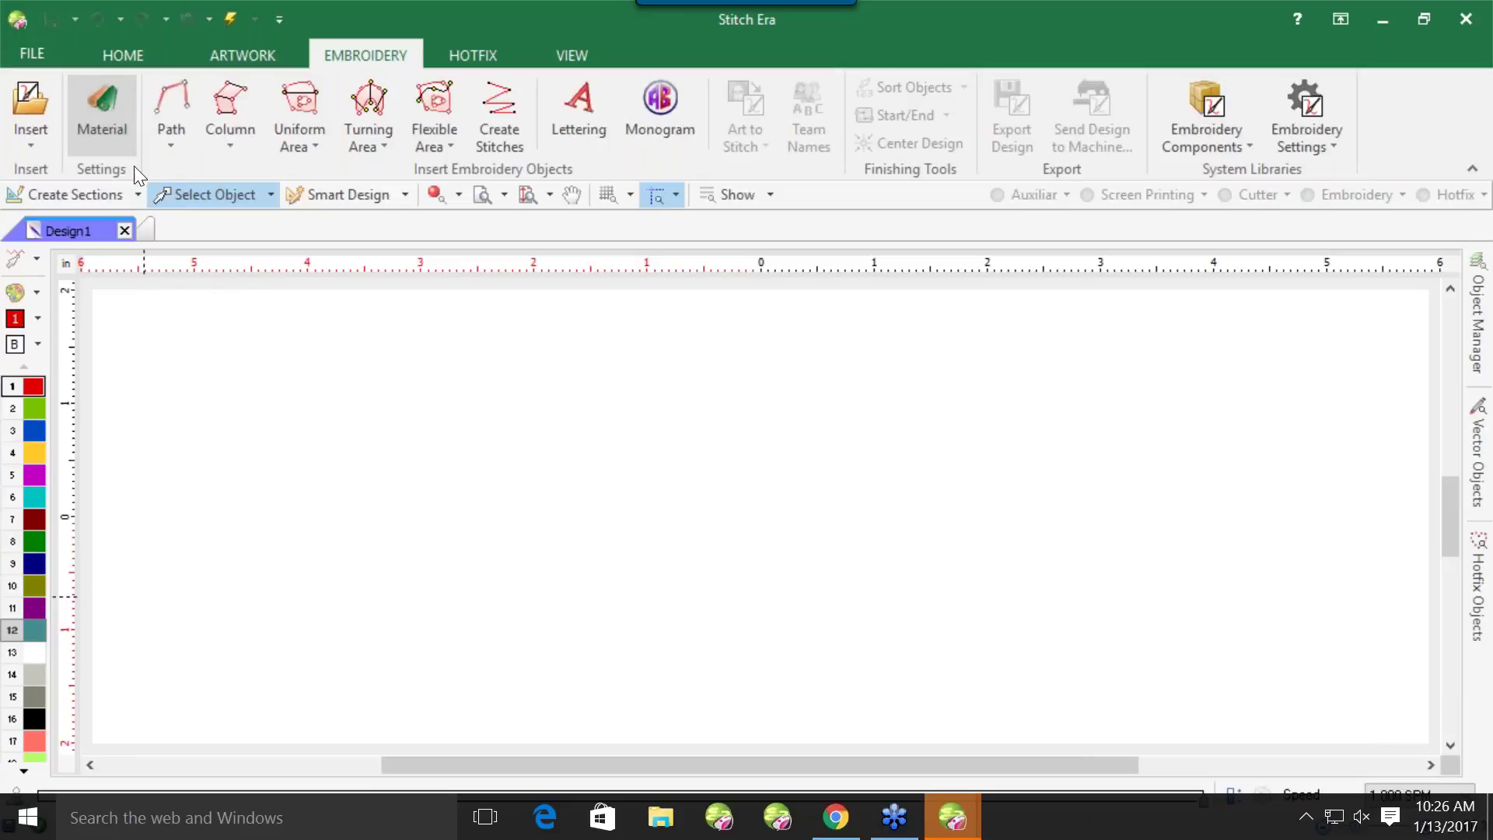
{"action": "left_click", "coordinate": [186, 112]}
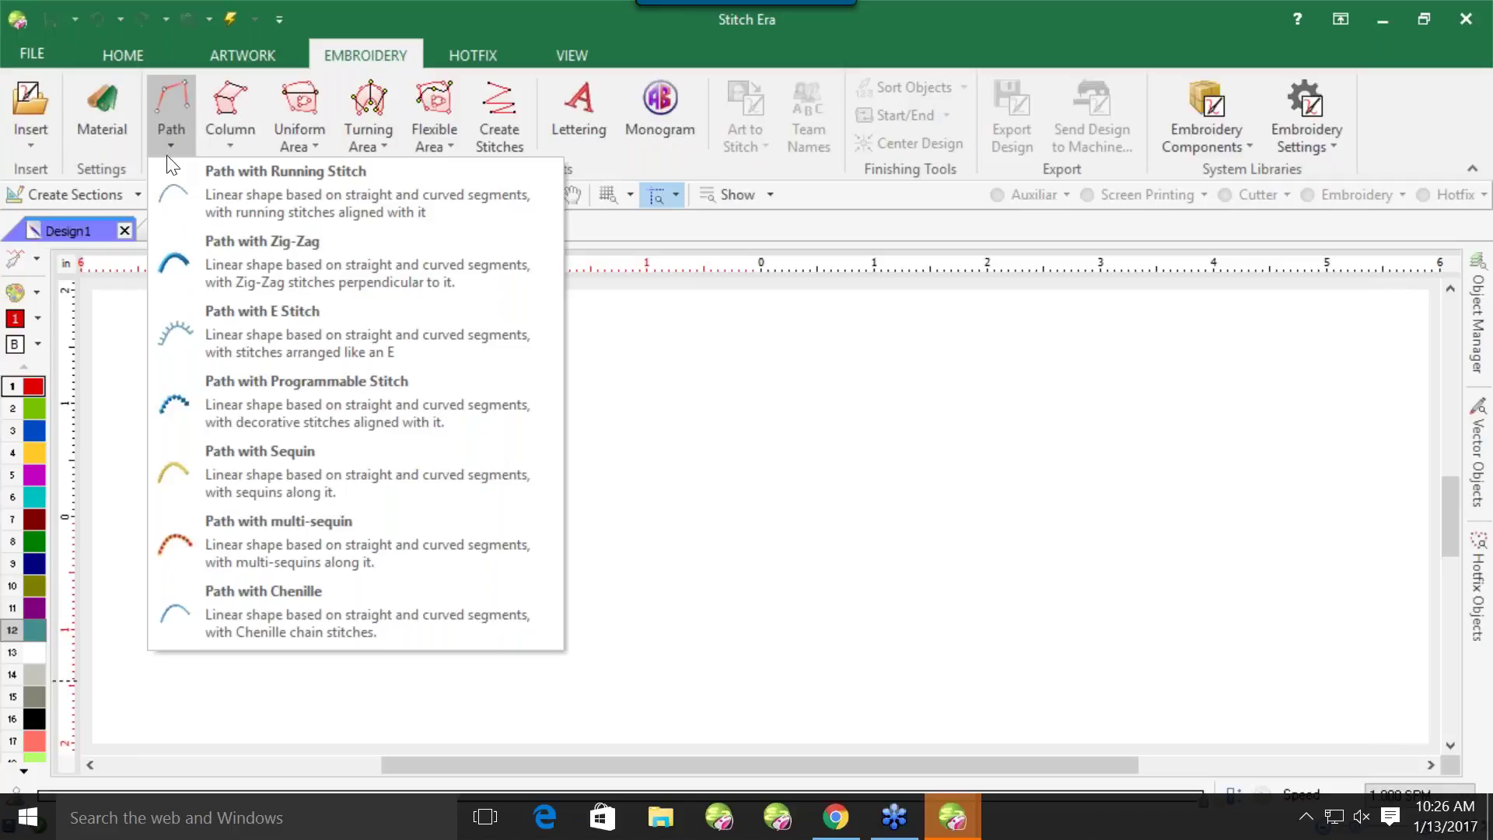
{"action": "left_click", "coordinate": [237, 115]}
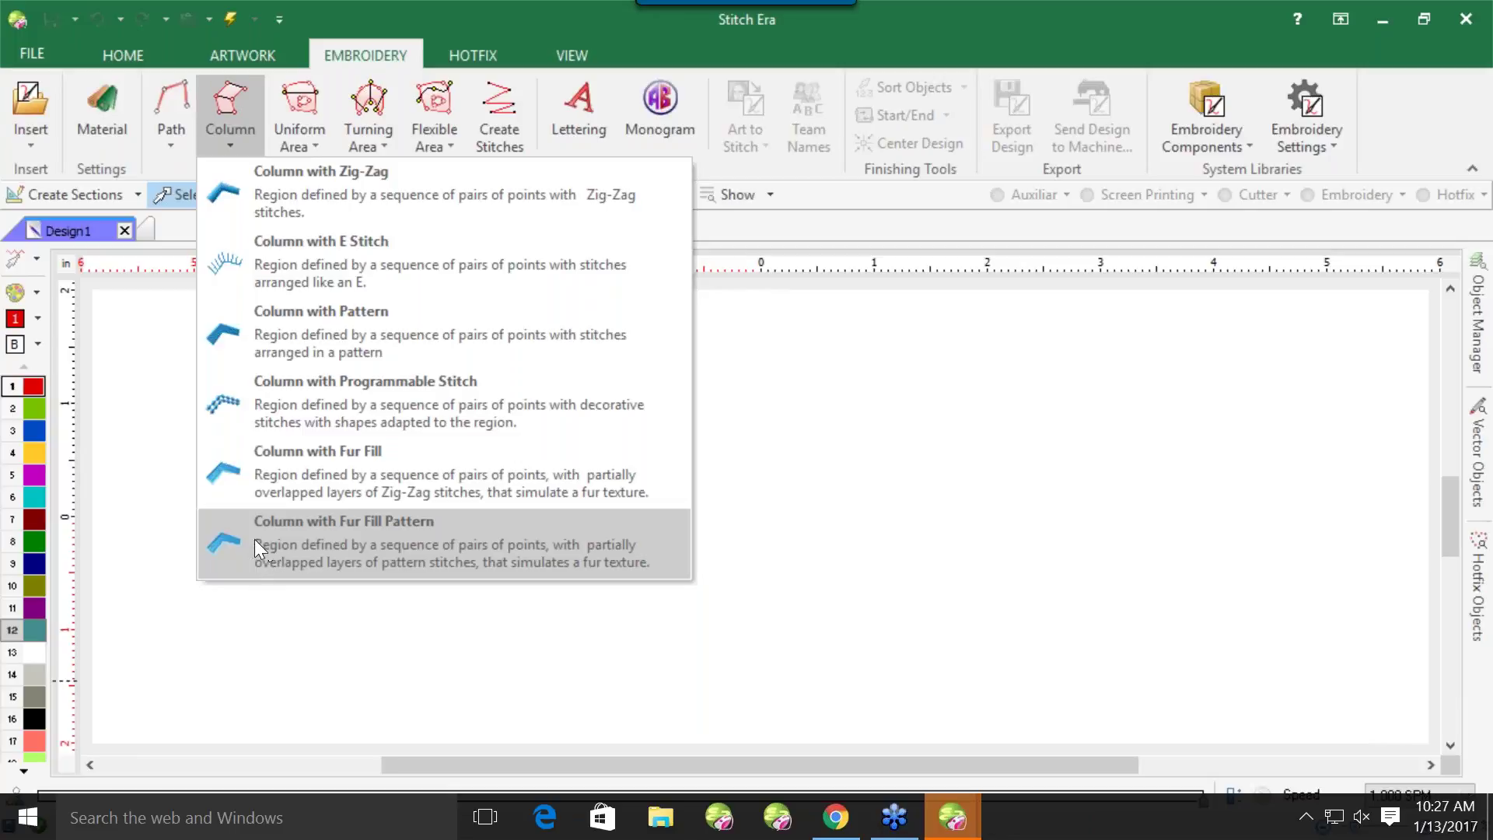
{"action": "left_click", "coordinate": [300, 112]}
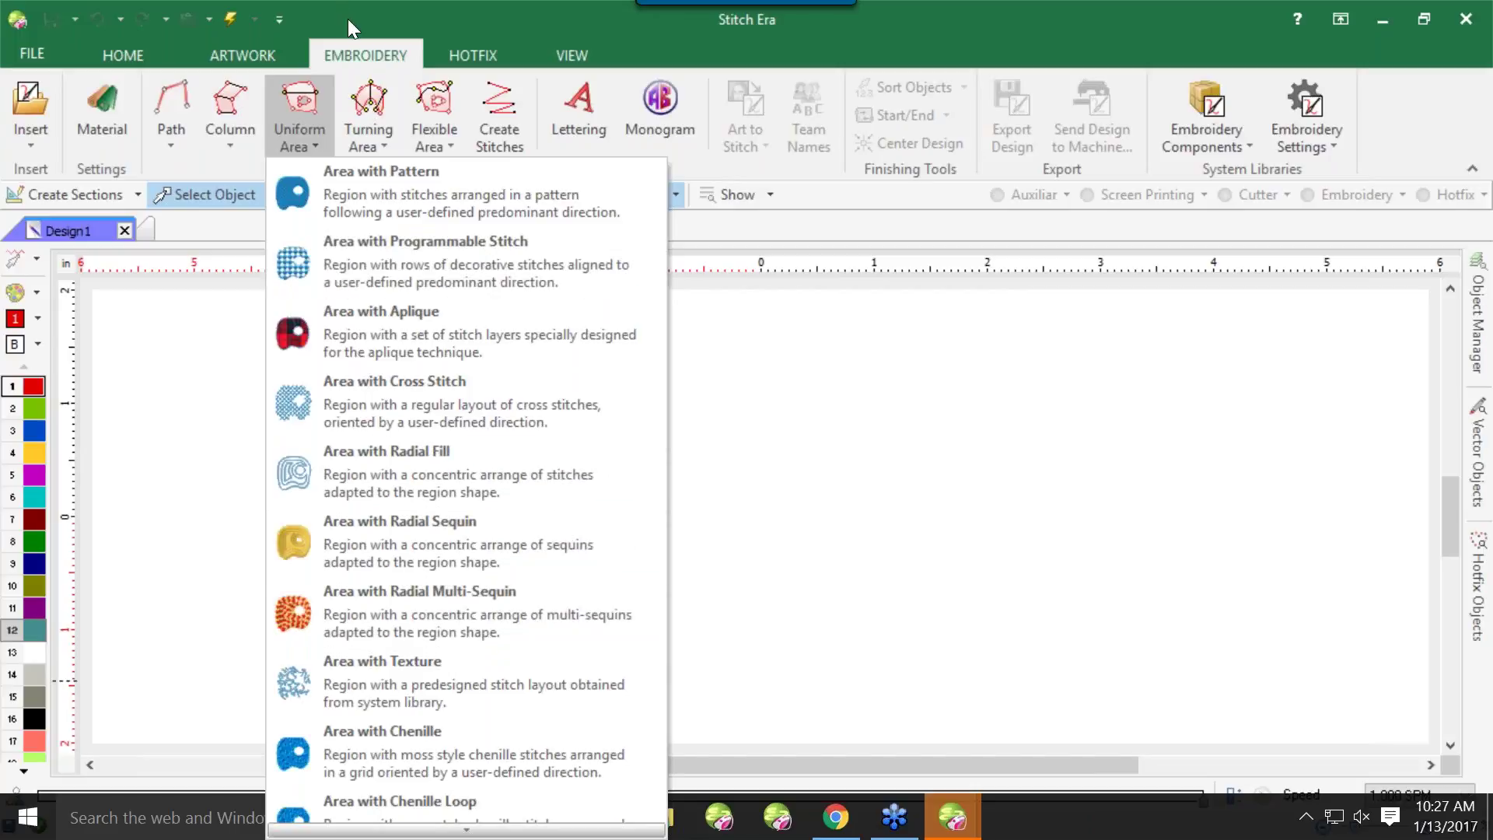
{"action": "left_click", "coordinate": [353, 119]}
{"action": "left_click", "coordinate": [353, 119]}
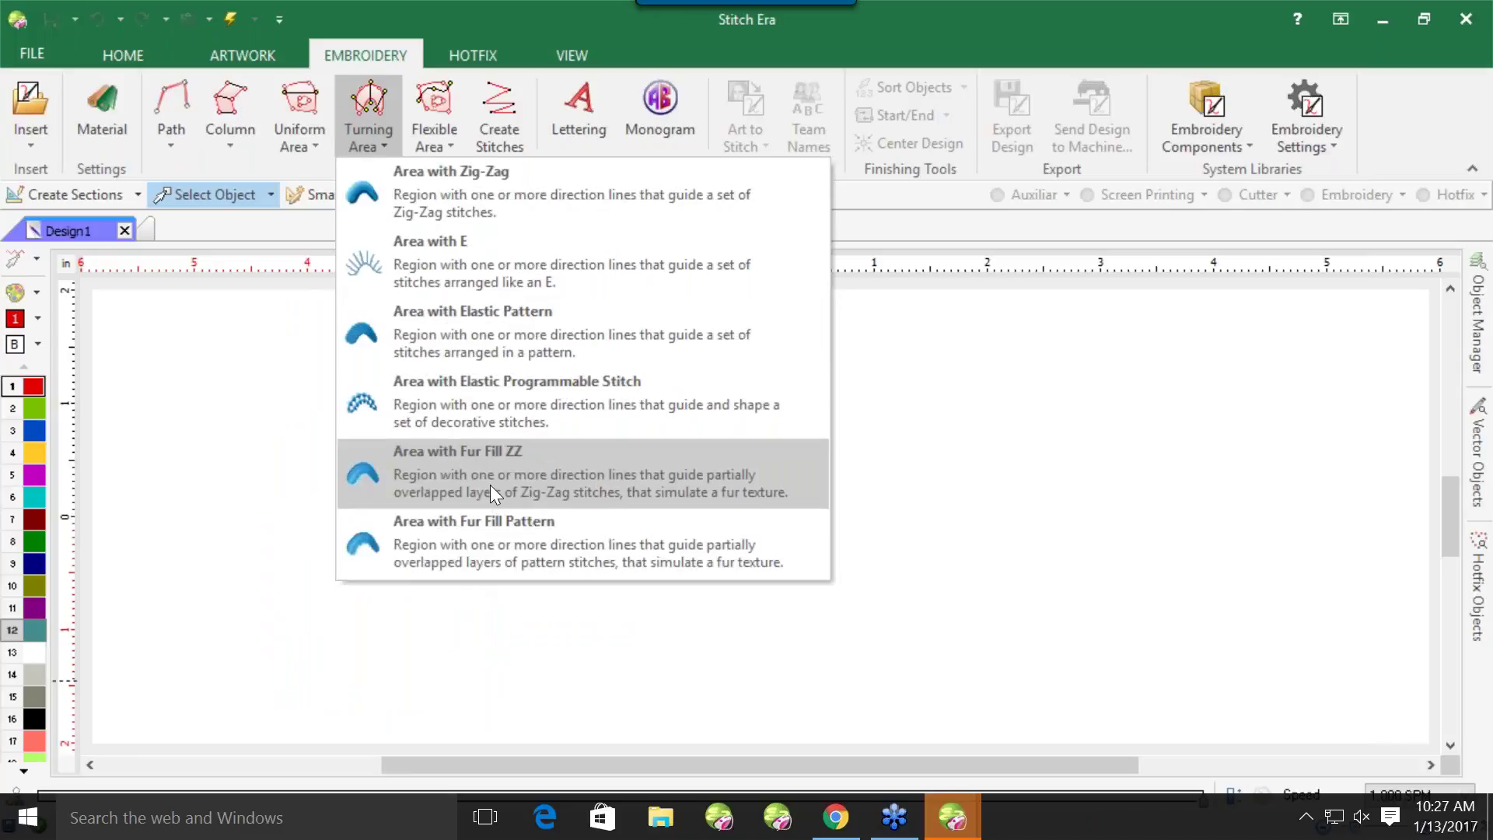
{"action": "left_click", "coordinate": [437, 95]}
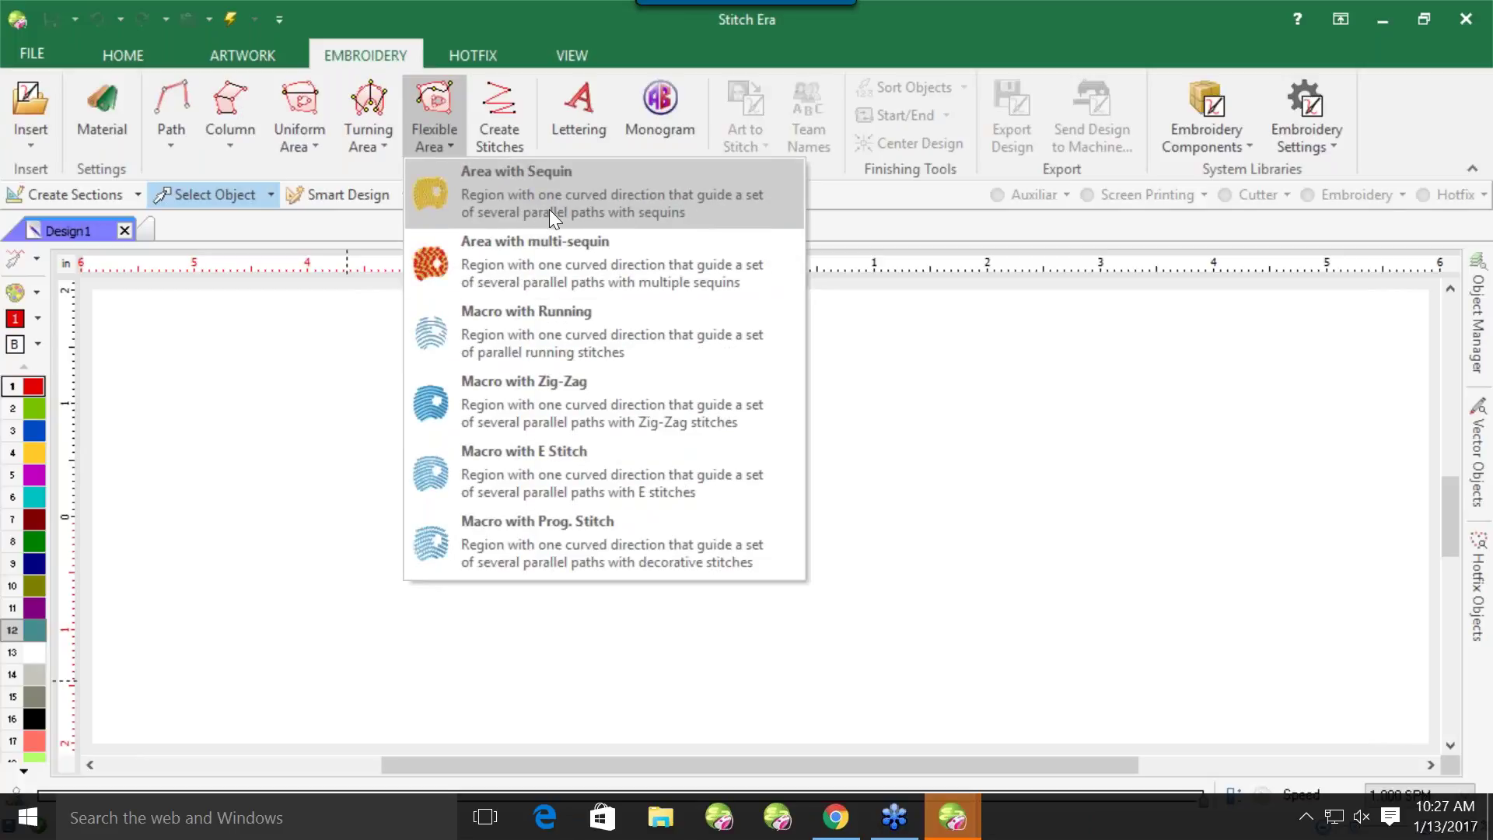
{"action": "left_click", "coordinate": [502, 94]}
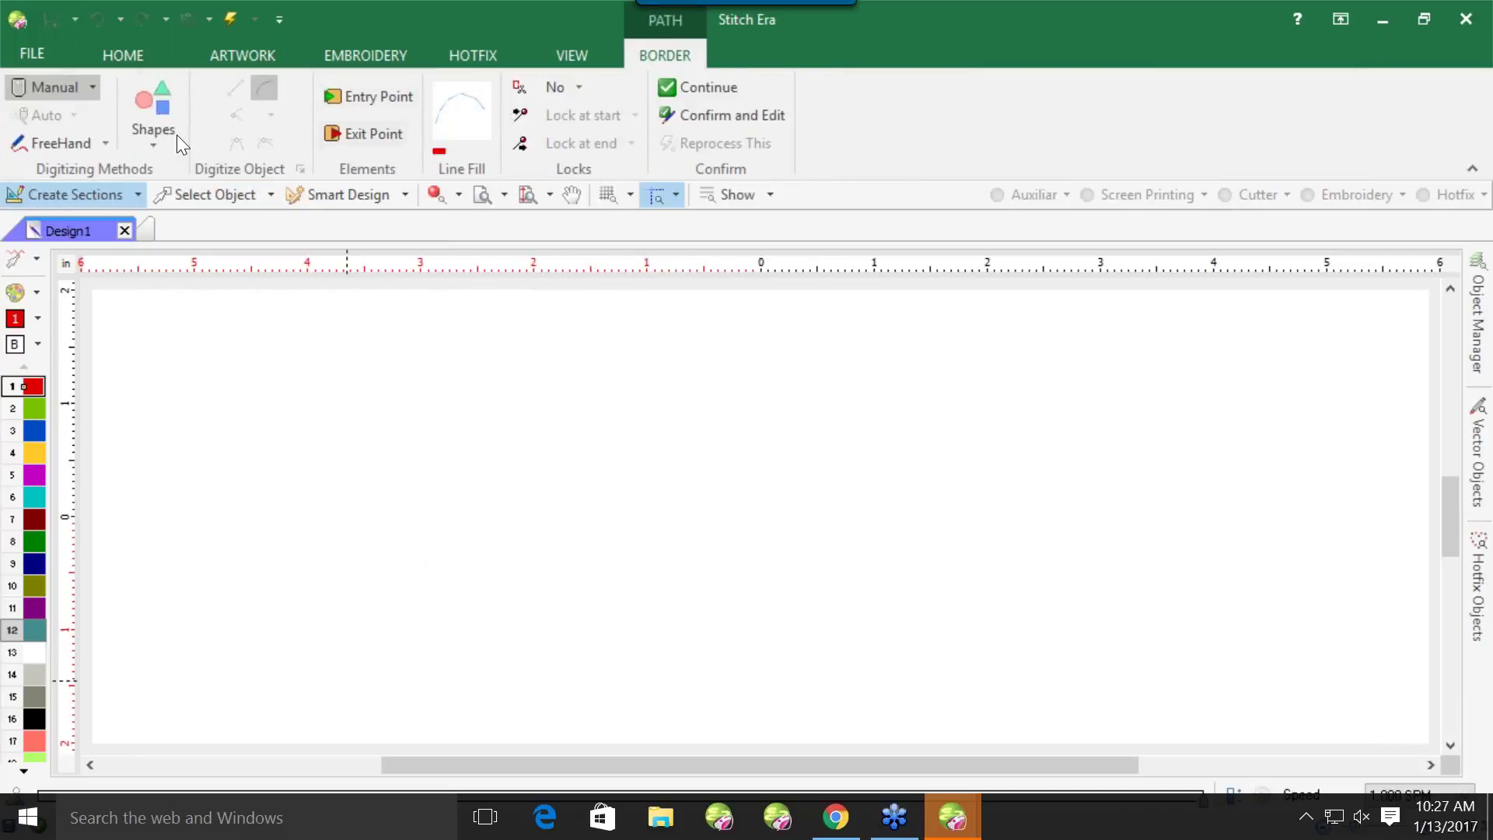
{"action": "left_click", "coordinate": [341, 57]}
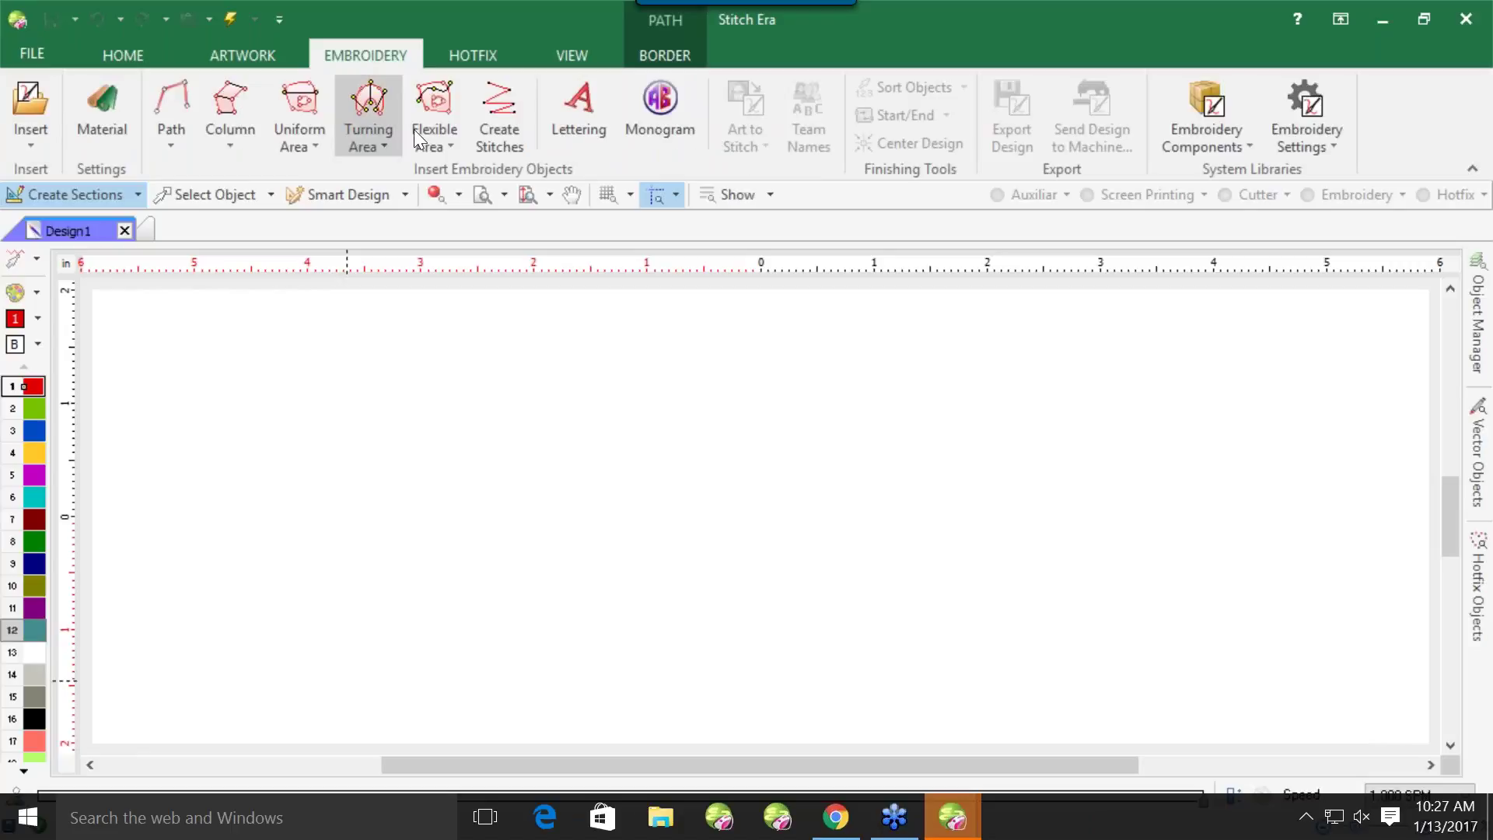
Start Lettering and examine the available and locked fonts in the digitized font library, without choosing one
{"action": "left_click", "coordinate": [593, 112]}
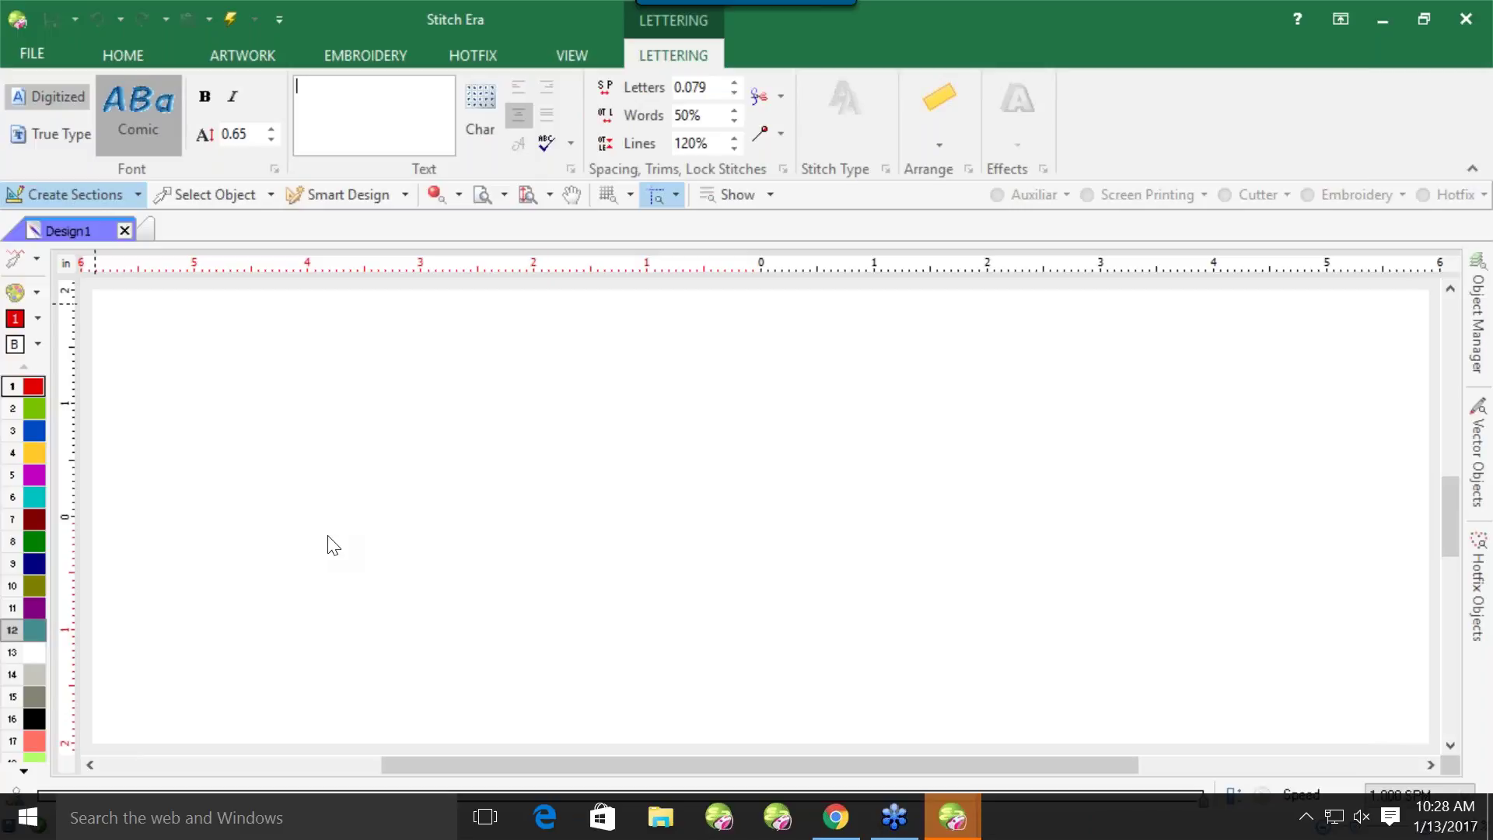
{"action": "left_click", "coordinate": [125, 137]}
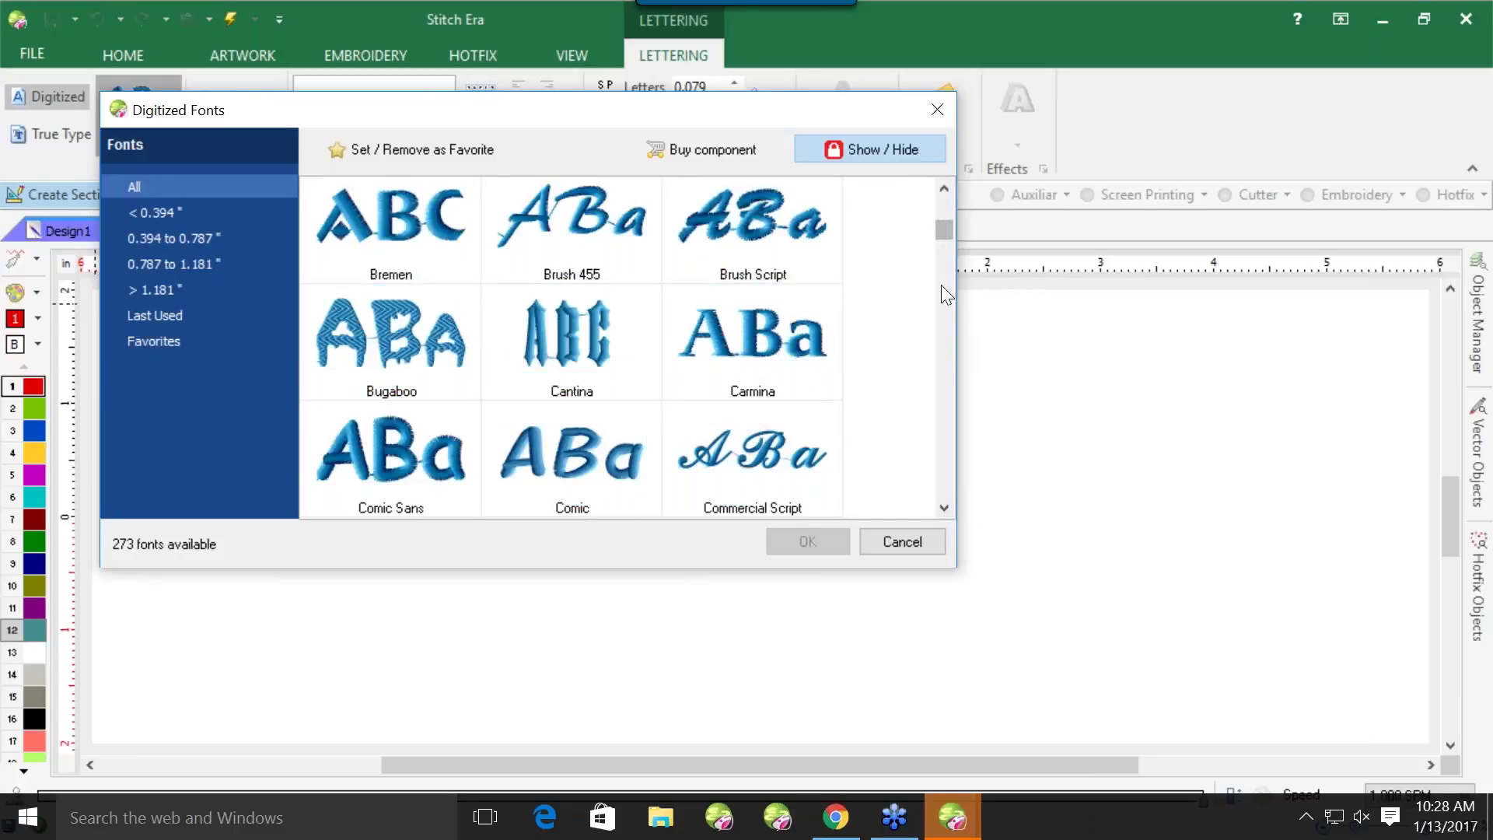
{"action": "left_click_drag", "start_coordinate": [945, 231], "coordinate": [948, 203]}
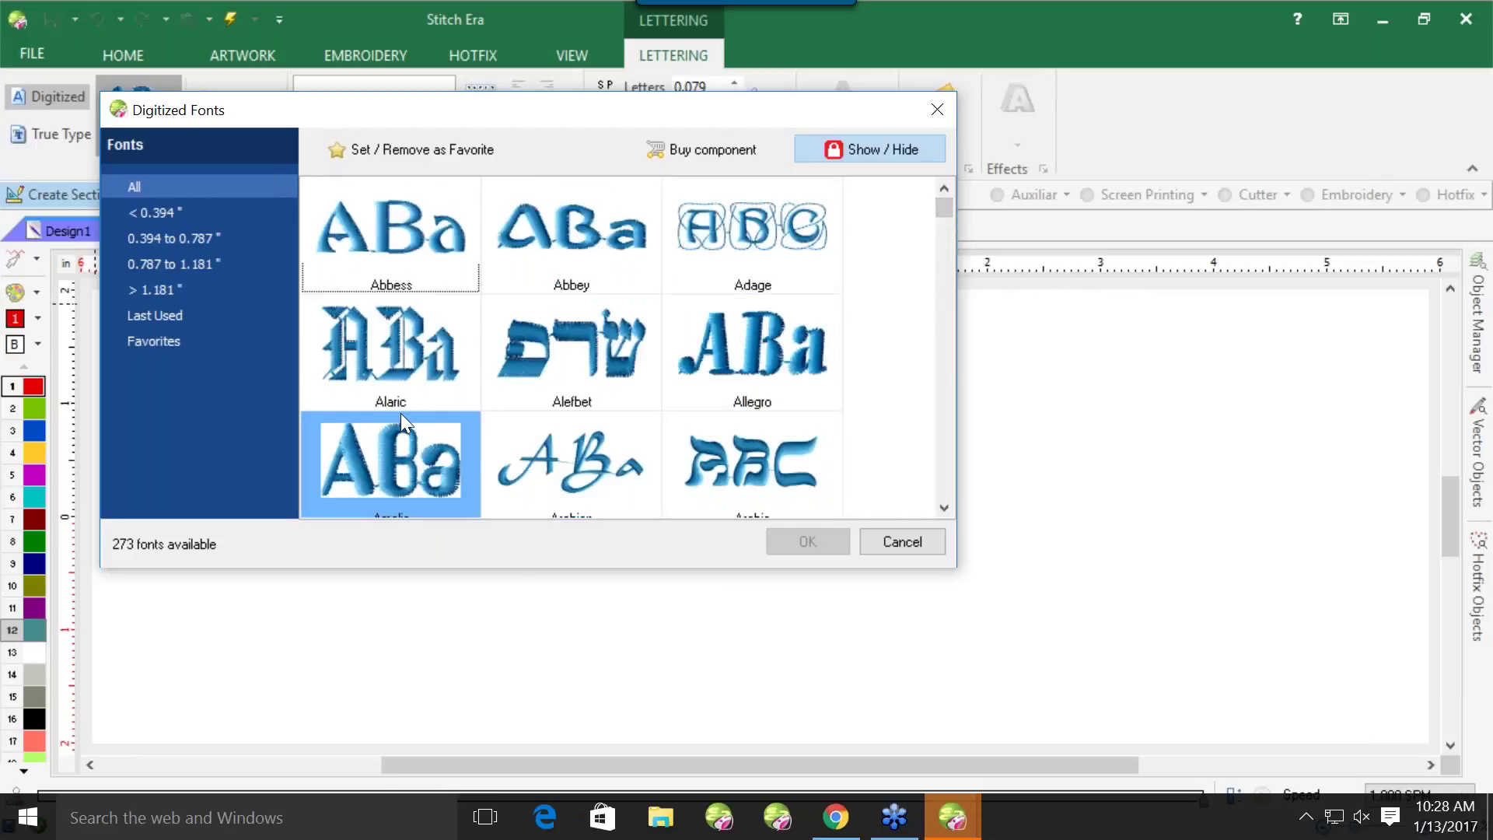
{"action": "left_click", "coordinate": [944, 508]}
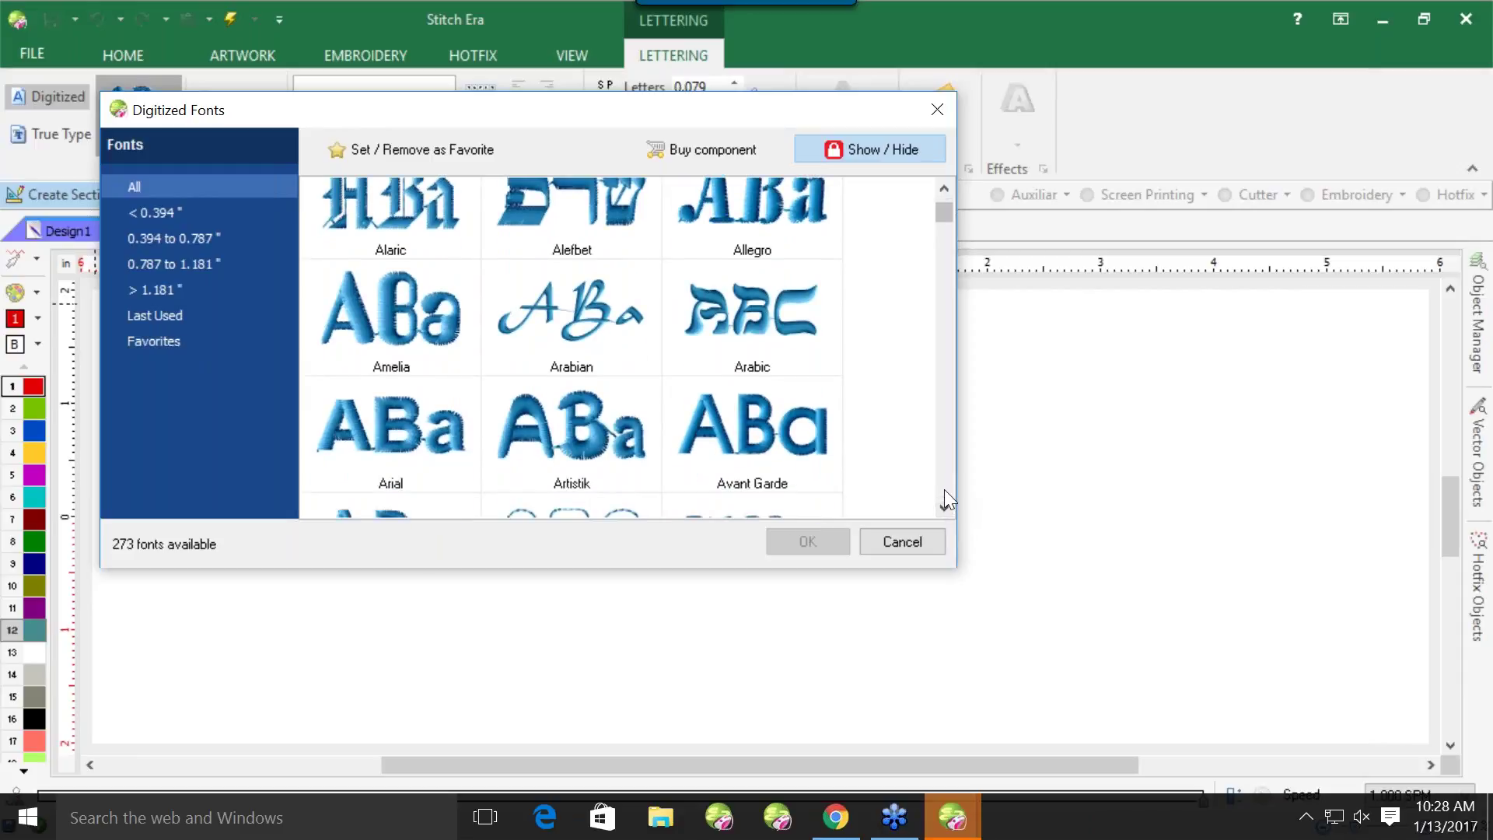
{"action": "left_click", "coordinate": [944, 490]}
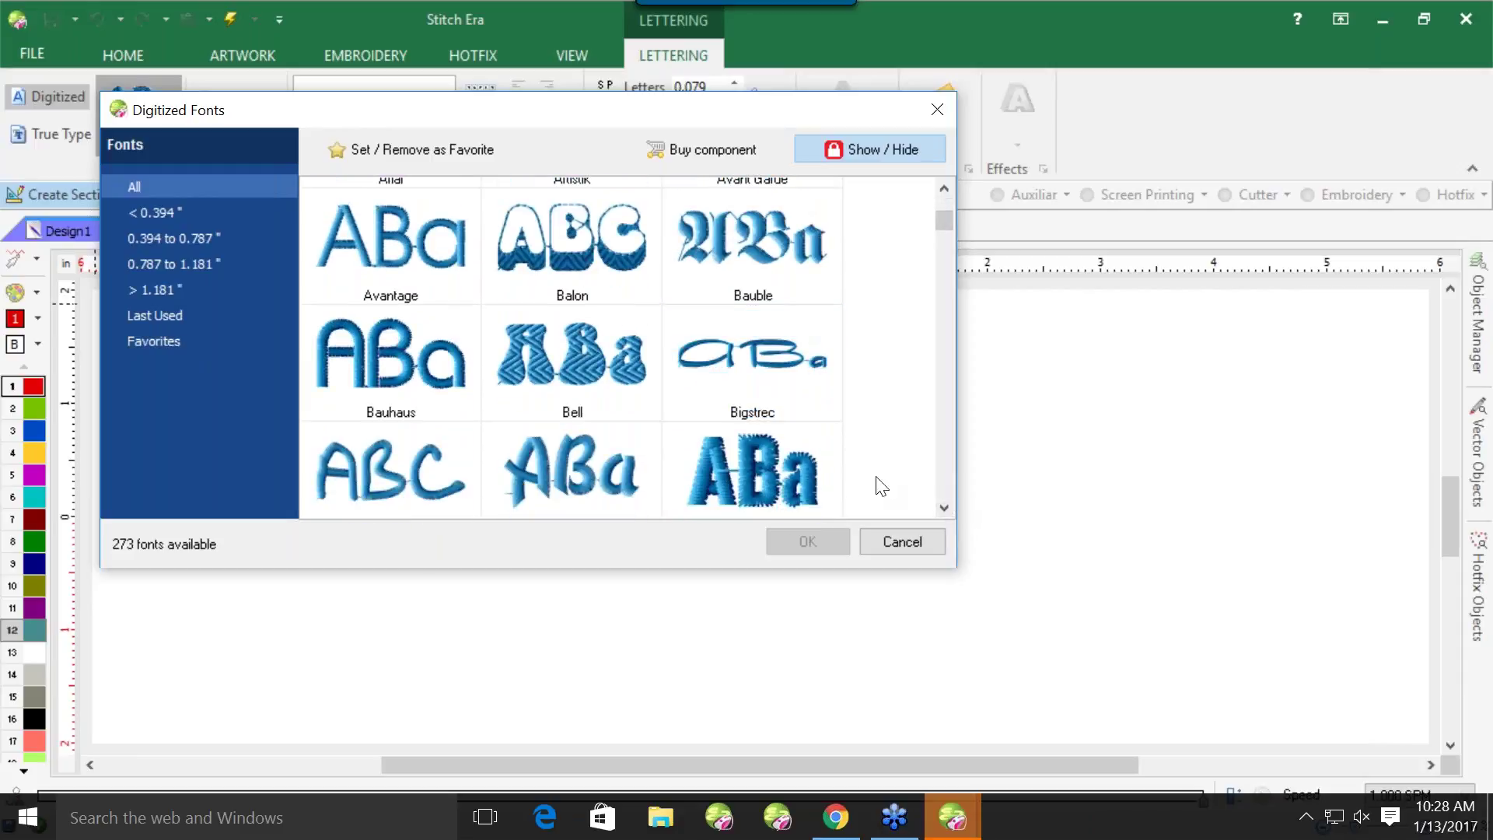
{"action": "left_click", "coordinate": [944, 488]}
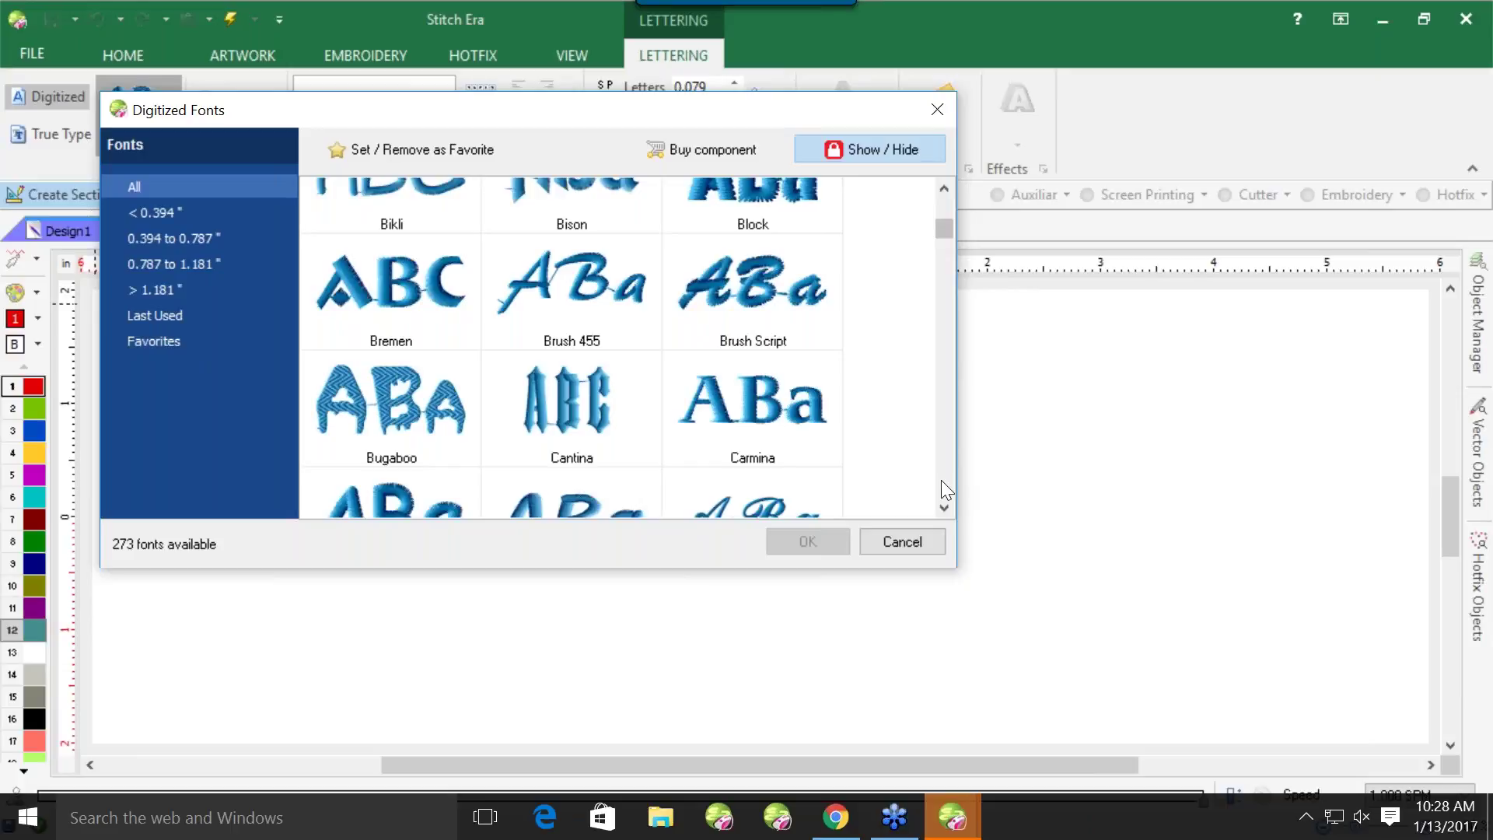
{"action": "left_click", "coordinate": [941, 481]}
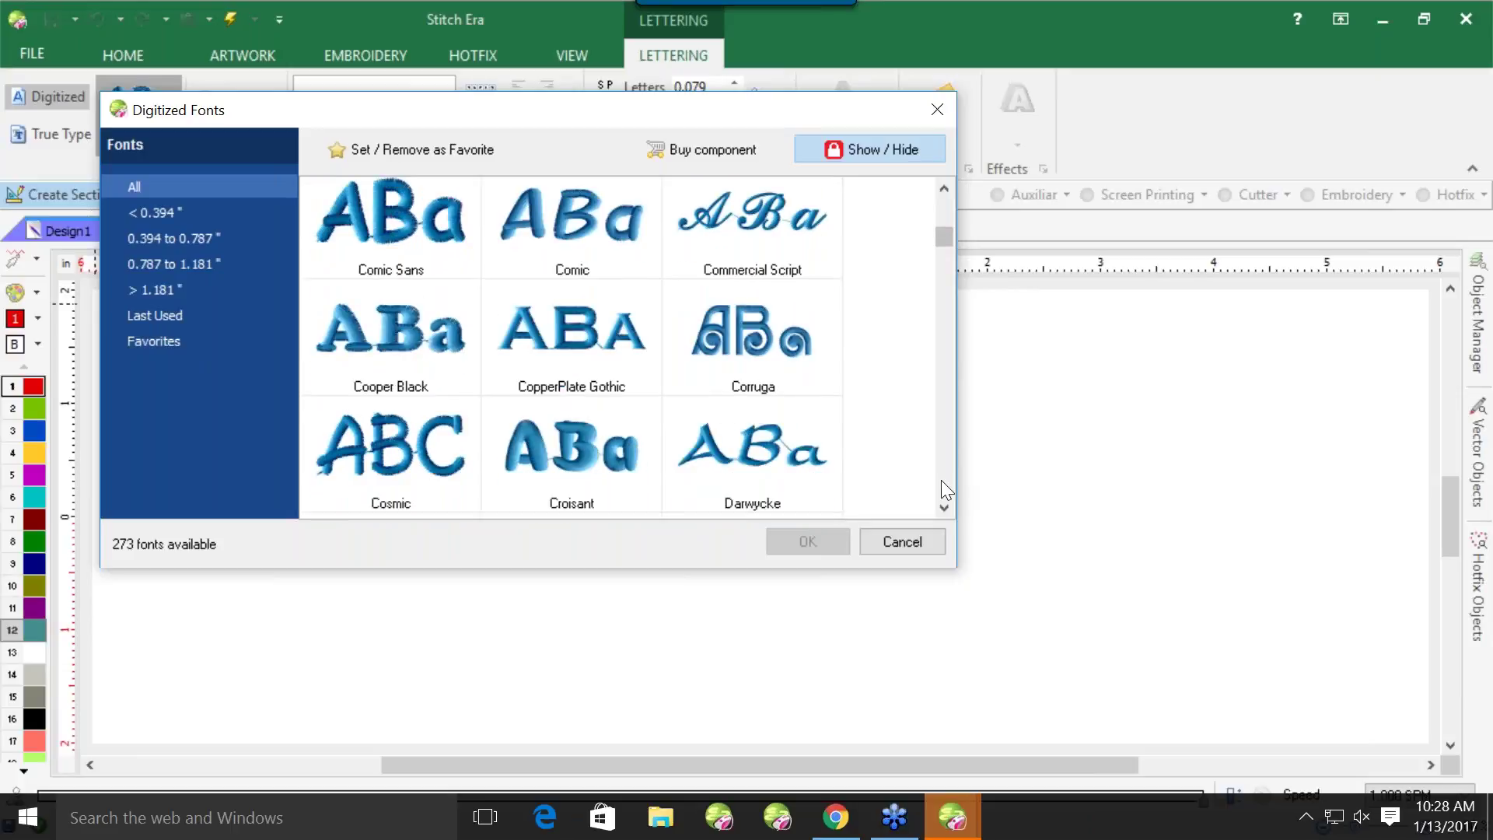
{"action": "scroll", "coordinate": [941, 480], "scroll_direction": "down", "scroll_amount": 1}
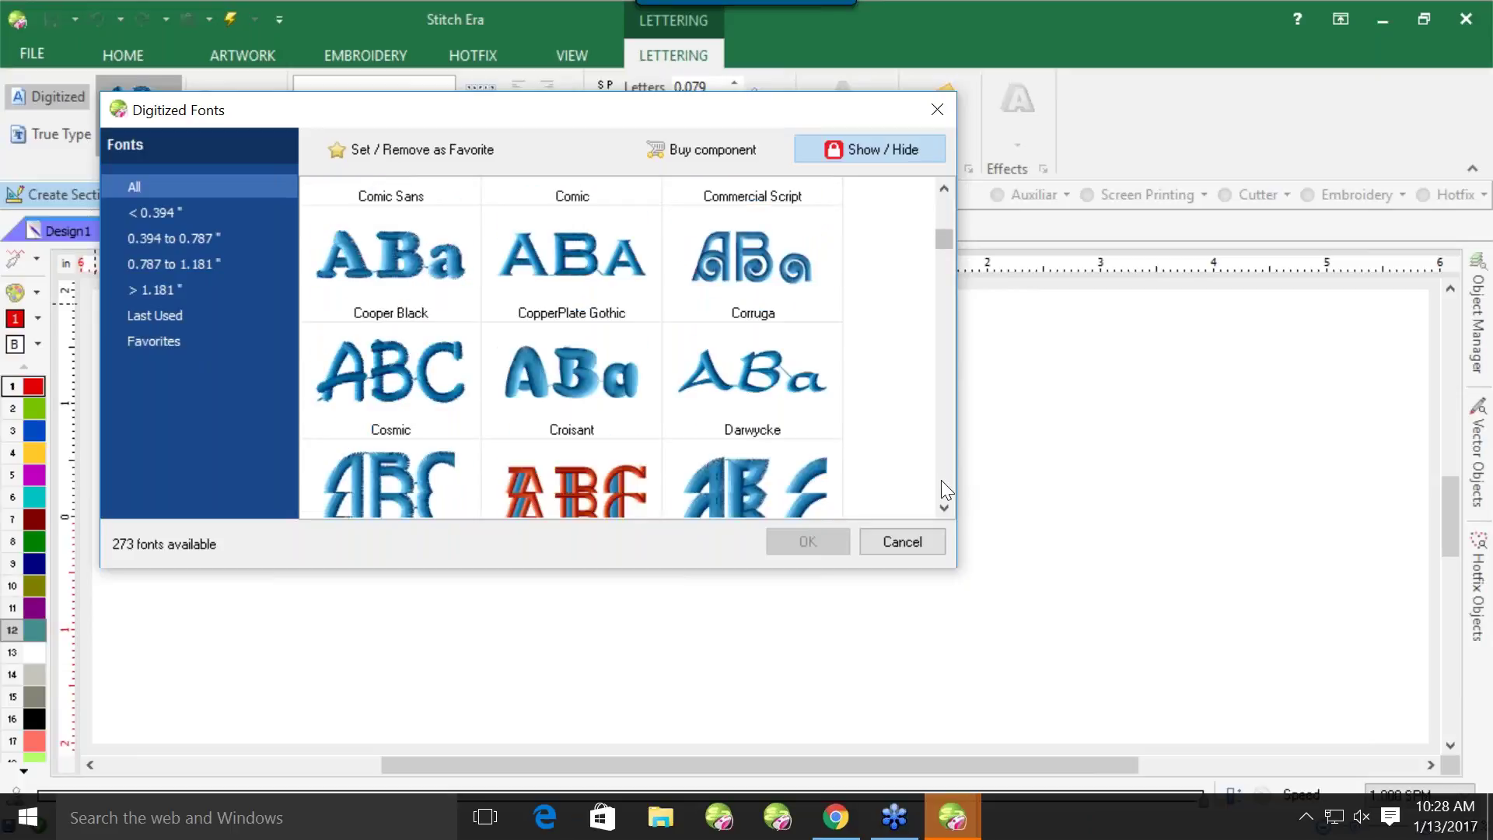
{"action": "scroll", "coordinate": [941, 480], "scroll_direction": "down", "scroll_amount": 3}
{"action": "scroll", "coordinate": [941, 479], "scroll_direction": "down", "scroll_amount": 3}
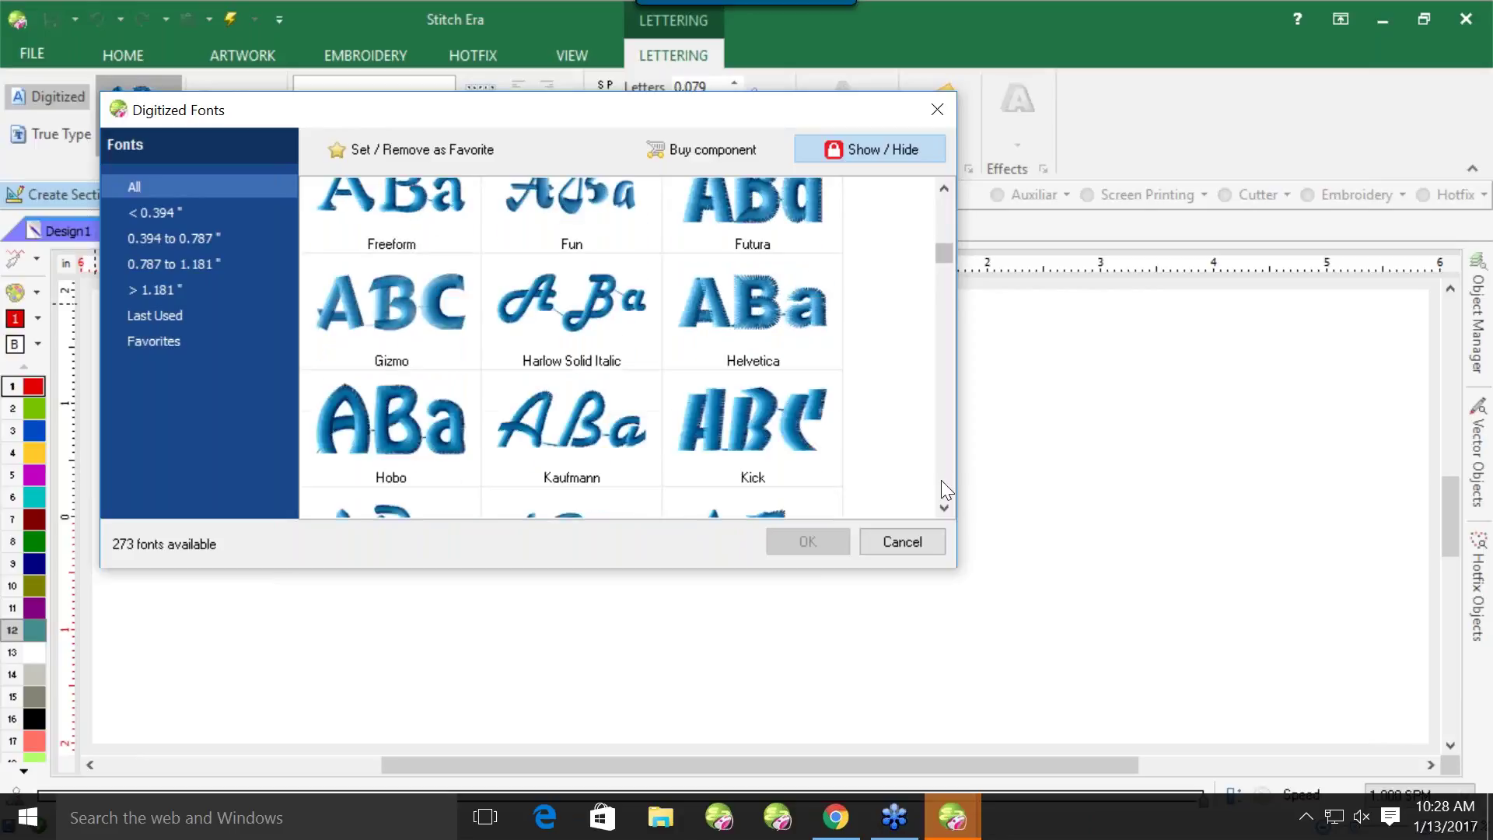
{"action": "scroll", "coordinate": [941, 479], "scroll_direction": "down", "scroll_amount": 3}
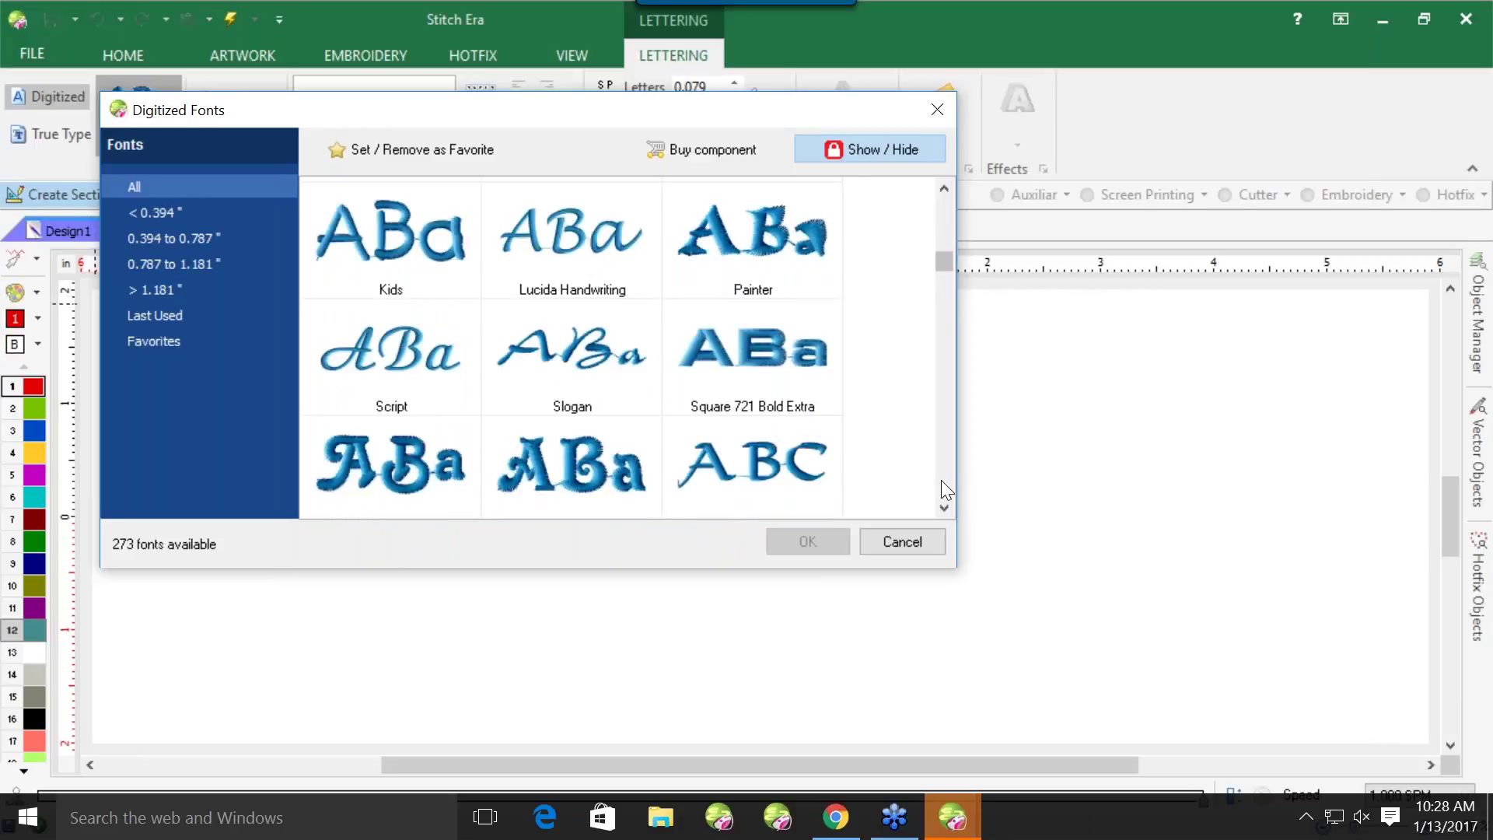
{"action": "scroll", "coordinate": [941, 479], "scroll_direction": "down", "scroll_amount": 1}
{"action": "scroll", "coordinate": [941, 479], "scroll_direction": "down", "scroll_amount": 2}
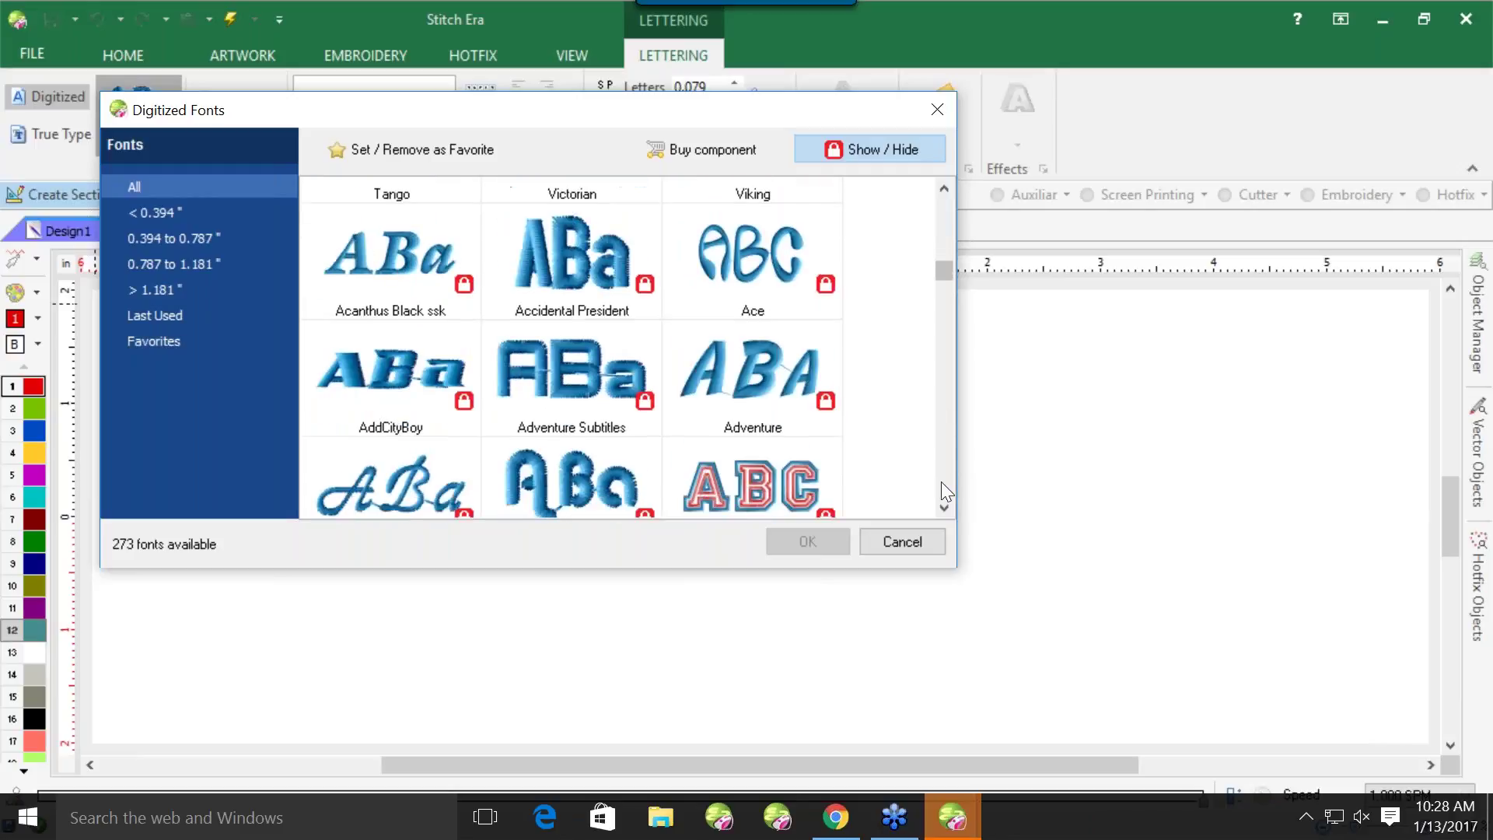
{"action": "scroll", "coordinate": [941, 482], "scroll_direction": "down", "scroll_amount": 3}
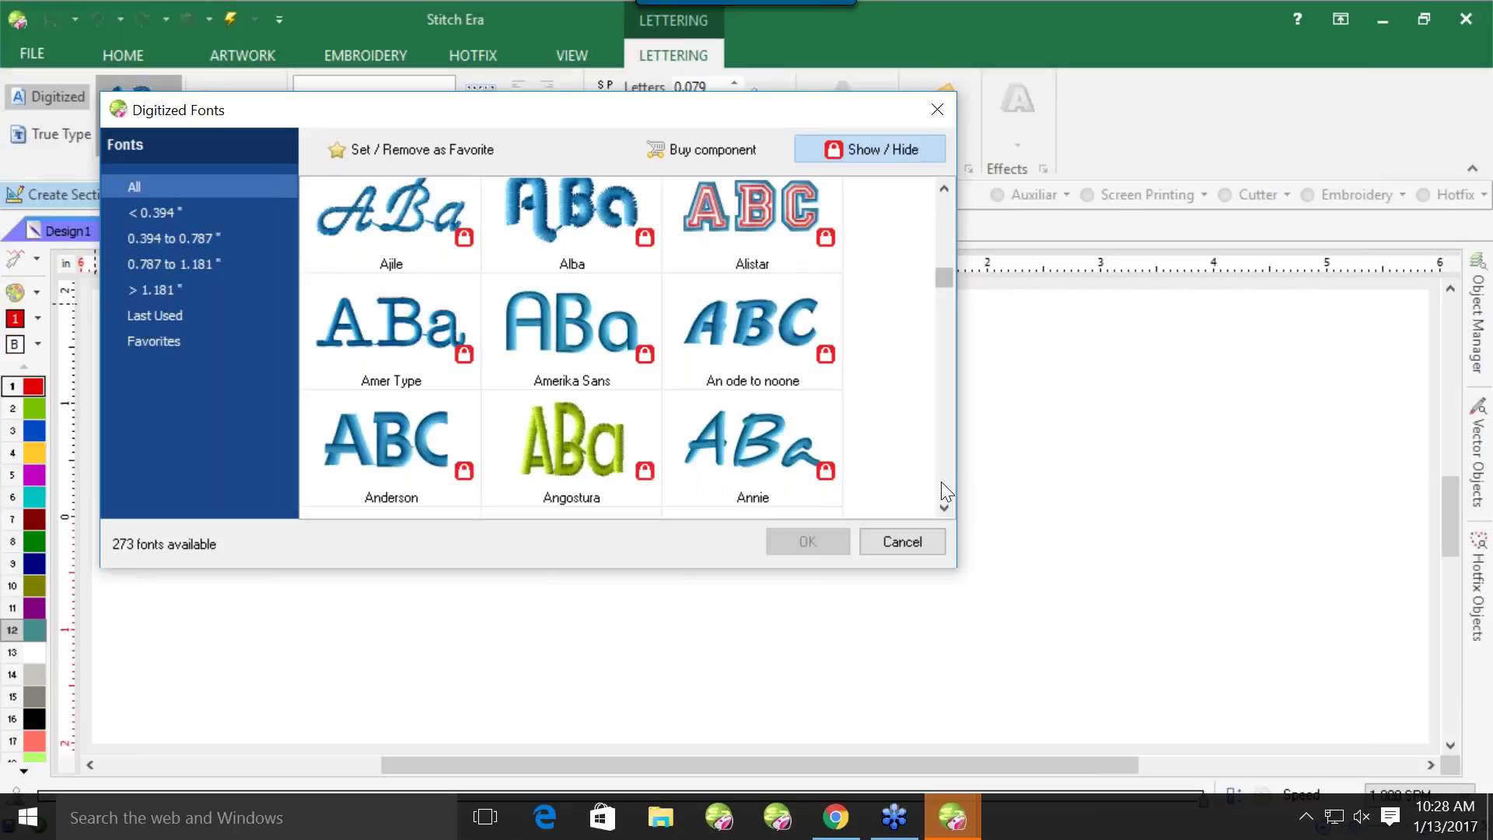
{"action": "scroll", "coordinate": [941, 482], "scroll_direction": "down", "scroll_amount": 3}
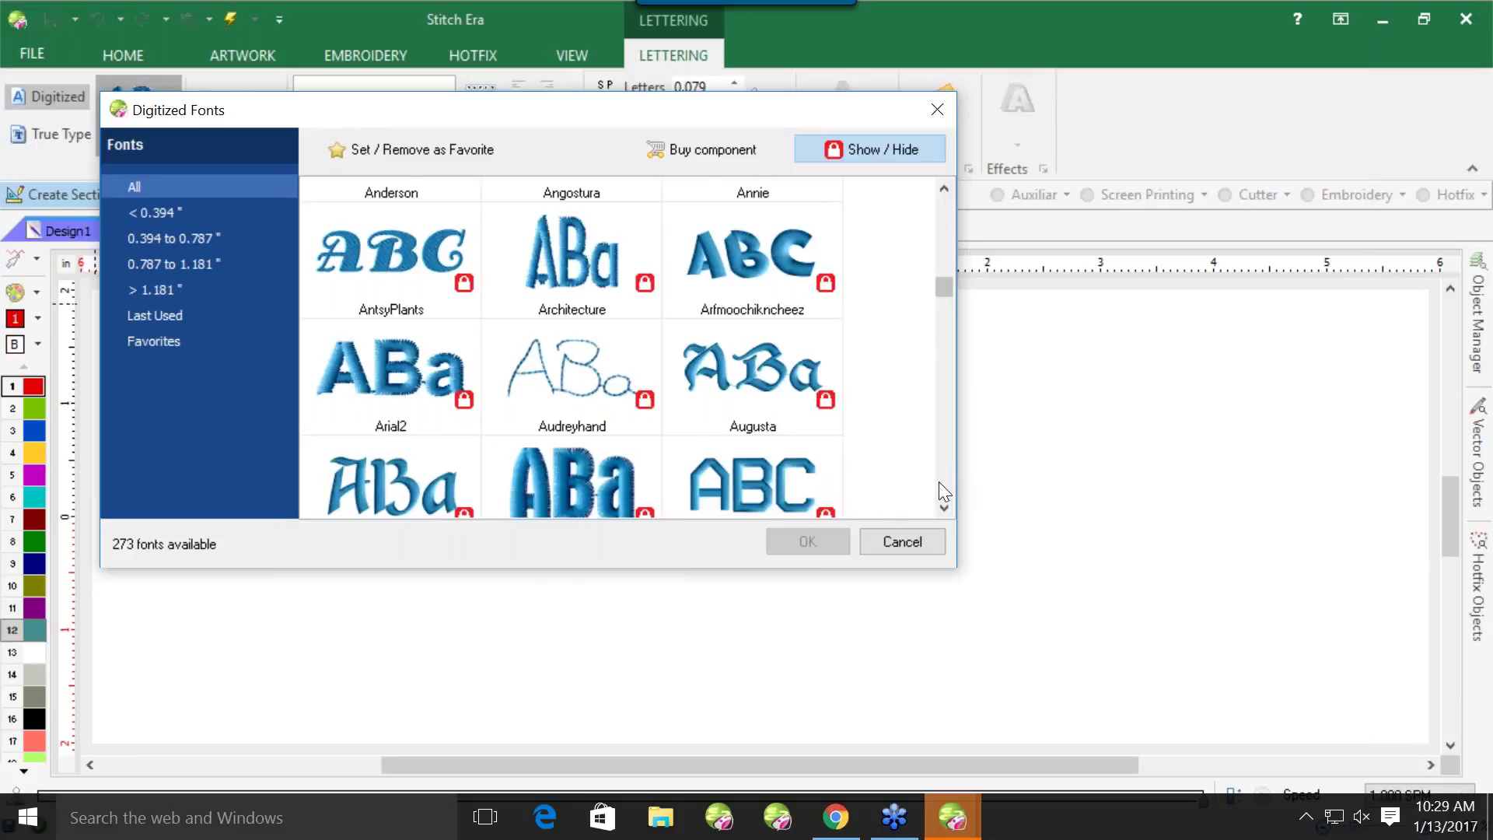
{"action": "scroll", "coordinate": [940, 482], "scroll_direction": "down", "scroll_amount": 3}
{"action": "scroll", "coordinate": [940, 482], "scroll_direction": "down", "scroll_amount": 3}
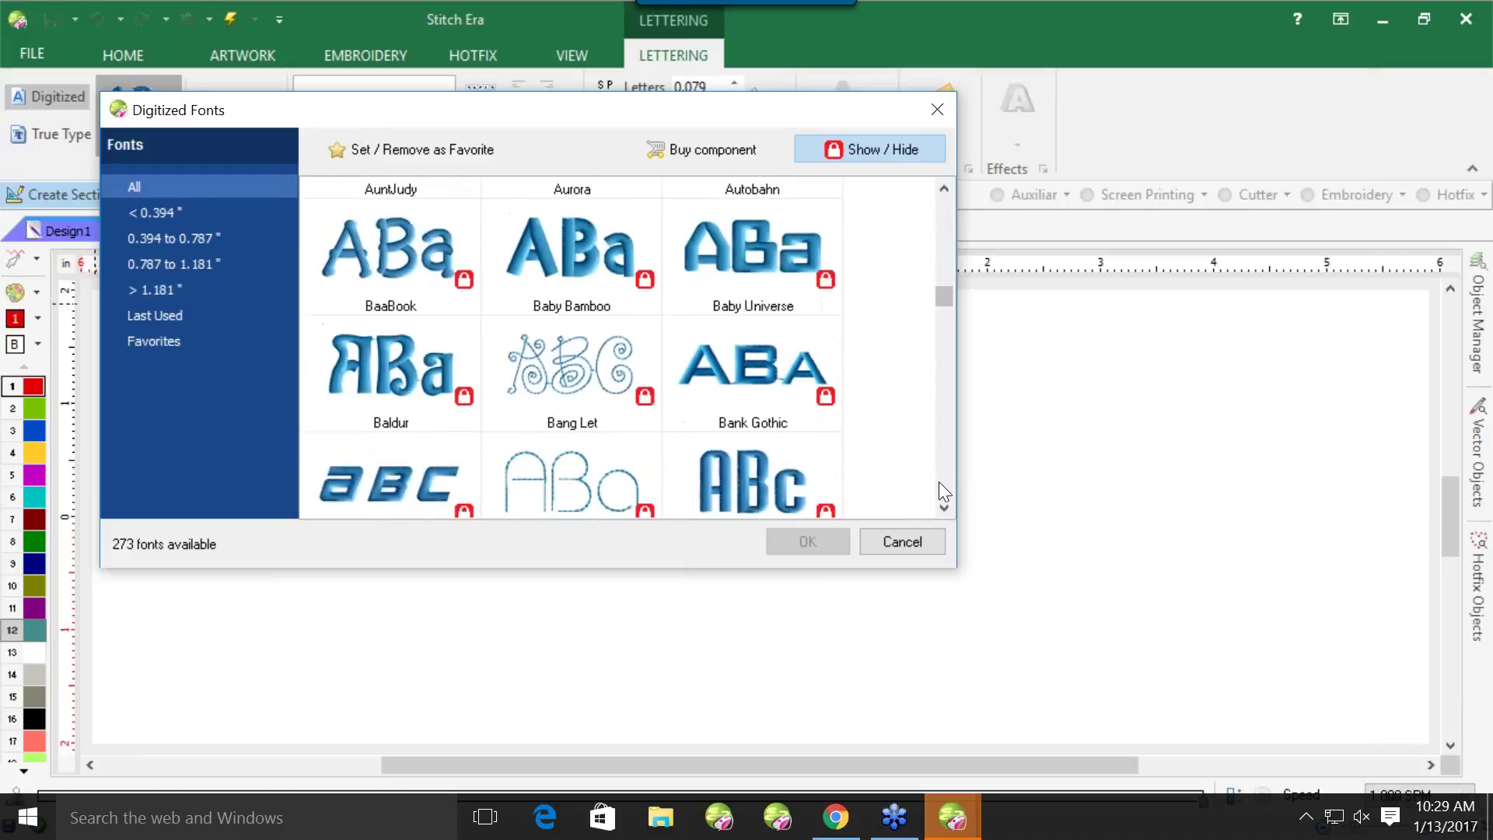
{"action": "scroll", "coordinate": [935, 482], "scroll_direction": "down", "scroll_amount": 3}
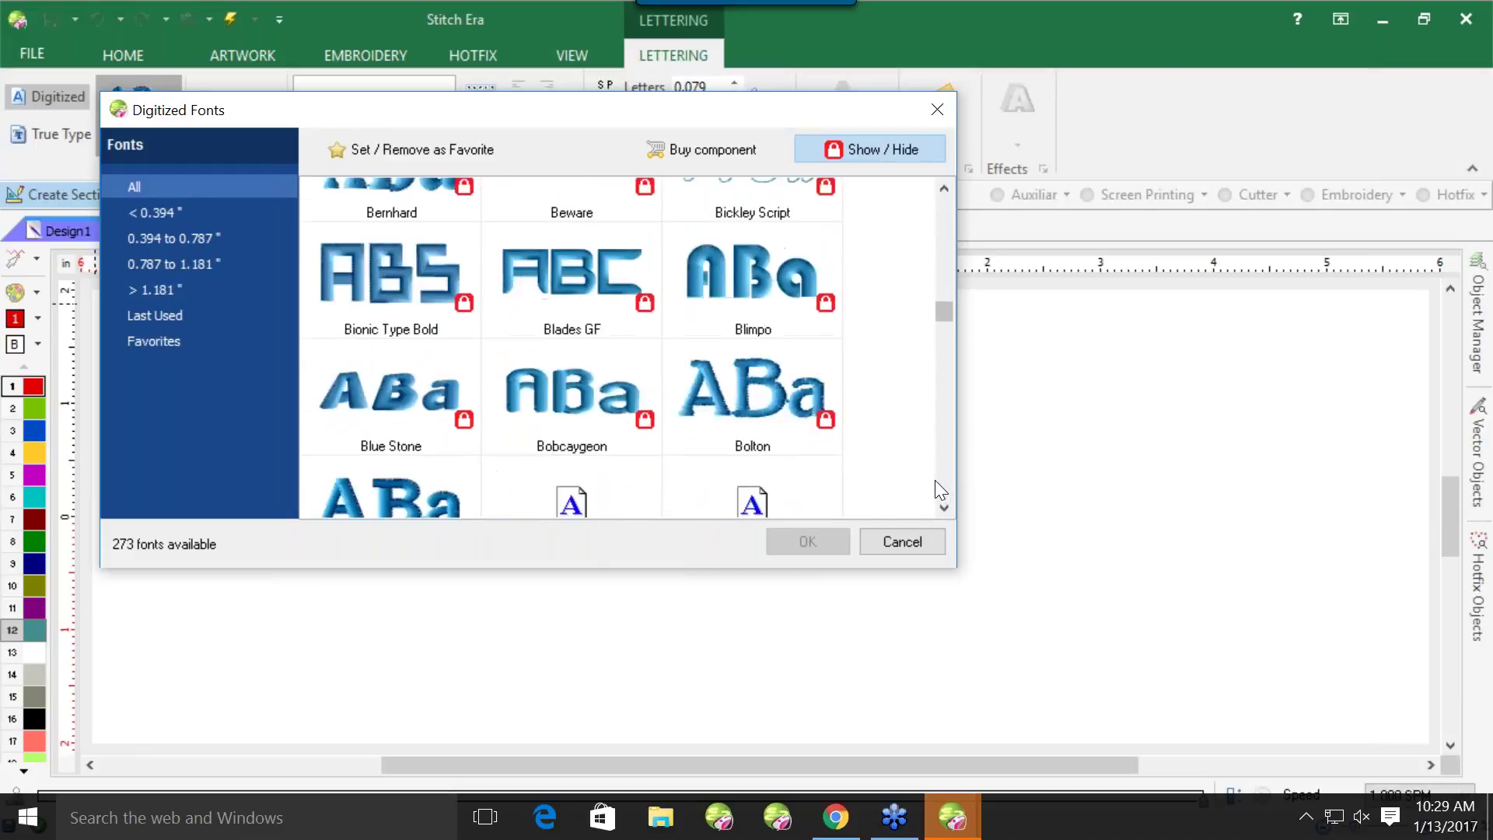
{"action": "scroll", "coordinate": [936, 482], "scroll_direction": "down", "scroll_amount": 3}
{"action": "scroll", "coordinate": [944, 486], "scroll_direction": "down", "scroll_amount": 3}
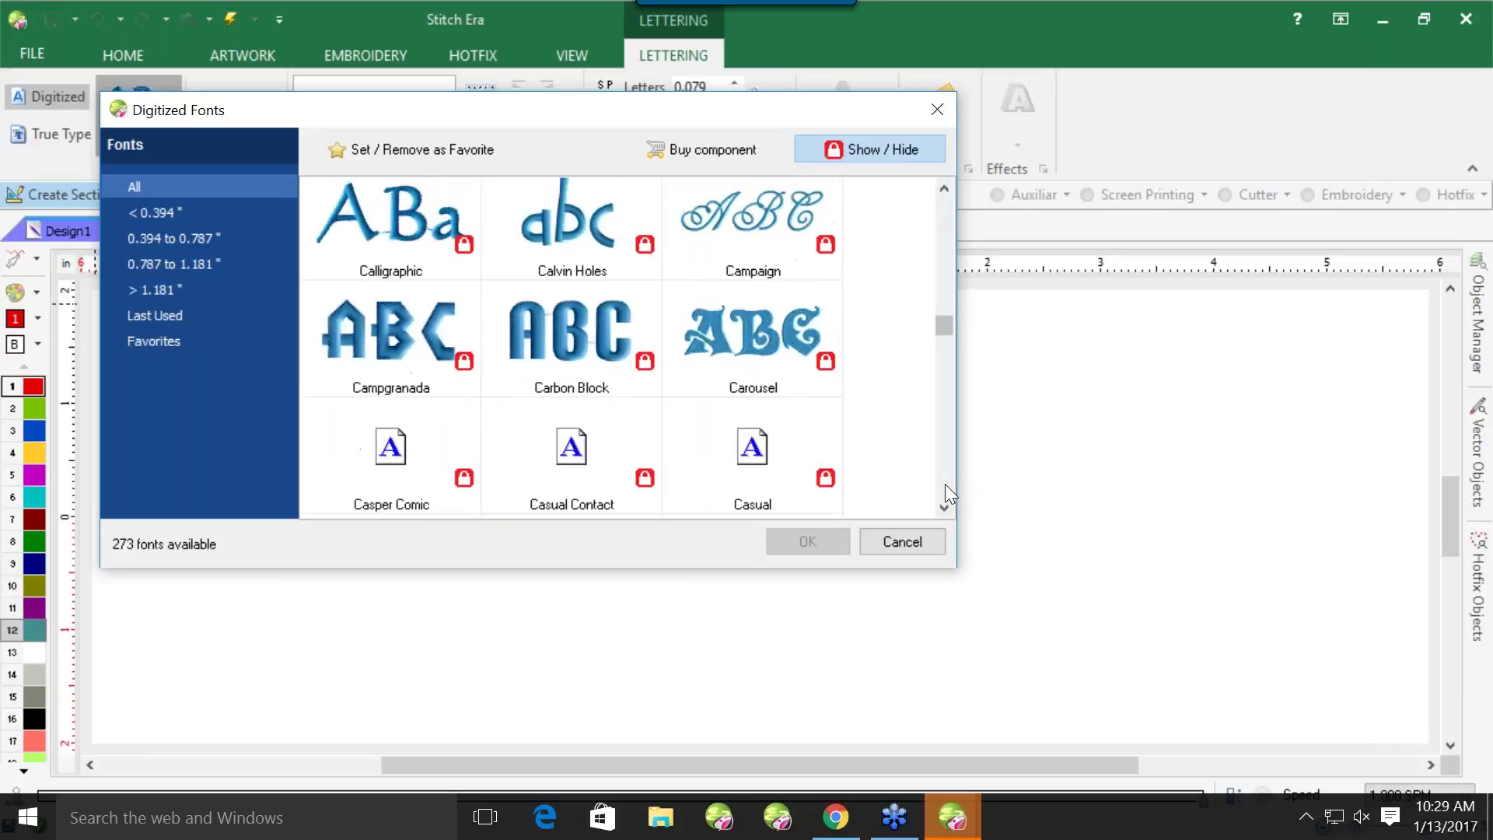
{"action": "scroll", "coordinate": [945, 483], "scroll_direction": "down", "scroll_amount": 3}
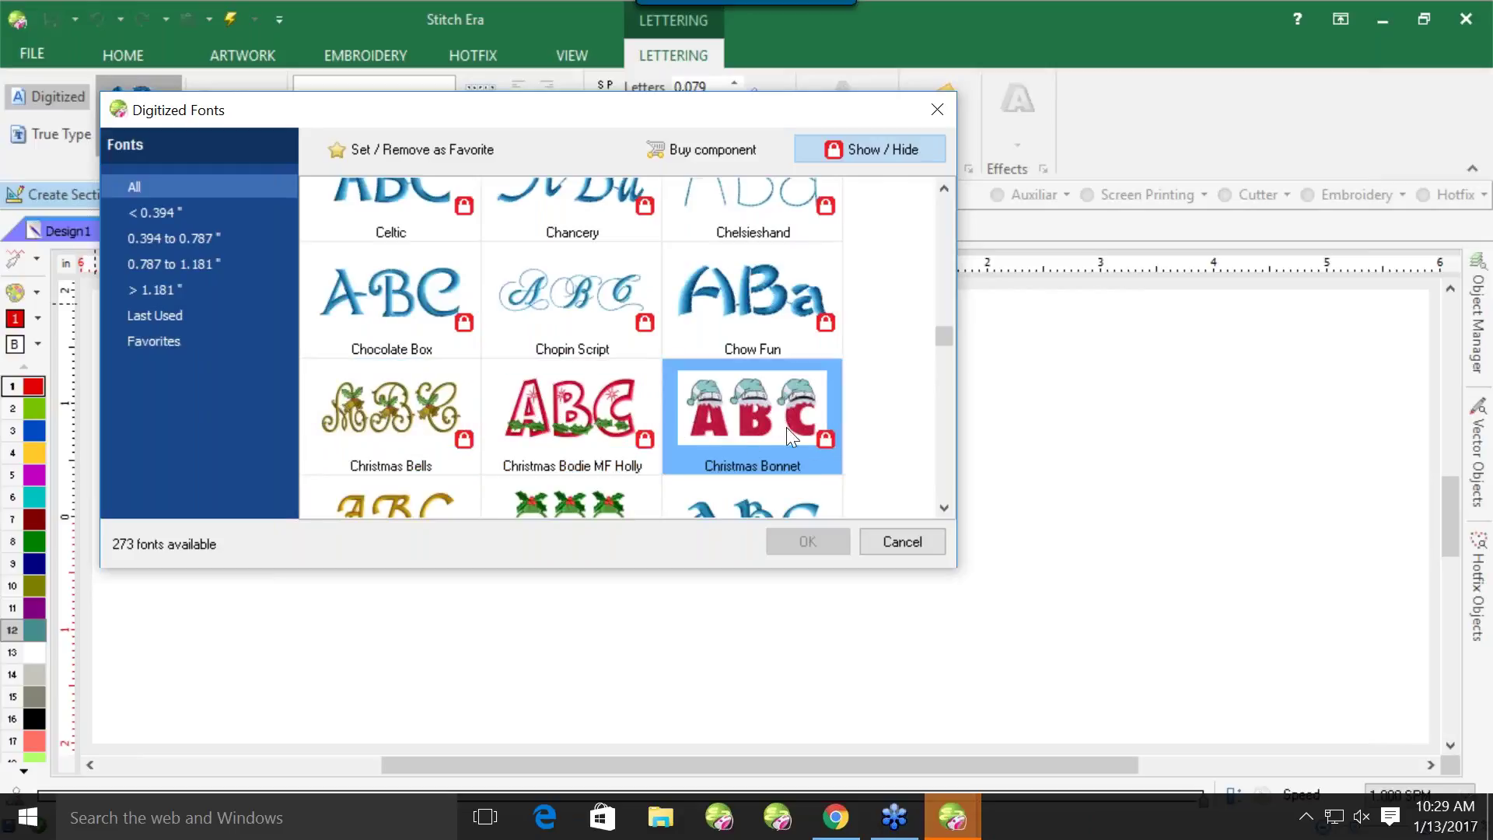
{"action": "scroll", "coordinate": [950, 488], "scroll_direction": "down", "scroll_amount": 3}
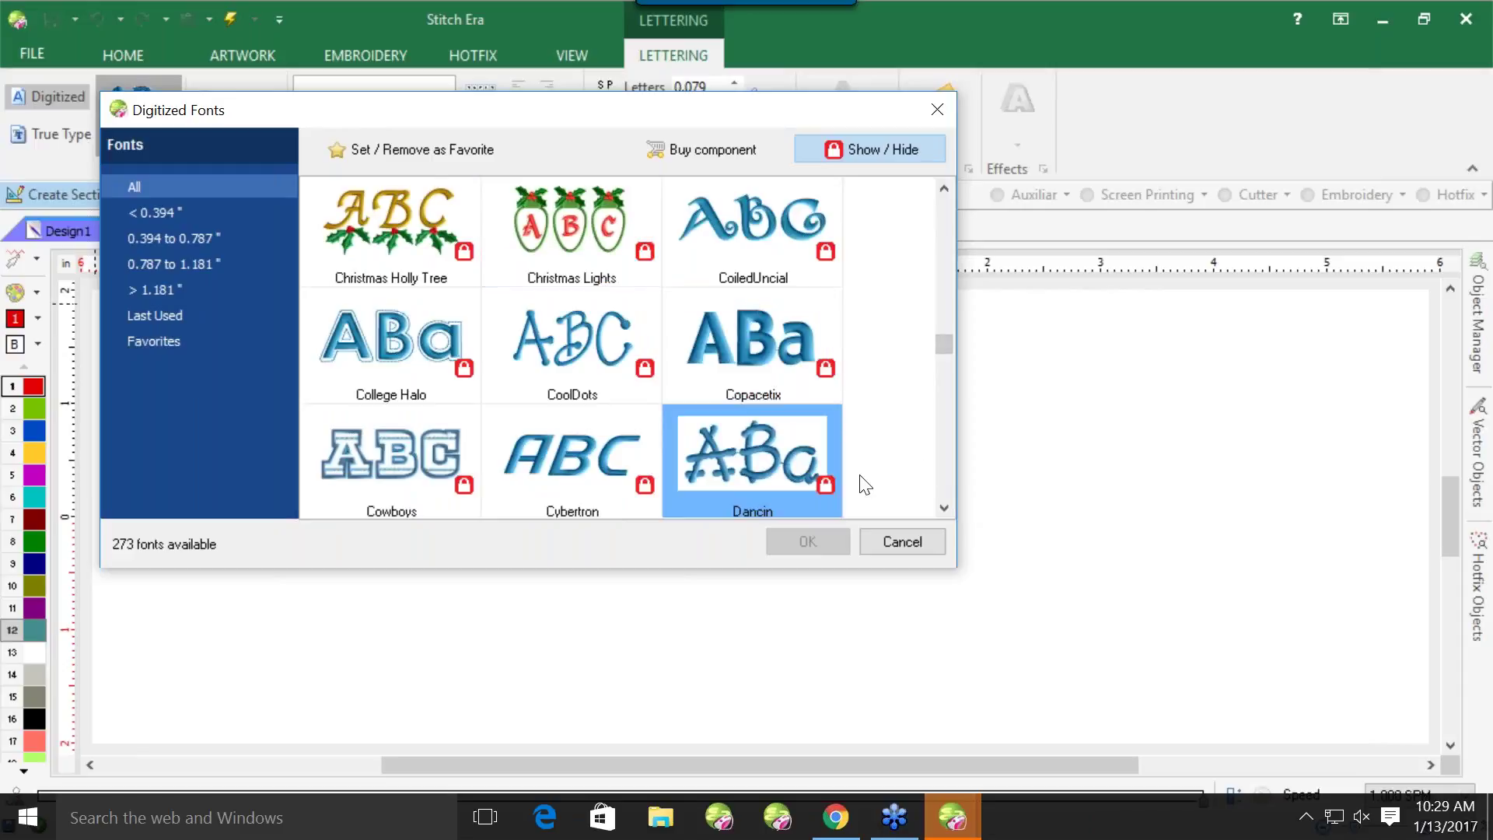
{"action": "scroll", "coordinate": [945, 475], "scroll_direction": "down", "scroll_amount": 3}
{"action": "scroll", "coordinate": [944, 473], "scroll_direction": "down", "scroll_amount": 9}
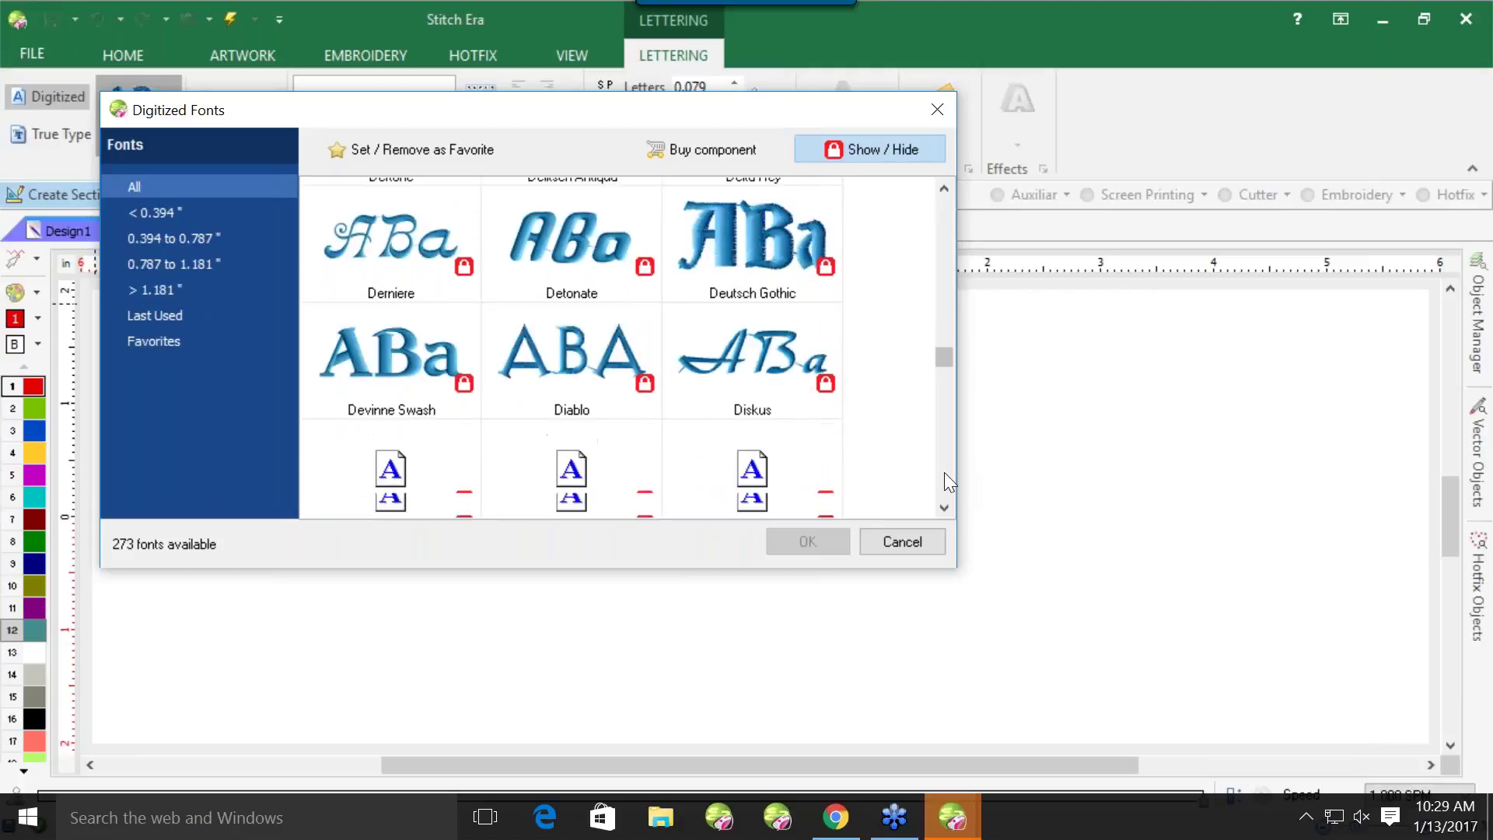
{"action": "scroll", "coordinate": [945, 473], "scroll_direction": "down", "scroll_amount": 10}
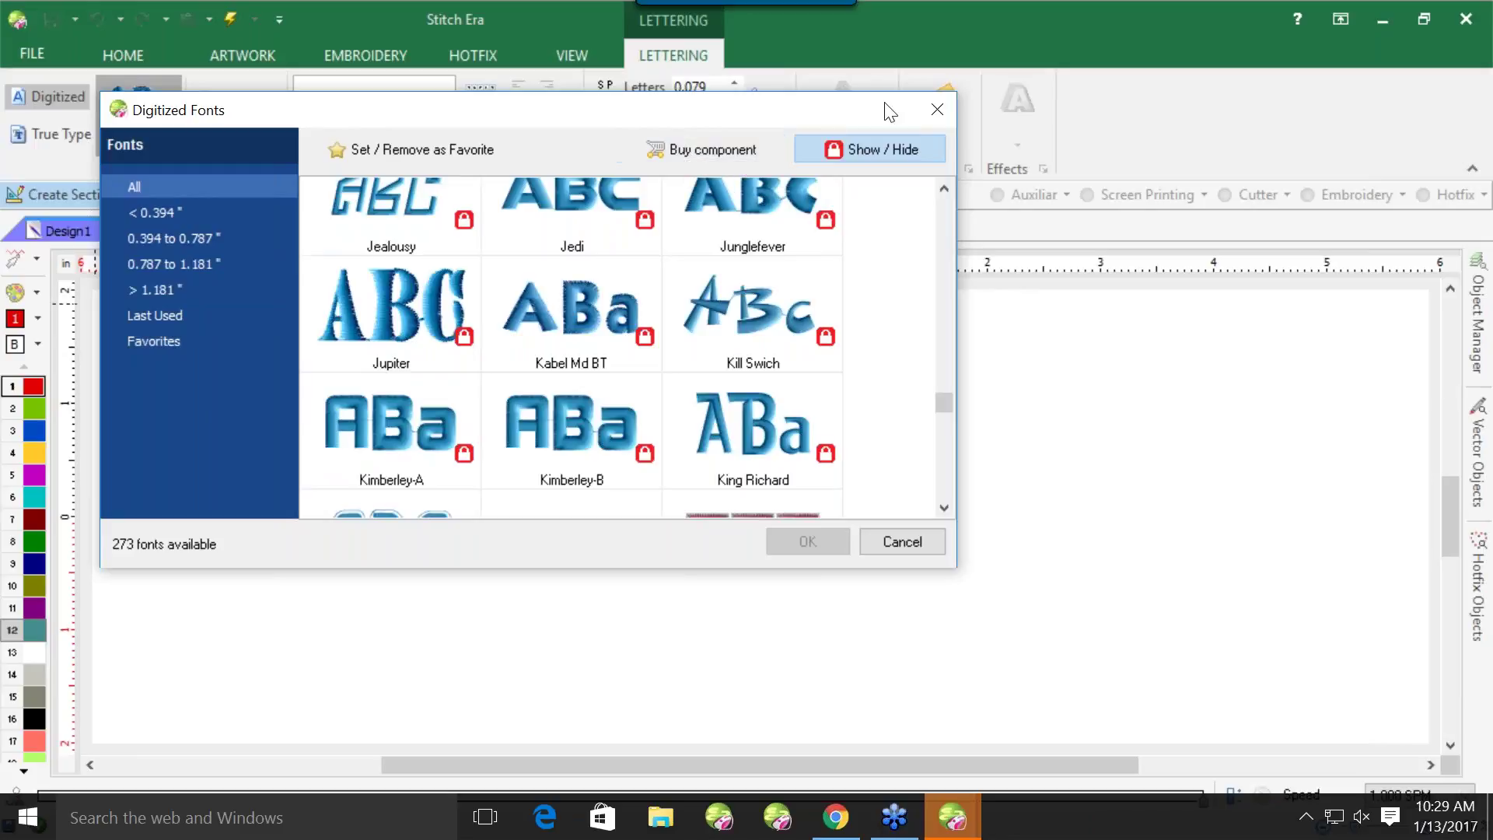
{"action": "left_click", "coordinate": [898, 539]}
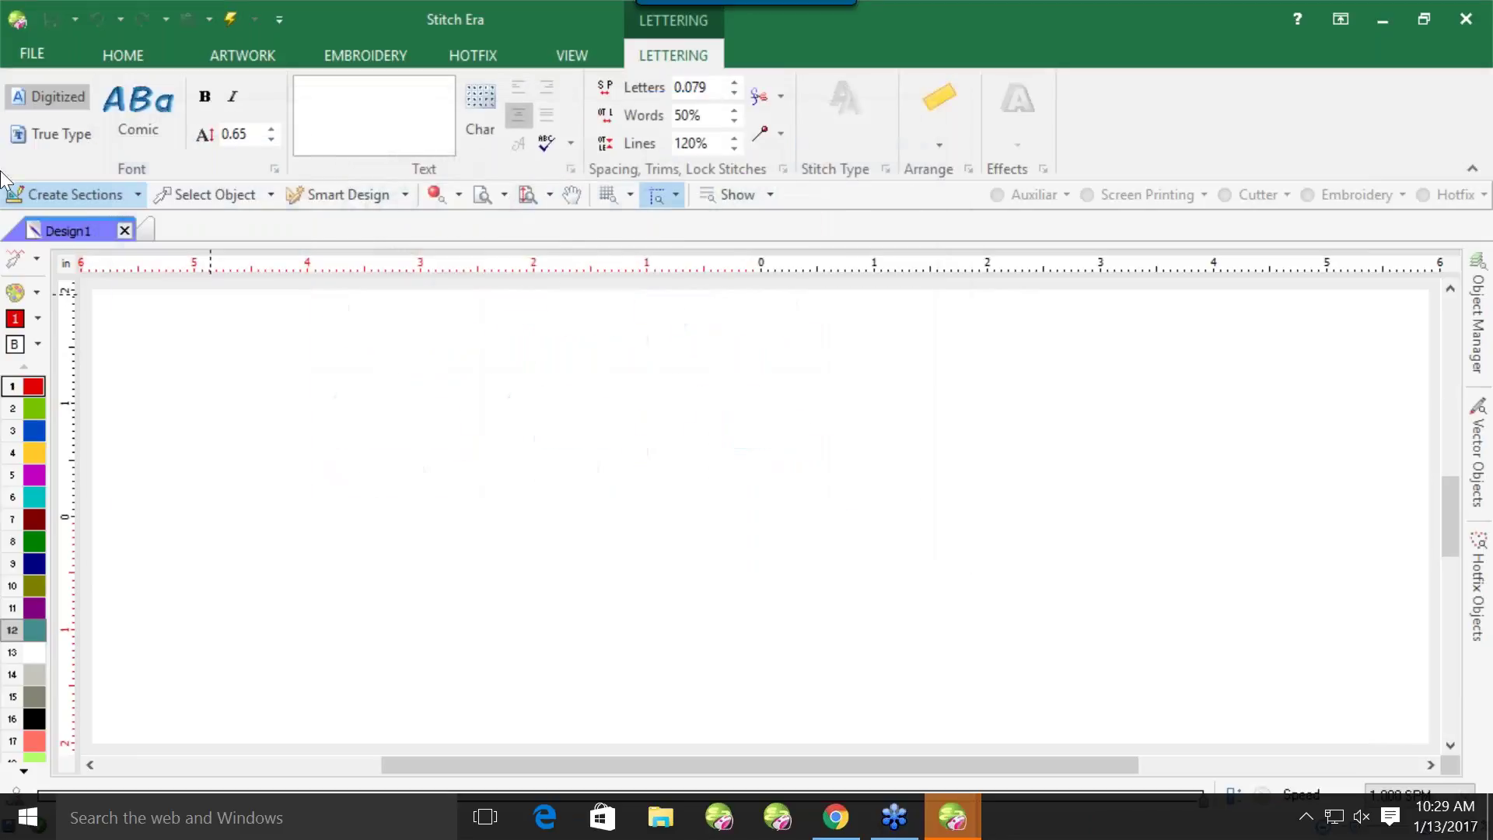
Switch the lettering to True Type and browse the script, serifed, sans-serifed, decorative, last used and favorite fonts without choosing one
{"action": "left_click", "coordinate": [45, 138]}
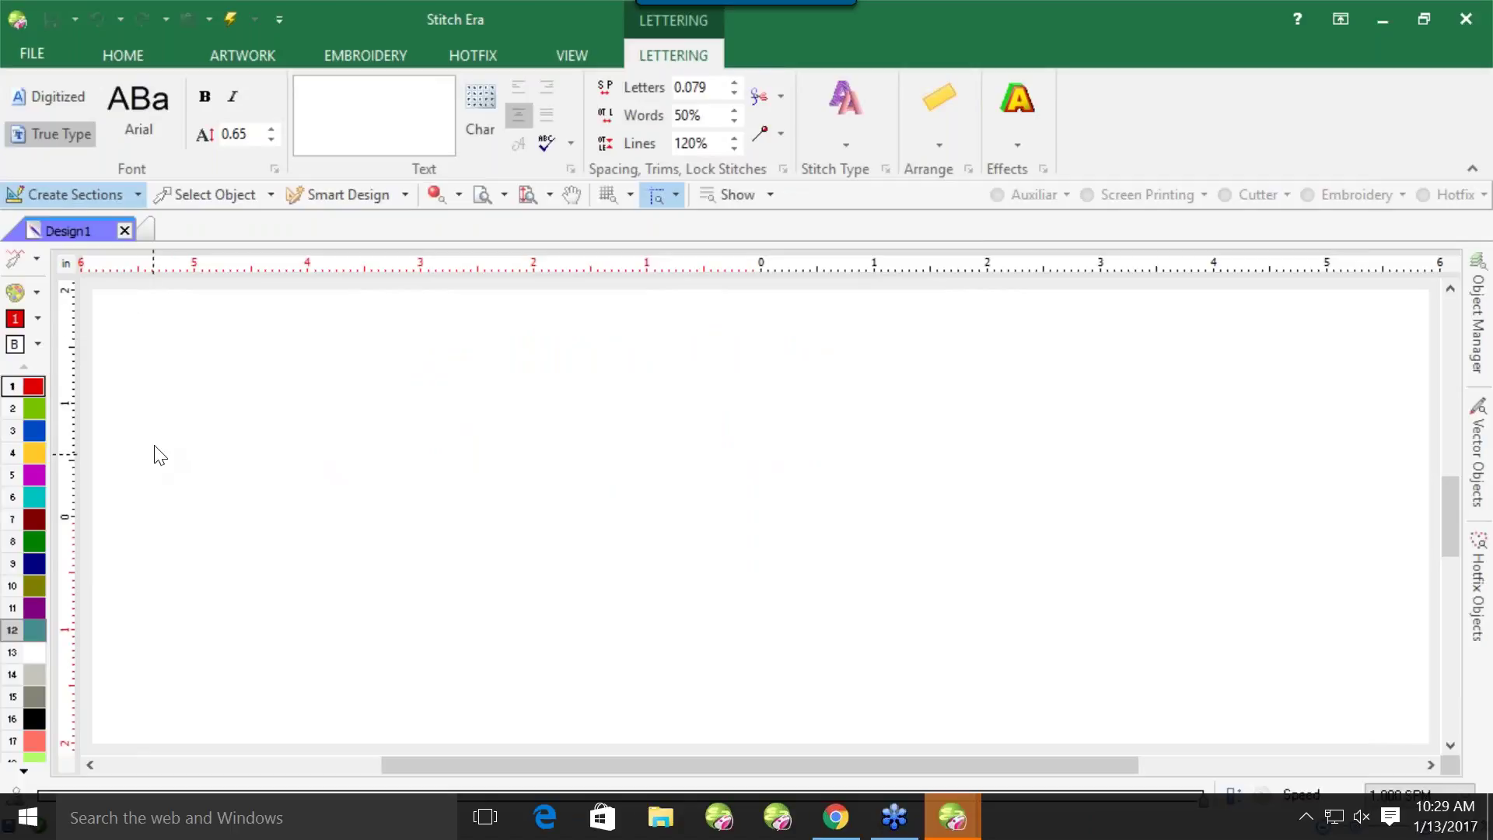
{"action": "left_click", "coordinate": [150, 109]}
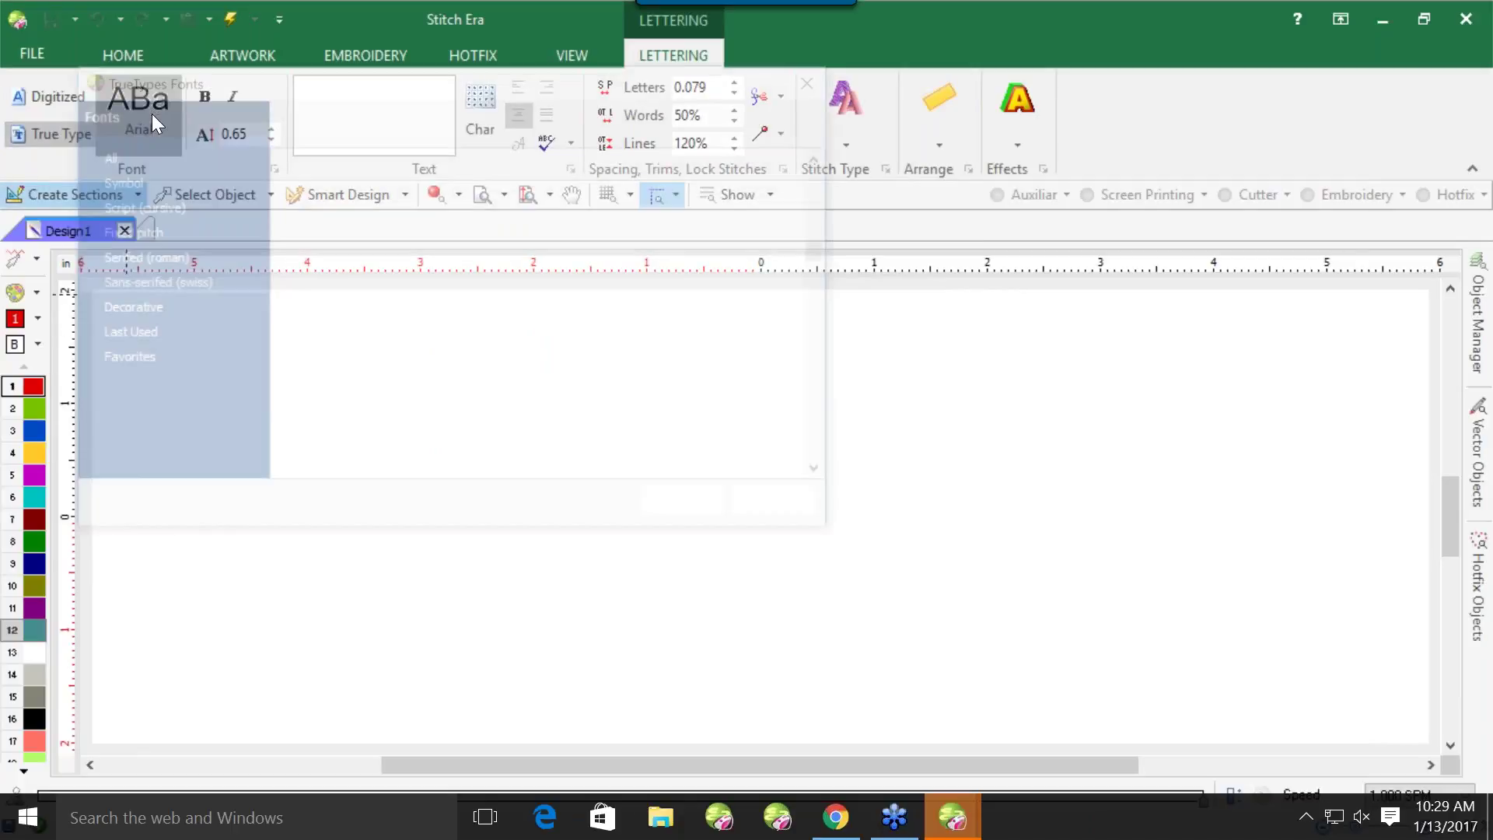
{"action": "left_click", "coordinate": [141, 210]}
{"action": "left_click", "coordinate": [146, 260]}
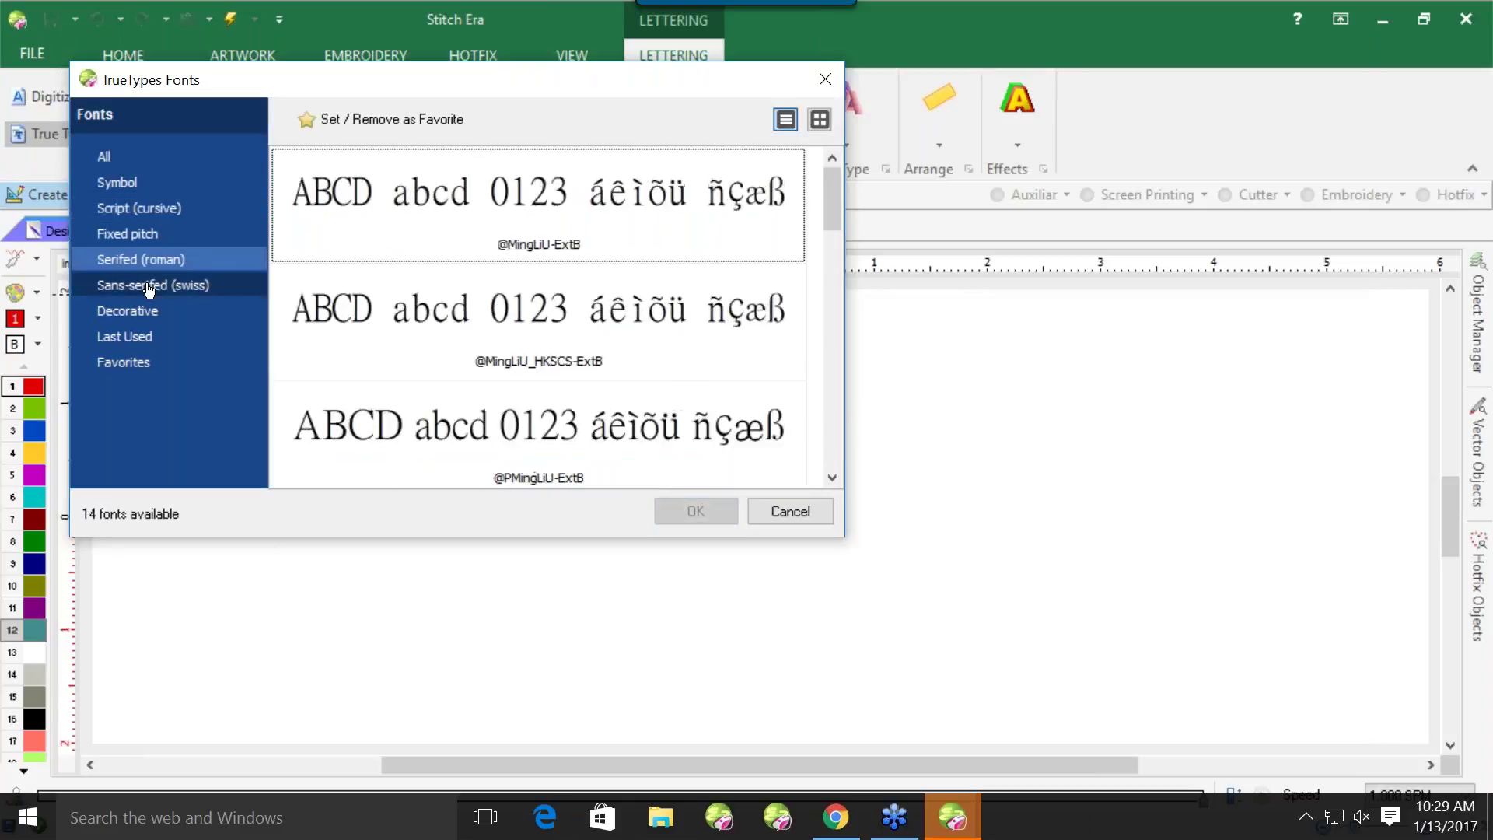
{"action": "left_click", "coordinate": [150, 286]}
{"action": "left_click", "coordinate": [132, 311]}
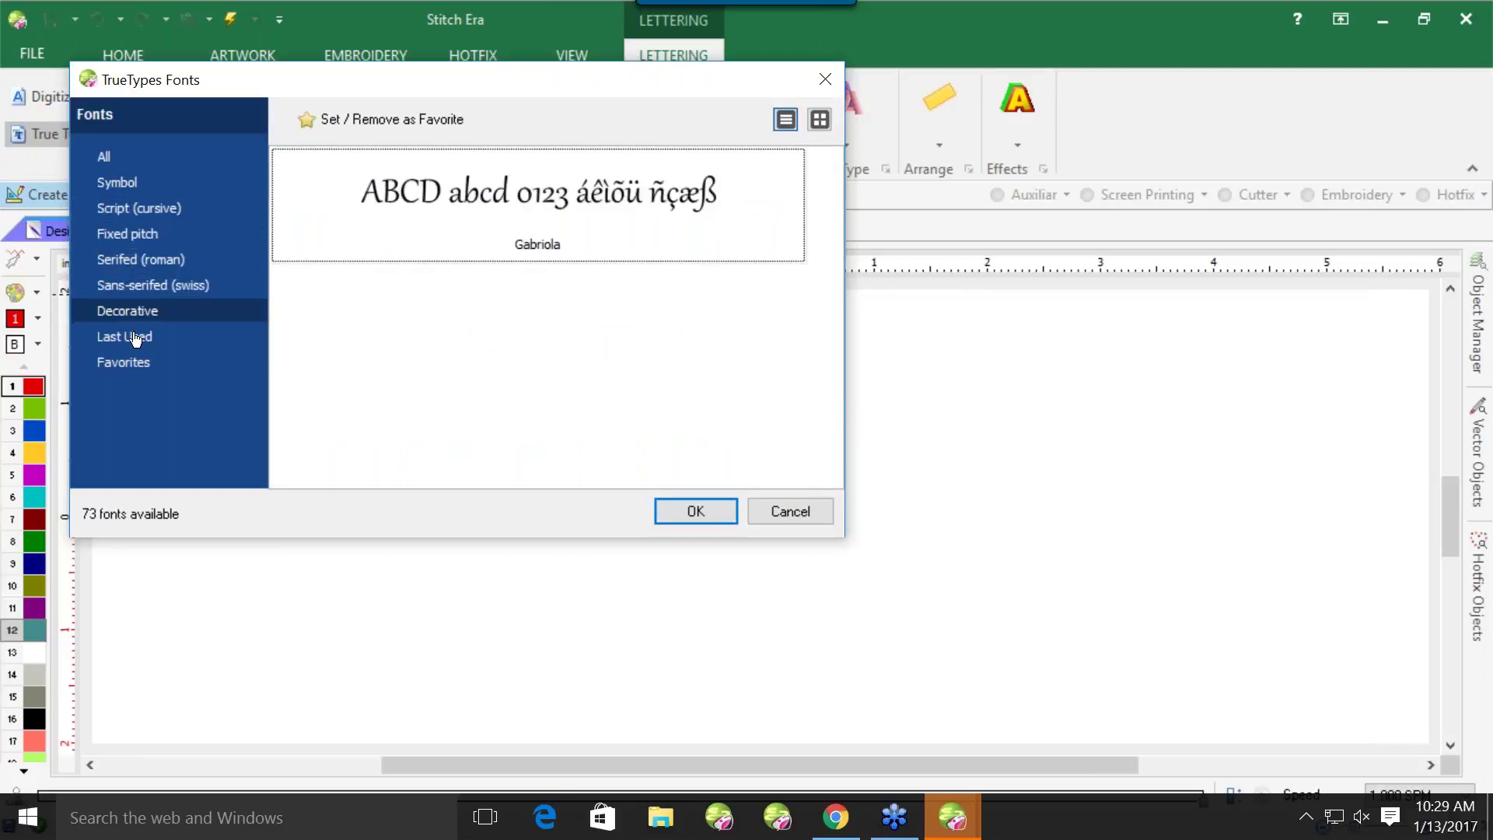
{"action": "left_click", "coordinate": [136, 339]}
{"action": "left_click", "coordinate": [134, 367]}
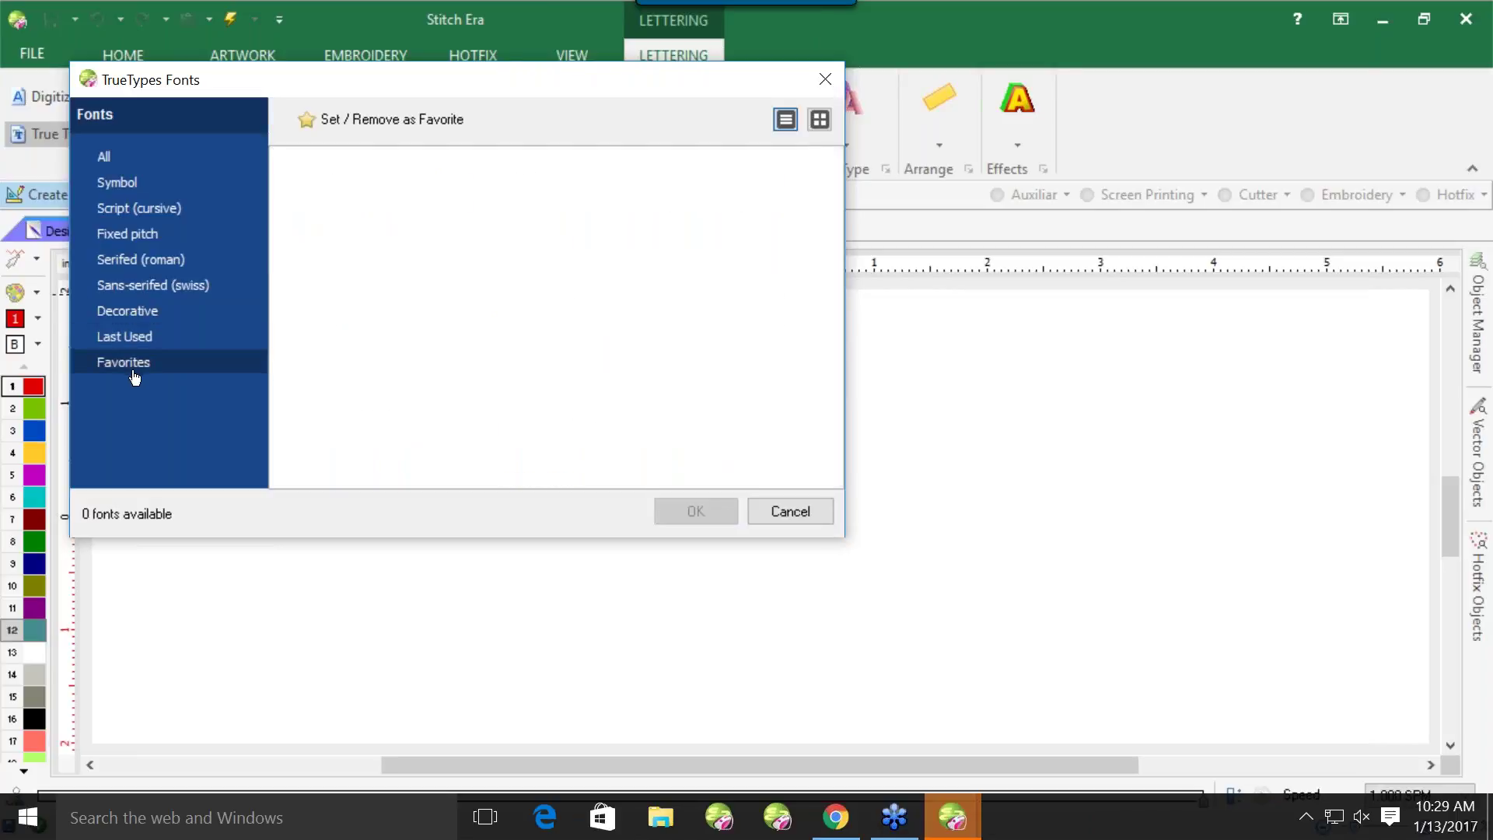
{"action": "left_click", "coordinate": [787, 513]}
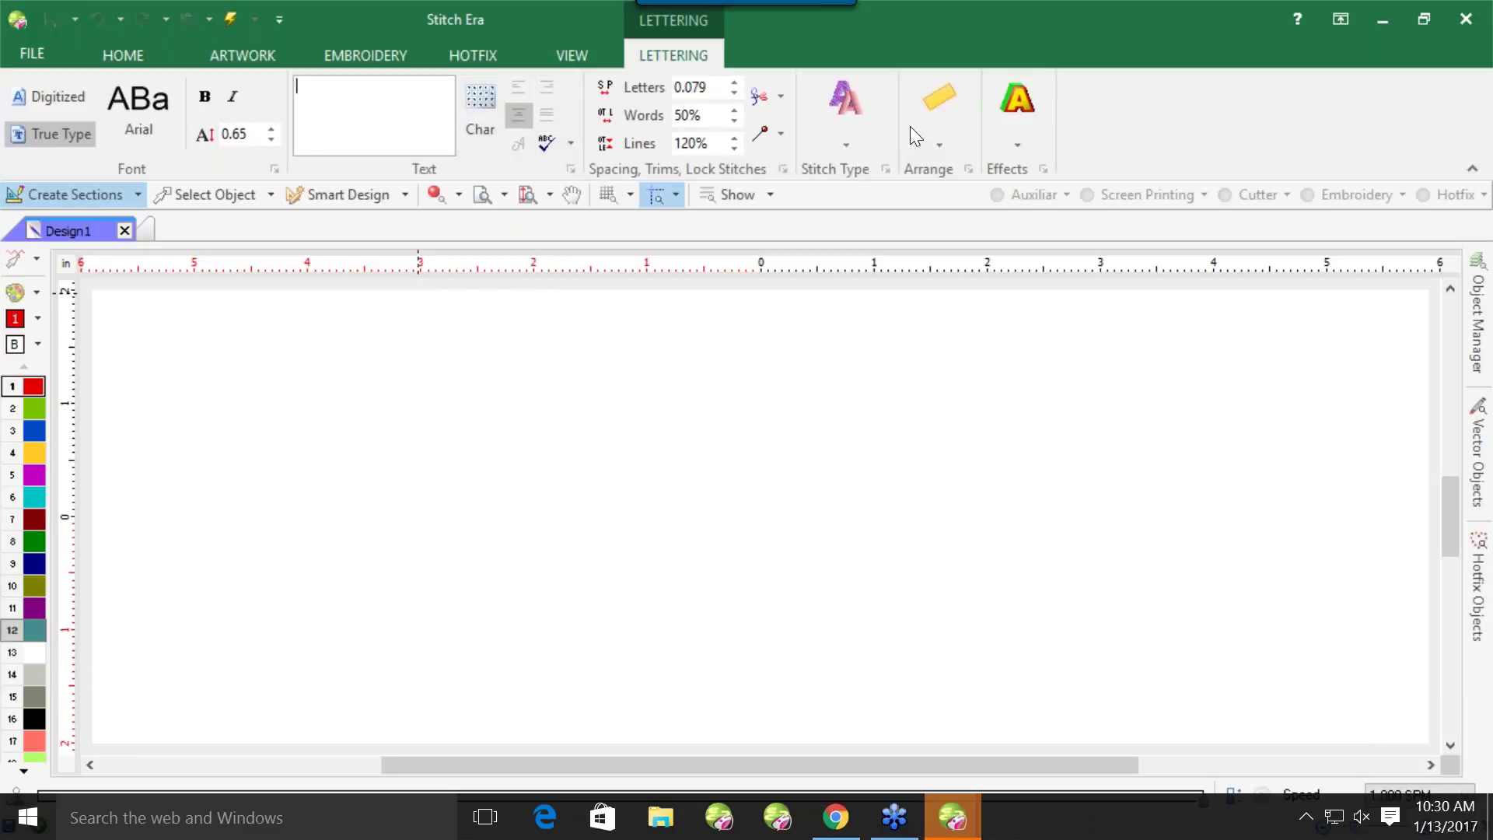
Review the lettering effects from Offset to Shadow and the default and template text arrangements without applying any
{"action": "left_click", "coordinate": [1002, 115]}
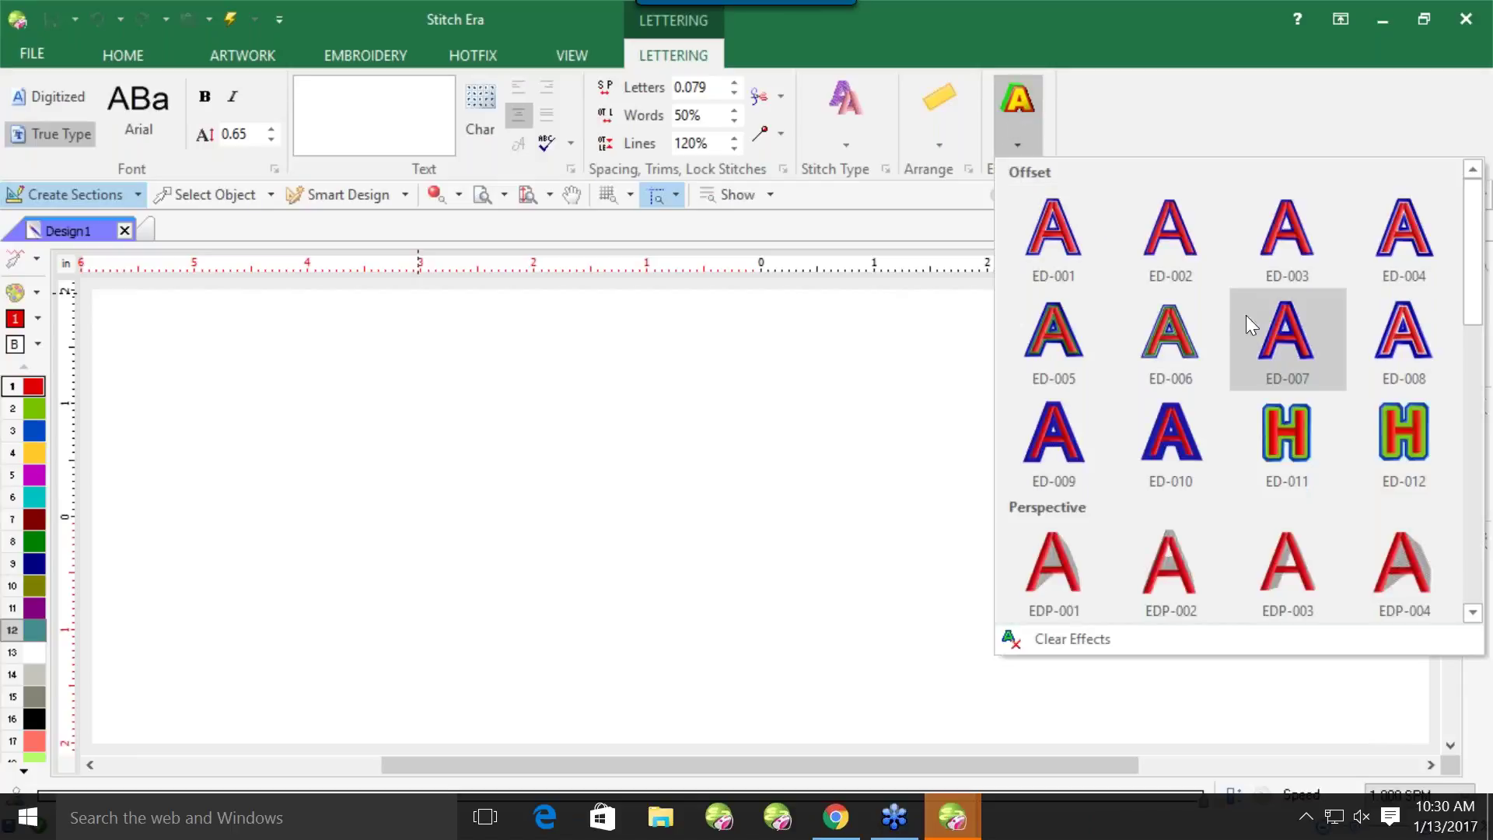
{"action": "scroll", "coordinate": [1204, 338], "scroll_direction": "down", "scroll_amount": 6}
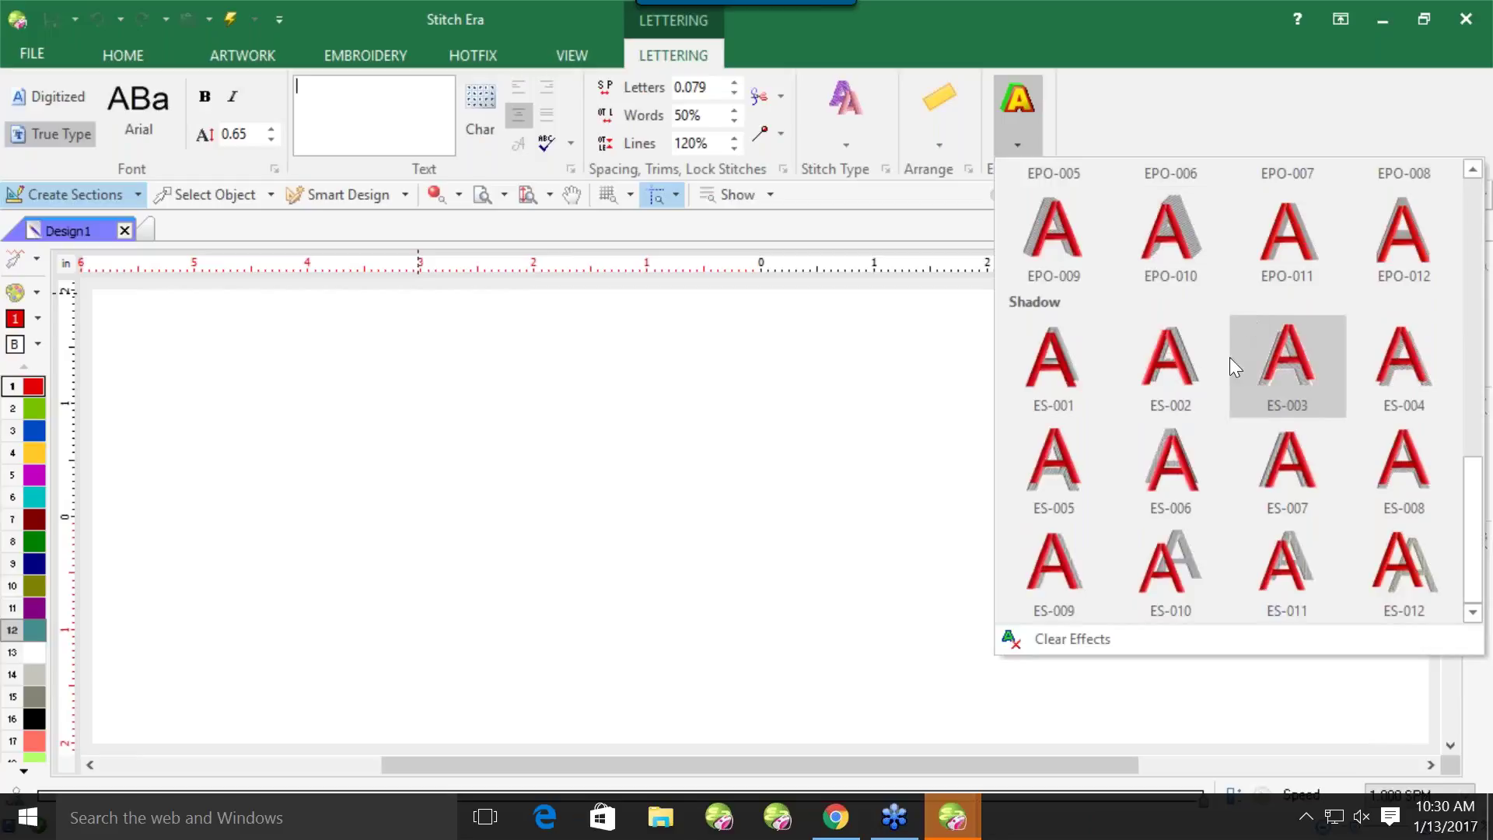
{"action": "scroll", "coordinate": [1274, 375], "scroll_direction": "up", "scroll_amount": 6}
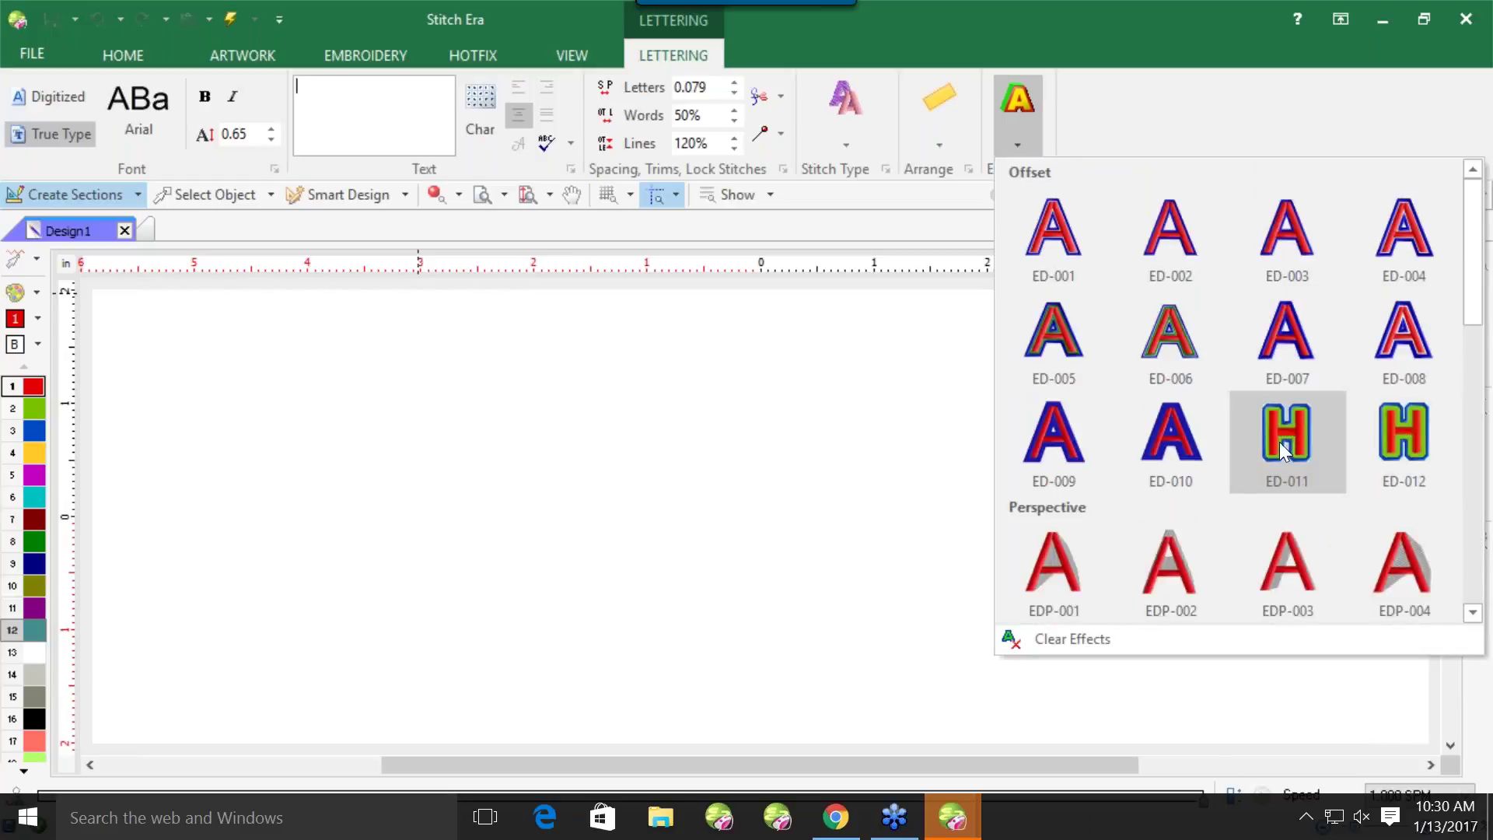
{"action": "left_click", "coordinate": [794, 402]}
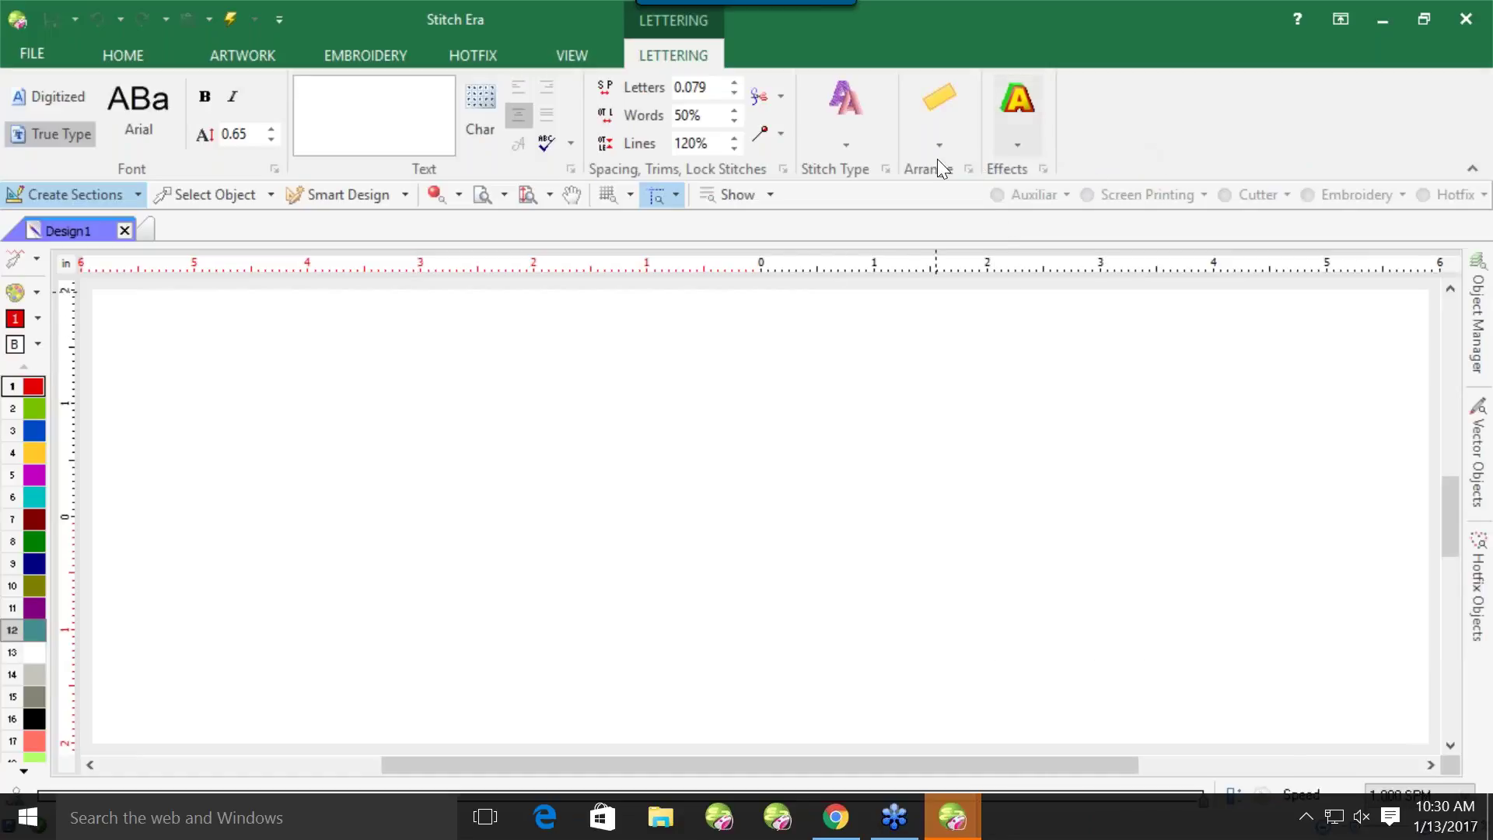
{"action": "left_click", "coordinate": [932, 133]}
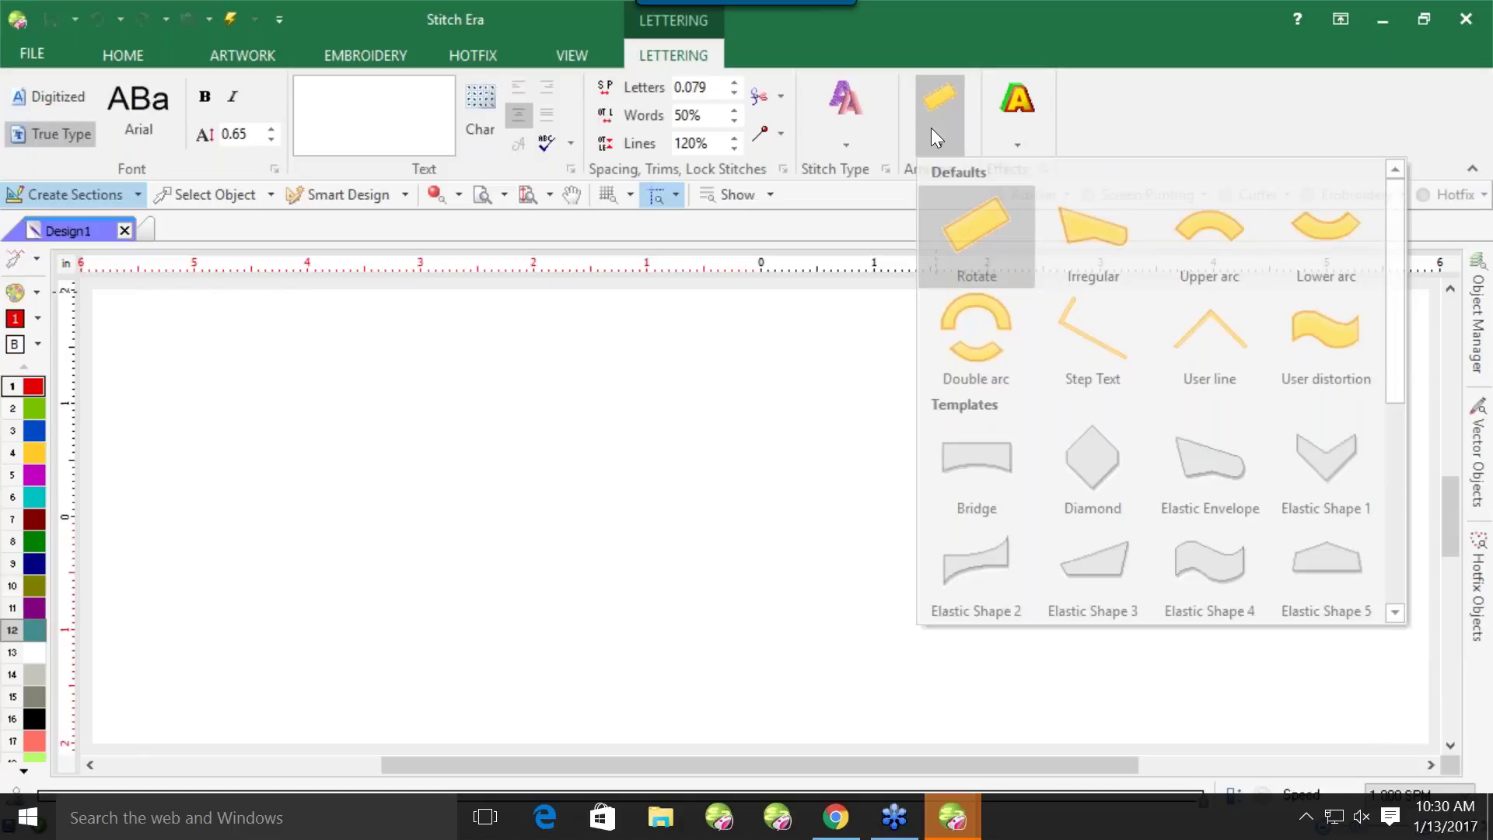
{"action": "left_click_drag", "start_coordinate": [1395, 202], "coordinate": [1336, 209]}
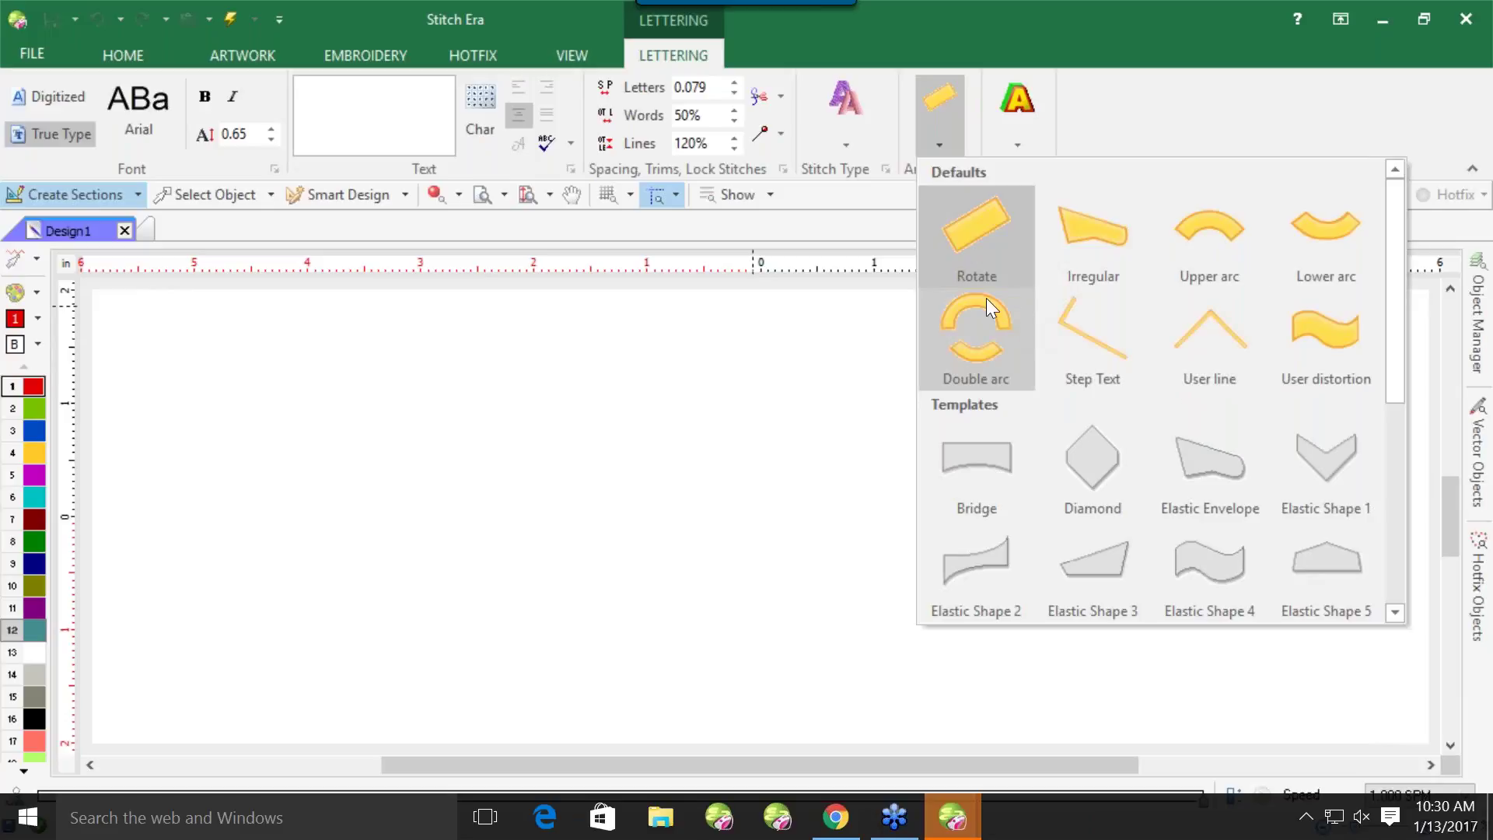
{"action": "left_click", "coordinate": [1271, 132]}
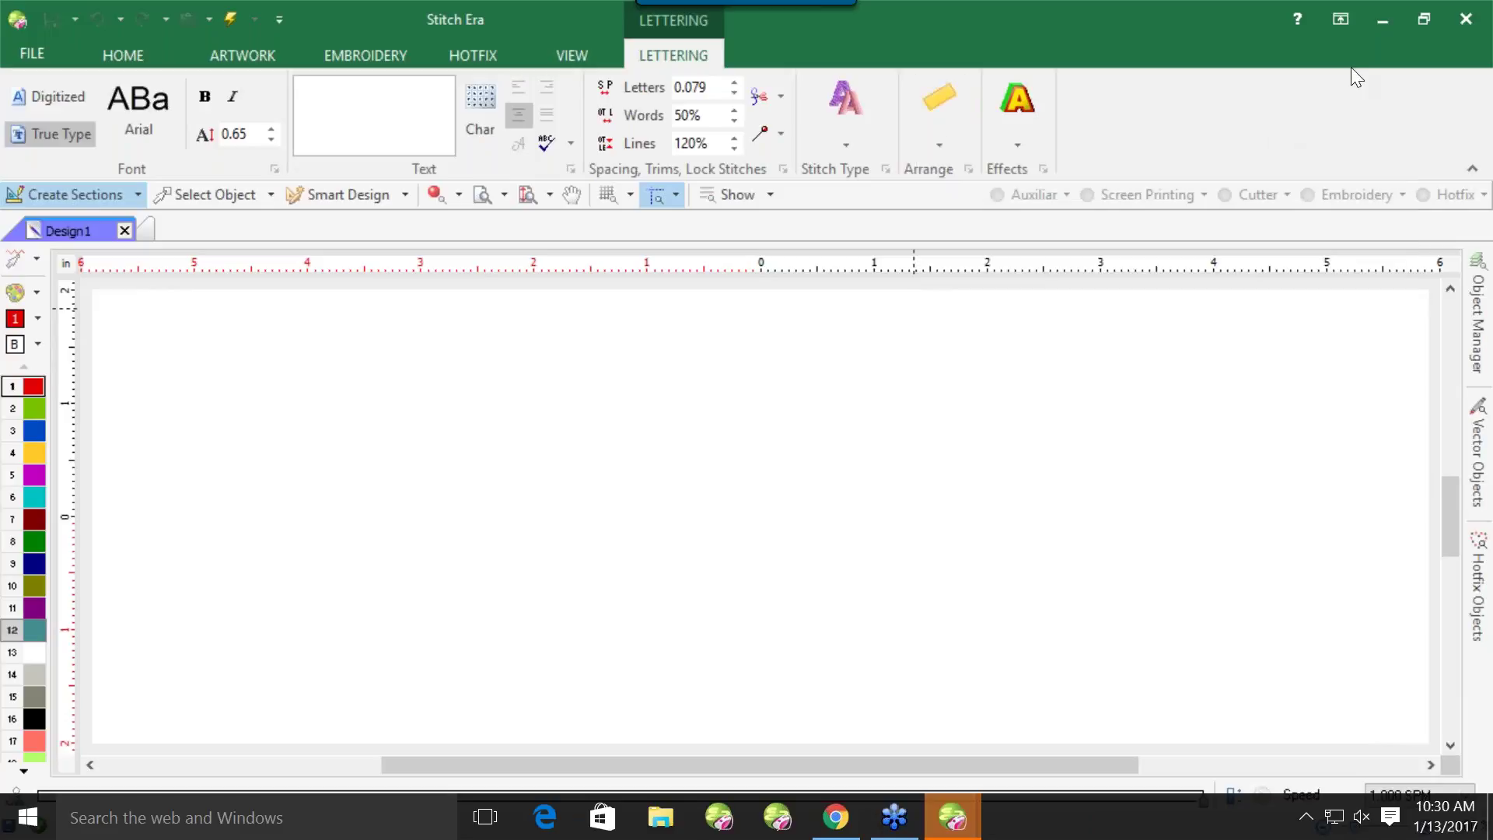
Look at the view tools and the draw mode's simulation settings, and close the settings unchanged
{"action": "left_click", "coordinate": [570, 56]}
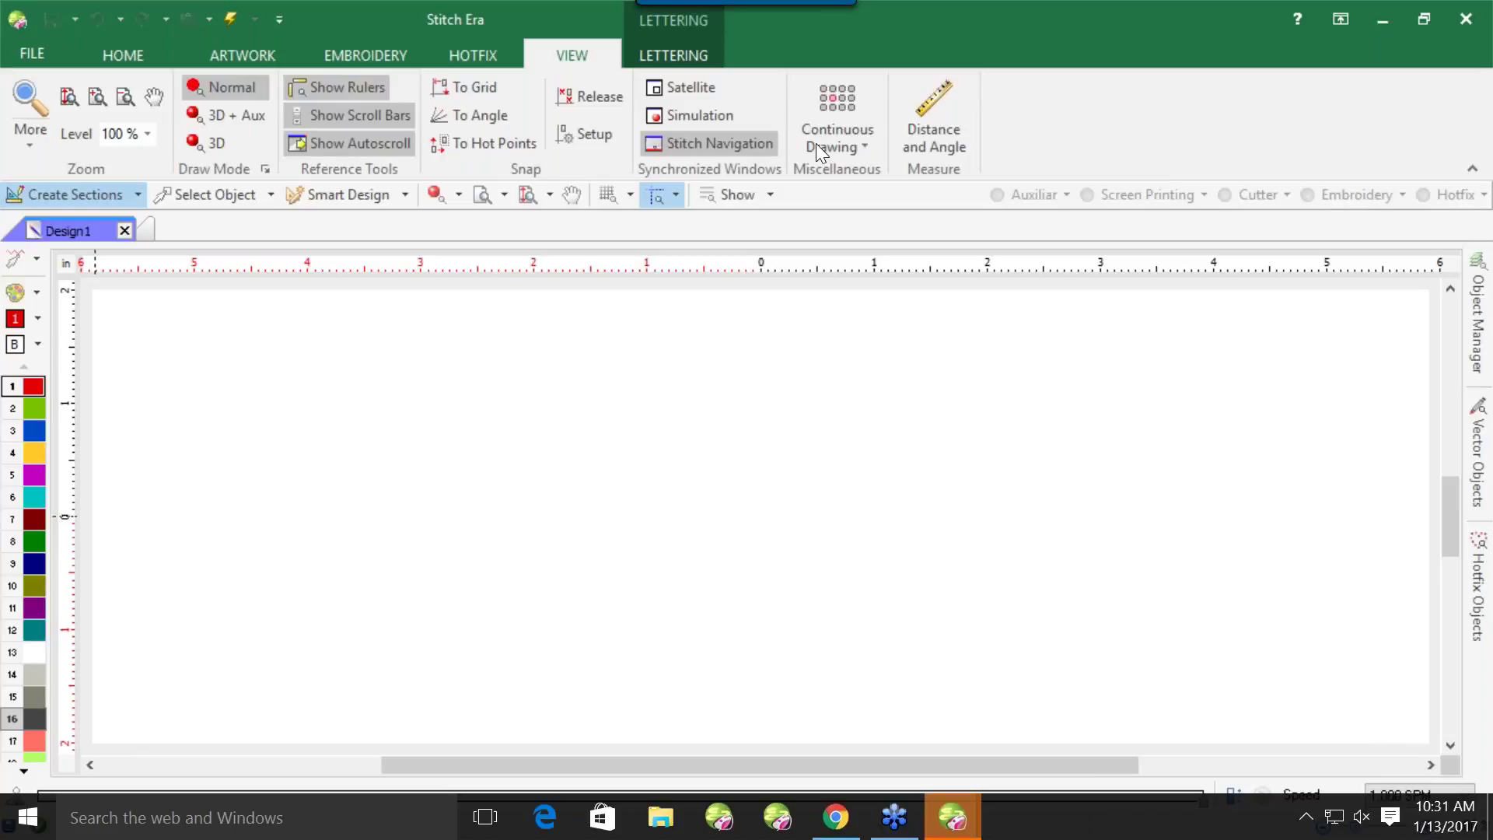
{"action": "left_click", "coordinate": [266, 168]}
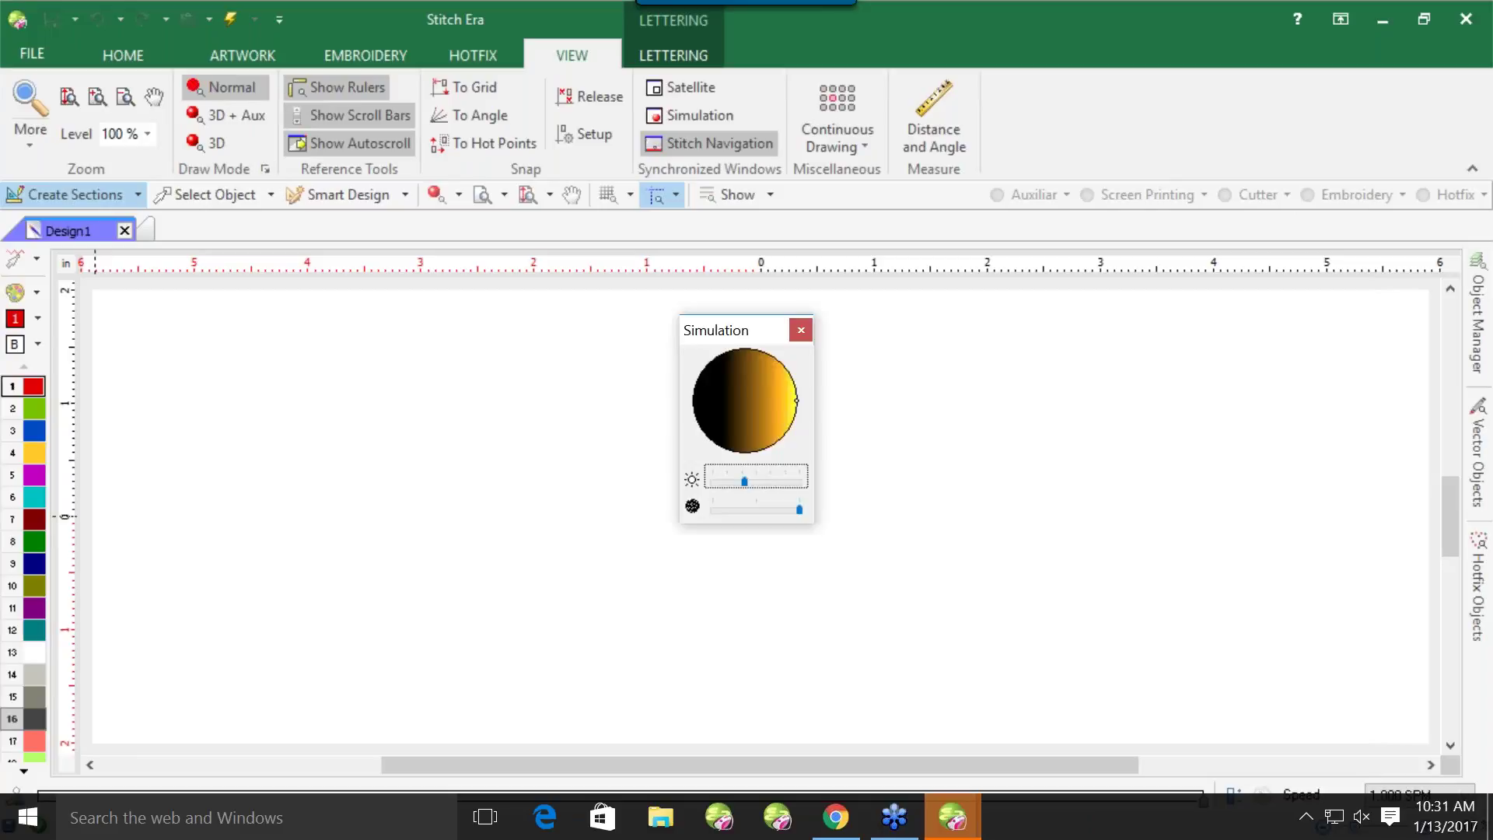
{"action": "left_click", "coordinate": [800, 331]}
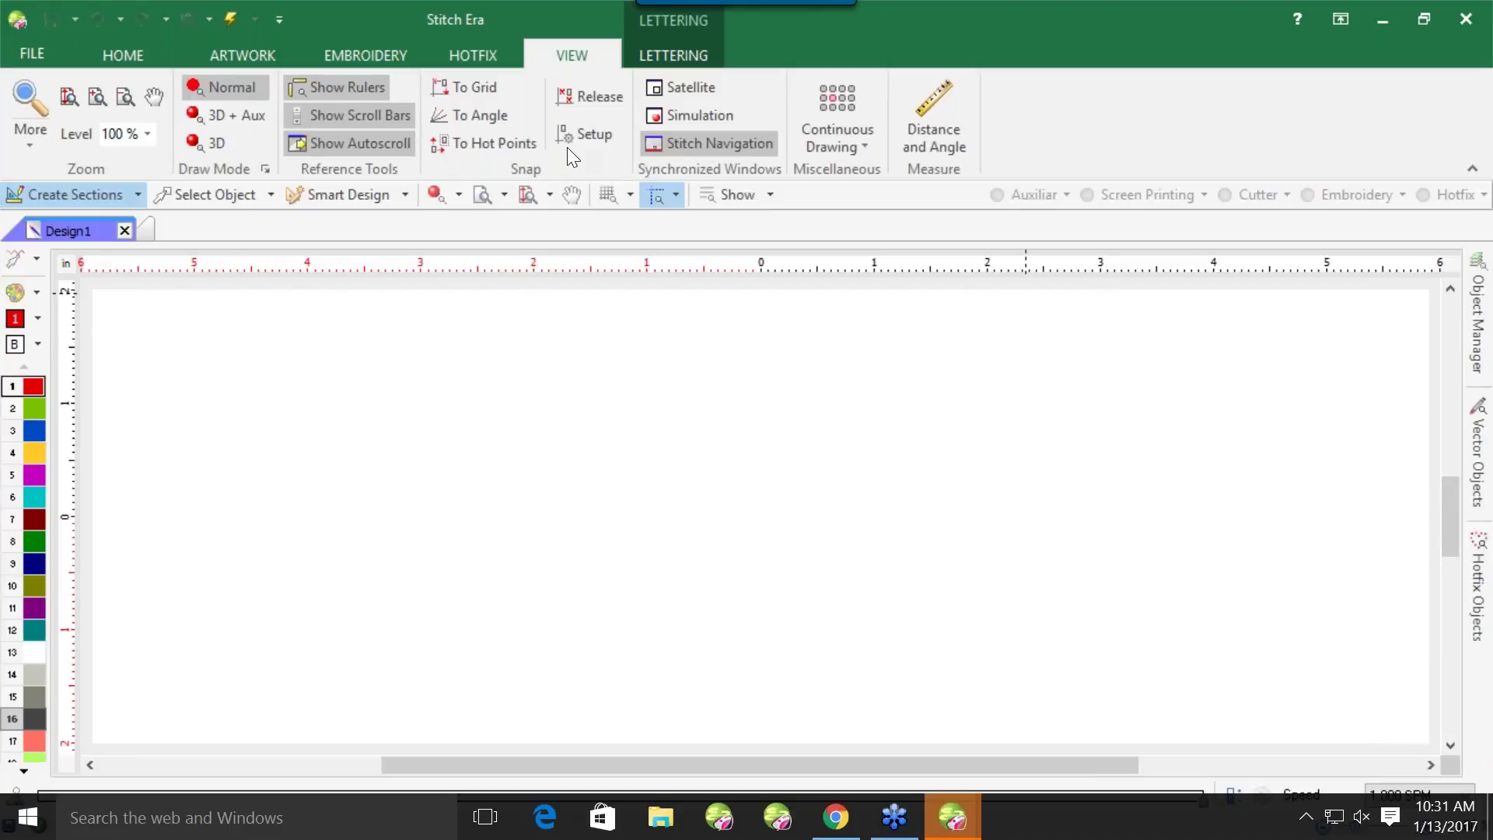
Preview the synchronized Simulation View window and close it, and toggle Stitch Navigation off and back on
{"action": "left_click", "coordinate": [700, 117]}
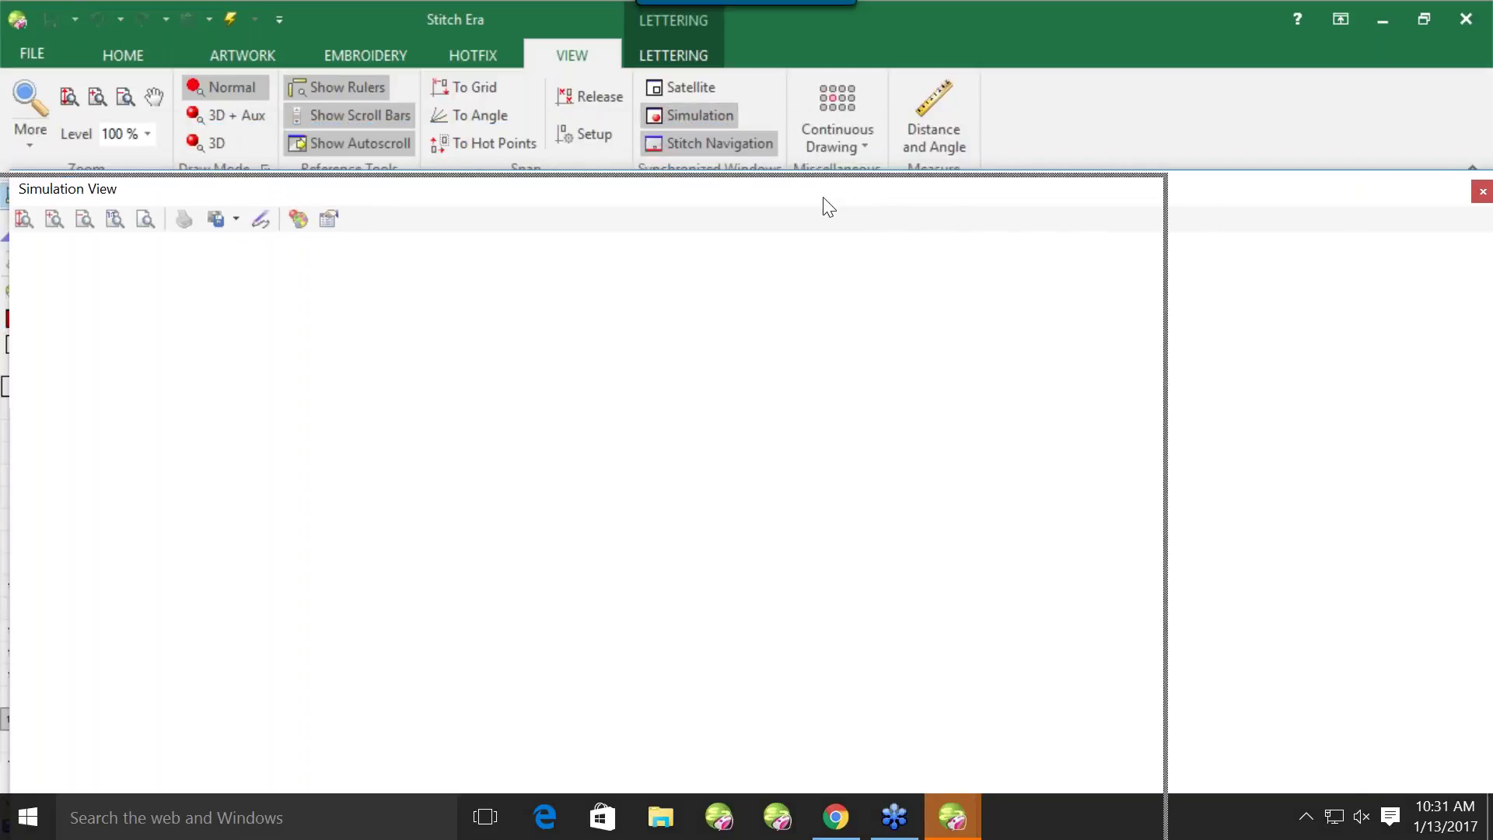
{"action": "left_click_drag", "start_coordinate": [1096, 193], "coordinate": [656, 260]}
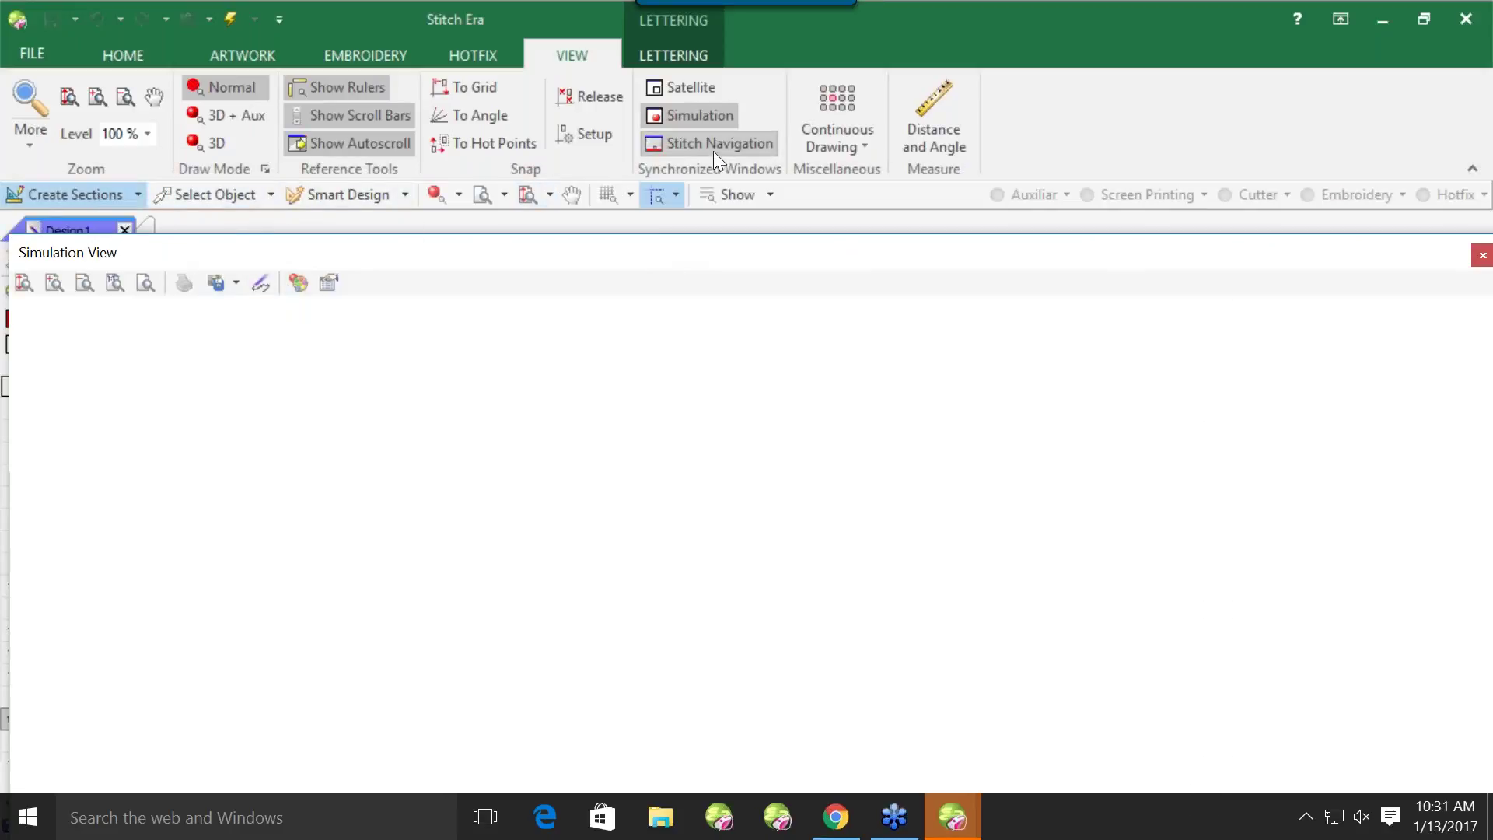
{"action": "left_click", "coordinate": [703, 118]}
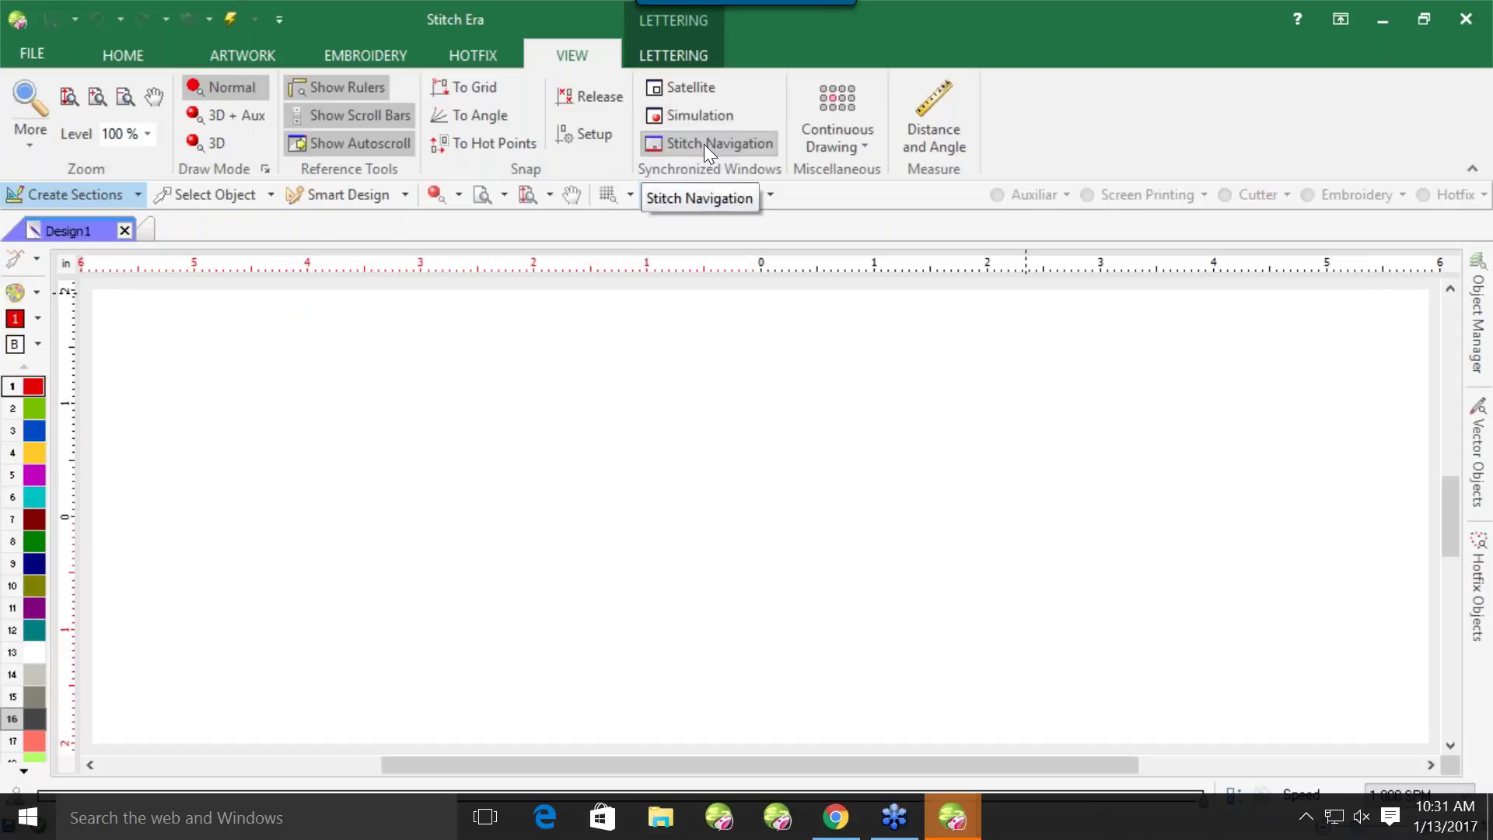
{"action": "left_click", "coordinate": [703, 143]}
{"action": "left_click", "coordinate": [740, 144]}
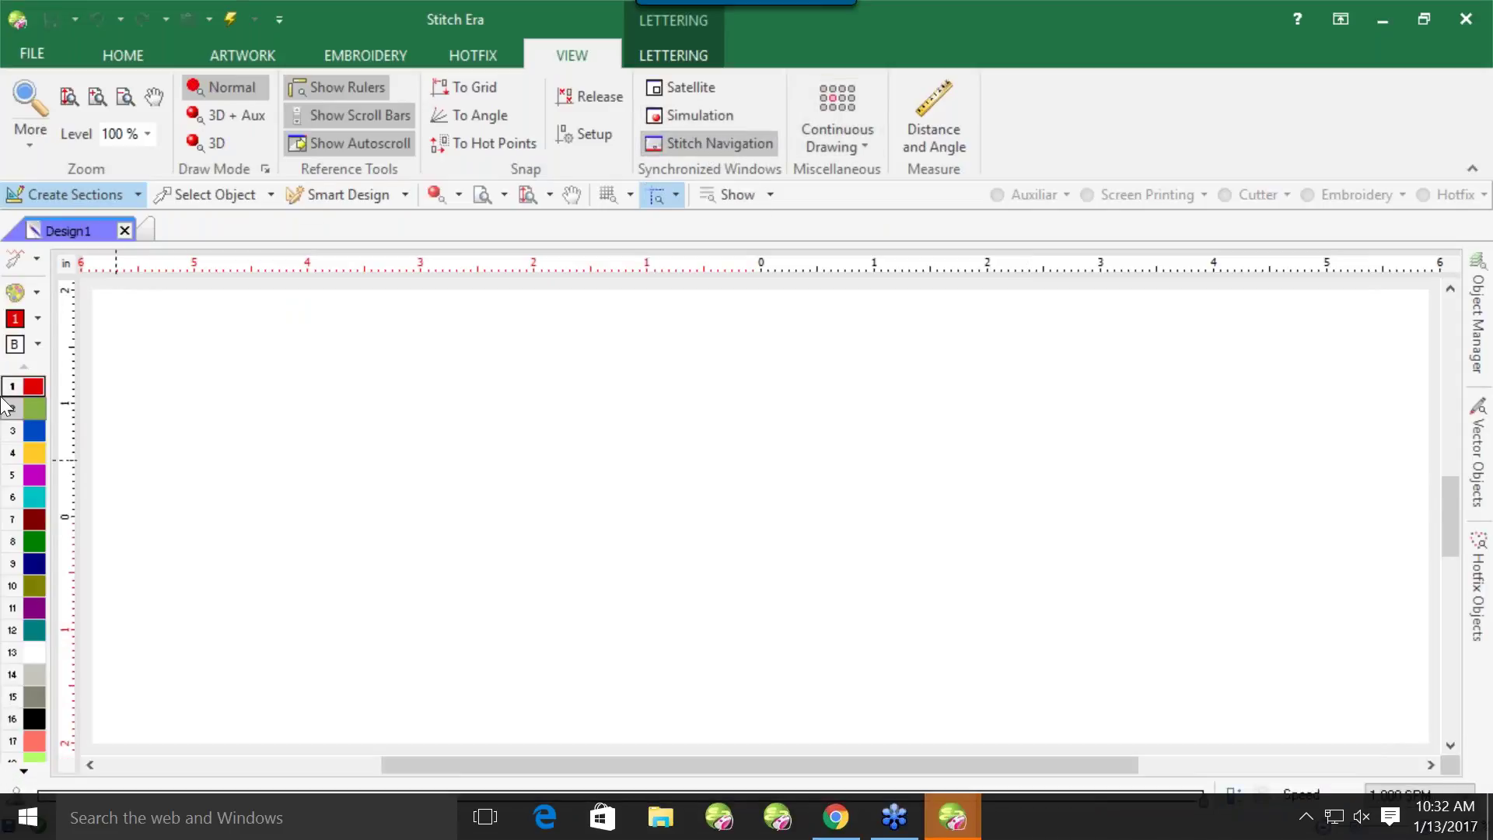
Display the Object Manager with its Document Map and Object Inspector
{"action": "mouse_move", "coordinate": [6, 406]}
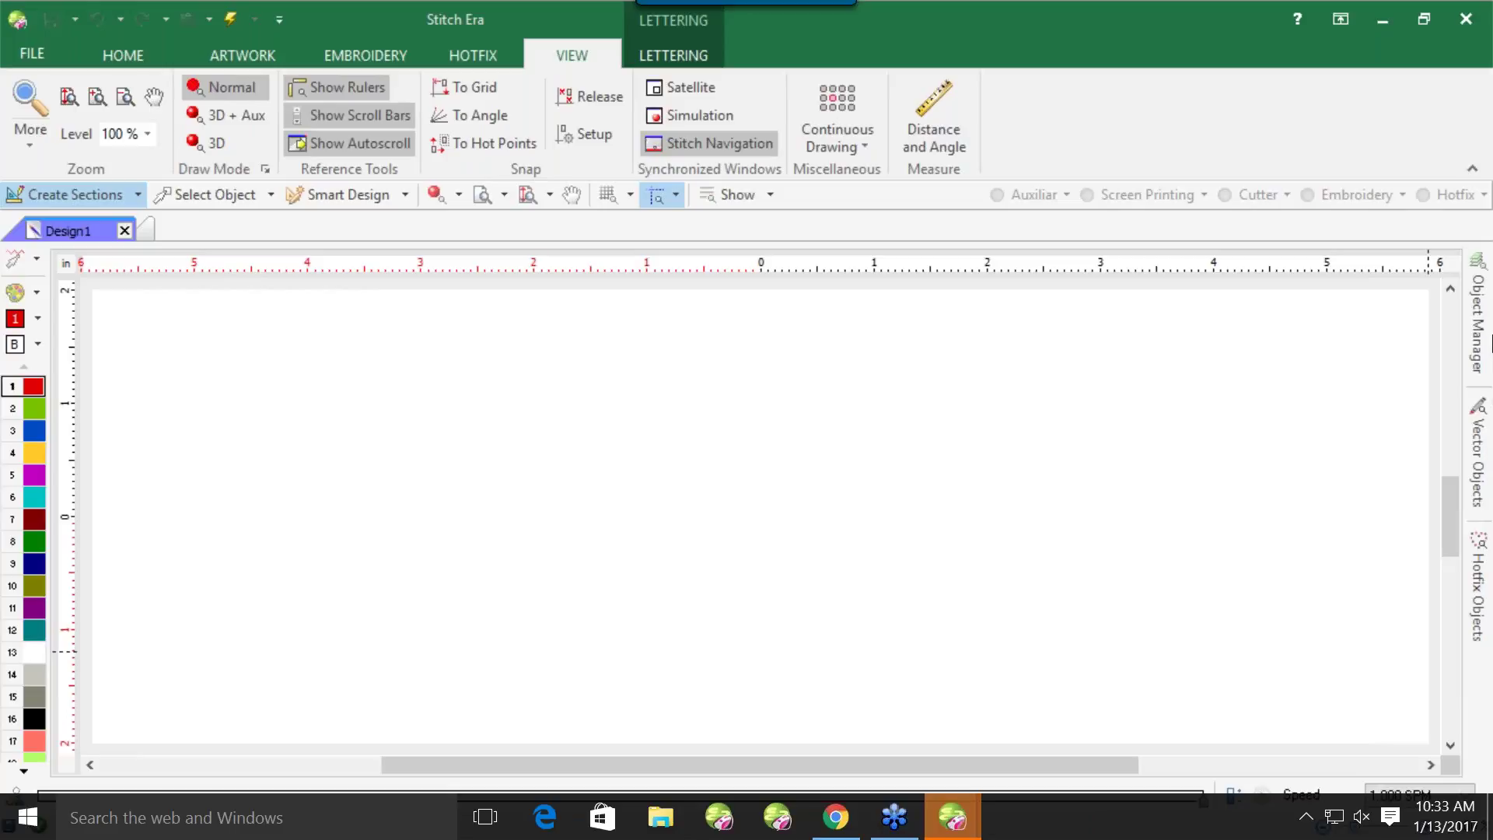
{"action": "left_click", "coordinate": [1478, 334]}
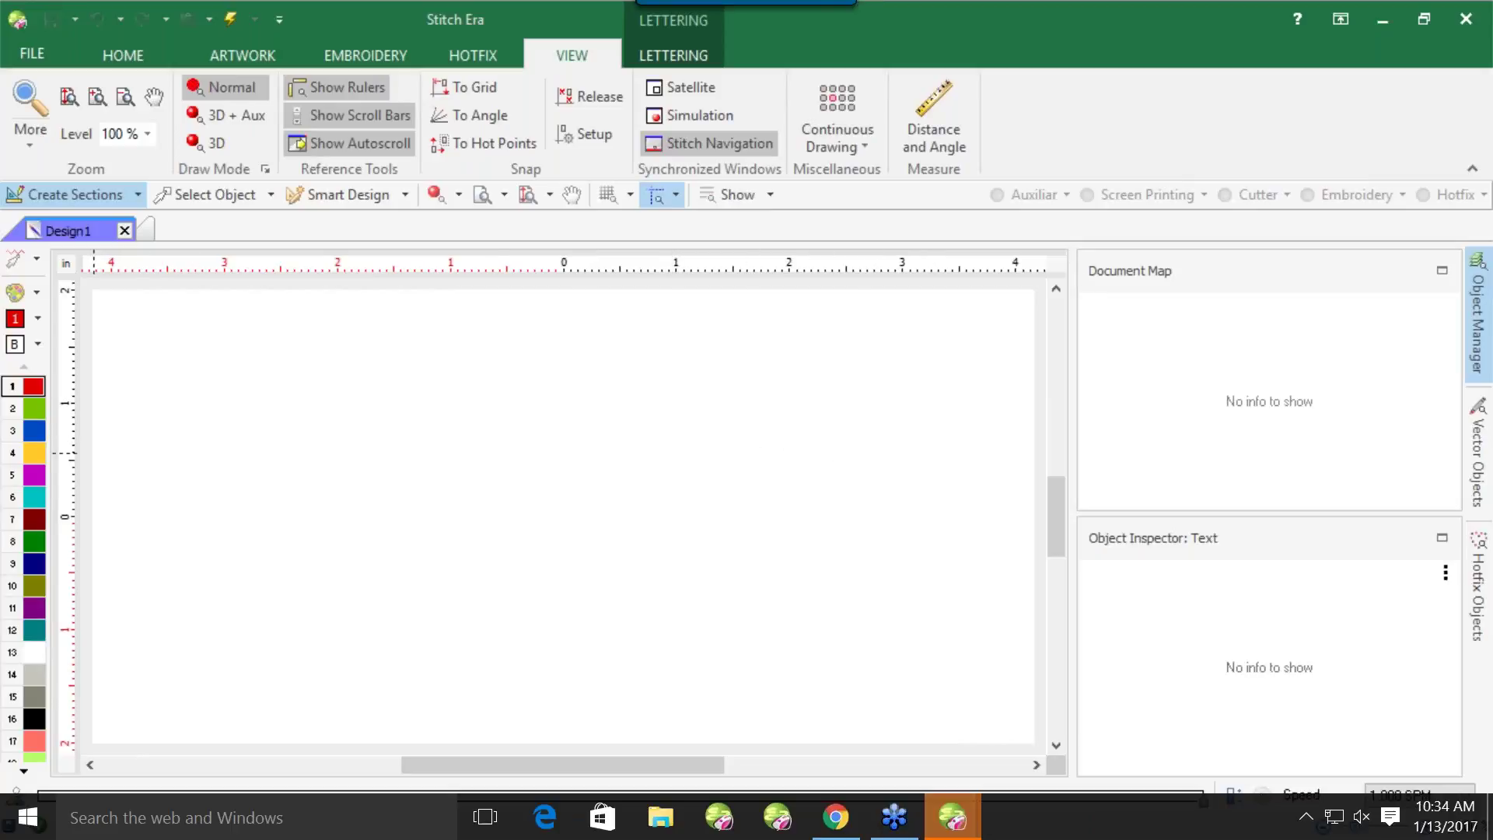
Enter Stitch Editing mode and look at the background color and fabric options without choosing one
{"action": "left_click", "coordinate": [16, 265]}
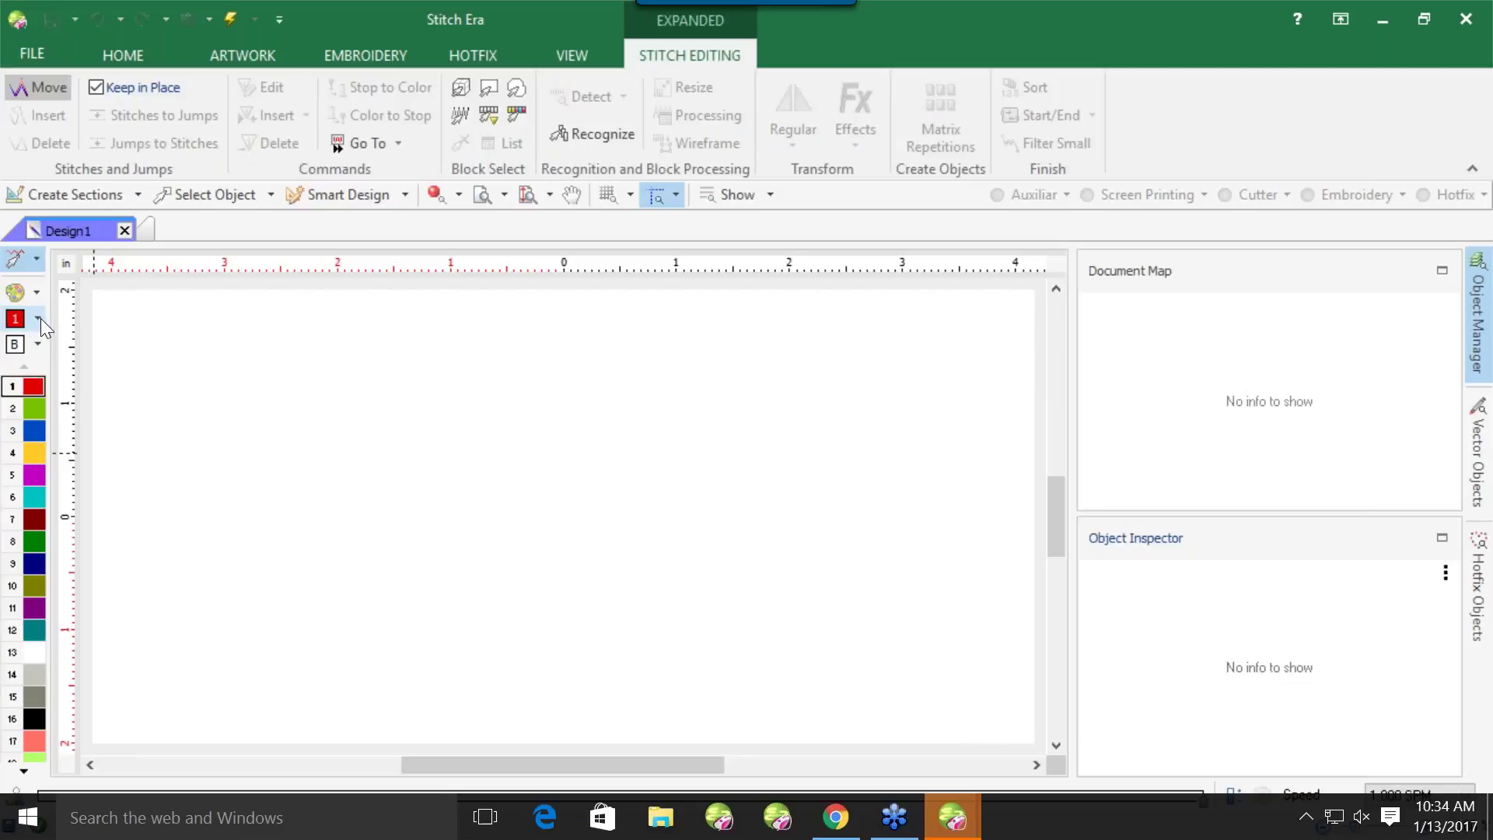
{"action": "left_click", "coordinate": [15, 344]}
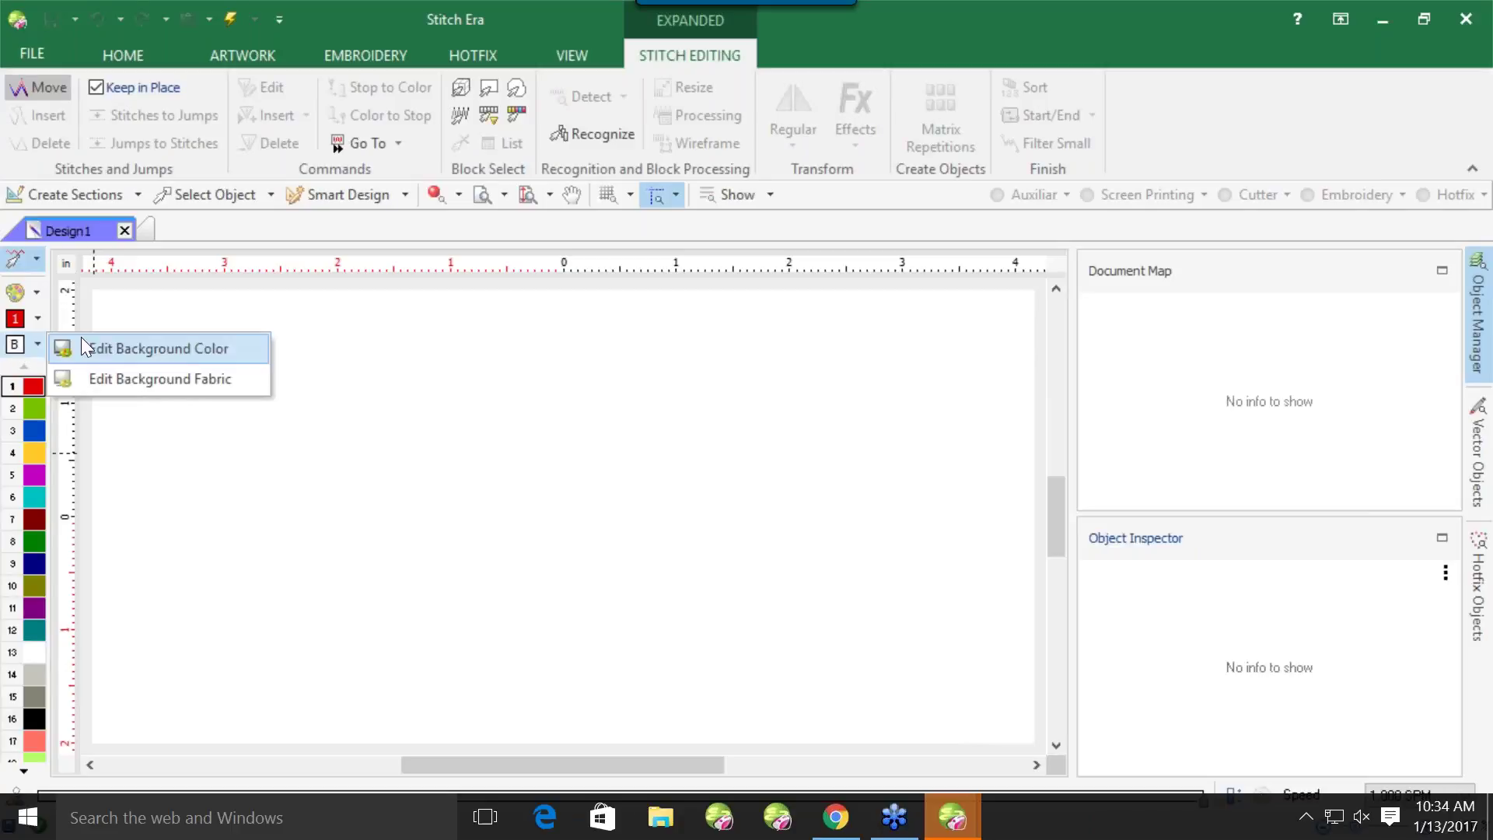
{"action": "left_click", "coordinate": [463, 311]}
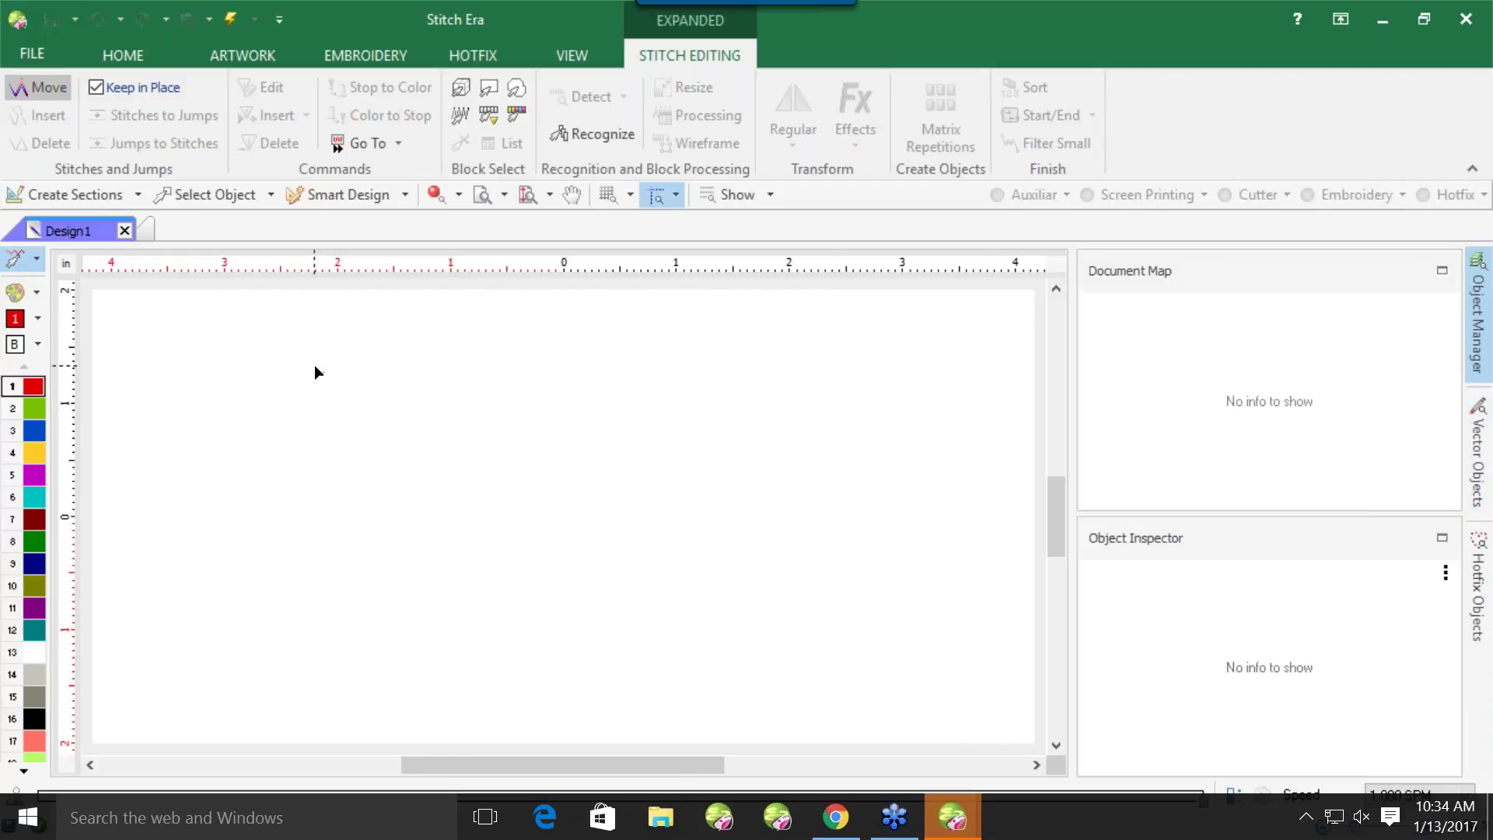
Review the new-design wizards and the file page's New, Open and Import options, and return to the Home tools without creating a document
{"action": "left_click", "coordinate": [137, 49]}
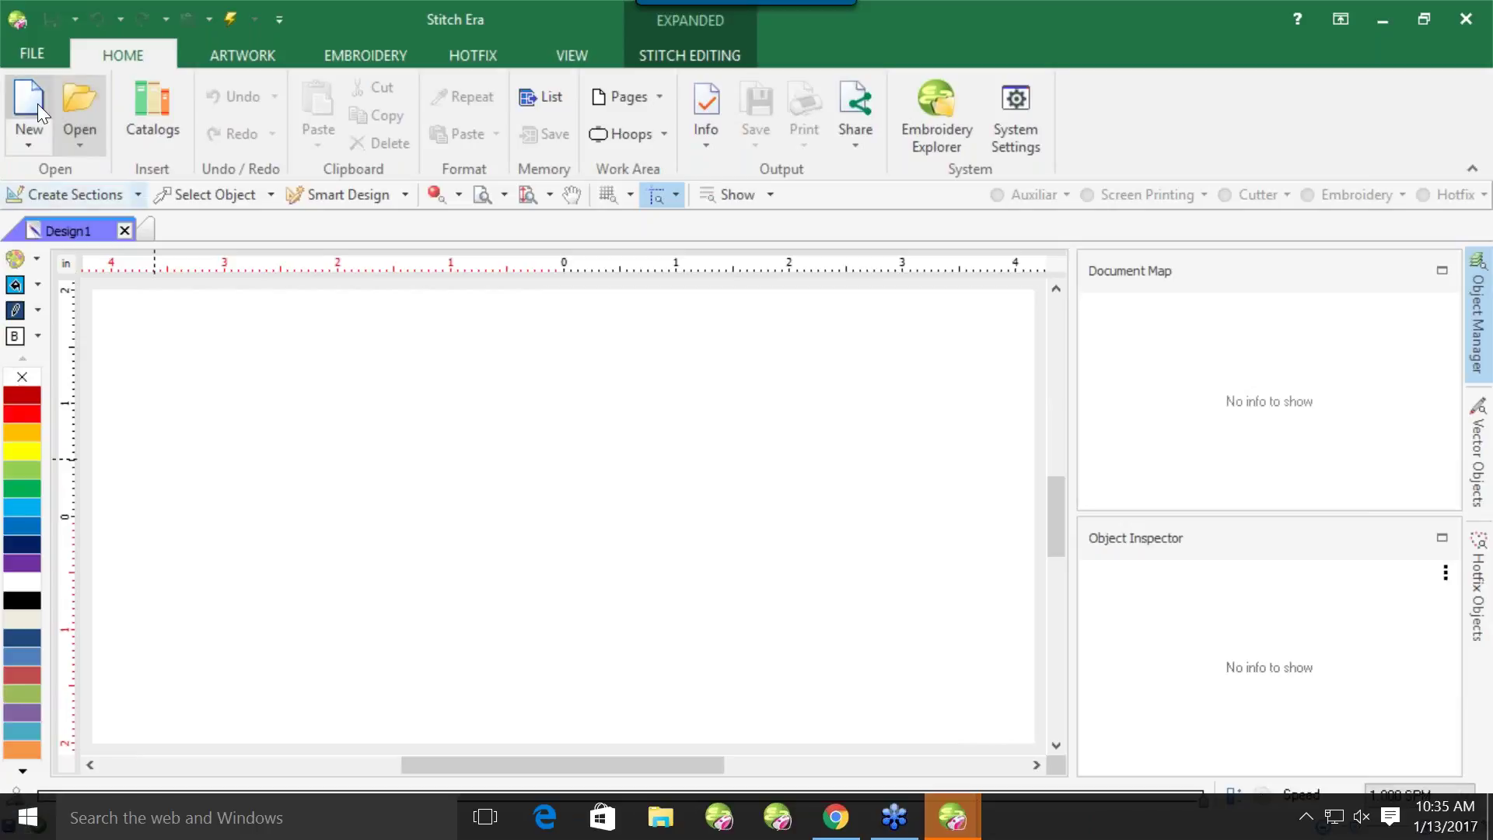
{"action": "left_click", "coordinate": [20, 143]}
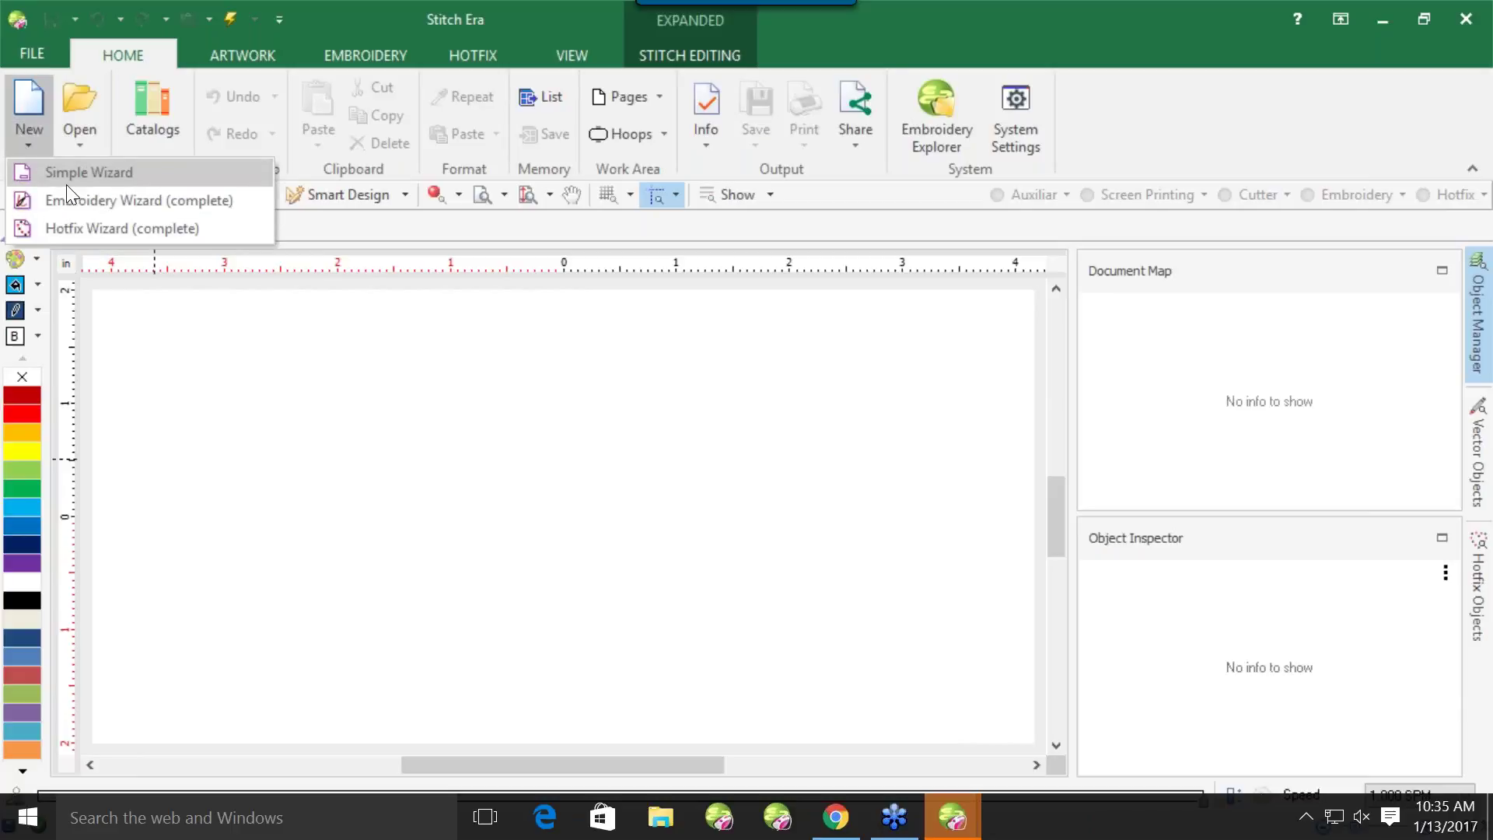
{"action": "left_click", "coordinate": [99, 234]}
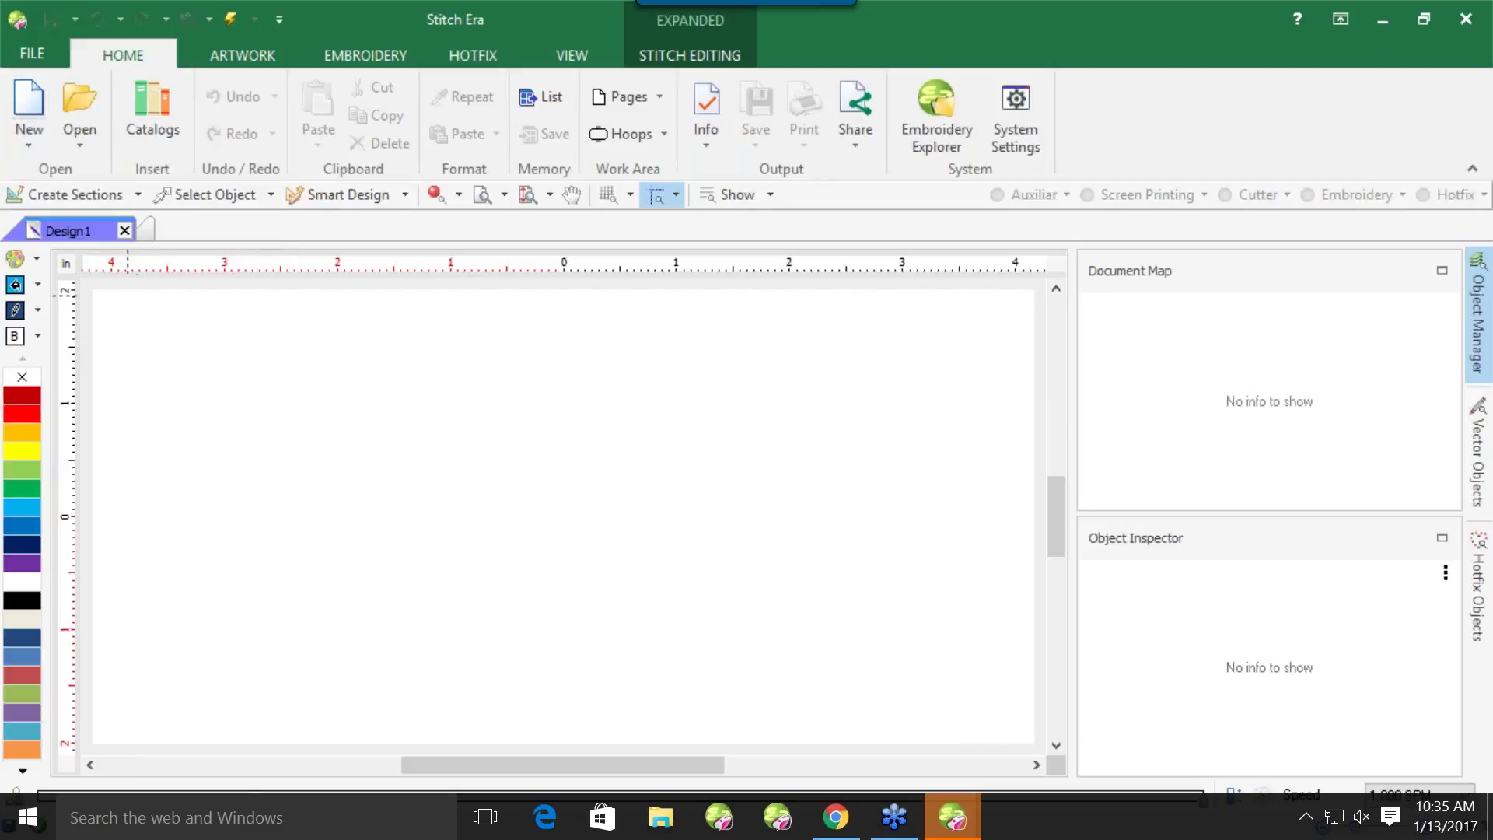
{"action": "left_click", "coordinate": [30, 52]}
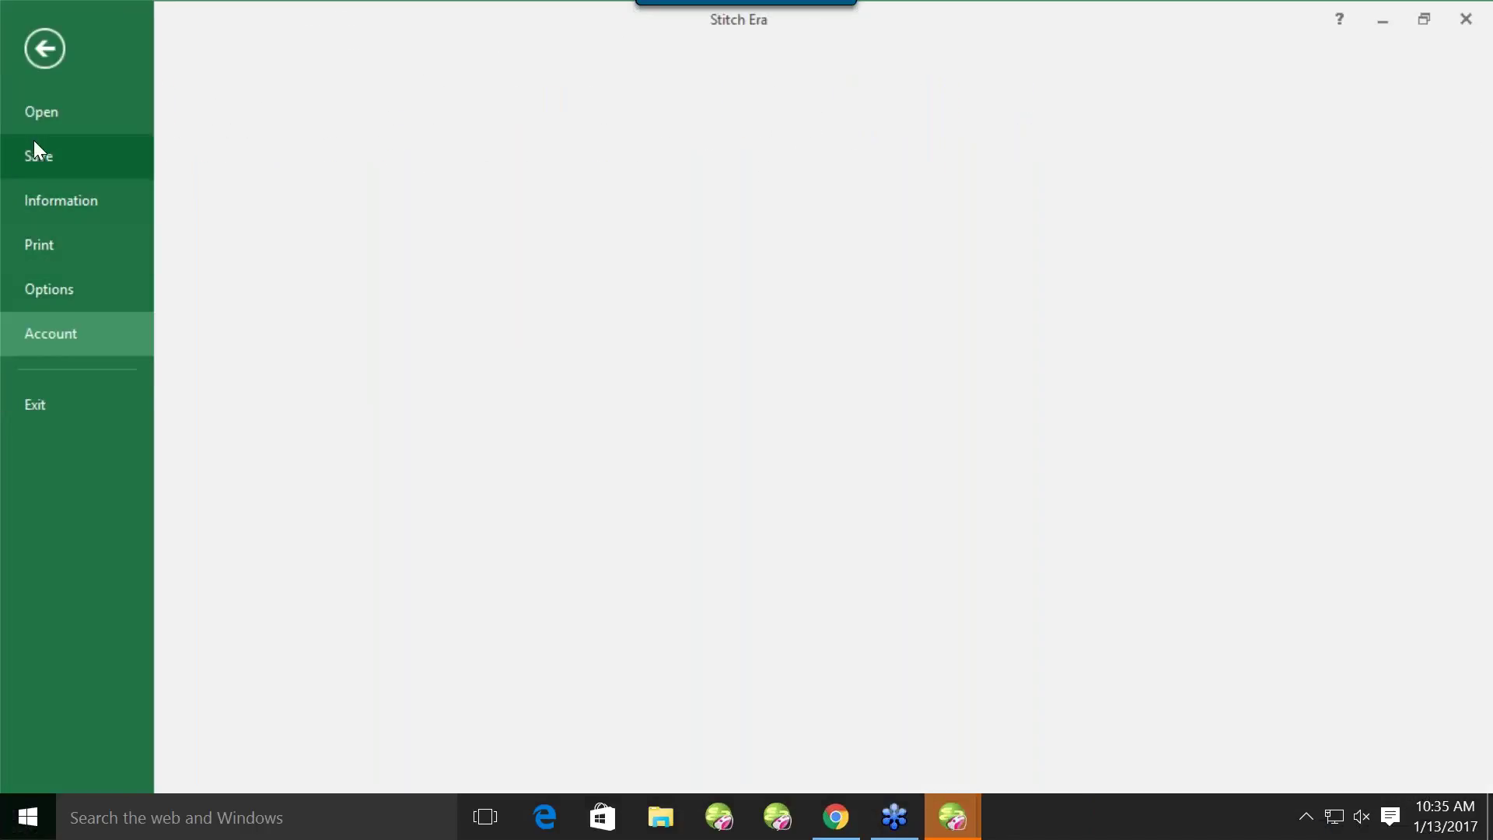
{"action": "left_click", "coordinate": [31, 115]}
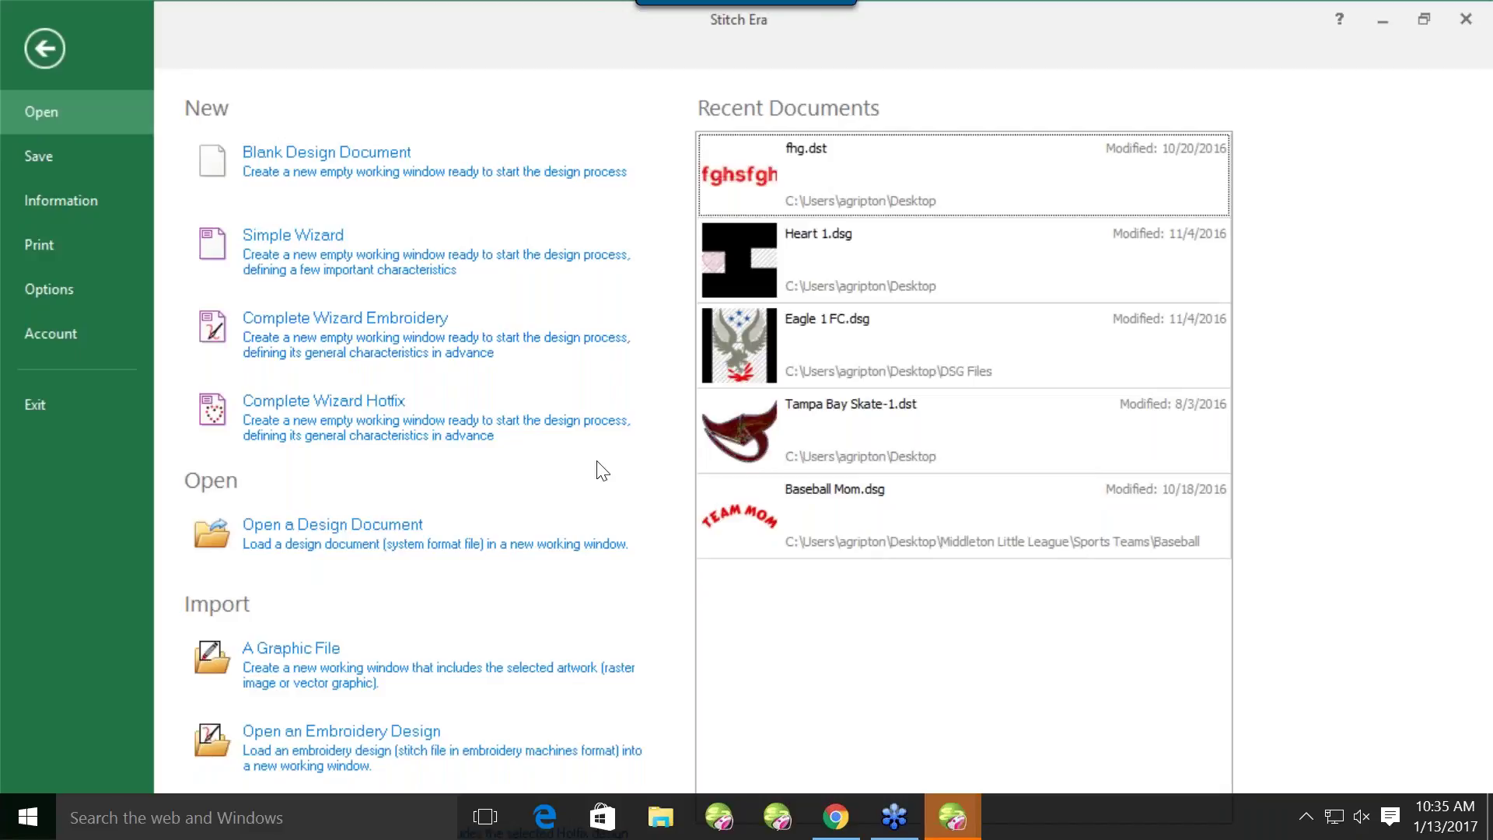
{"action": "left_click", "coordinate": [43, 45]}
{"action": "left_click", "coordinate": [137, 52]}
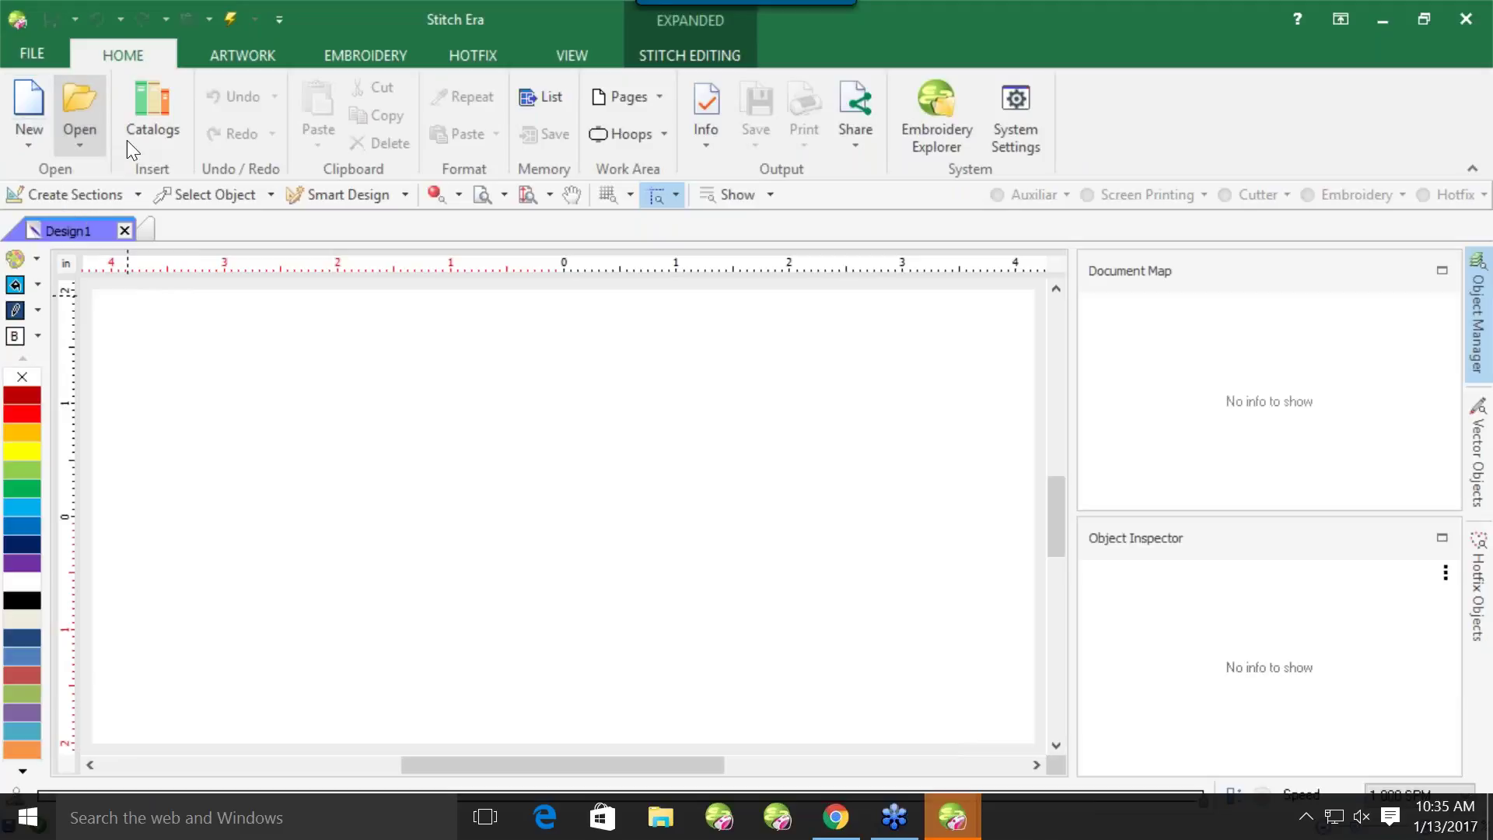
Open the Catalogs and set the media type to Native Designs (DSG)
{"action": "left_click", "coordinate": [154, 113]}
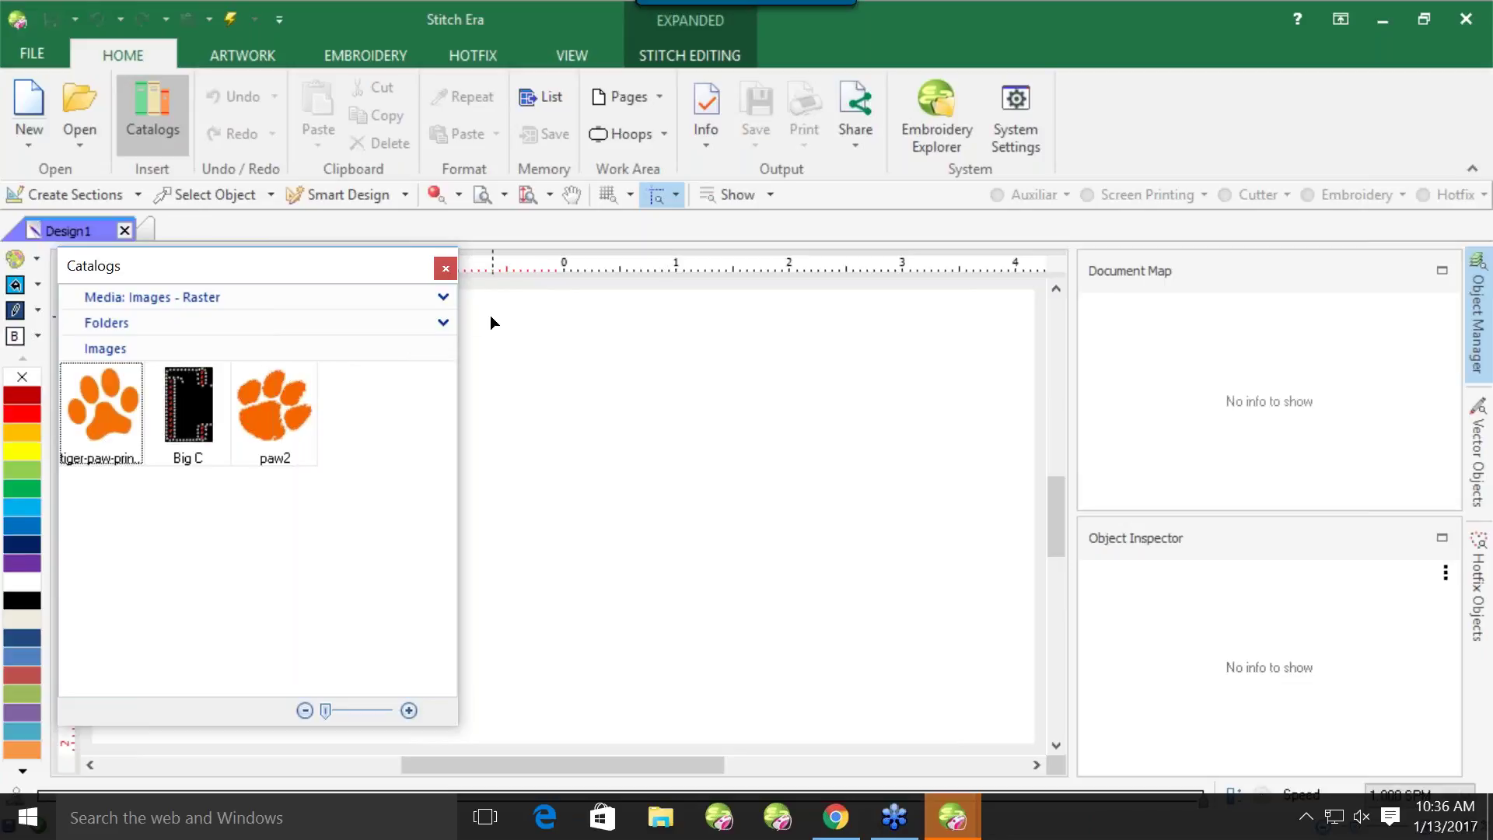
{"action": "left_click", "coordinate": [452, 297]}
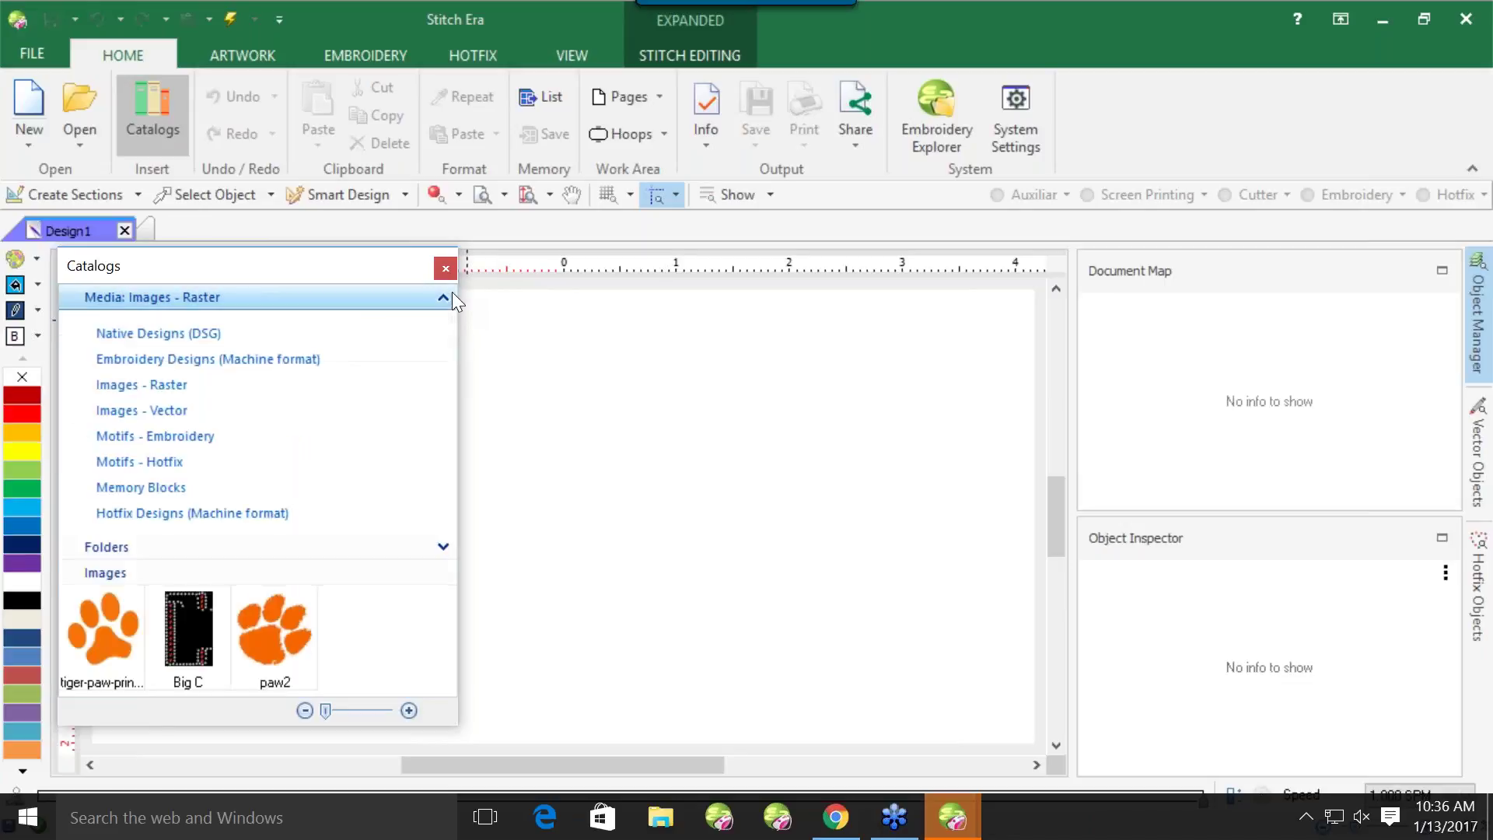
{"action": "left_click", "coordinate": [231, 332]}
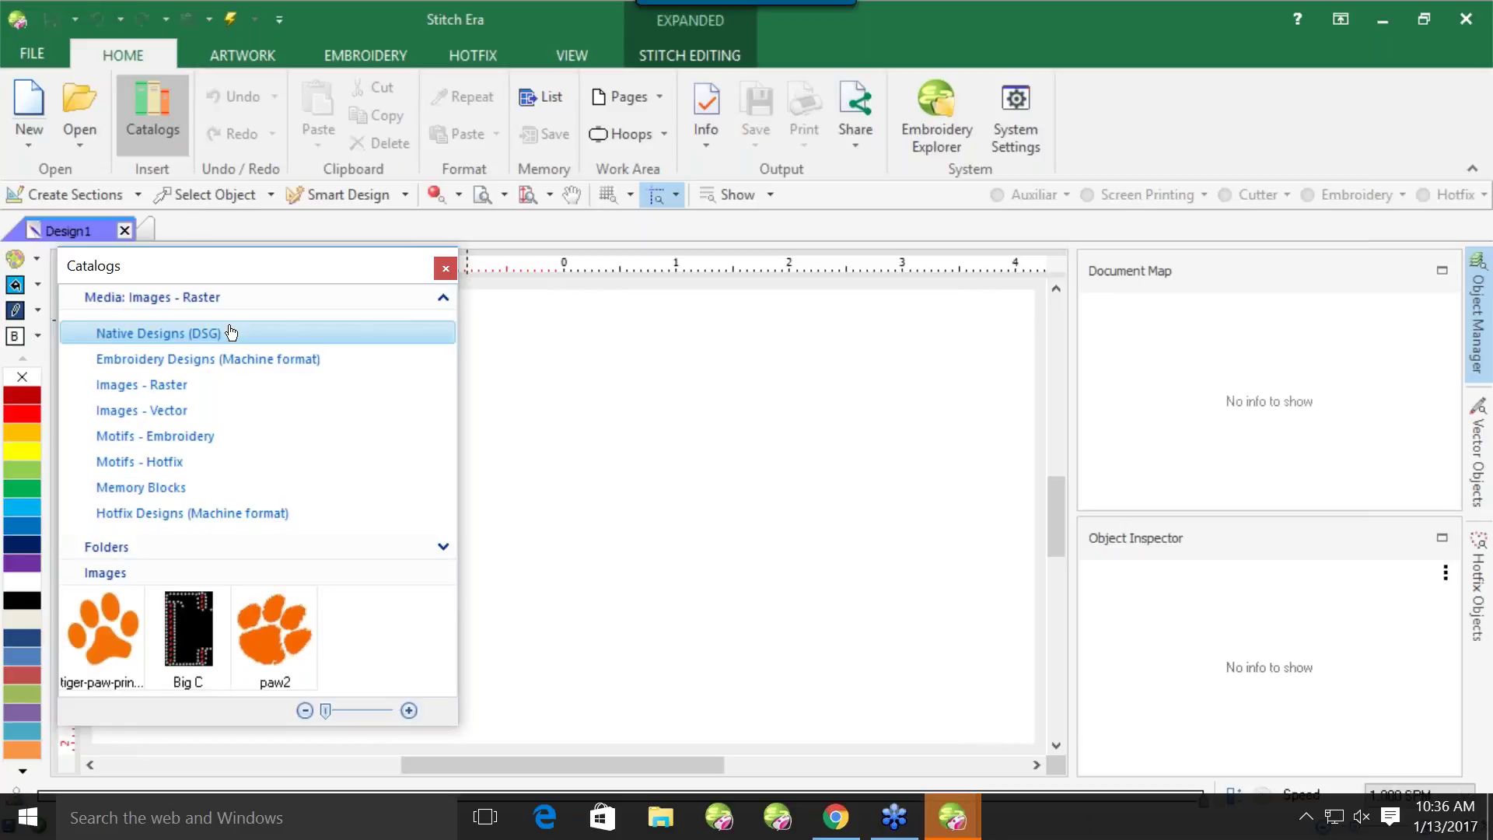
{"action": "left_click", "coordinate": [231, 333]}
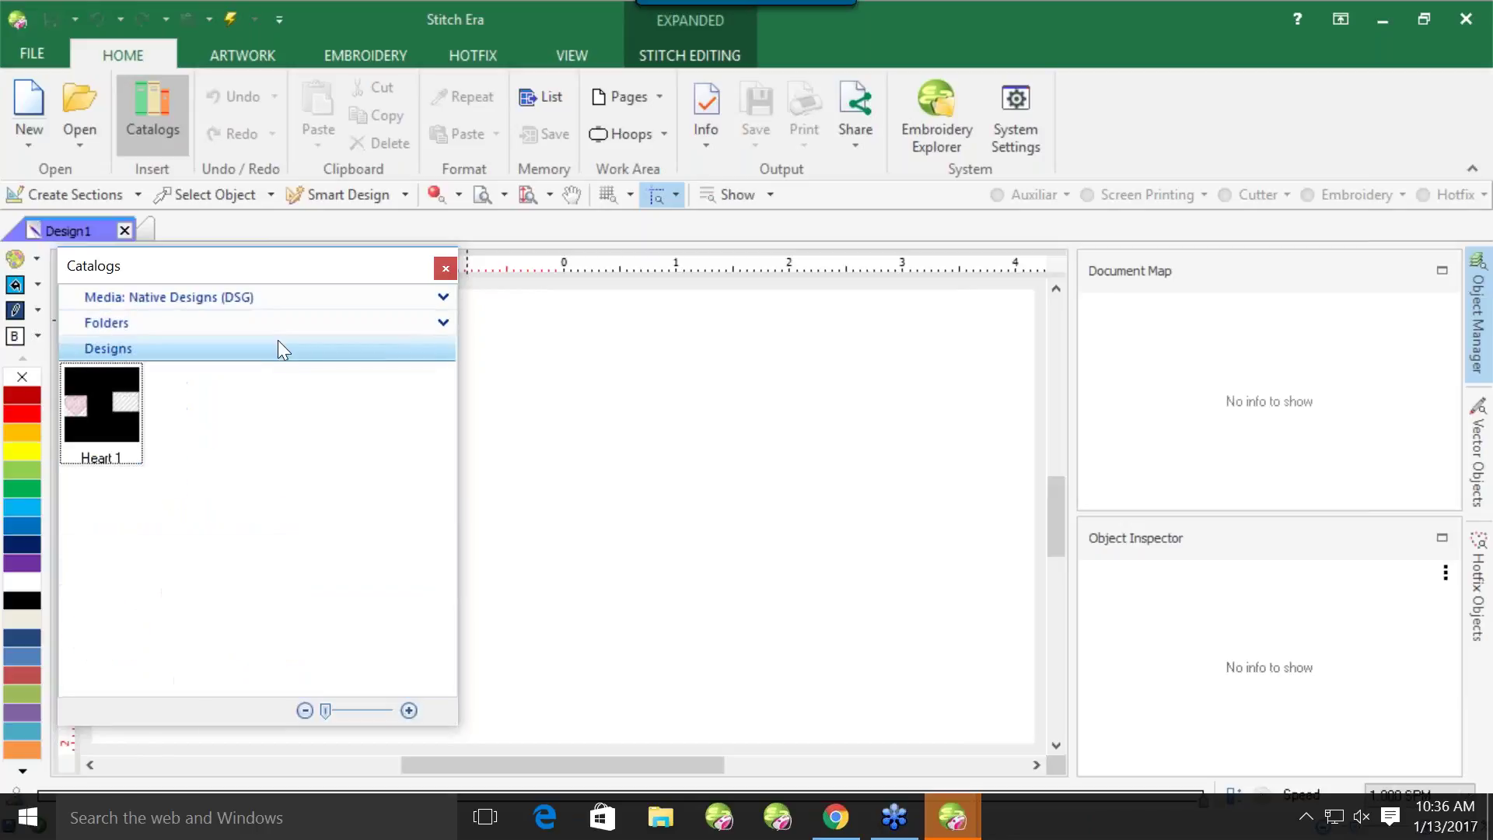
Expand the catalog's folder tree, select the Public folder under Users on drive C, and browse the other folders
{"action": "left_click", "coordinate": [161, 322]}
{"action": "scroll", "coordinate": [234, 443], "scroll_direction": "down", "scroll_amount": 5}
{"action": "left_click", "coordinate": [232, 483]}
{"action": "left_click", "coordinate": [220, 427]}
{"action": "left_click", "coordinate": [219, 446]}
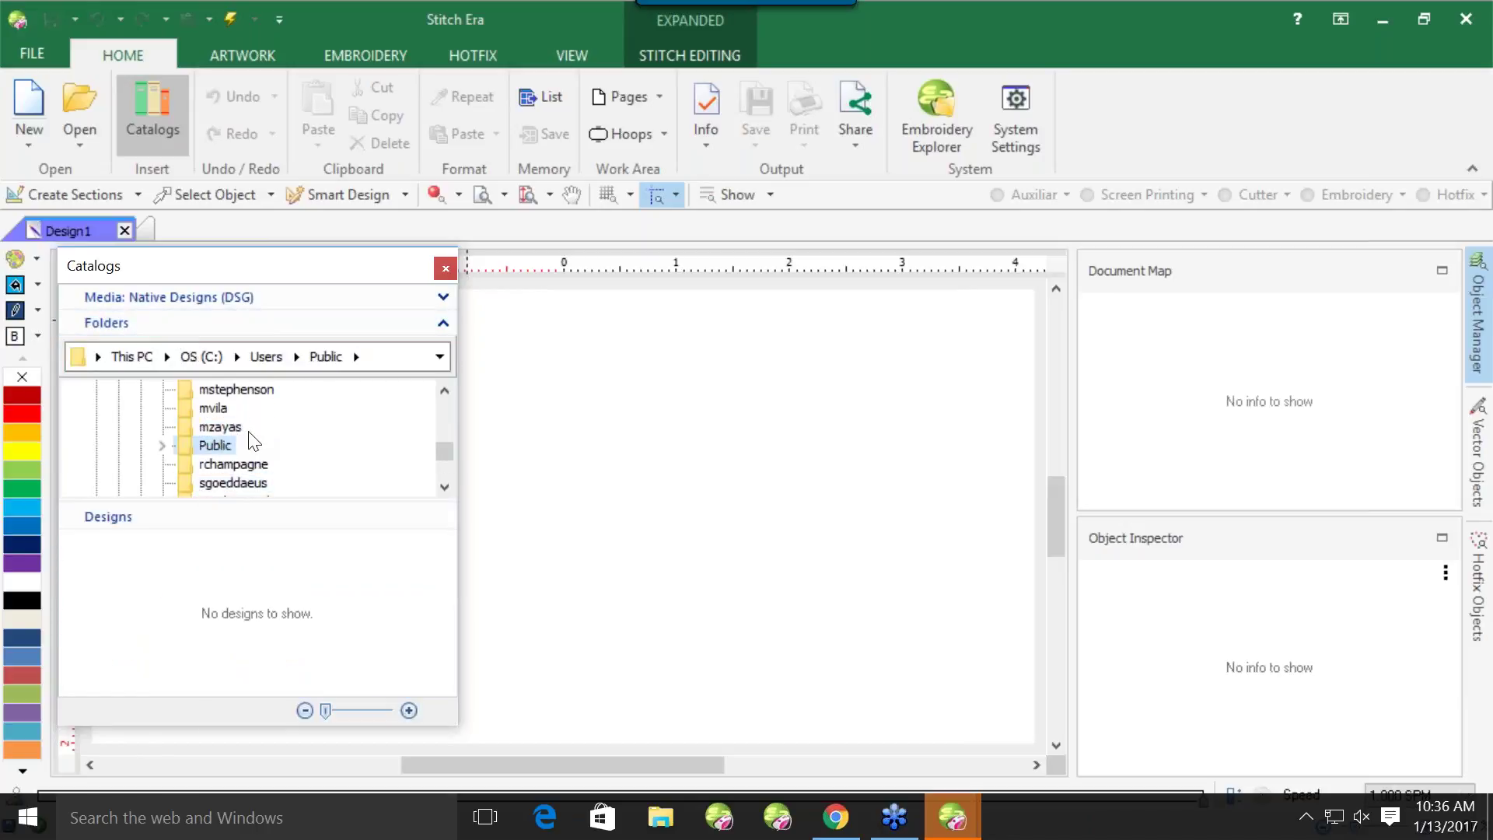
{"action": "scroll", "coordinate": [230, 440], "scroll_direction": "up", "scroll_amount": 2}
{"action": "scroll", "coordinate": [230, 440], "scroll_direction": "up", "scroll_amount": 10}
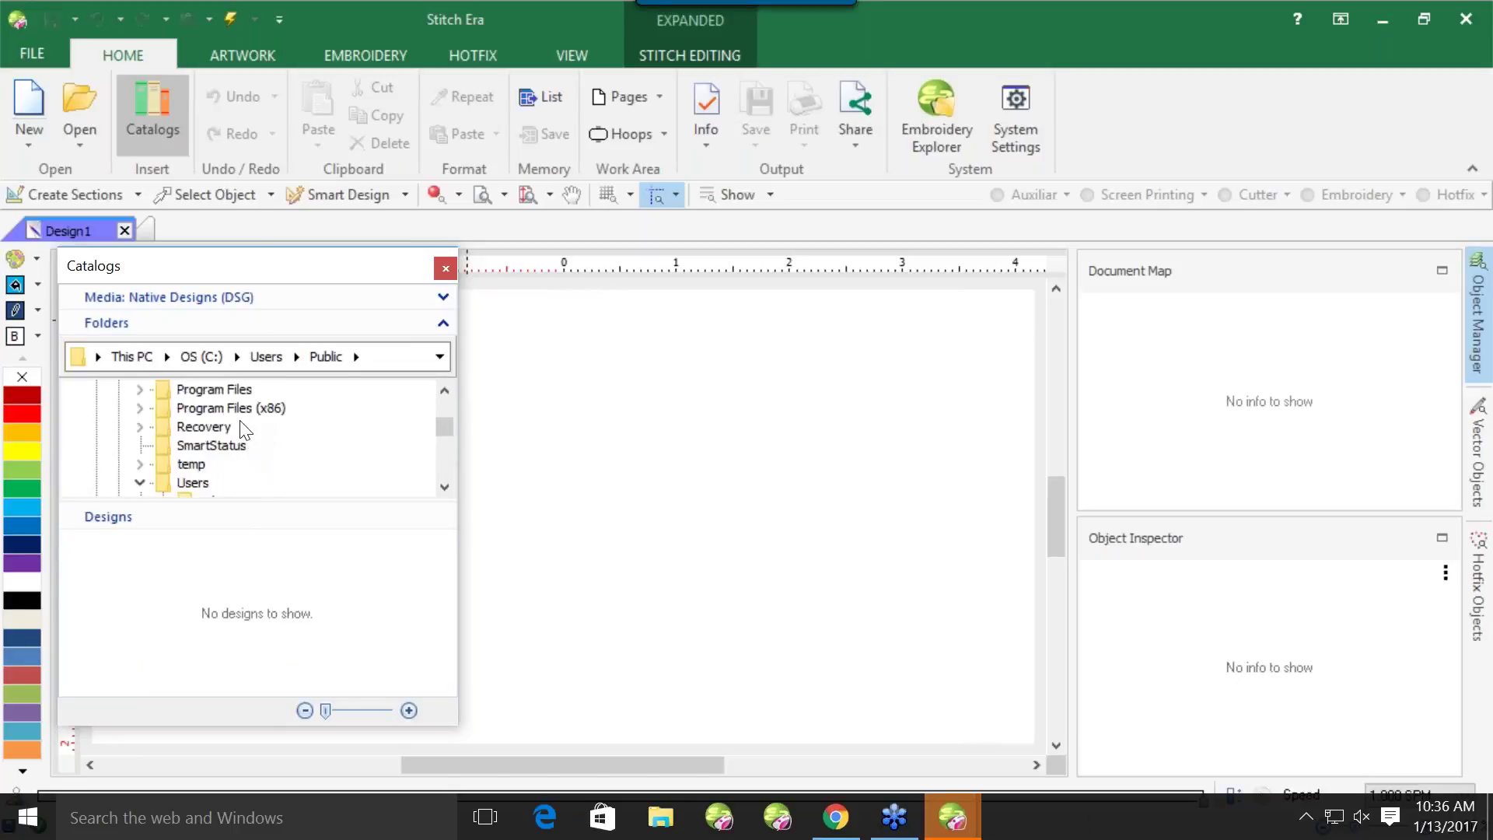
{"action": "scroll", "coordinate": [292, 421], "scroll_direction": "up", "scroll_amount": 1}
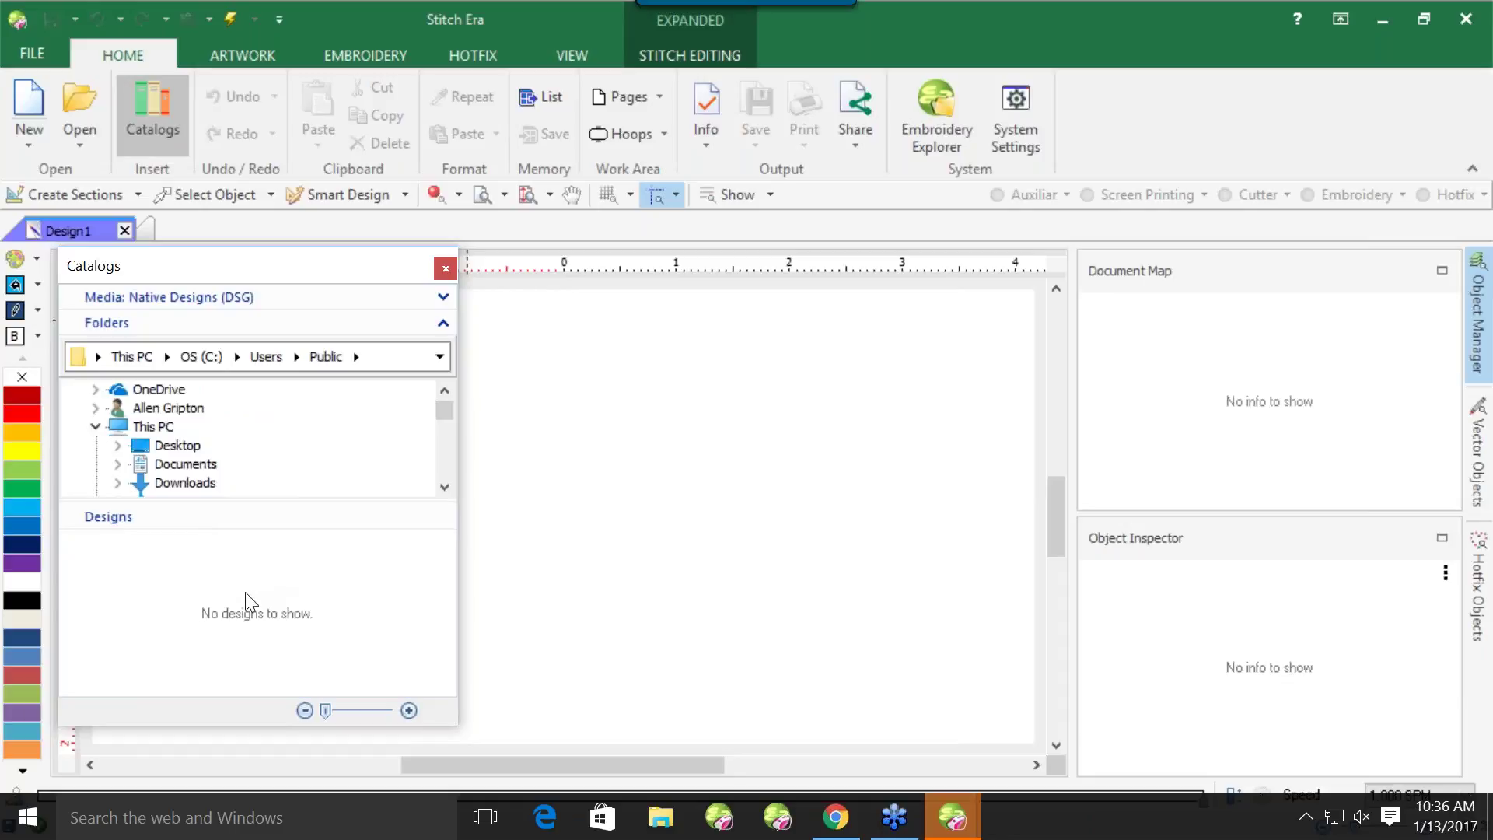
Set the catalog folder to Desktop, collapse the folder list, and switch the media type to Embroidery Designs (Machine format)
{"action": "left_click", "coordinate": [447, 292]}
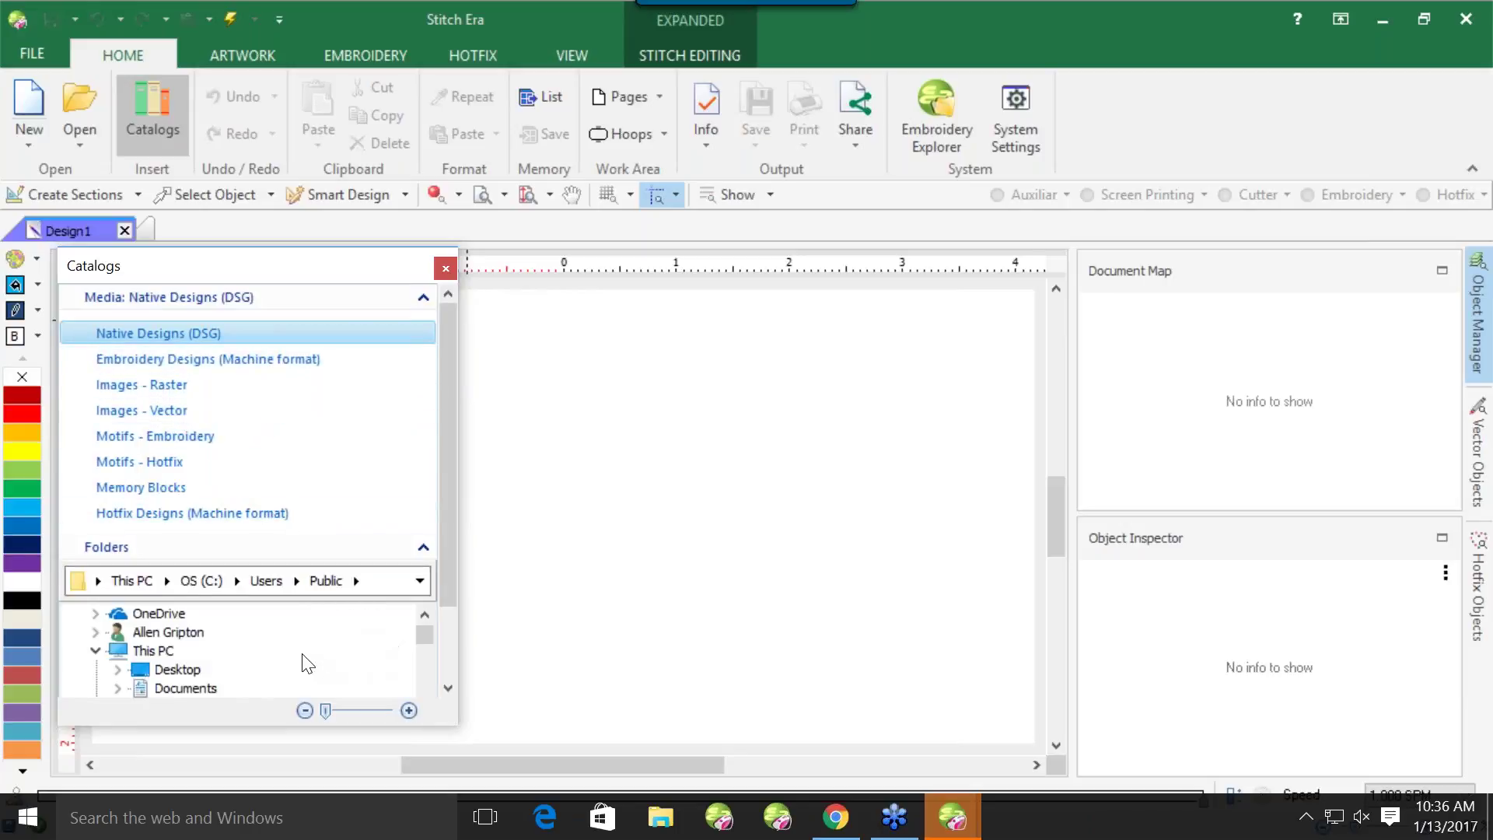
{"action": "left_click", "coordinate": [189, 672]}
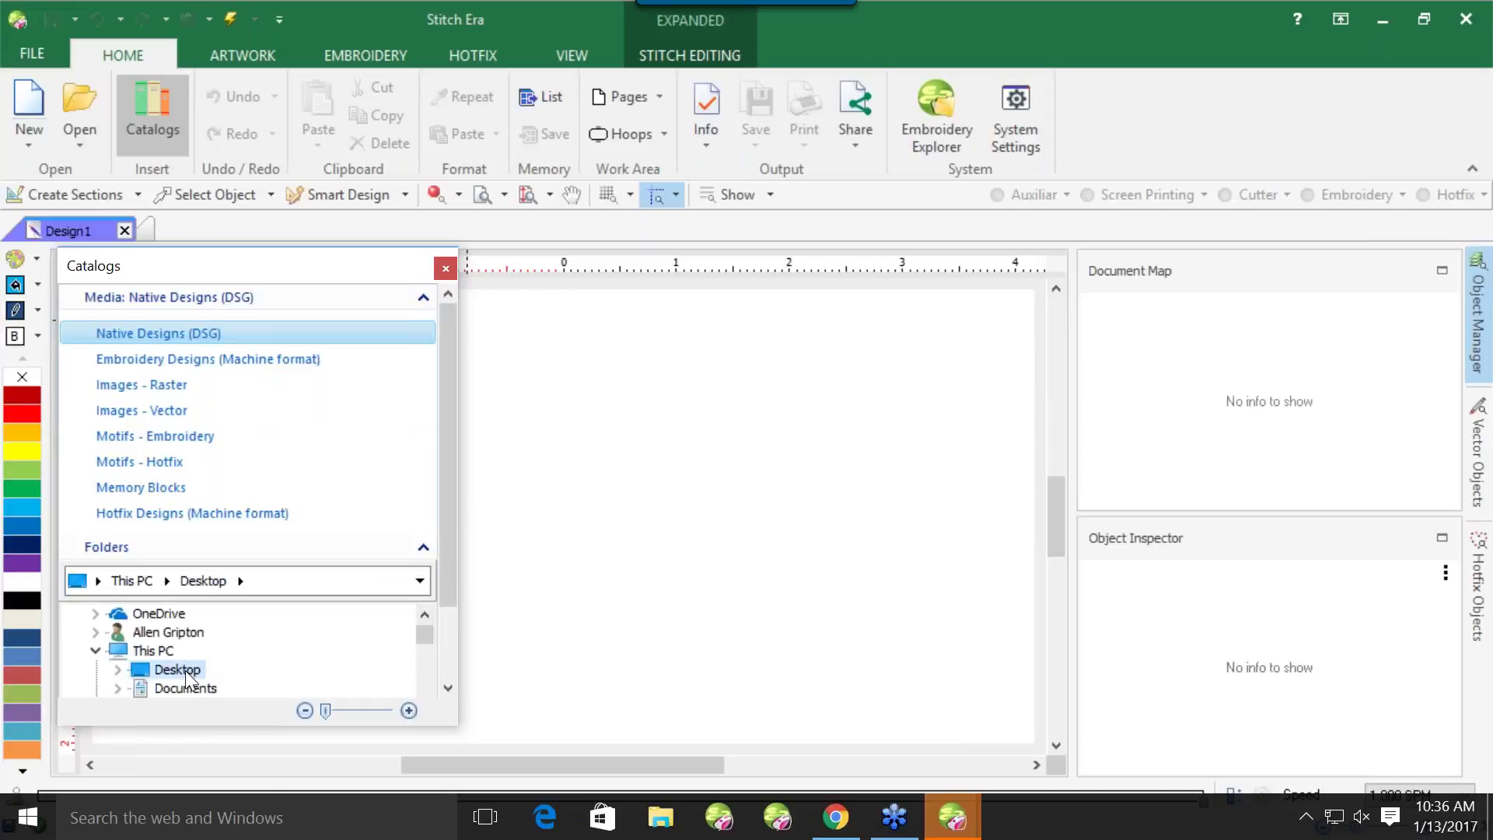
{"action": "left_click", "coordinate": [422, 553]}
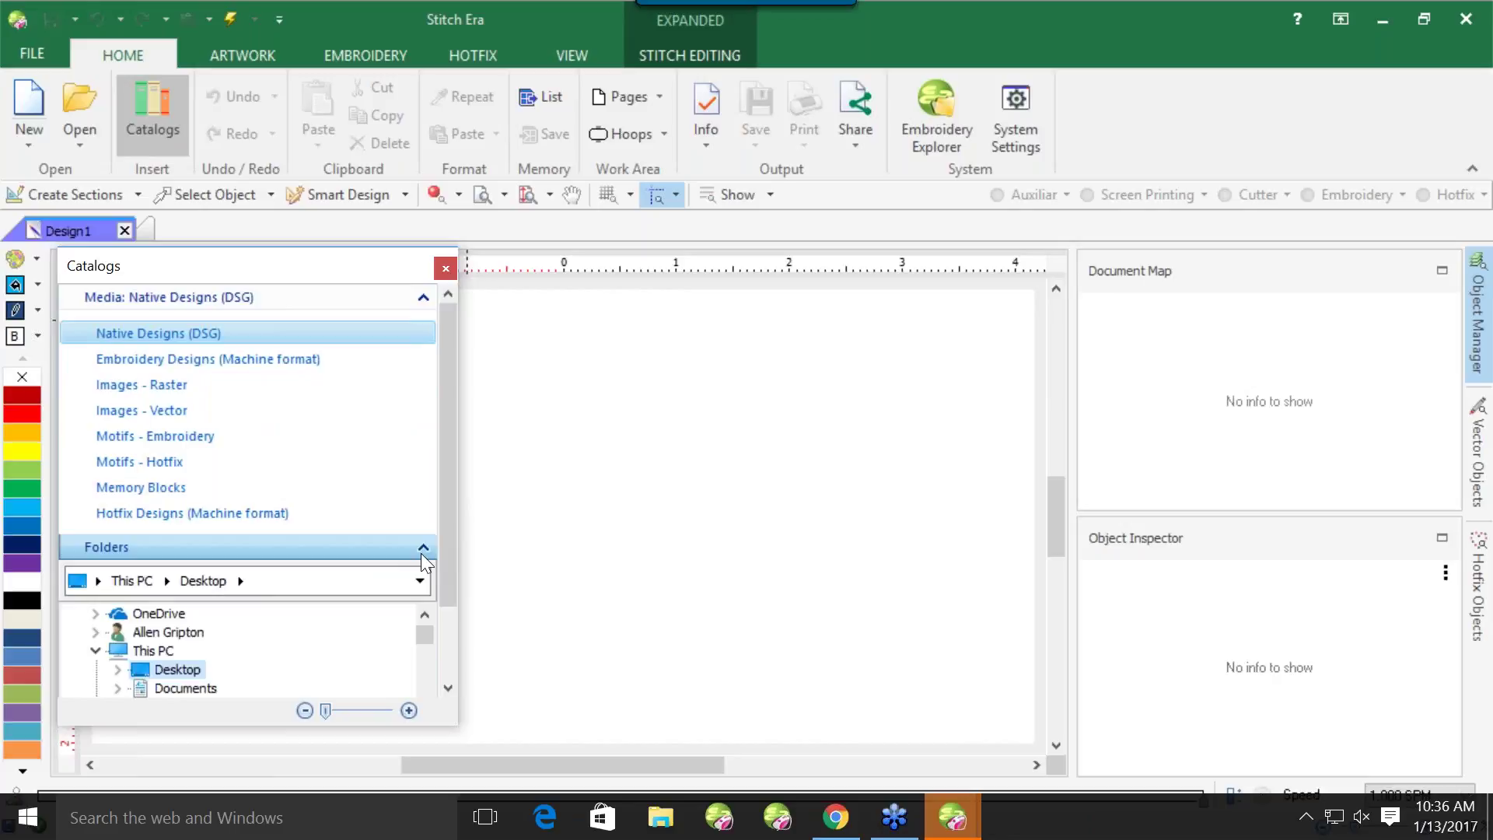
{"action": "left_click", "coordinate": [96, 651]}
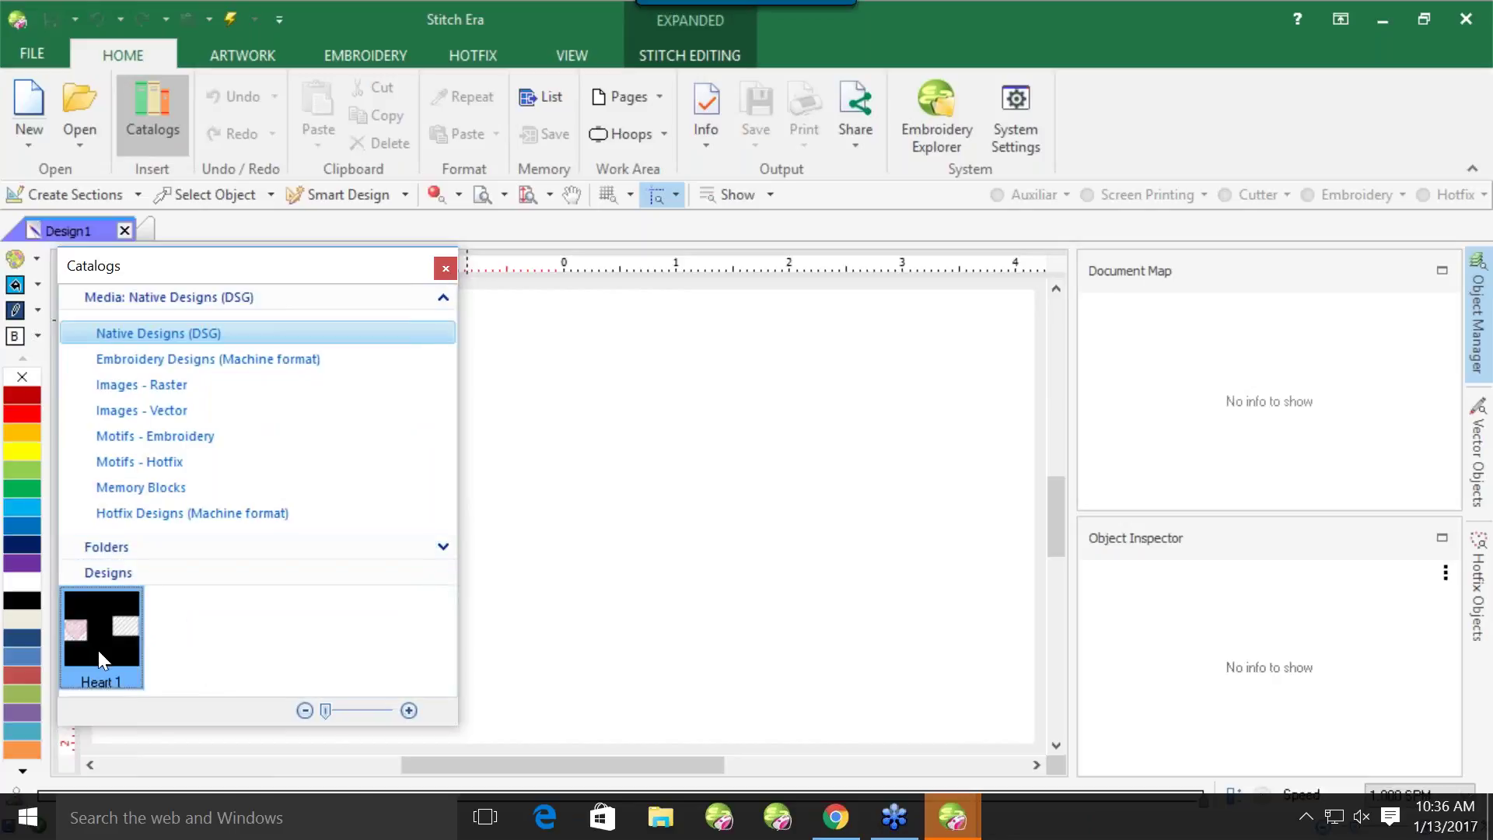
{"action": "left_click", "coordinate": [190, 363]}
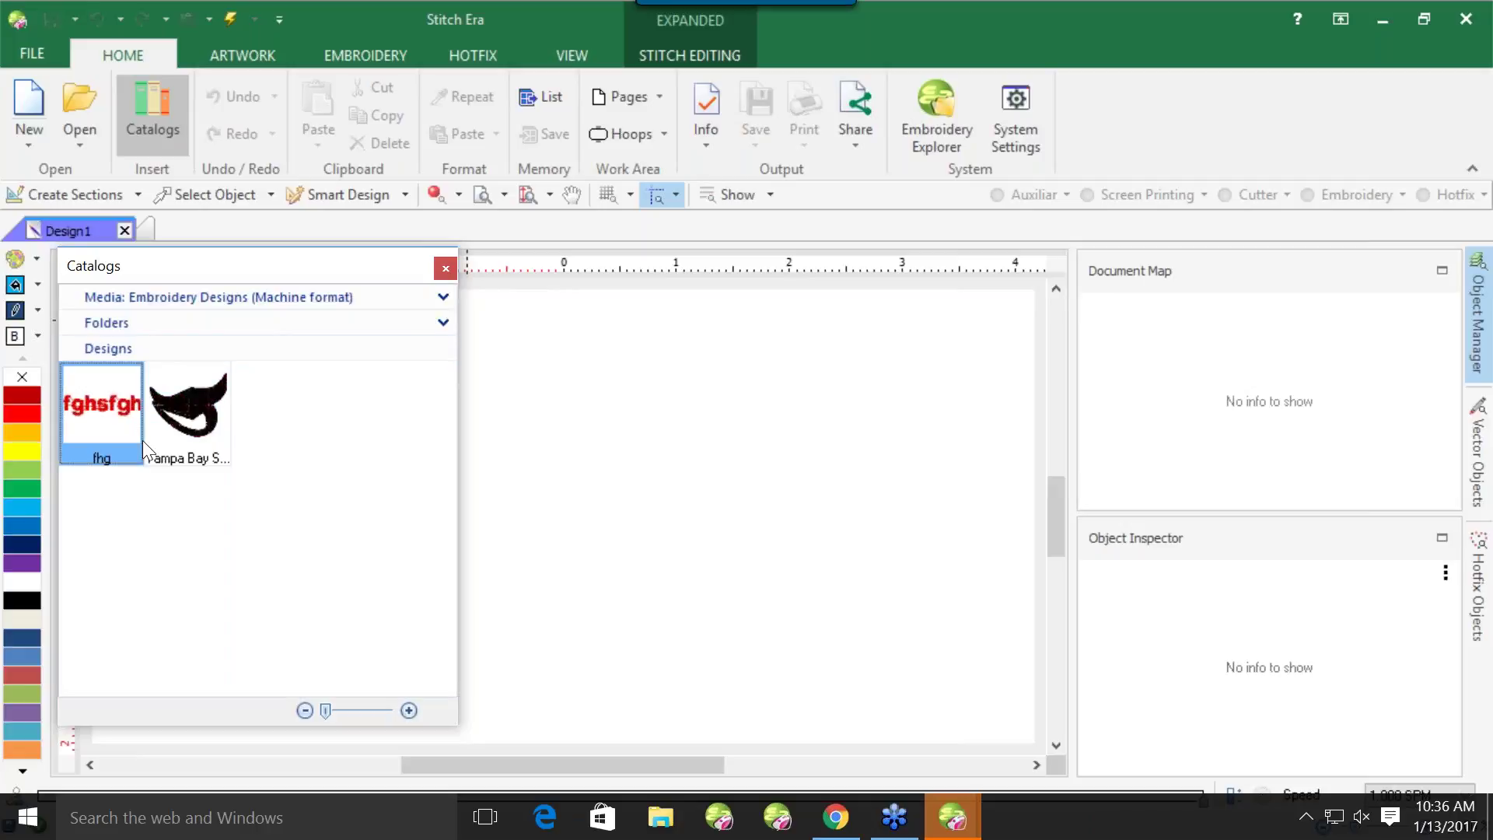
Switch the catalog to Images - Raster and insert the tiger paw print image into the design
{"action": "left_click", "coordinate": [444, 298]}
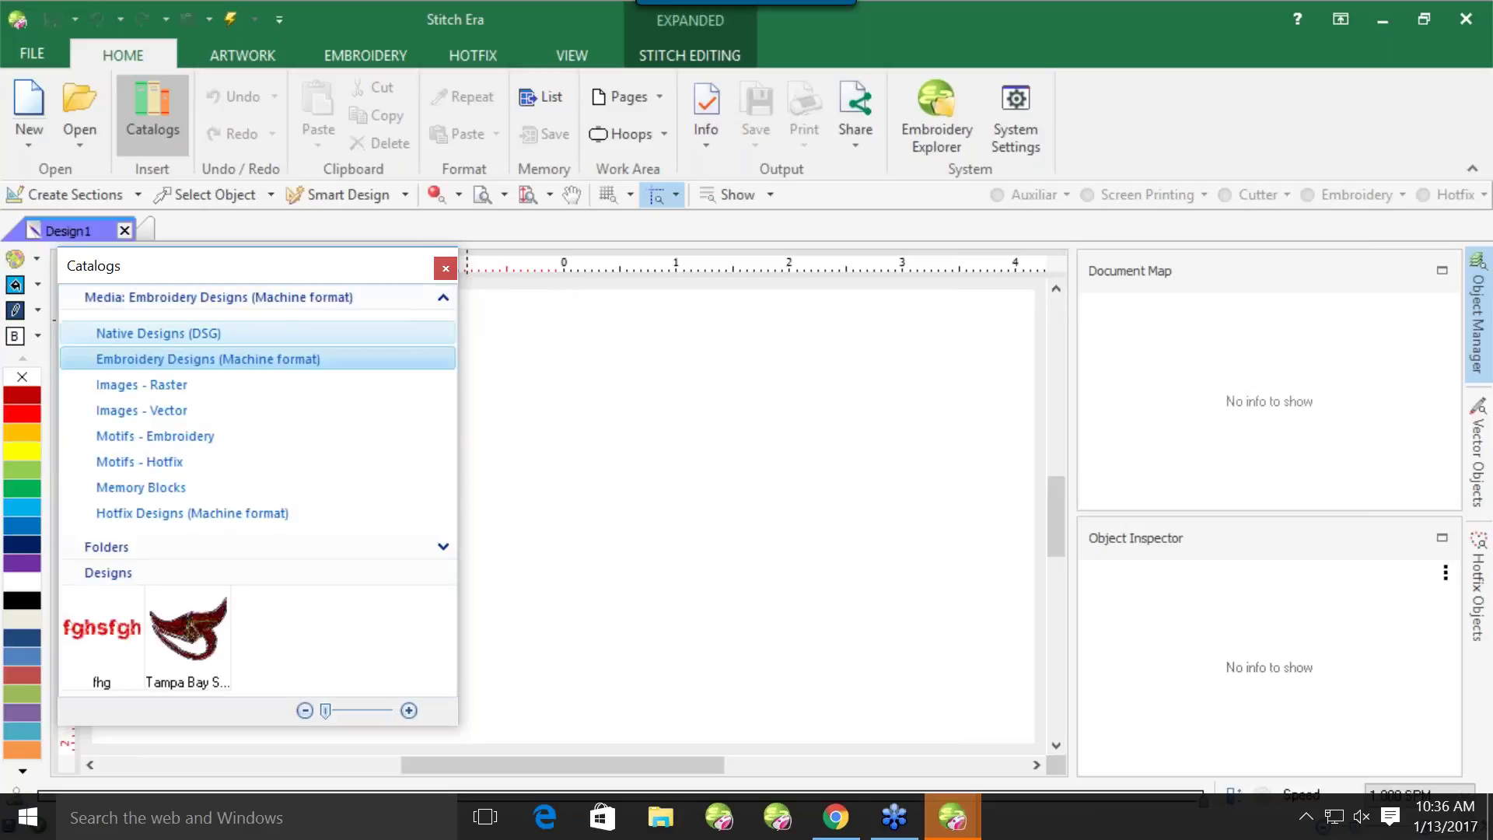
{"action": "left_click", "coordinate": [201, 389]}
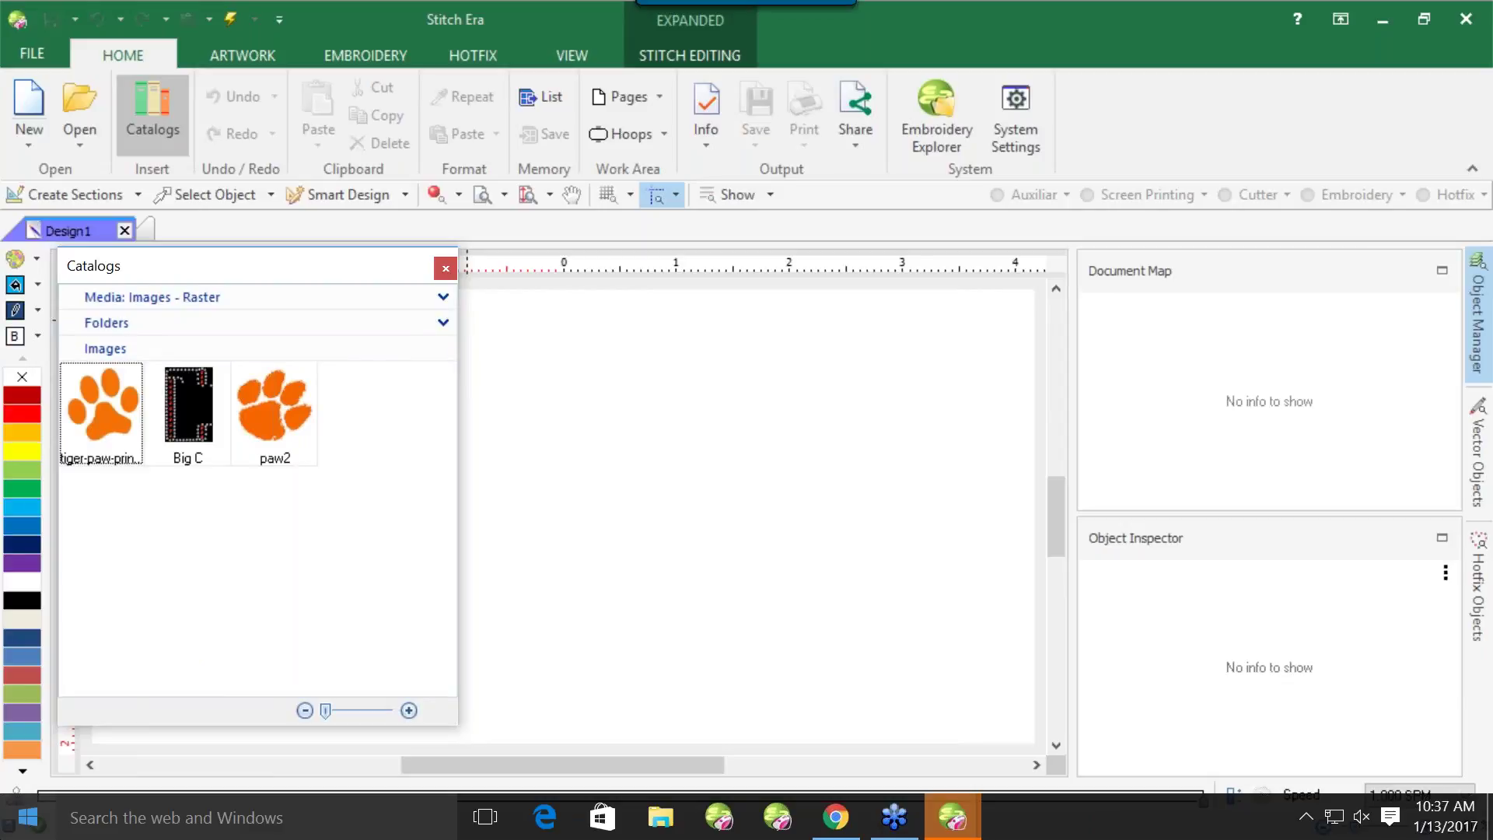
{"action": "left_click", "coordinate": [268, 404]}
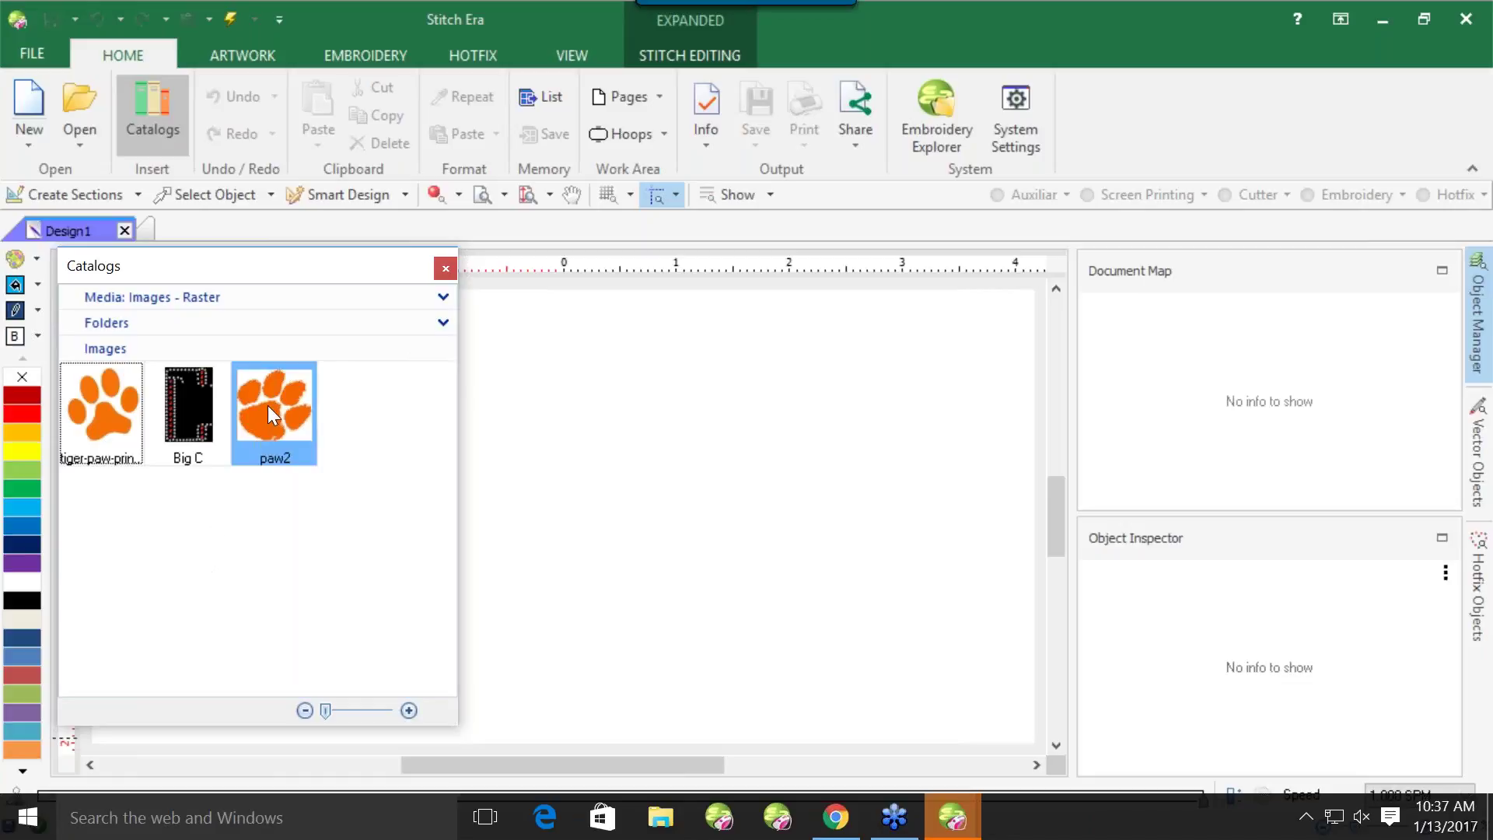
{"action": "left_click", "coordinate": [106, 394]}
{"action": "left_click_drag", "start_coordinate": [106, 393], "coordinate": [734, 430]}
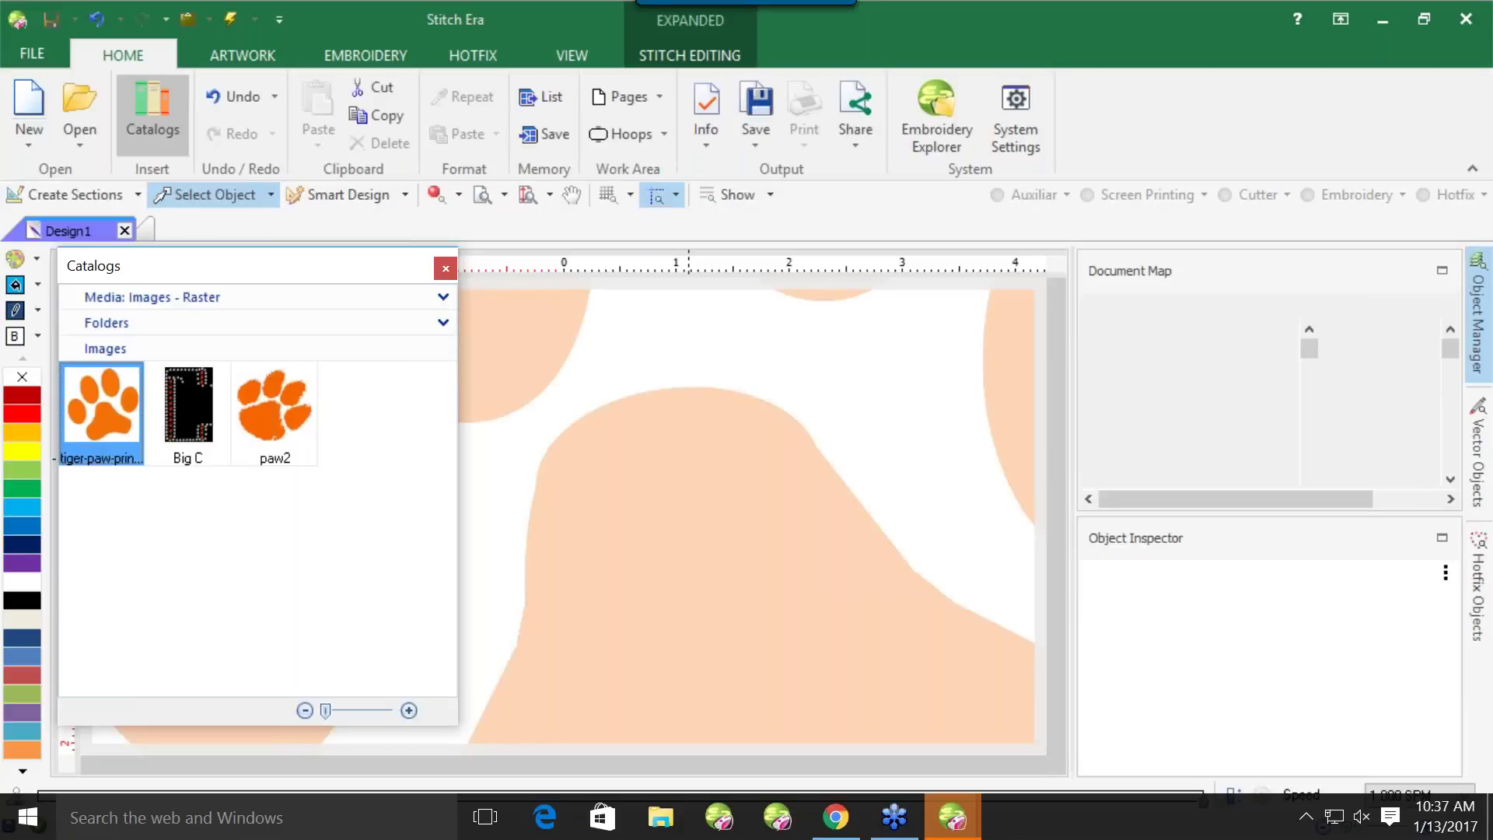
Switch the catalog to Images - Vector and look through its artwork down to the end of the list
{"action": "left_click", "coordinate": [440, 298]}
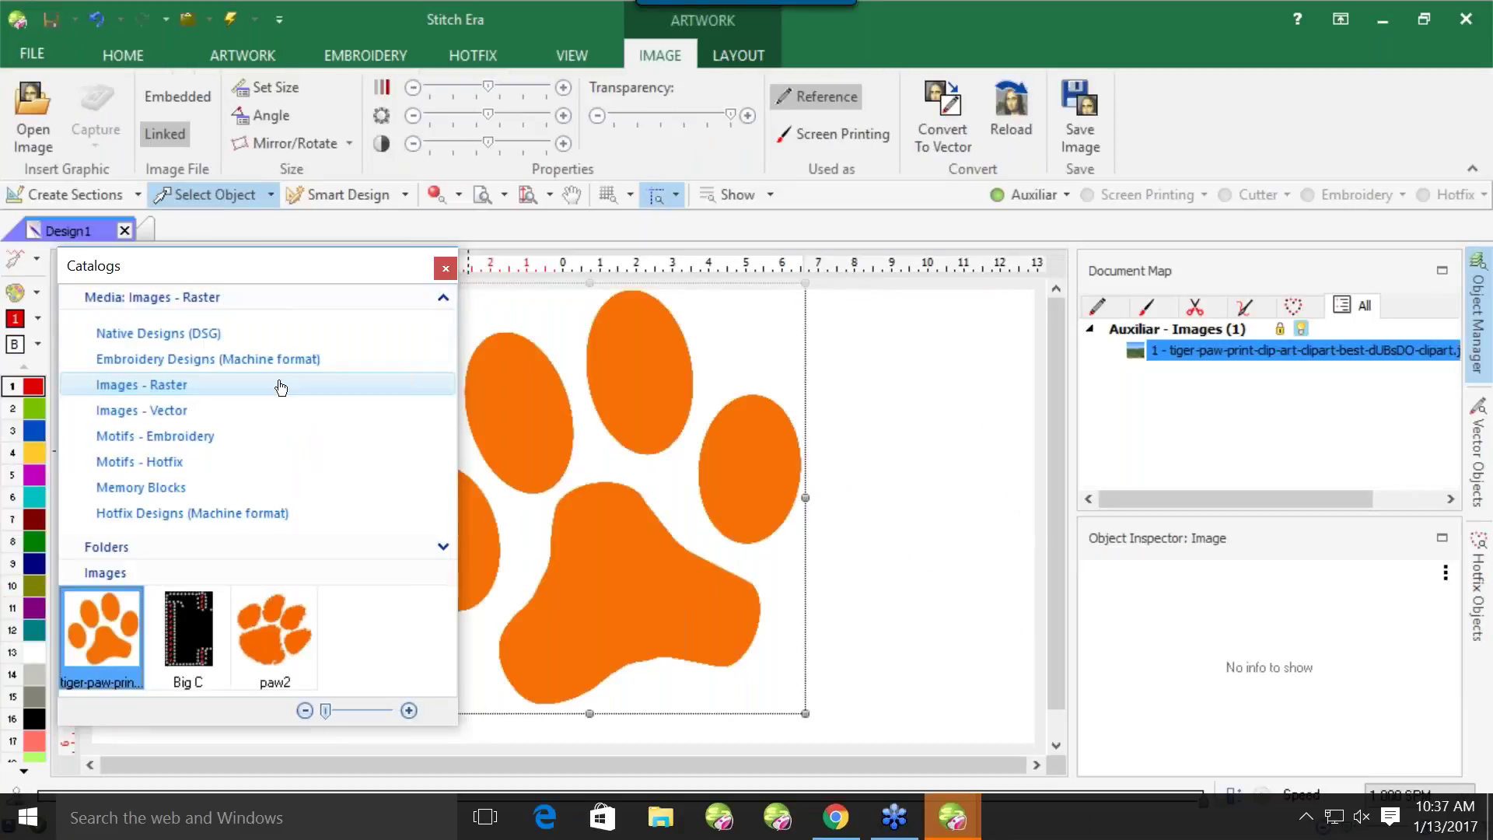
{"action": "left_click", "coordinate": [227, 409]}
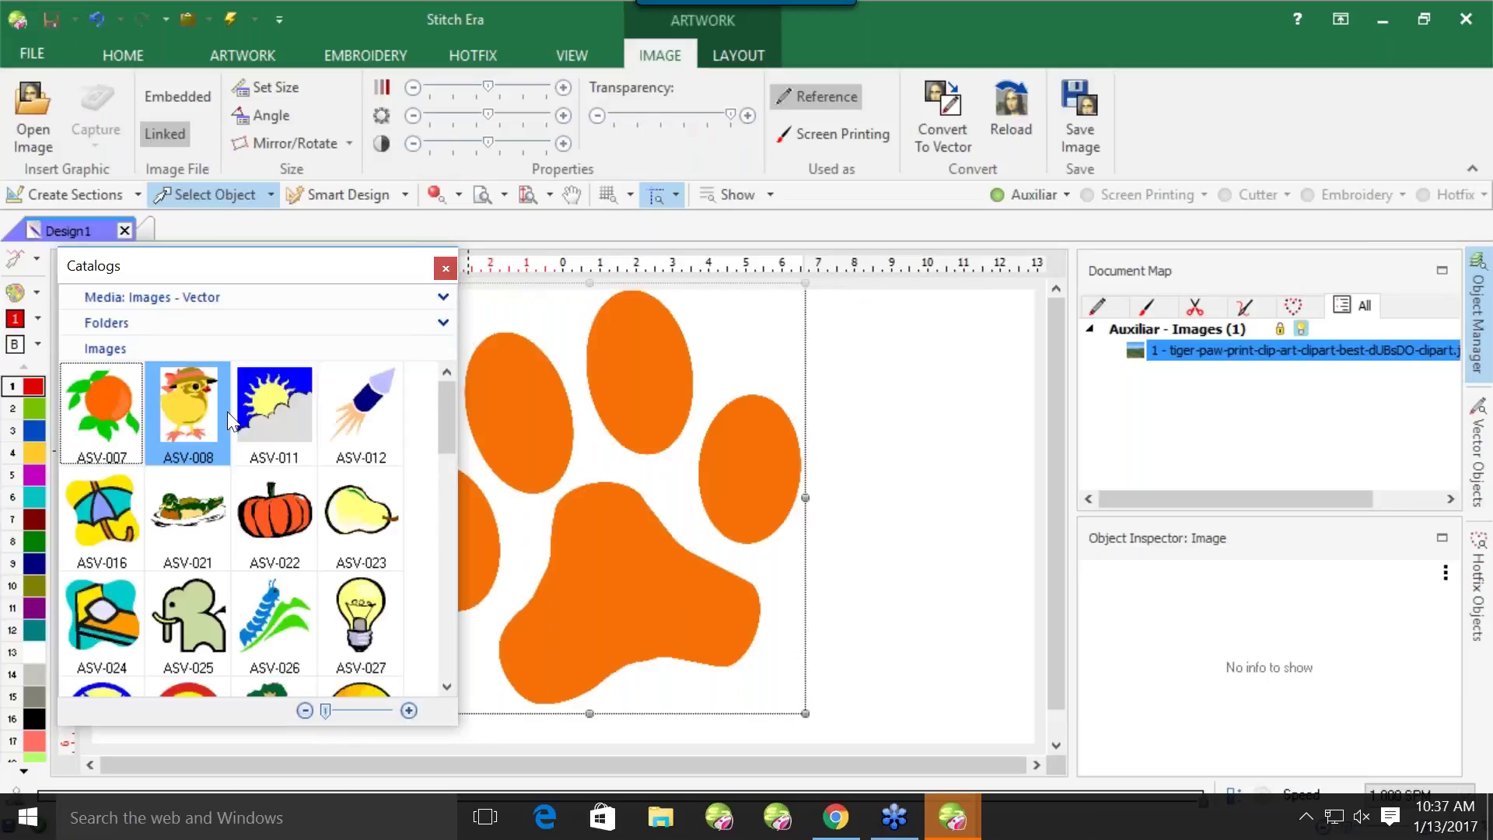
{"action": "left_click_drag", "start_coordinate": [443, 406], "coordinate": [410, 520]}
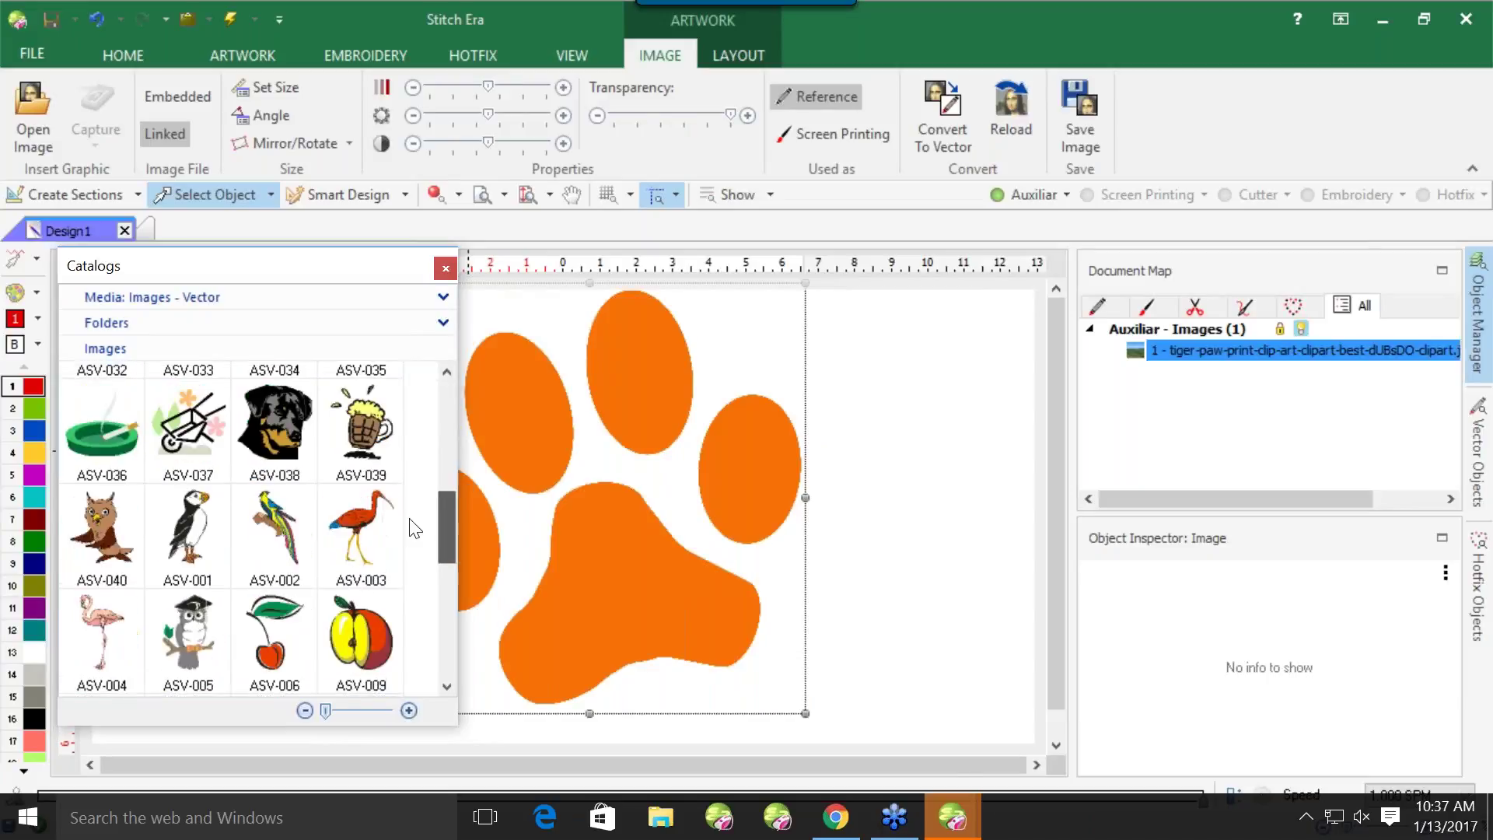
{"action": "scroll", "coordinate": [412, 529], "scroll_direction": "down", "scroll_amount": 5}
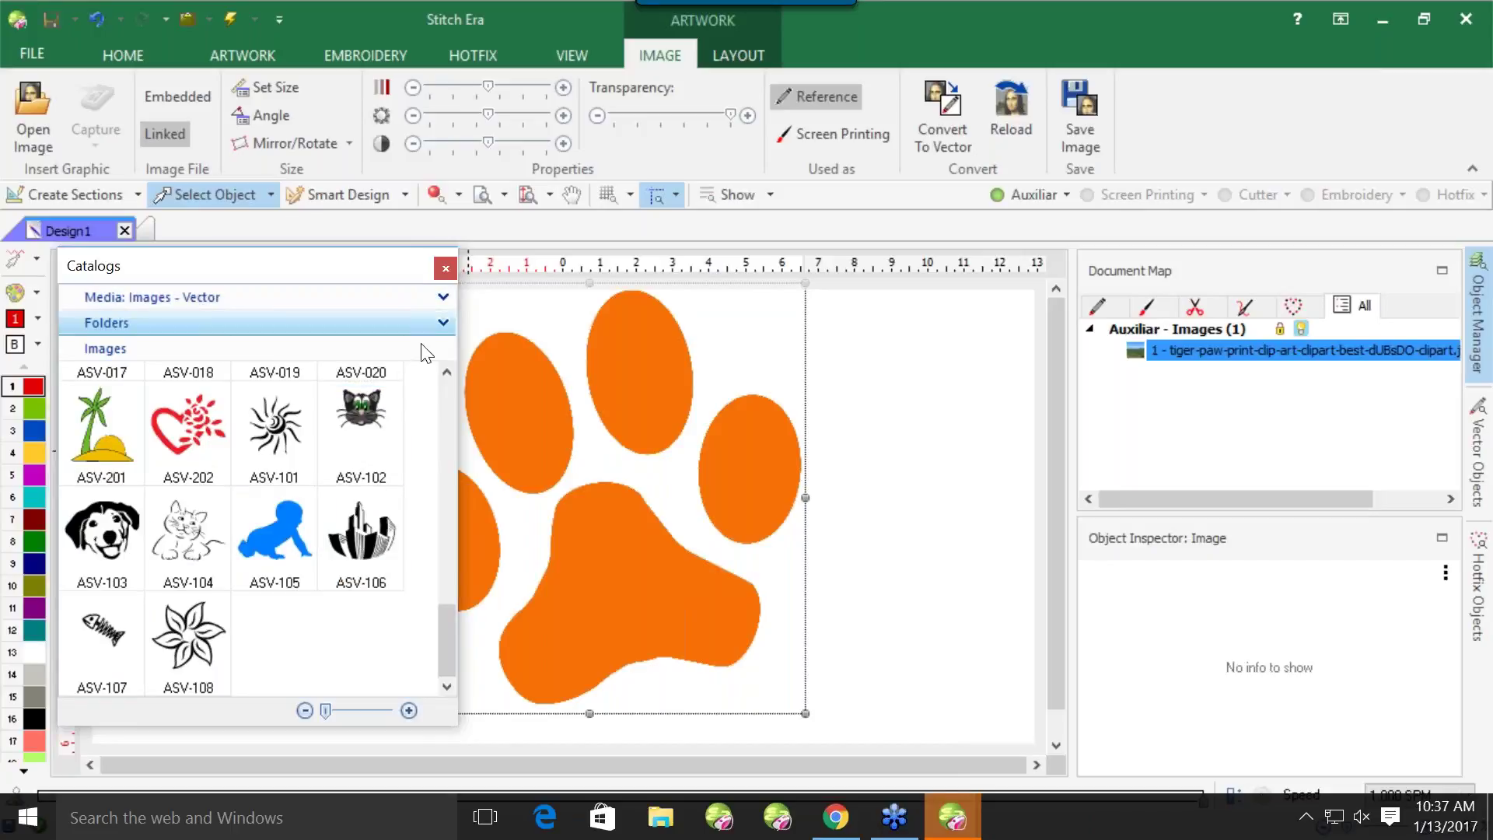
Switch the catalog to Motifs - Embroidery and show the Animals and Bugs category with its subcategory
{"action": "left_click", "coordinate": [443, 303]}
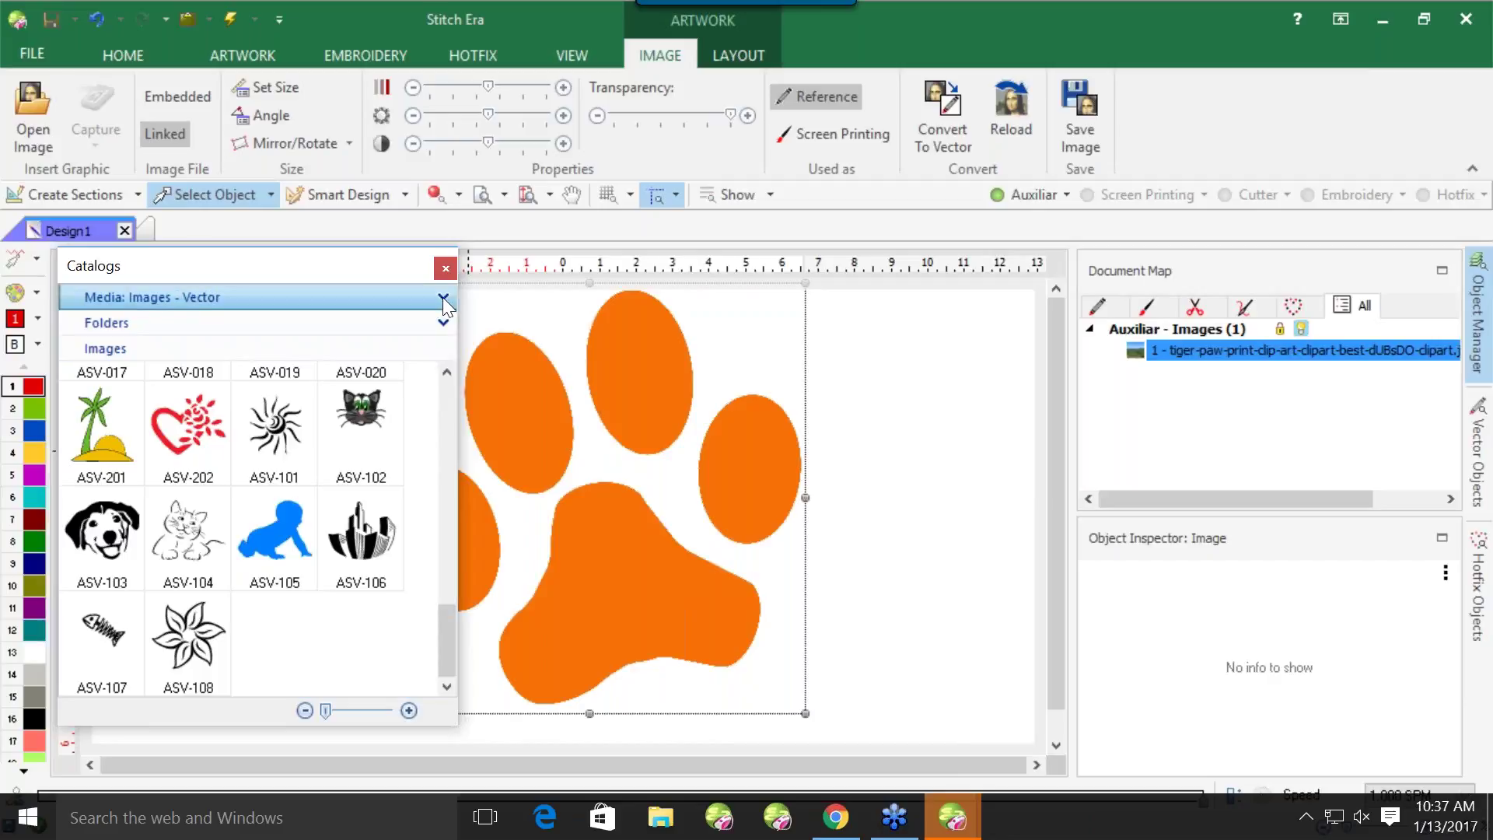
{"action": "left_click", "coordinate": [241, 437]}
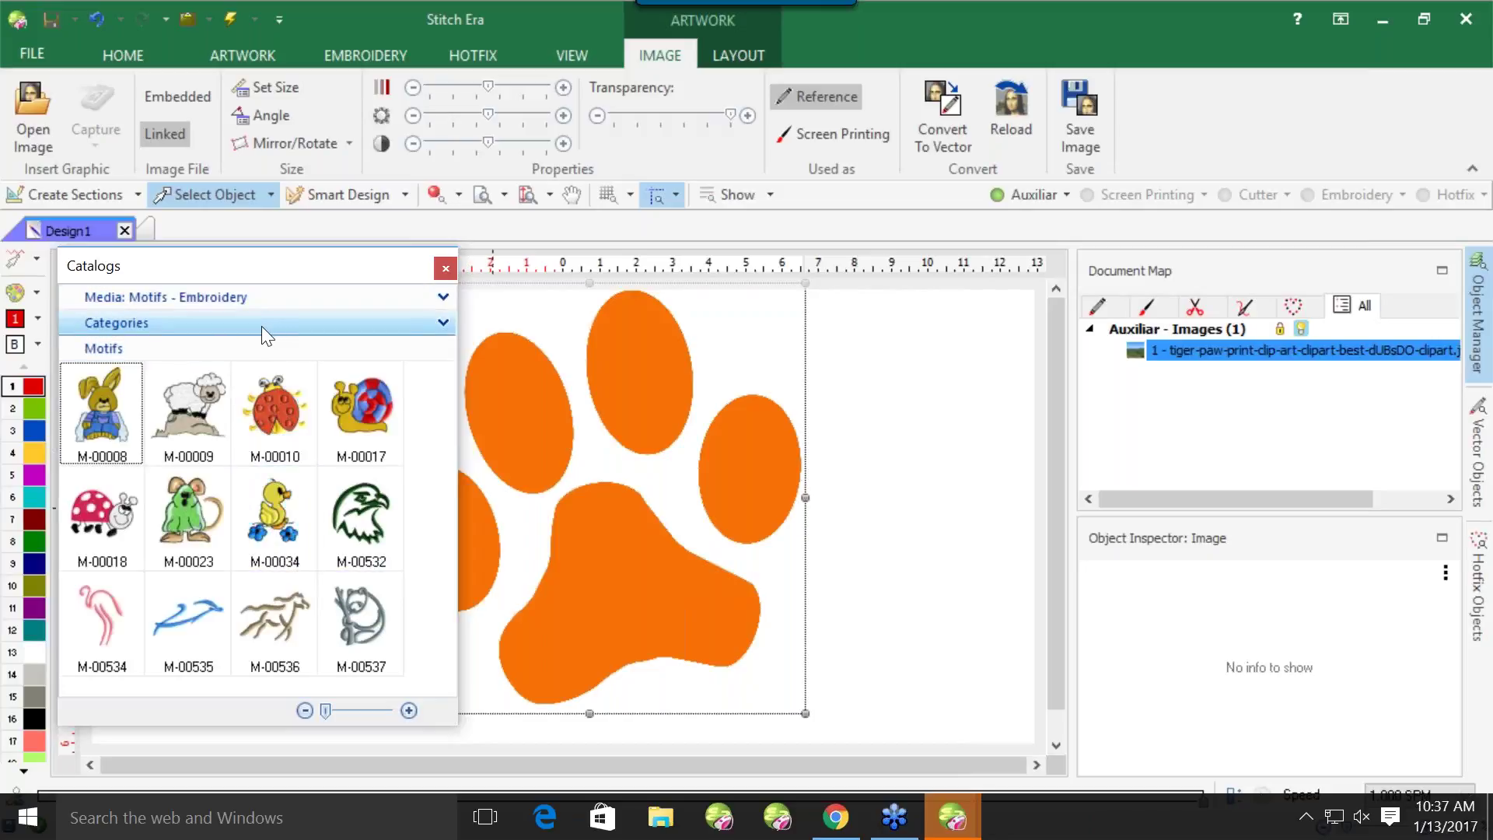
{"action": "left_click", "coordinate": [438, 327]}
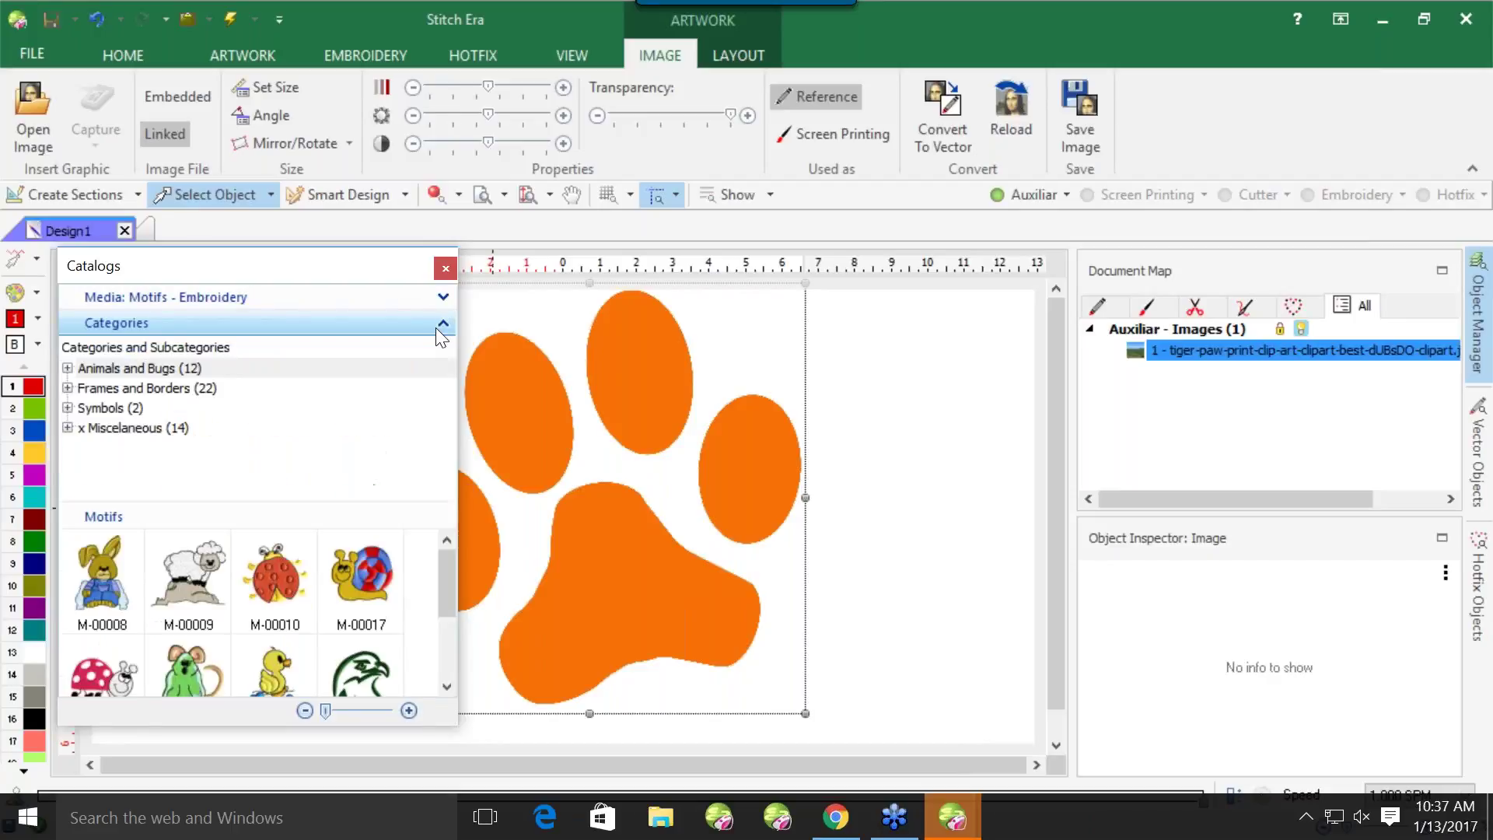
{"action": "left_click", "coordinate": [70, 370]}
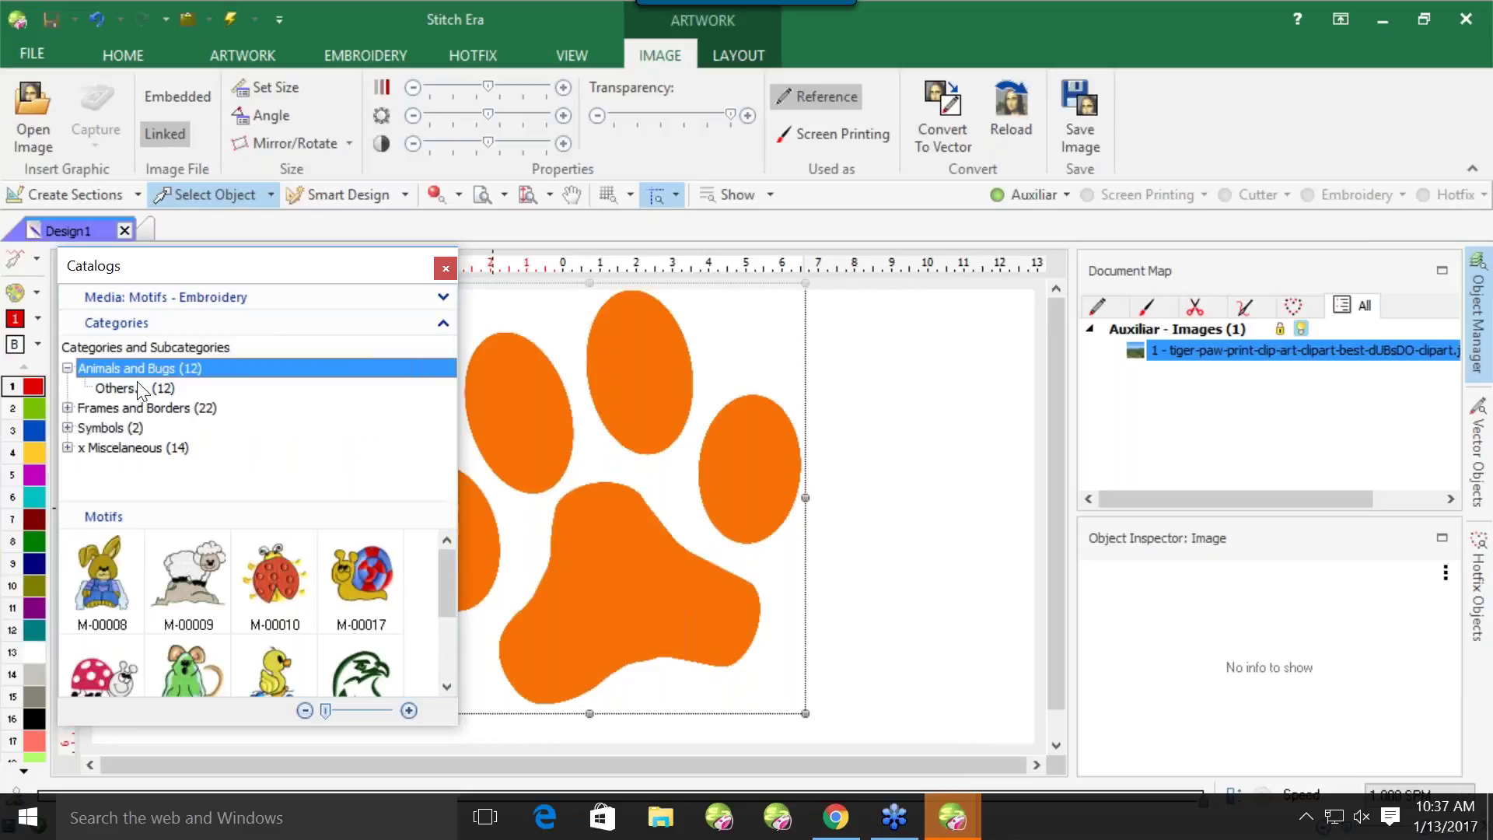
{"action": "left_click", "coordinate": [225, 566]}
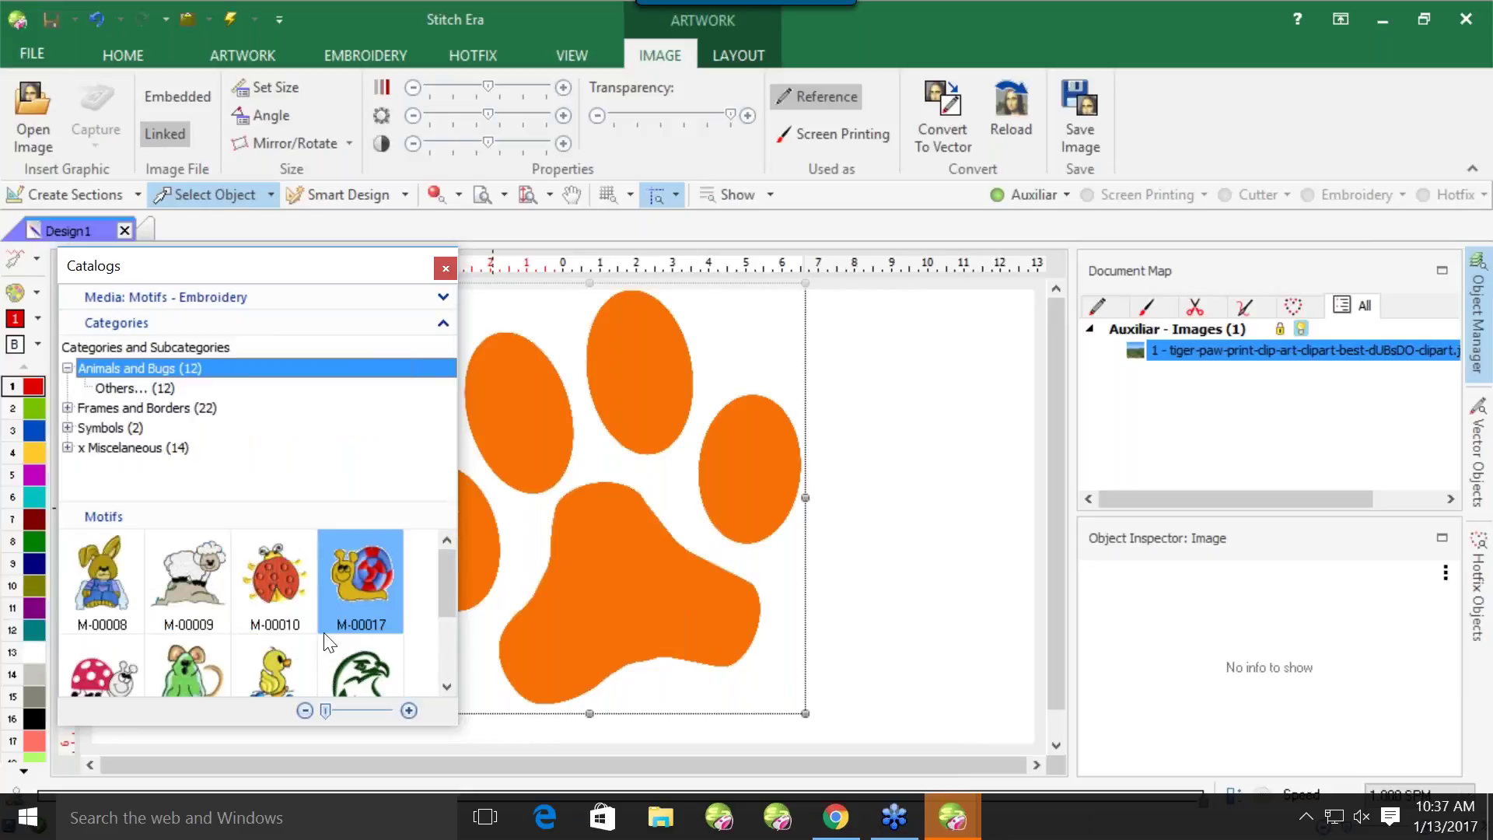
Look through the embroidery motifs in the Frames and Borders, Symbols and x Miscelaneous categories
{"action": "left_click", "coordinate": [113, 407]}
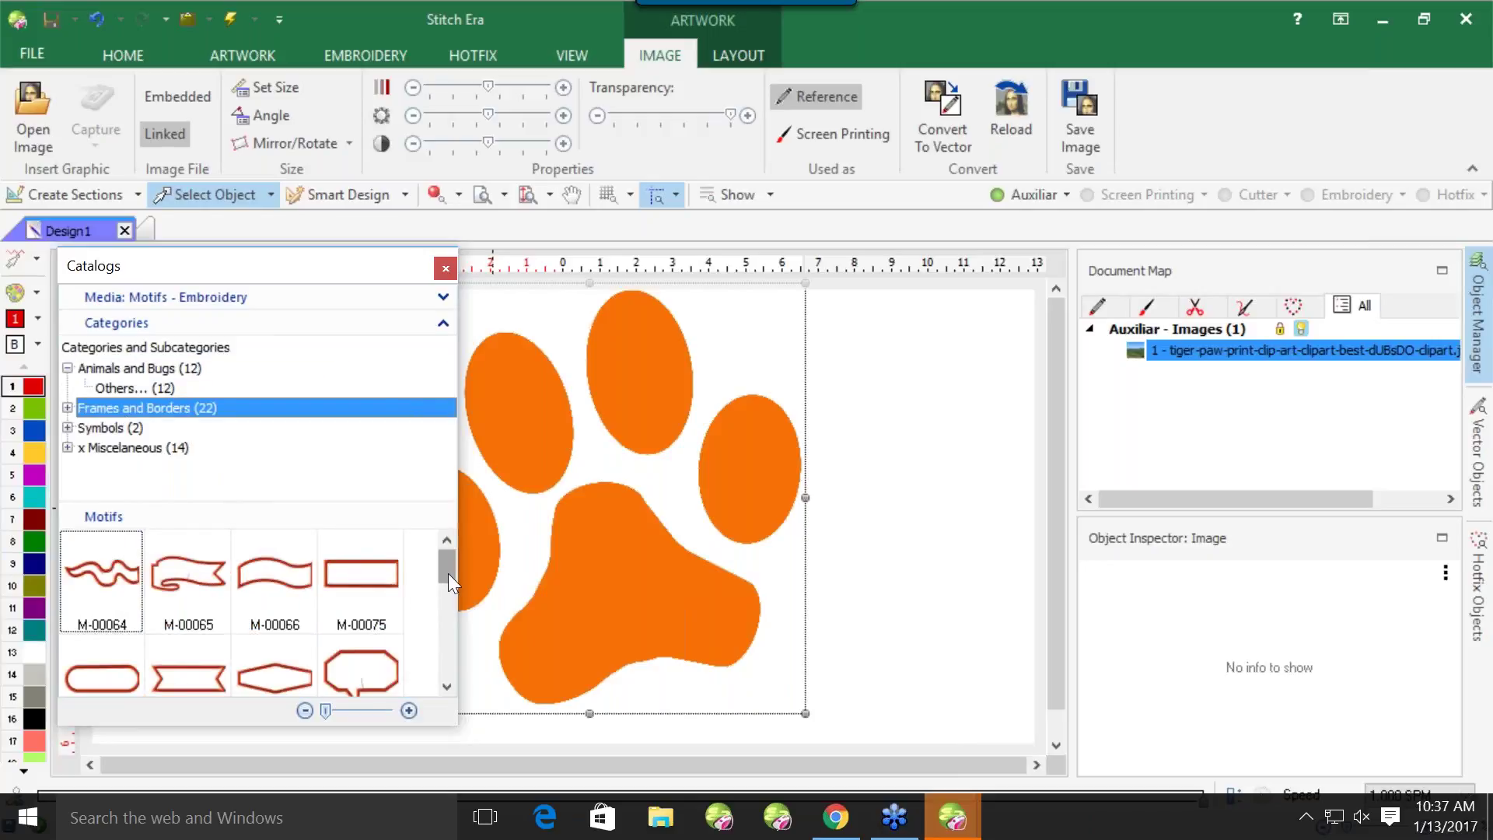
{"action": "left_click_drag", "start_coordinate": [448, 572], "coordinate": [442, 675]}
{"action": "left_click", "coordinate": [102, 429]}
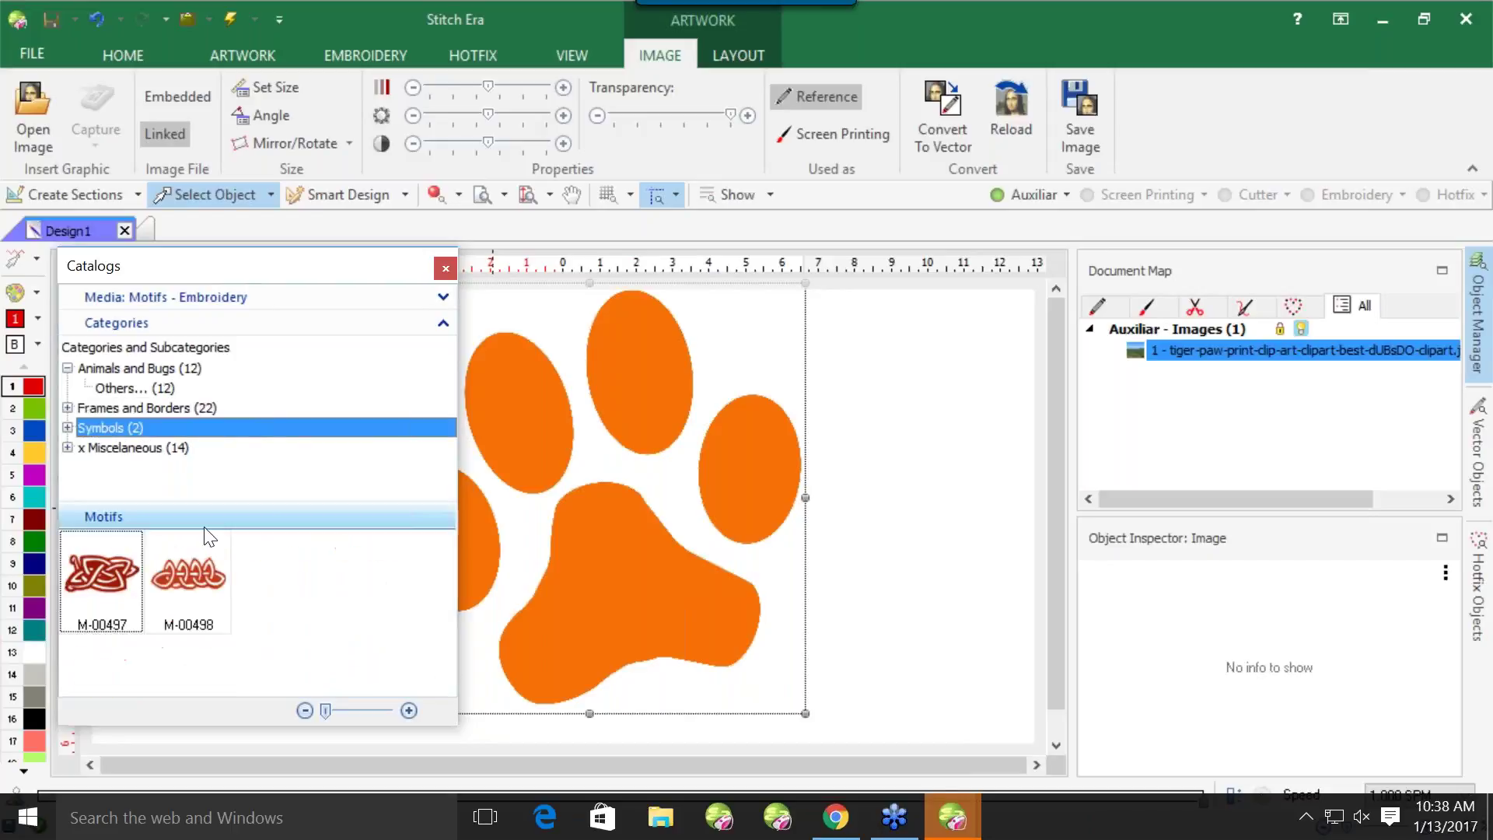
{"action": "left_click", "coordinate": [138, 449]}
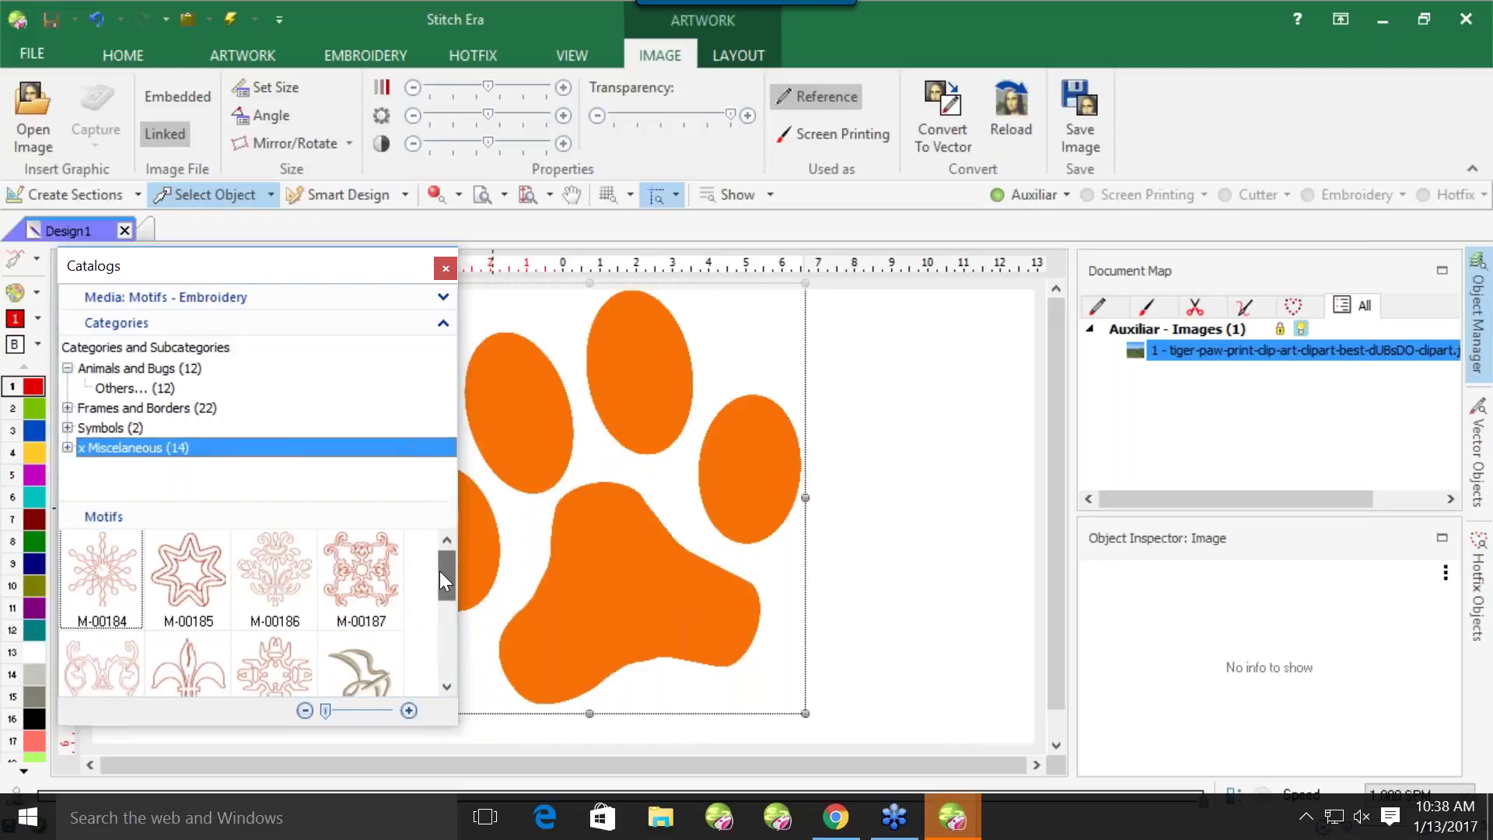
{"action": "mouse_move", "coordinate": [440, 571]}
{"action": "left_mouse_down"}
{"action": "mouse_move", "coordinate": [430, 644]}
{"action": "mouse_move", "coordinate": [415, 566]}
{"action": "left_mouse_up"}
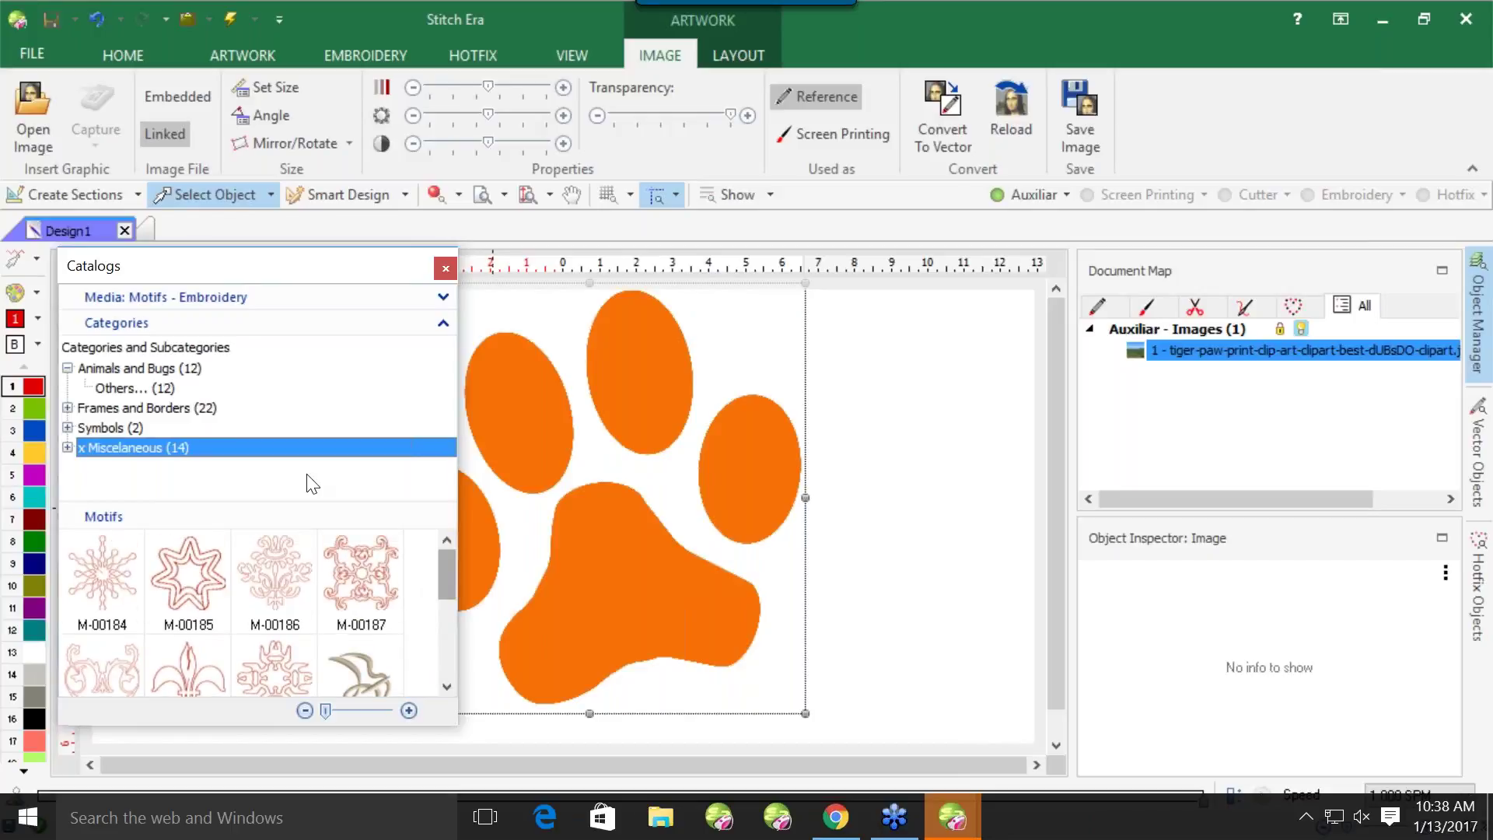
Switch the catalog to Motifs - Hotfix and view the Decorative Letters subcategory and the Animals and Bugs category
{"action": "left_click", "coordinate": [443, 299]}
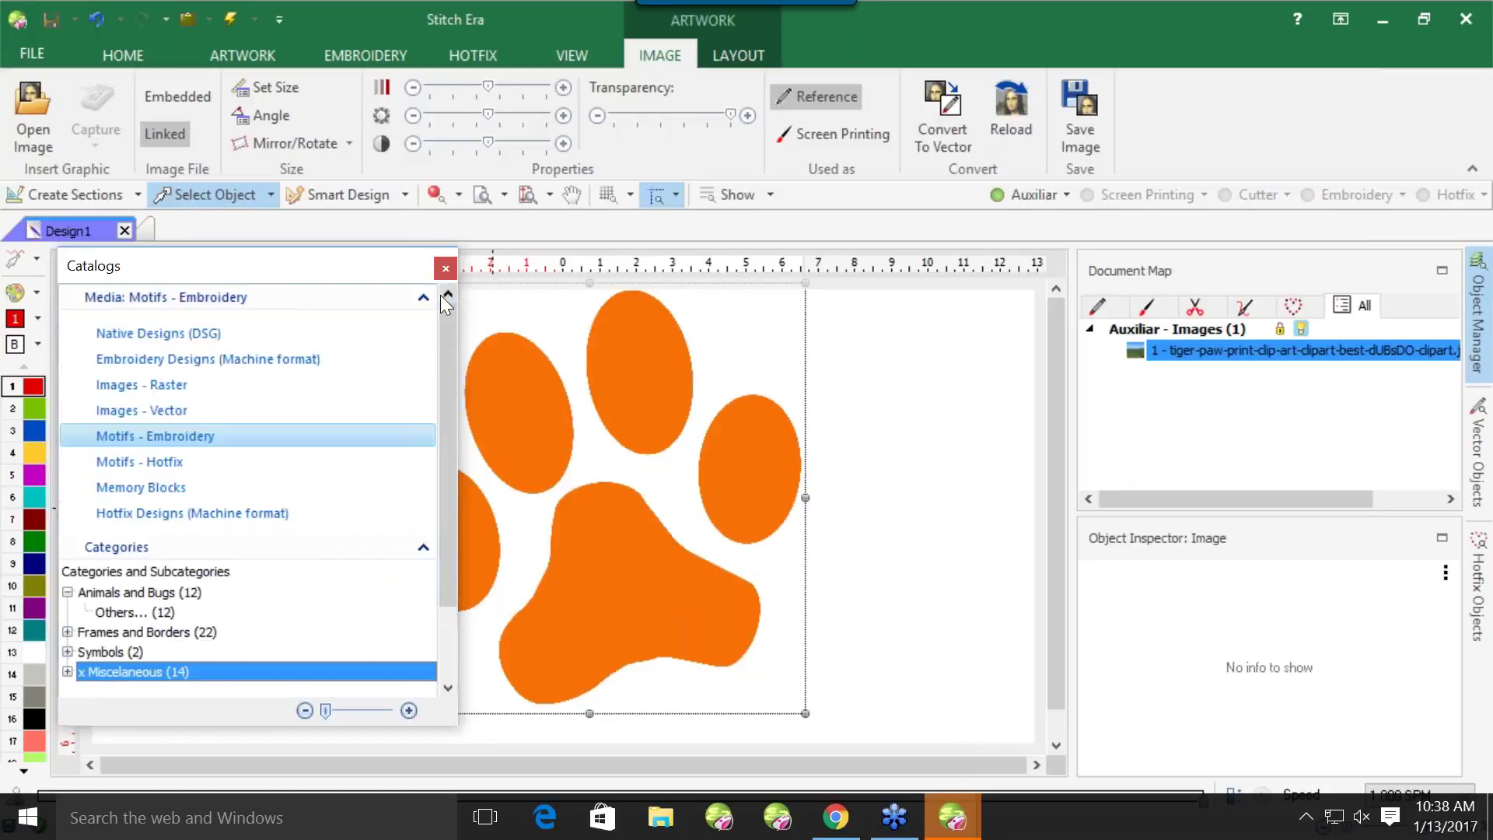
{"action": "left_click", "coordinate": [247, 465]}
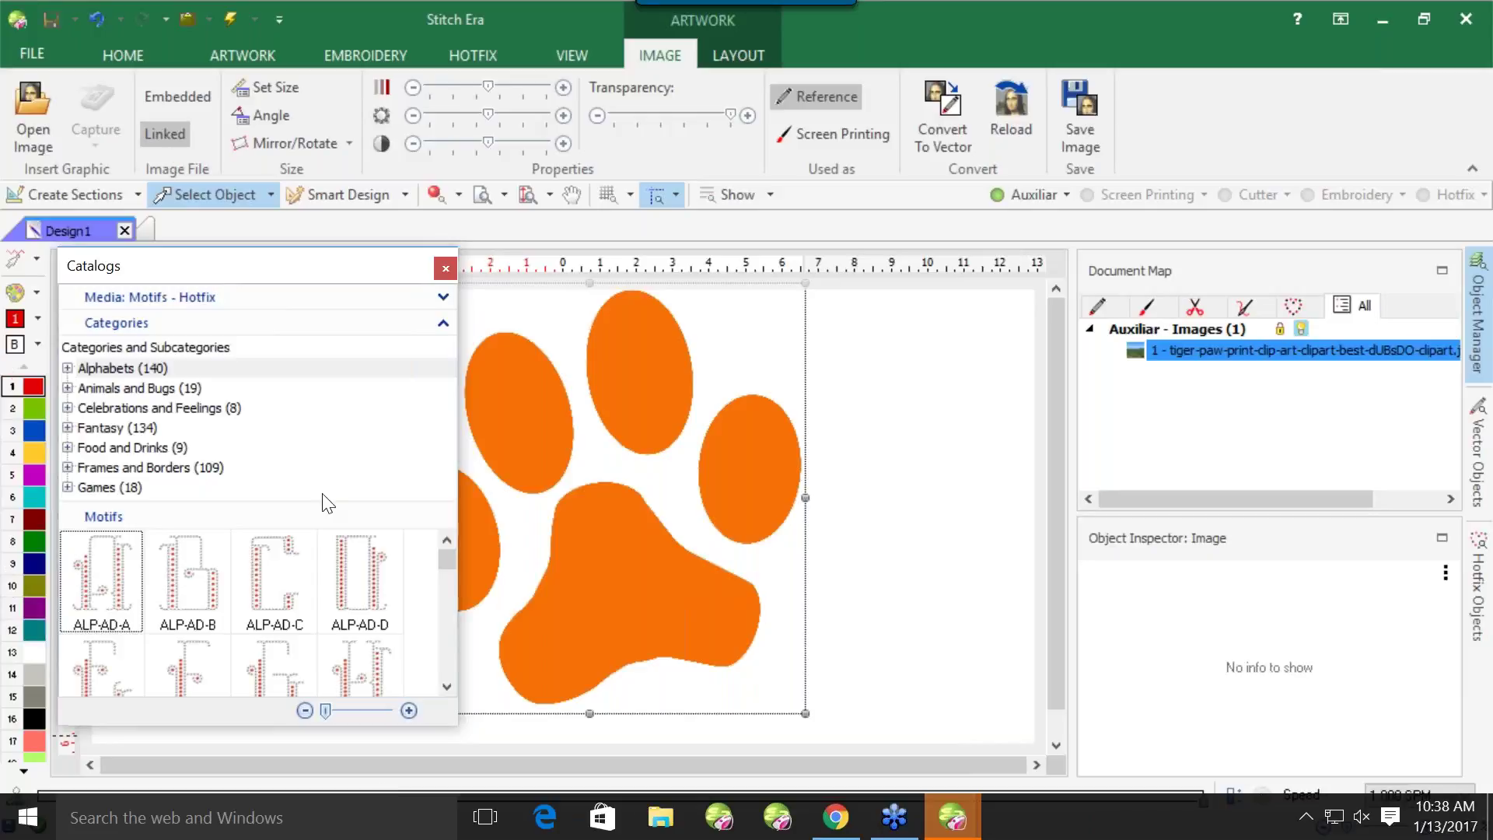
{"action": "left_click", "coordinate": [68, 368]}
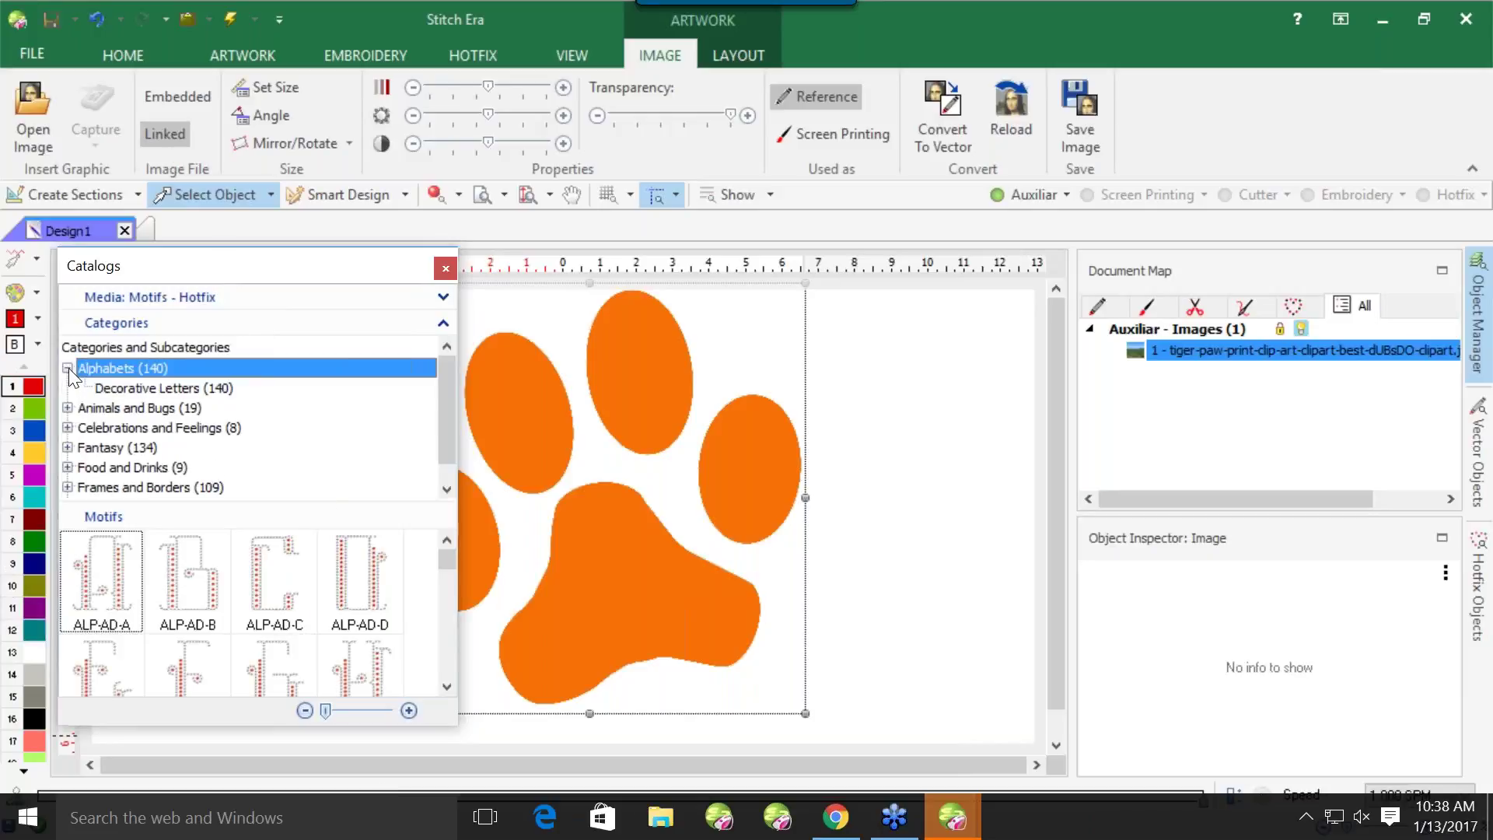
{"action": "left_click", "coordinate": [107, 391]}
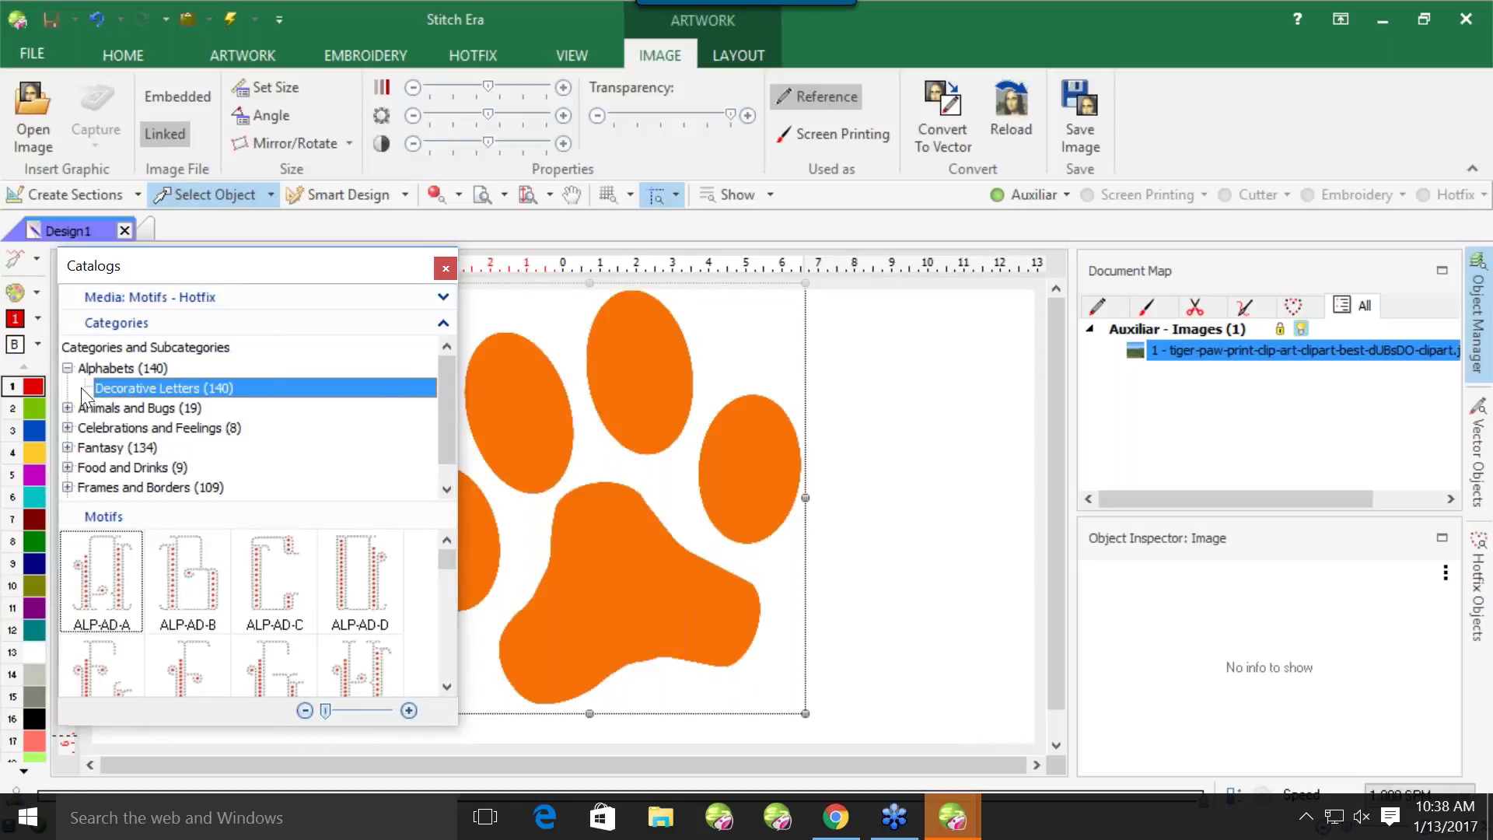
{"action": "left_click", "coordinate": [78, 408]}
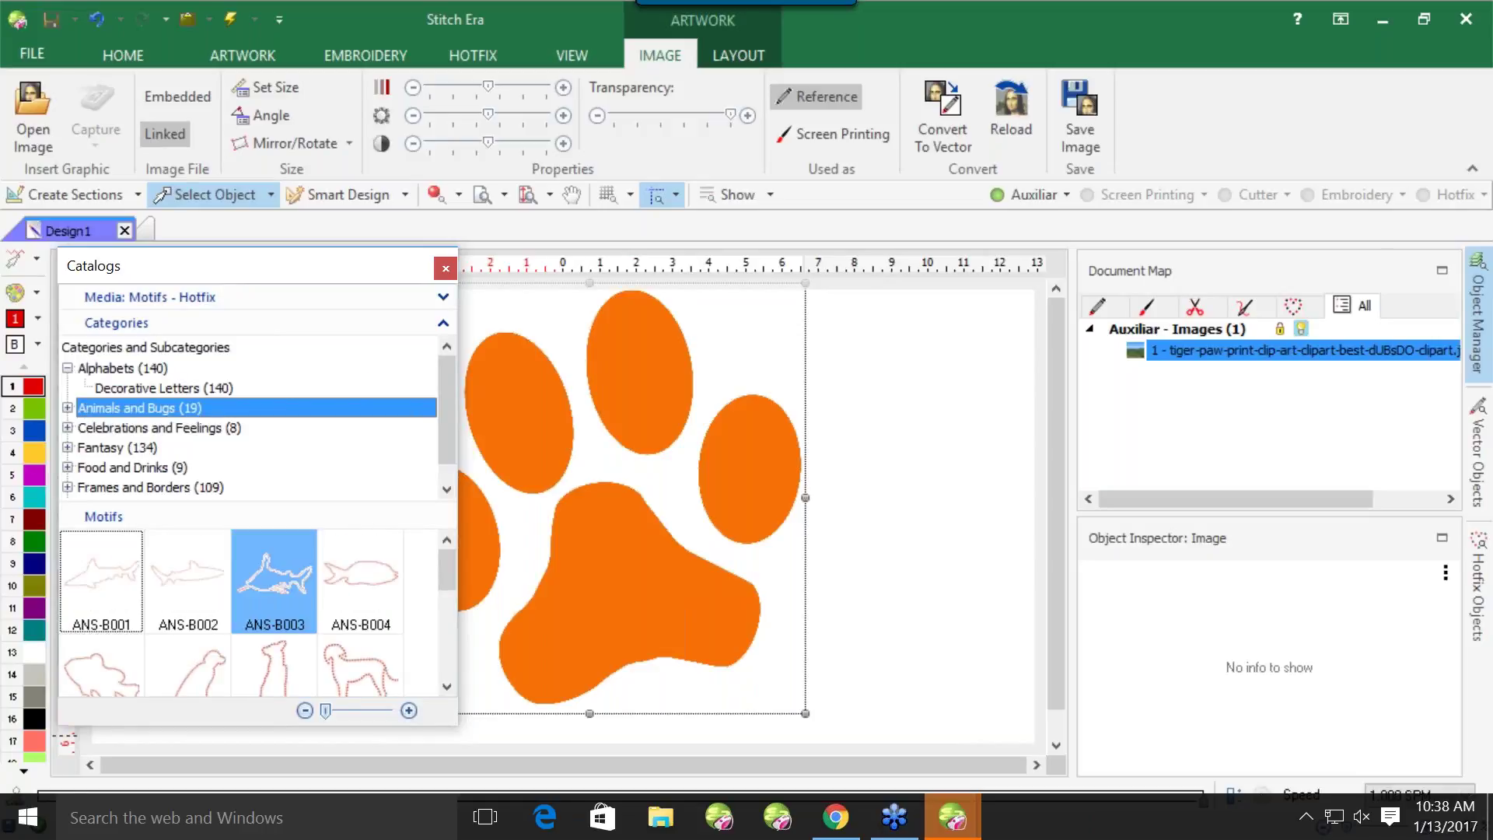
Look through the hotfix motifs in the Celebrations and Feelings, Fantasy, and Food and Drinks categories
{"action": "scroll", "coordinate": [269, 599], "scroll_direction": "down", "scroll_amount": 1}
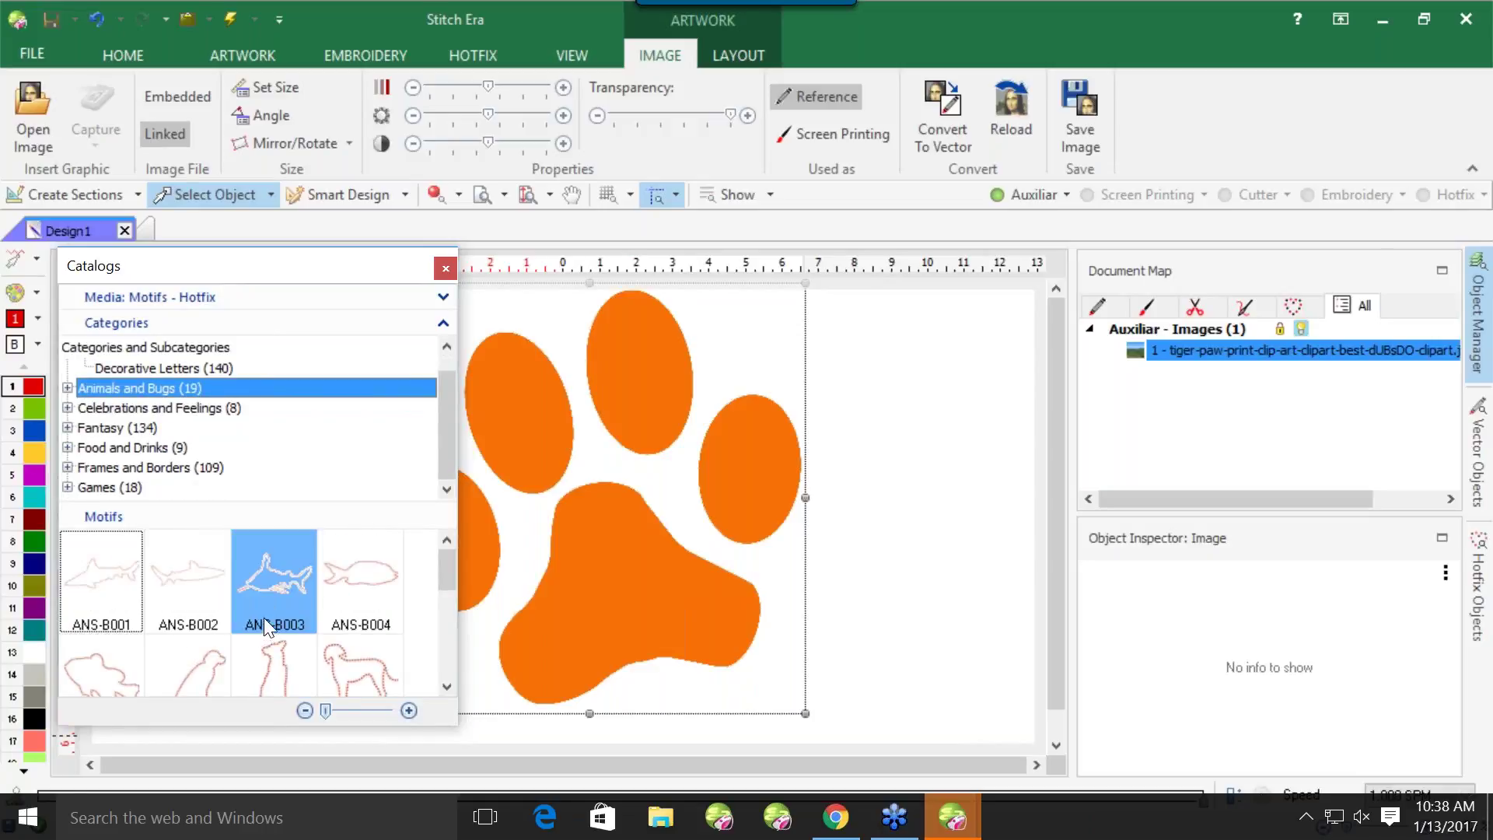
{"action": "left_click", "coordinate": [128, 407]}
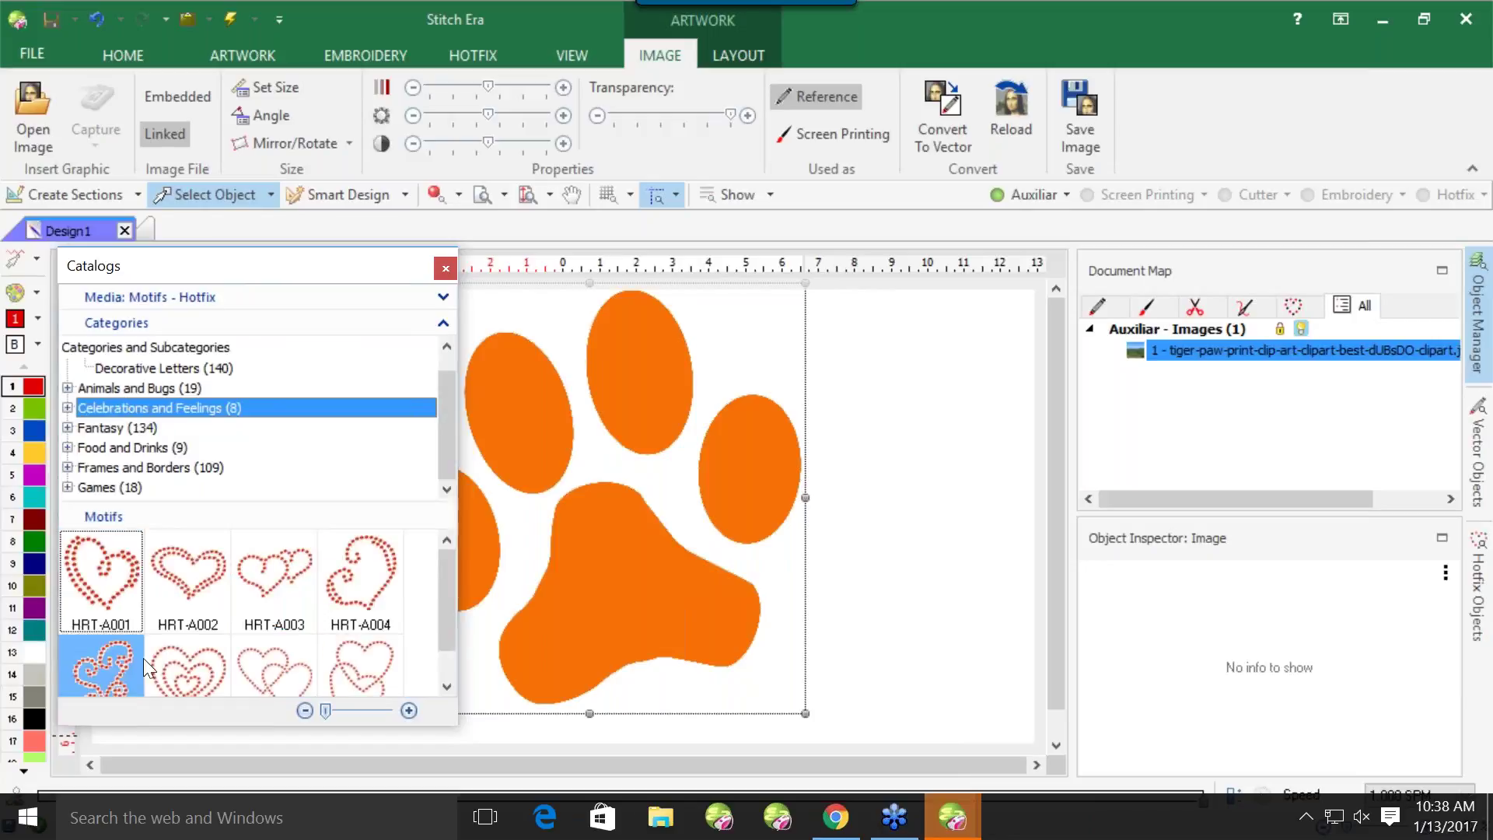
{"action": "left_click_drag", "start_coordinate": [442, 618], "coordinate": [431, 650]}
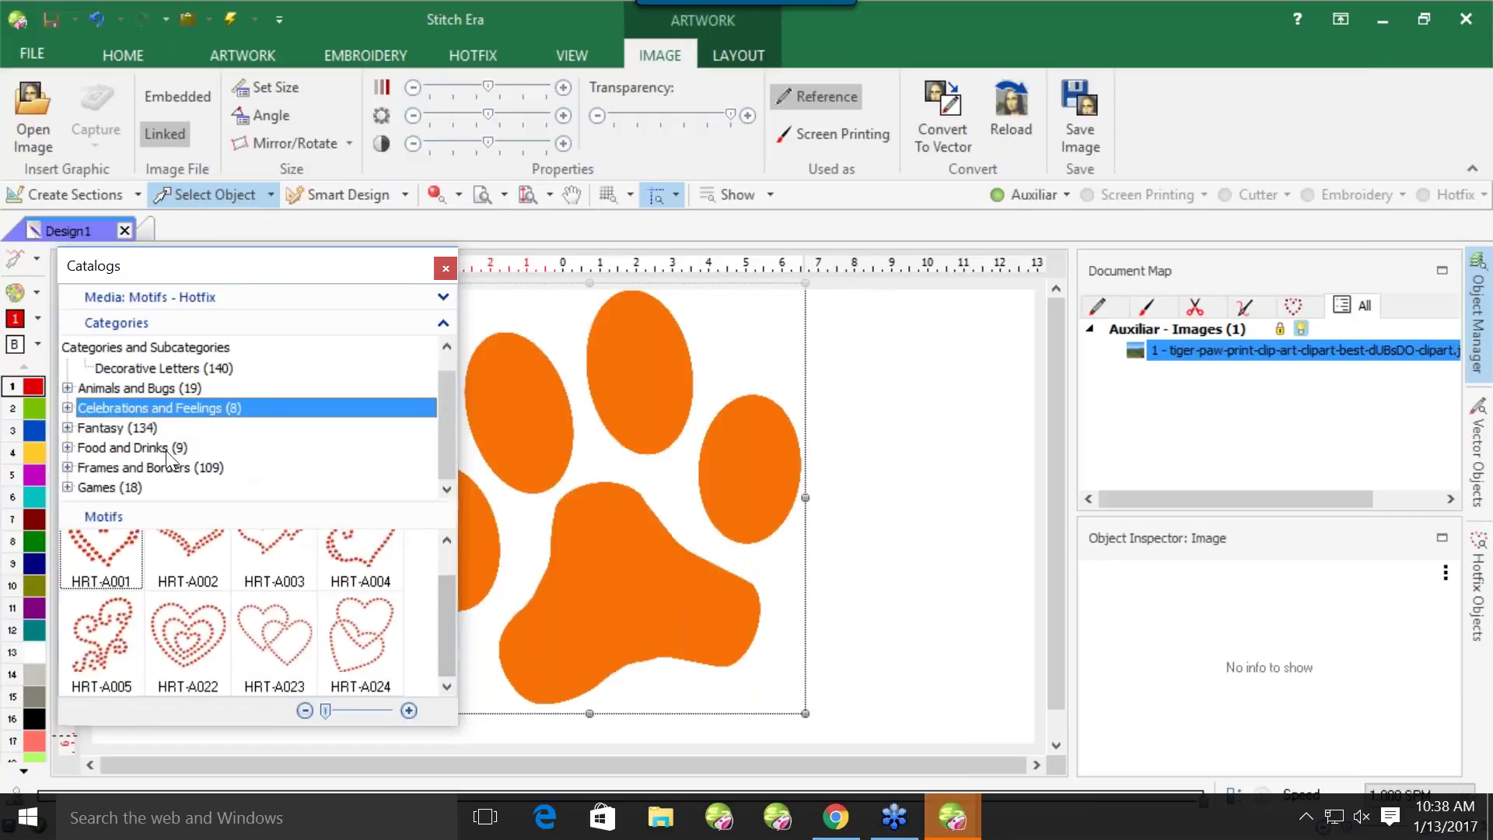
{"action": "left_click", "coordinate": [106, 428]}
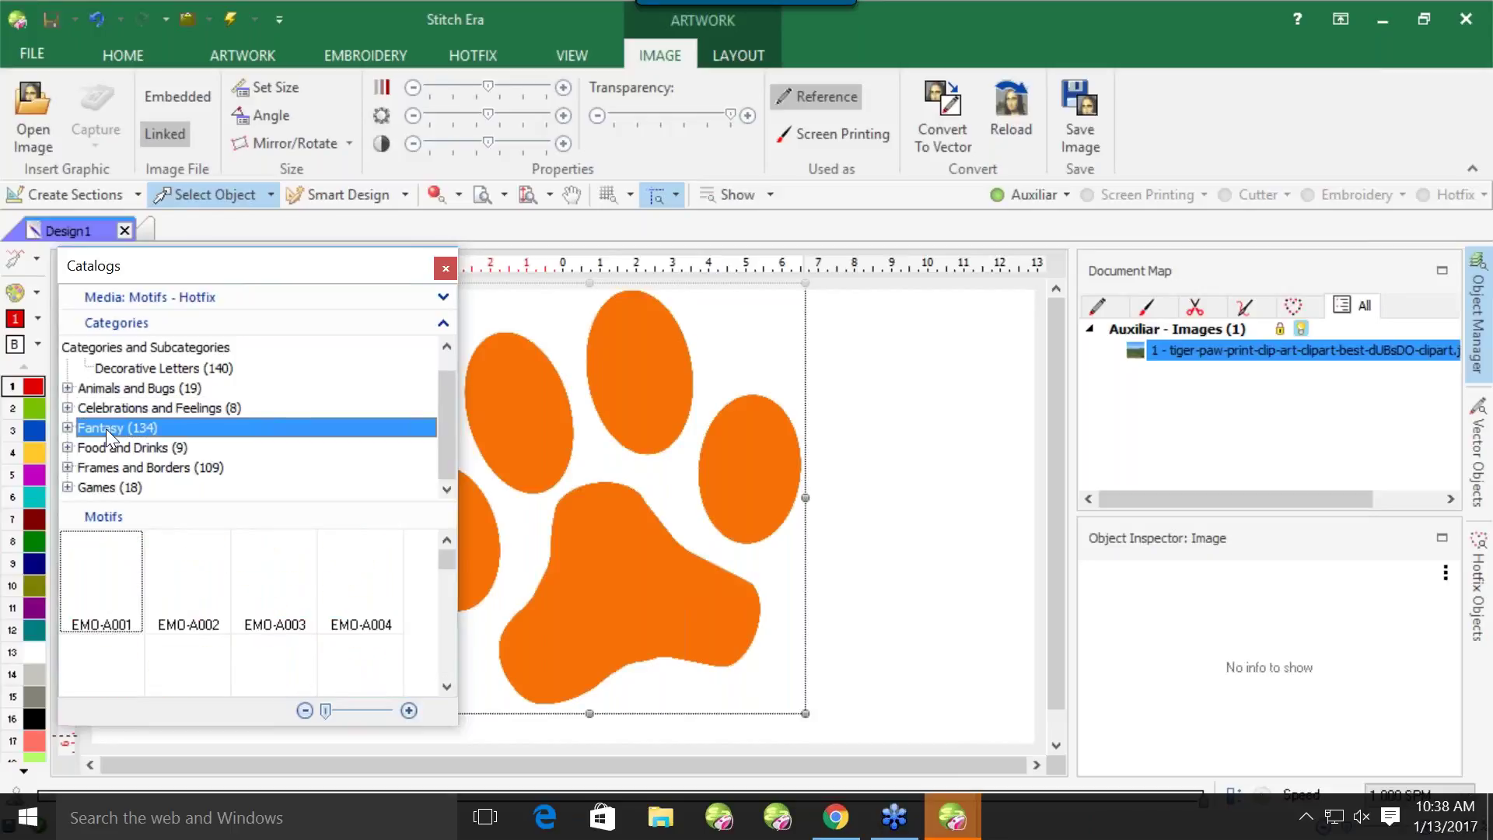
{"action": "left_click", "coordinate": [141, 447]}
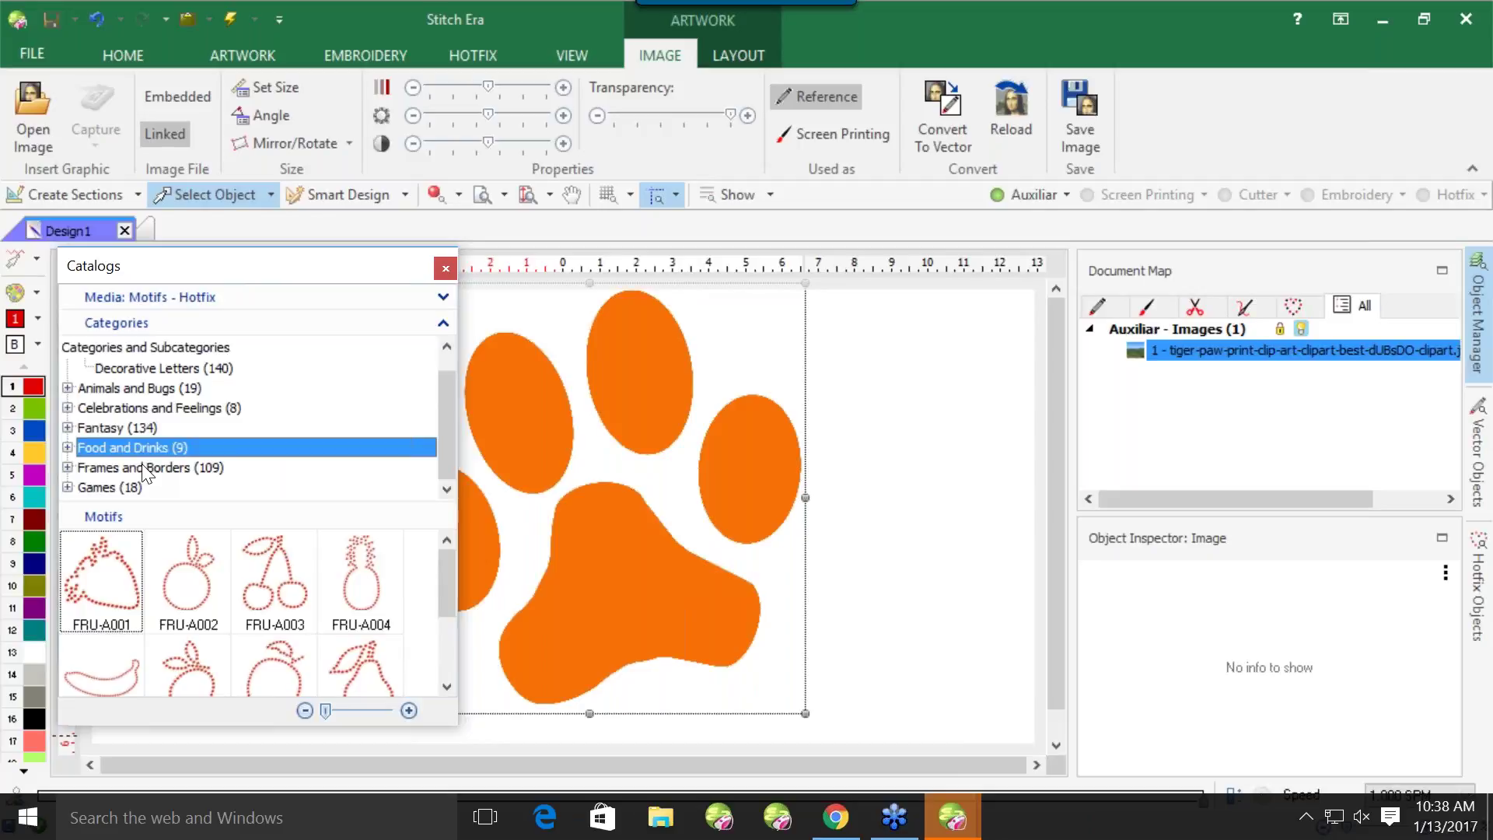
View the hotfix motifs in the Frames and Borders and Games categories, and switch the catalog to Memory Blocks
{"action": "left_click", "coordinate": [146, 468]}
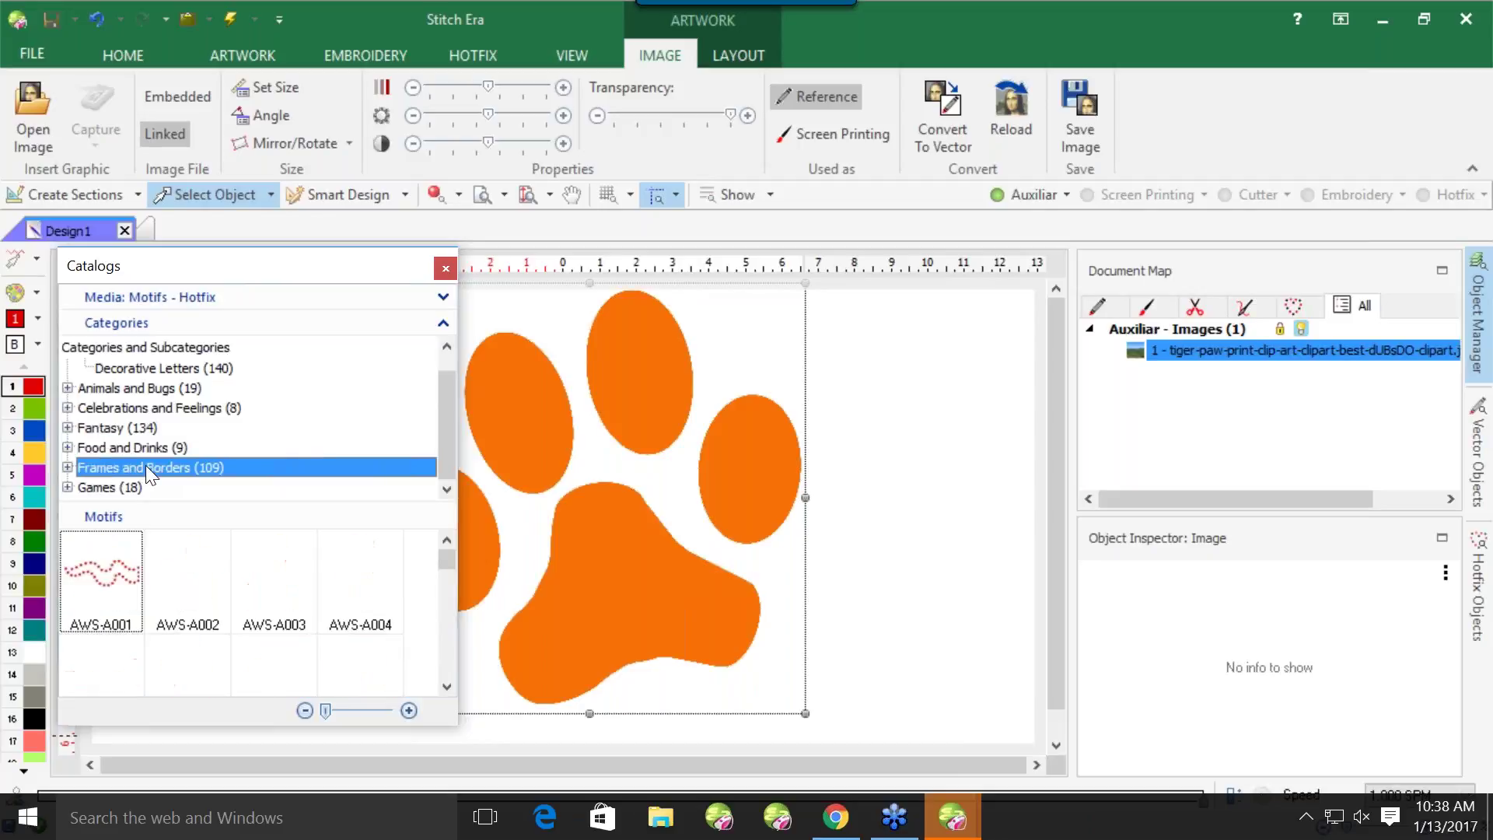
{"action": "left_click", "coordinate": [94, 487]}
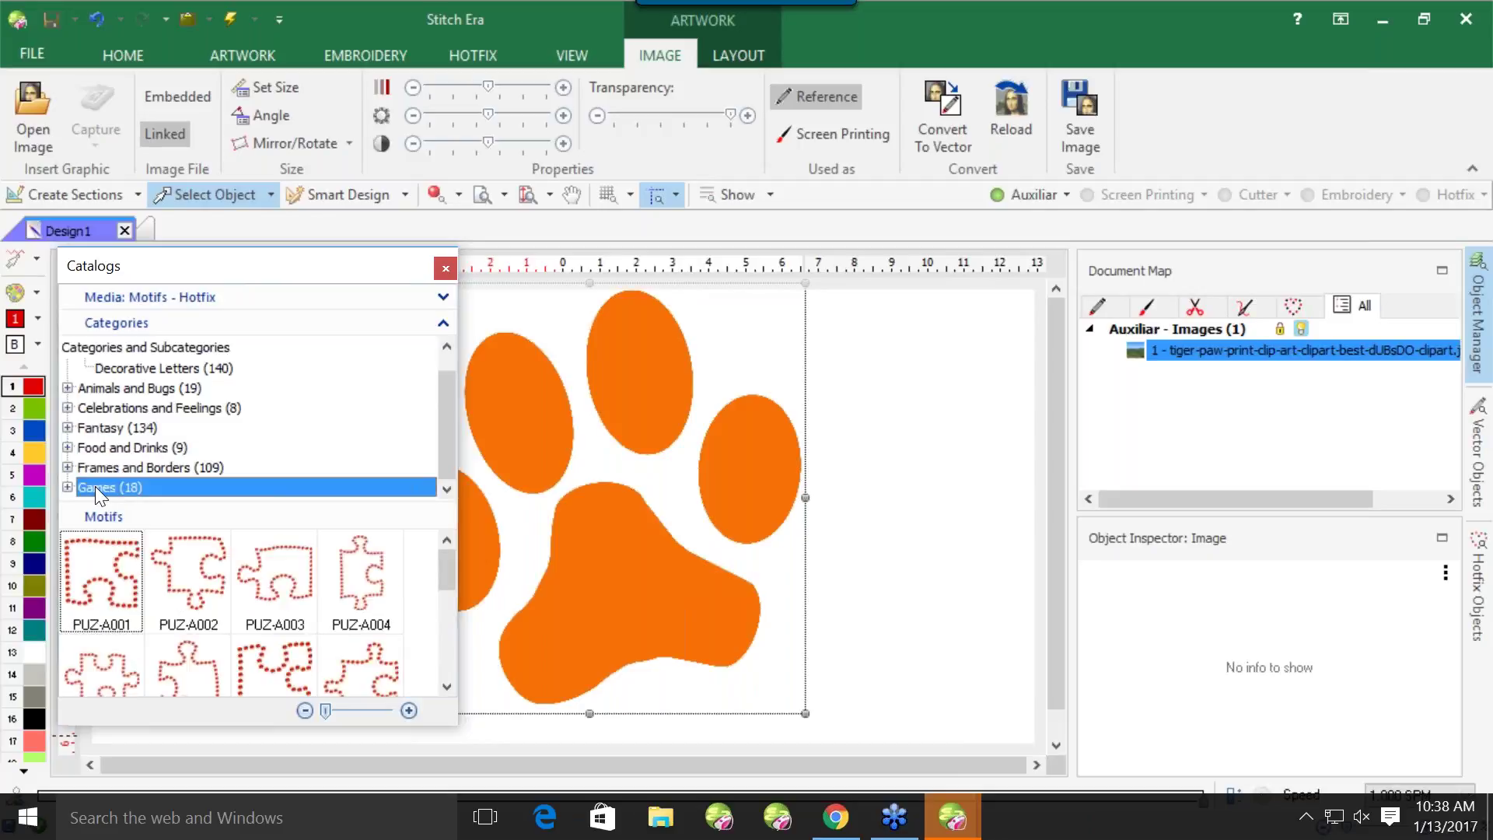
{"action": "left_click", "coordinate": [446, 297]}
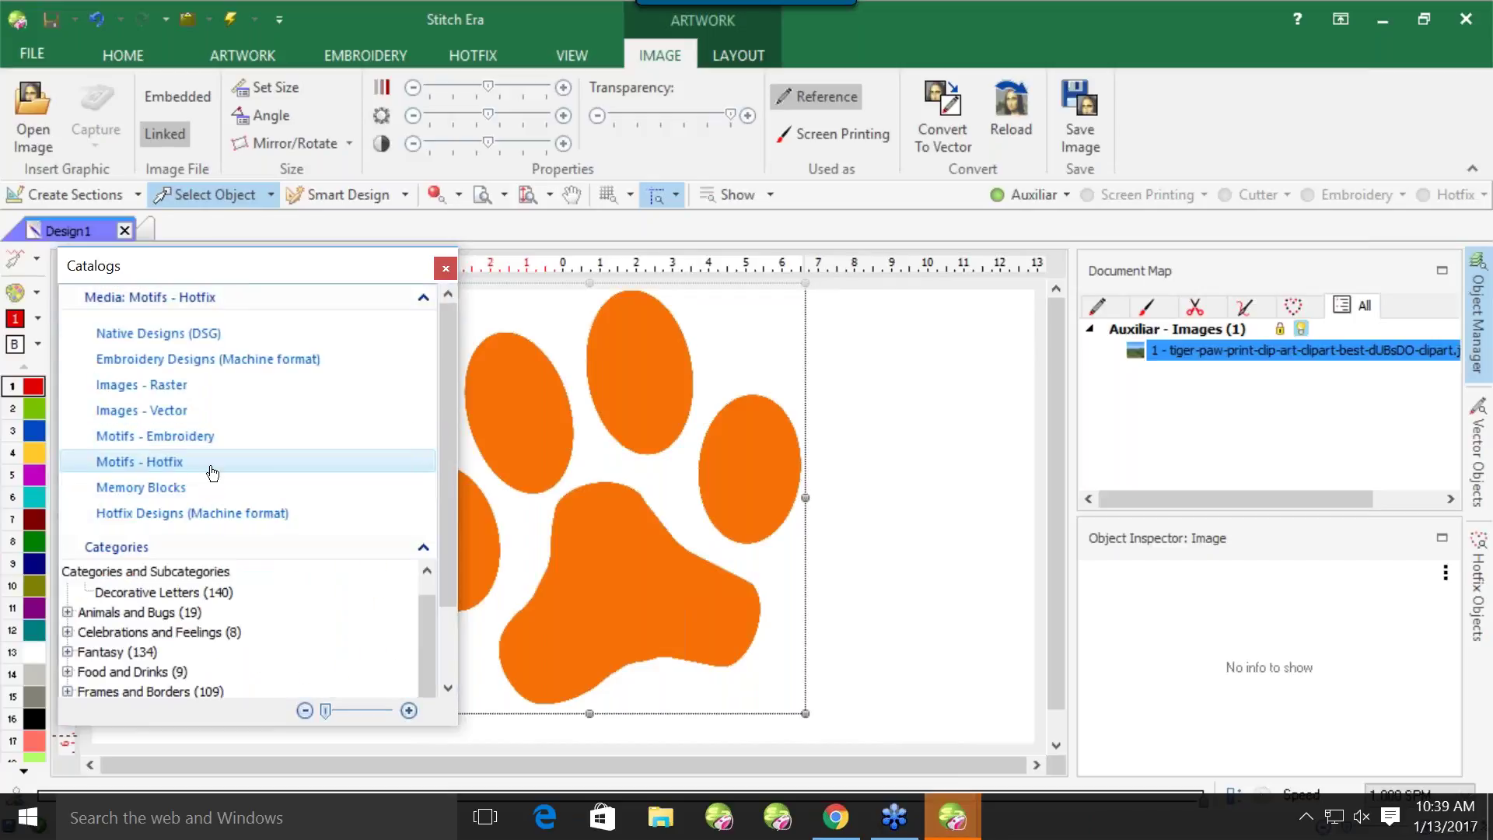
{"action": "left_click", "coordinate": [233, 488]}
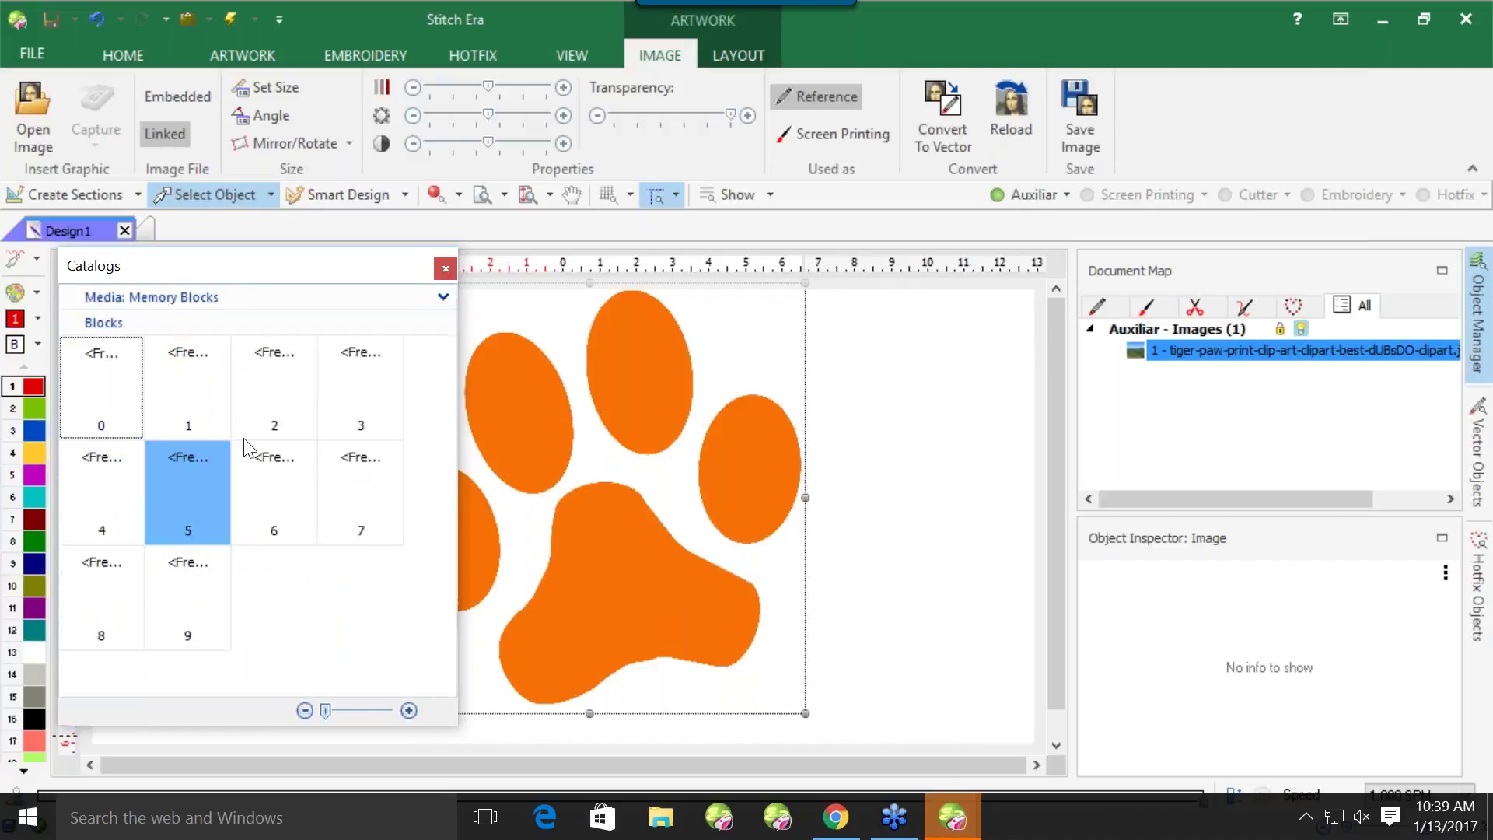
Switch the catalog to Hotfix Designs (Machine format), view its folders and files, and close the Catalogs window
{"action": "left_click", "coordinate": [445, 296]}
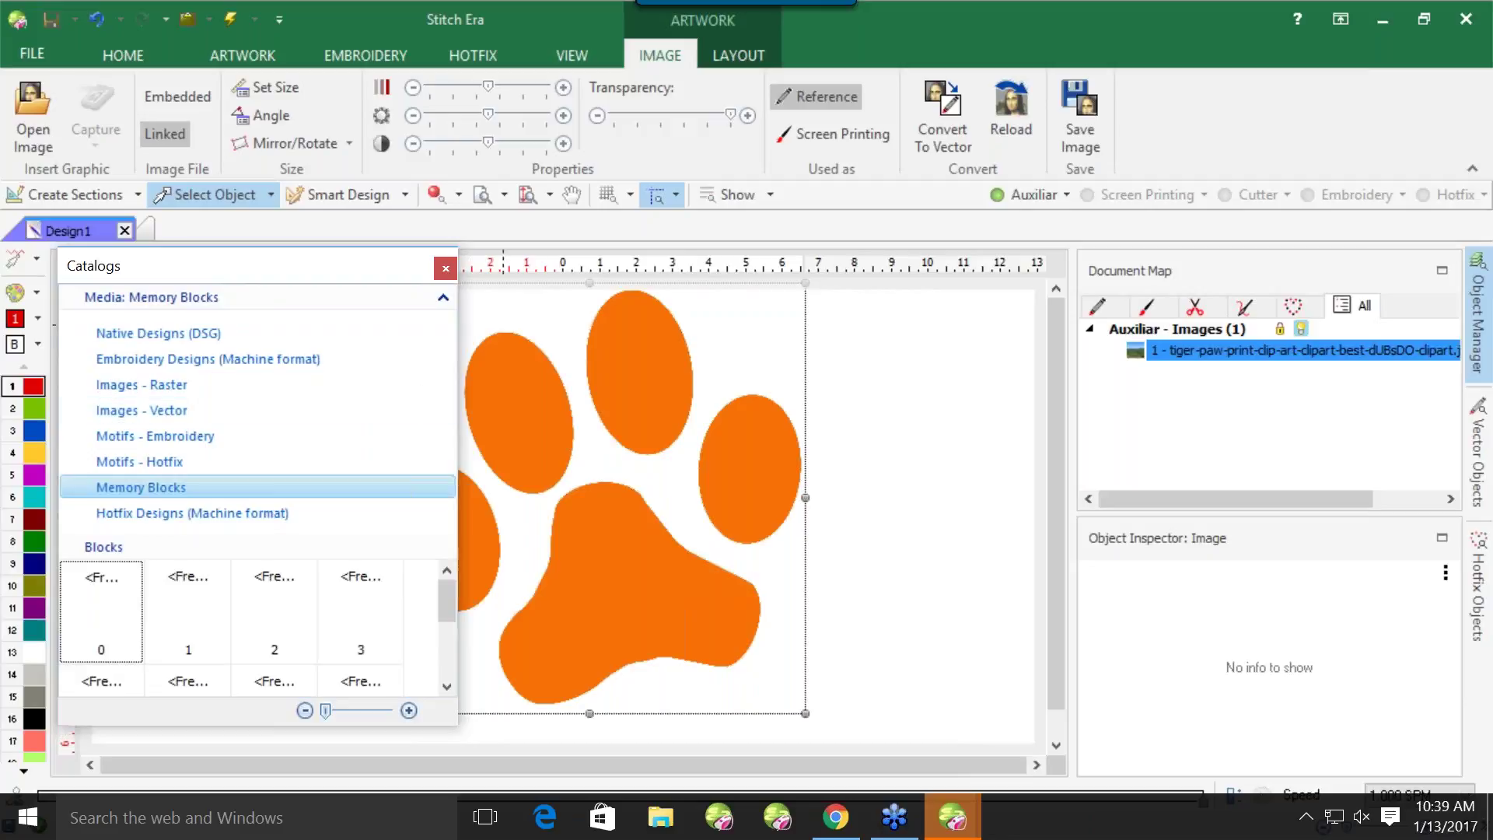
{"action": "left_click", "coordinate": [250, 515]}
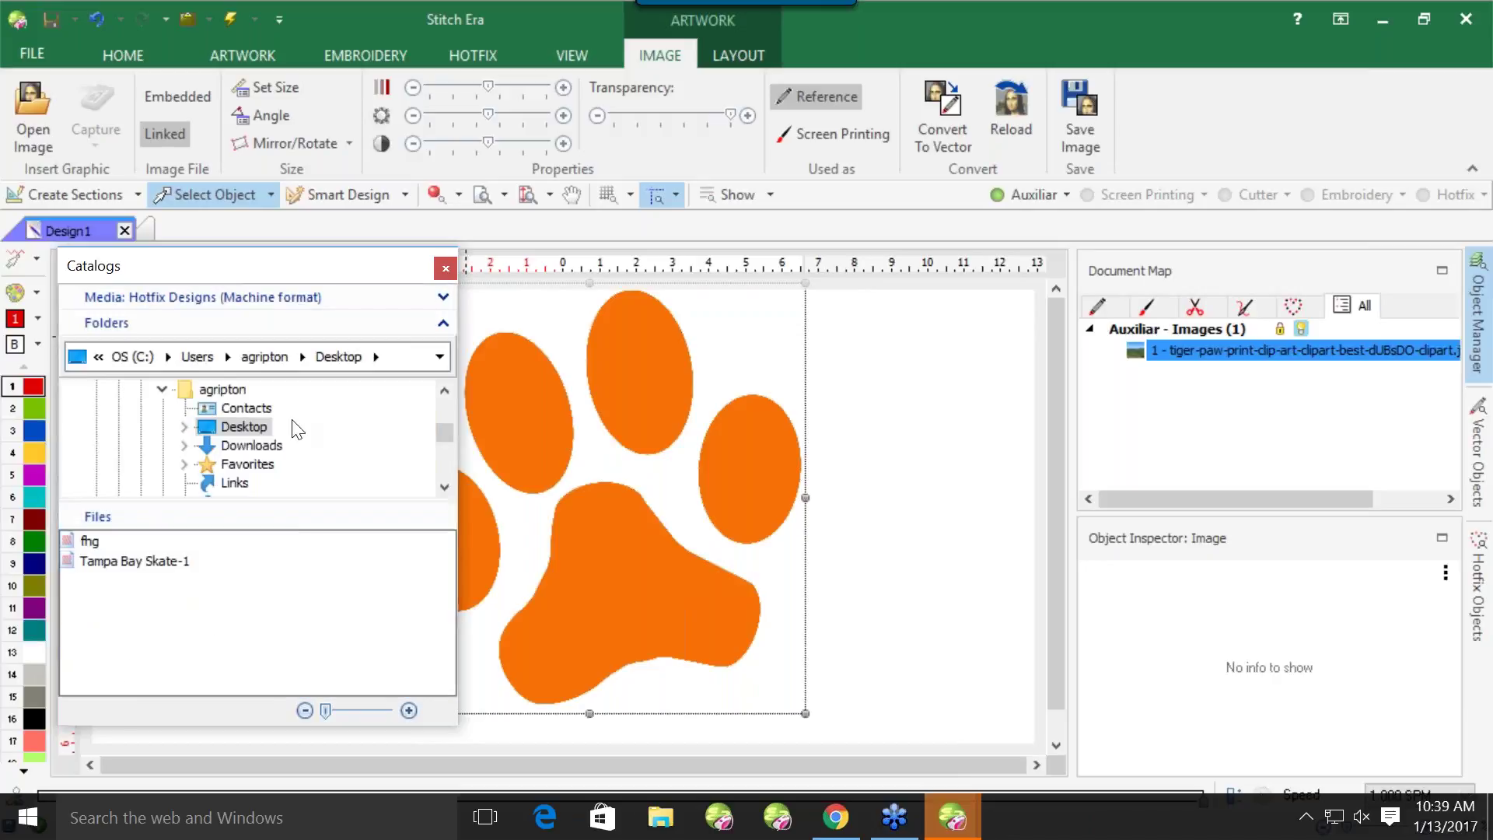
{"action": "left_click", "coordinate": [445, 269]}
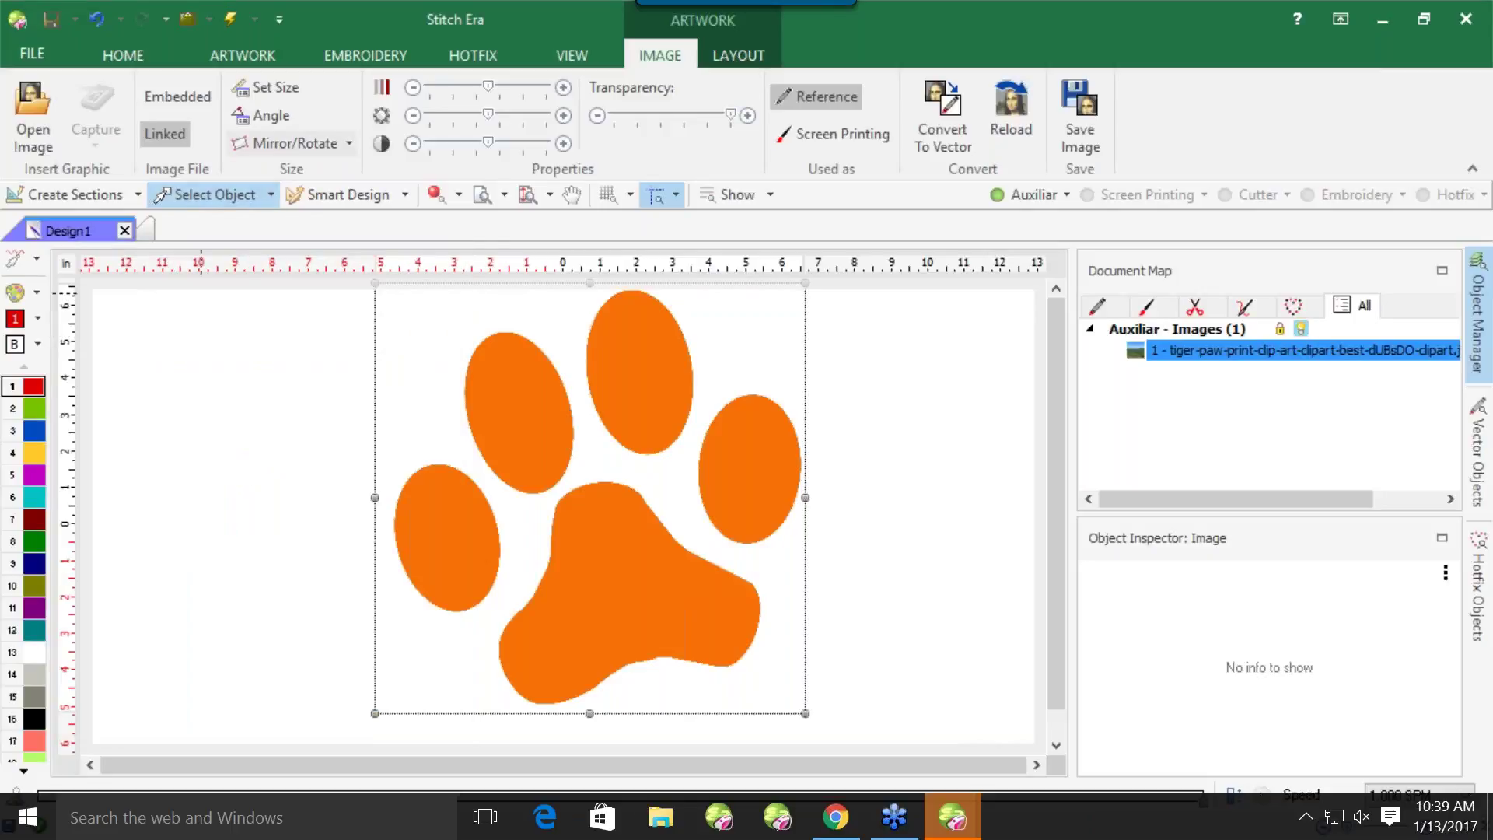
Return to the Home tools after viewing the Artwork ones, and deselect the paw print image
{"action": "left_click", "coordinate": [228, 54]}
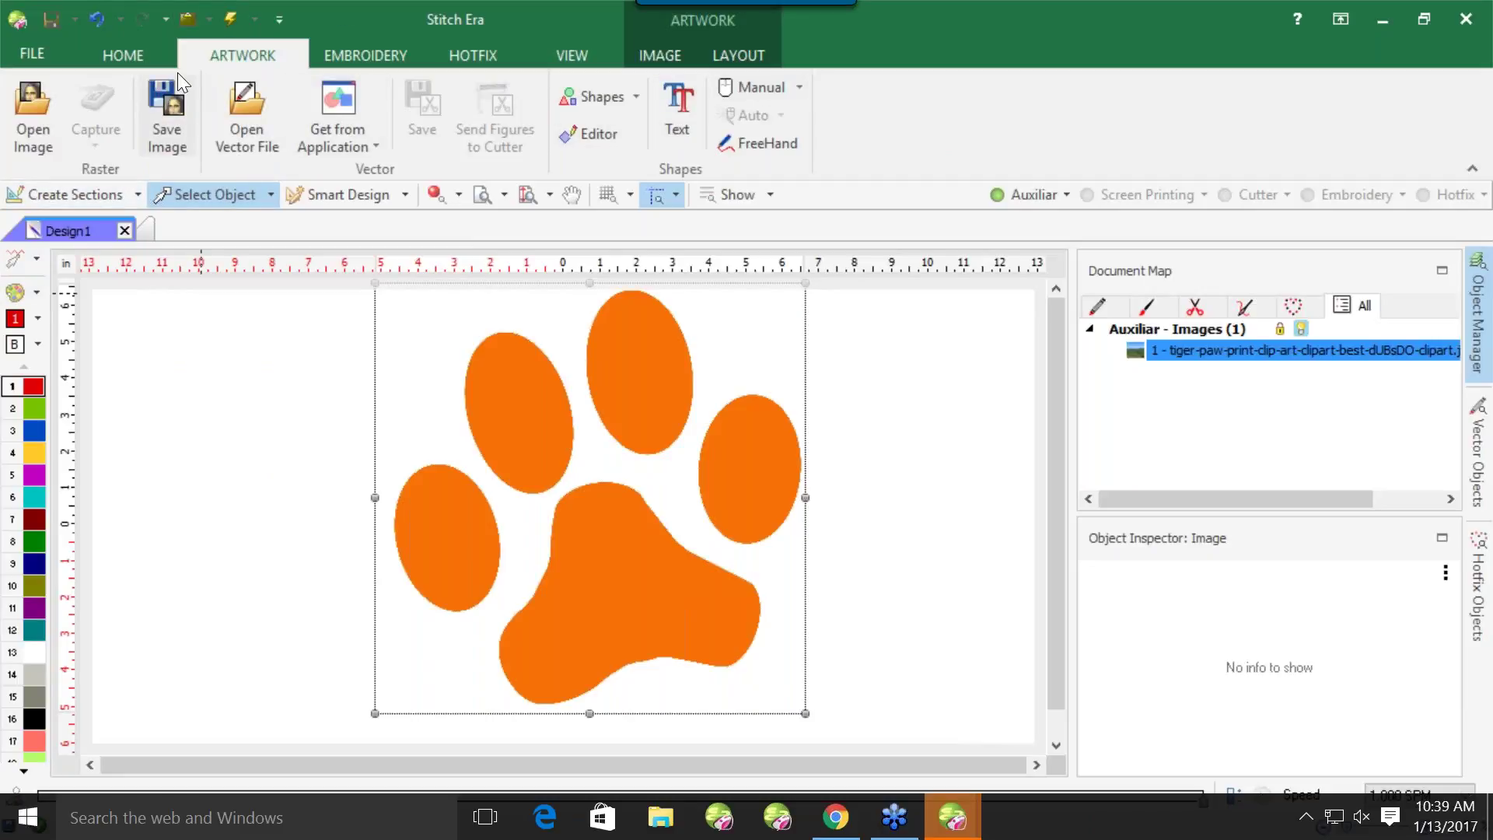
{"action": "scroll", "coordinate": [94, 164], "scroll_direction": "up", "scroll_amount": 1}
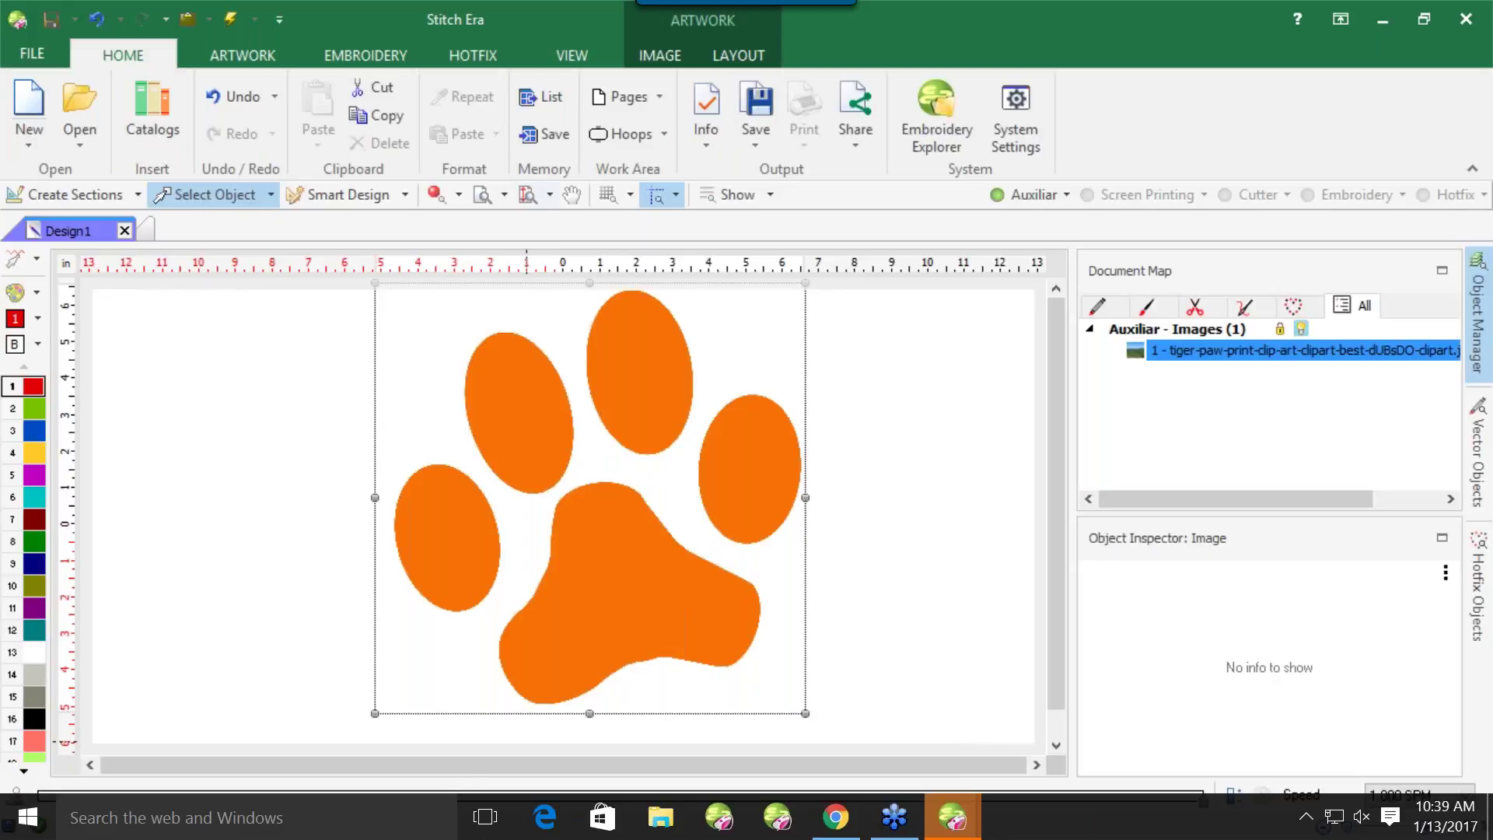
{"action": "left_click", "coordinate": [543, 106]}
{"action": "left_click", "coordinate": [325, 363]}
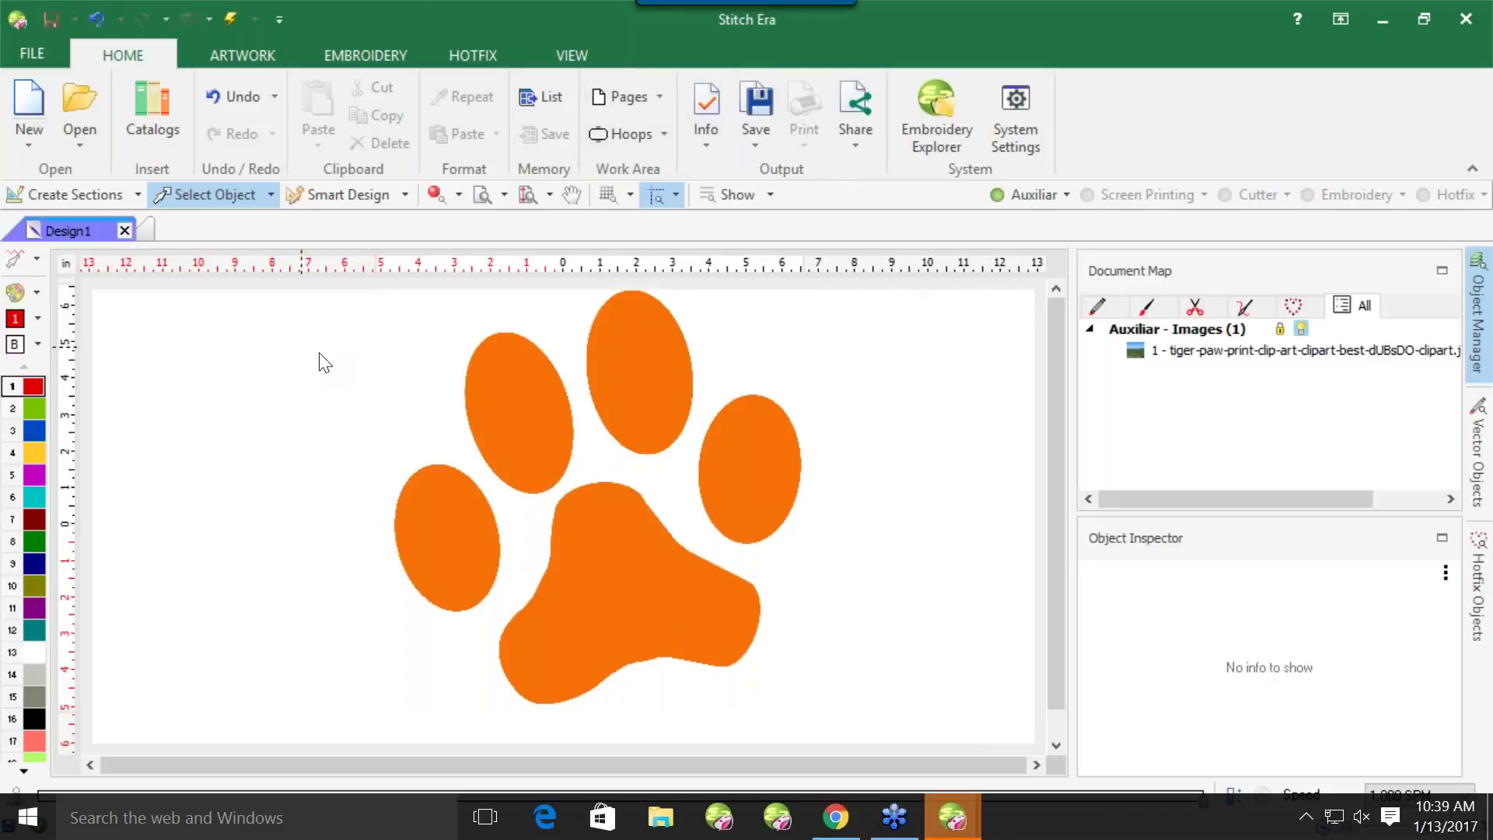
Set the page to Cricut, 12.000 x 12.000 inches, and shrink the paw print image to fit inside it
{"action": "scroll", "coordinate": [421, 385], "scroll_direction": "down", "scroll_amount": 2}
{"action": "scroll", "coordinate": [421, 385], "scroll_direction": "down", "scroll_amount": 1}
{"action": "left_click", "coordinate": [616, 100]}
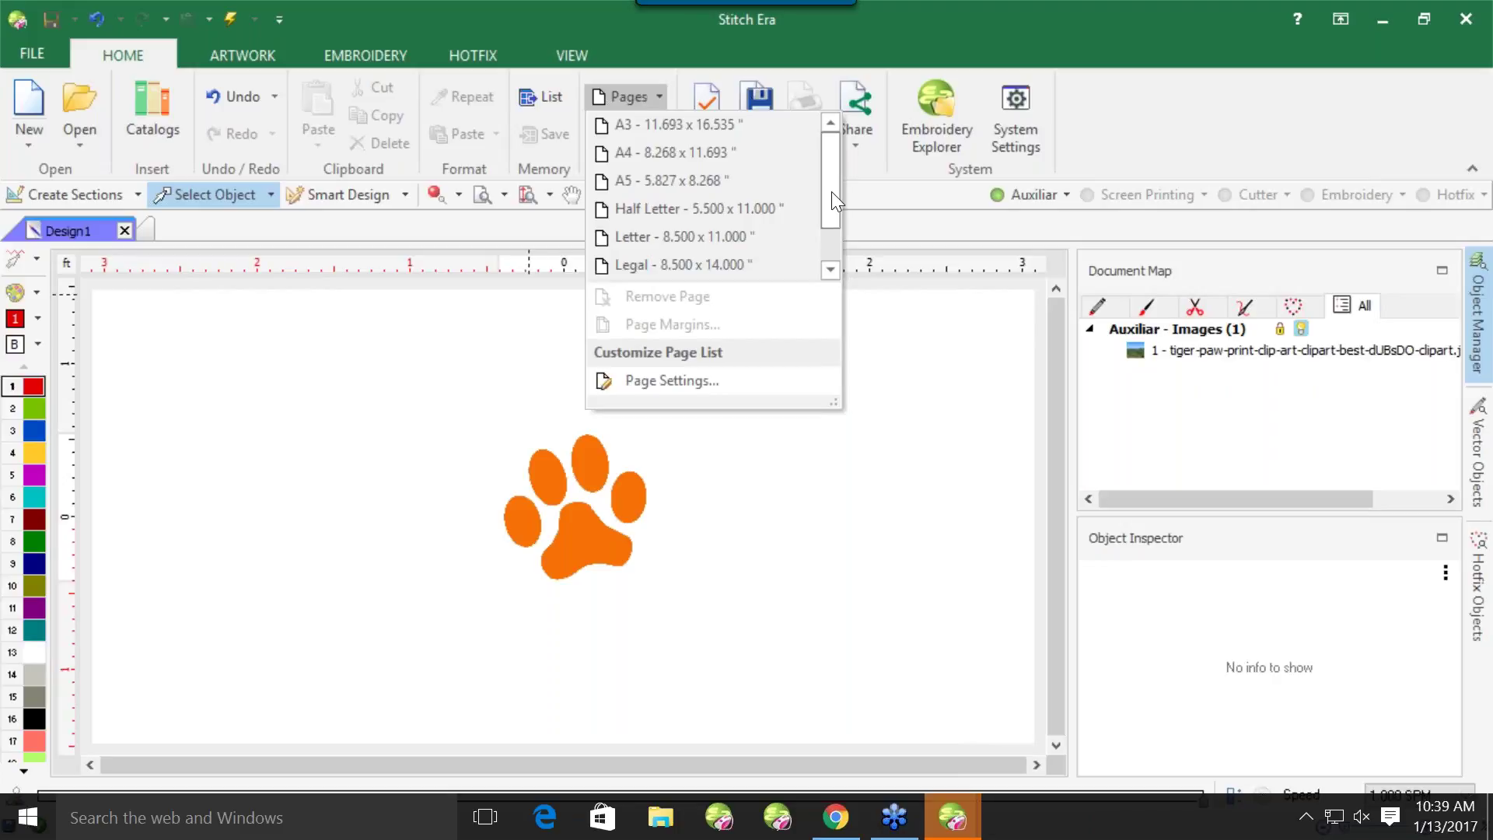
{"action": "left_click_drag", "start_coordinate": [832, 192], "coordinate": [828, 235]}
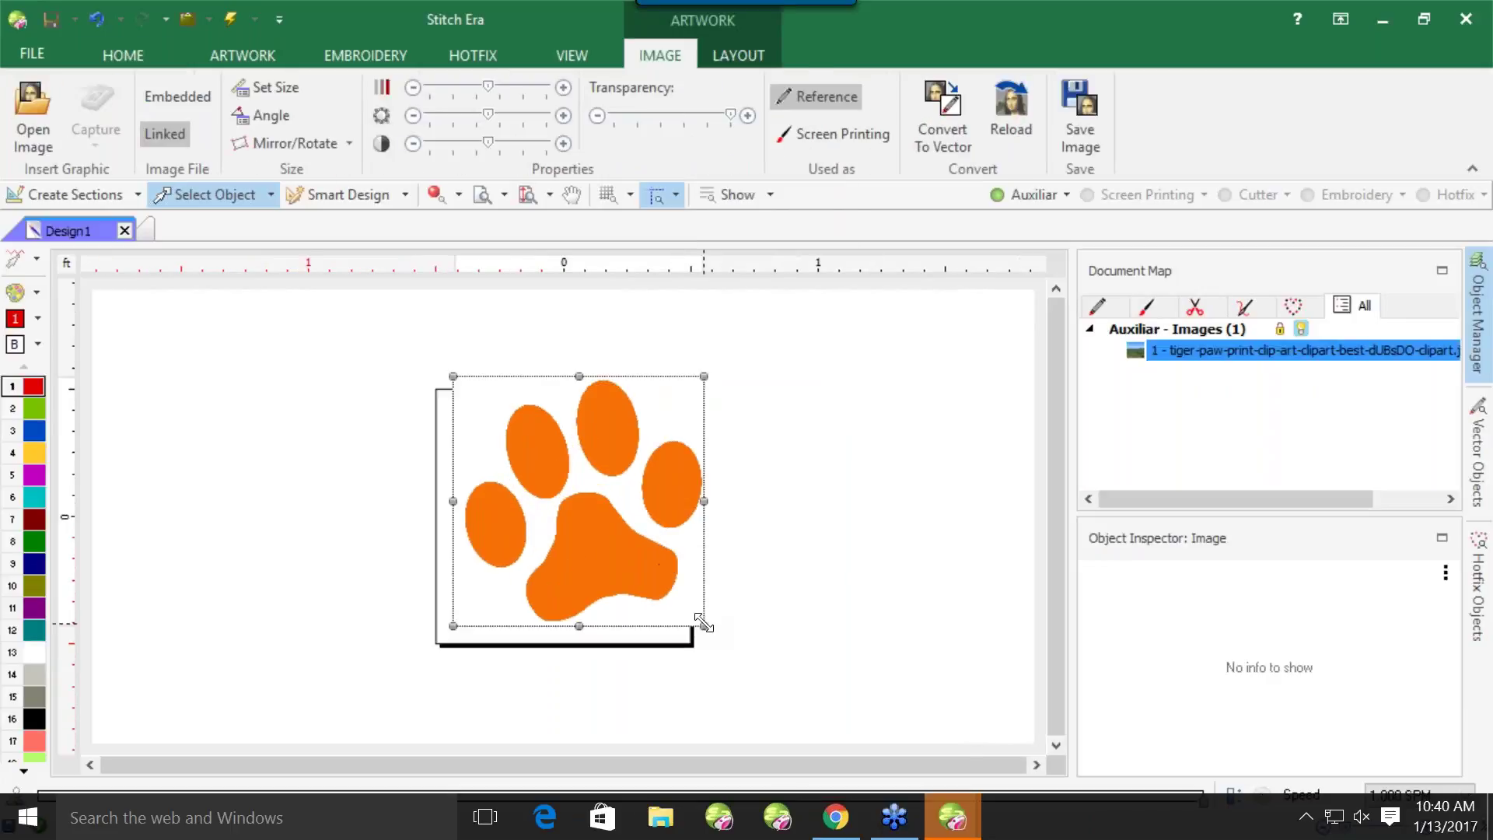
{"action": "left_click_drag", "start_coordinate": [698, 623], "coordinate": [577, 567]}
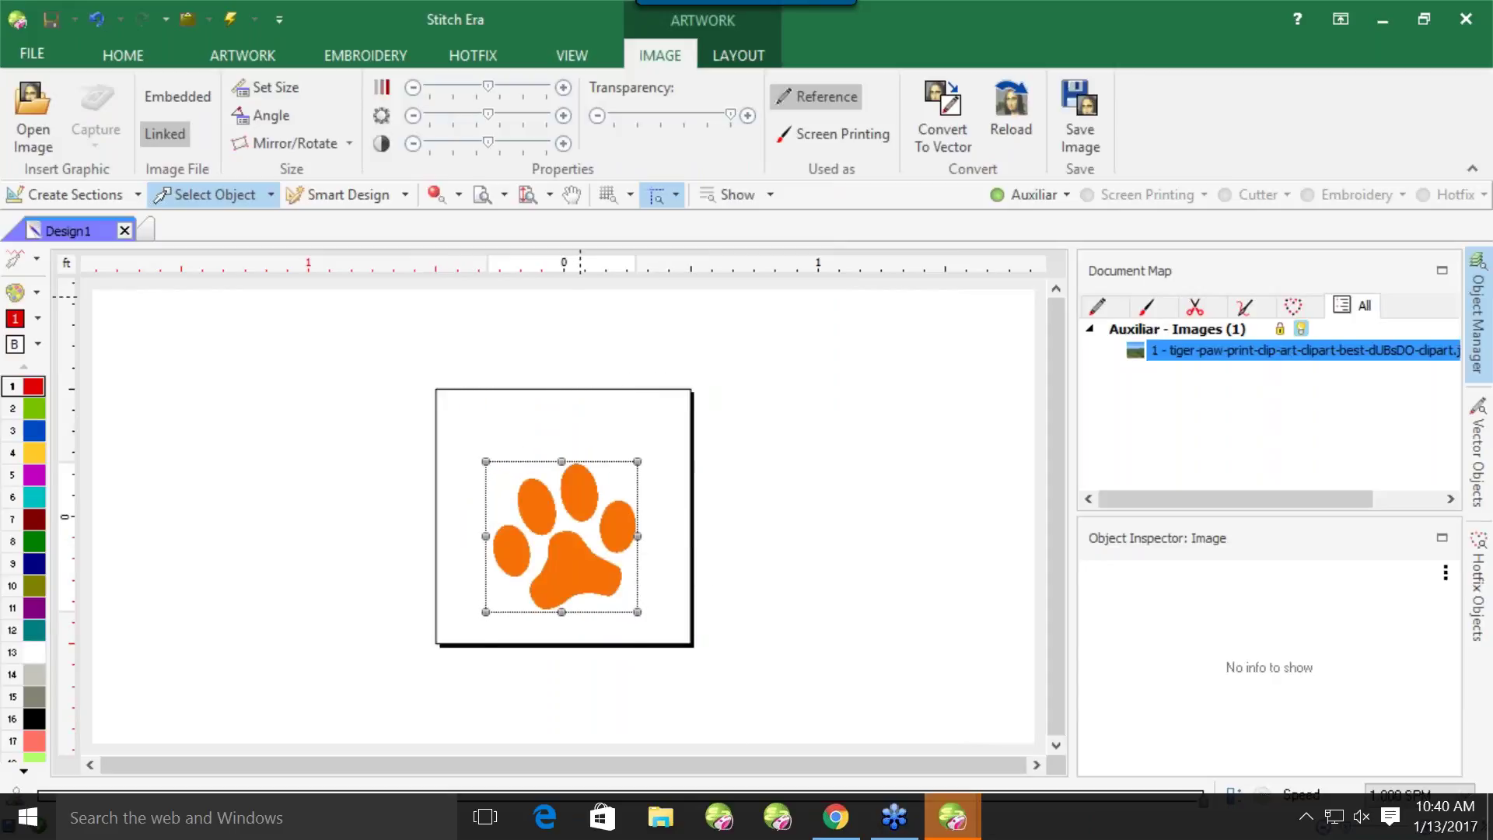
{"action": "left_click", "coordinate": [682, 348]}
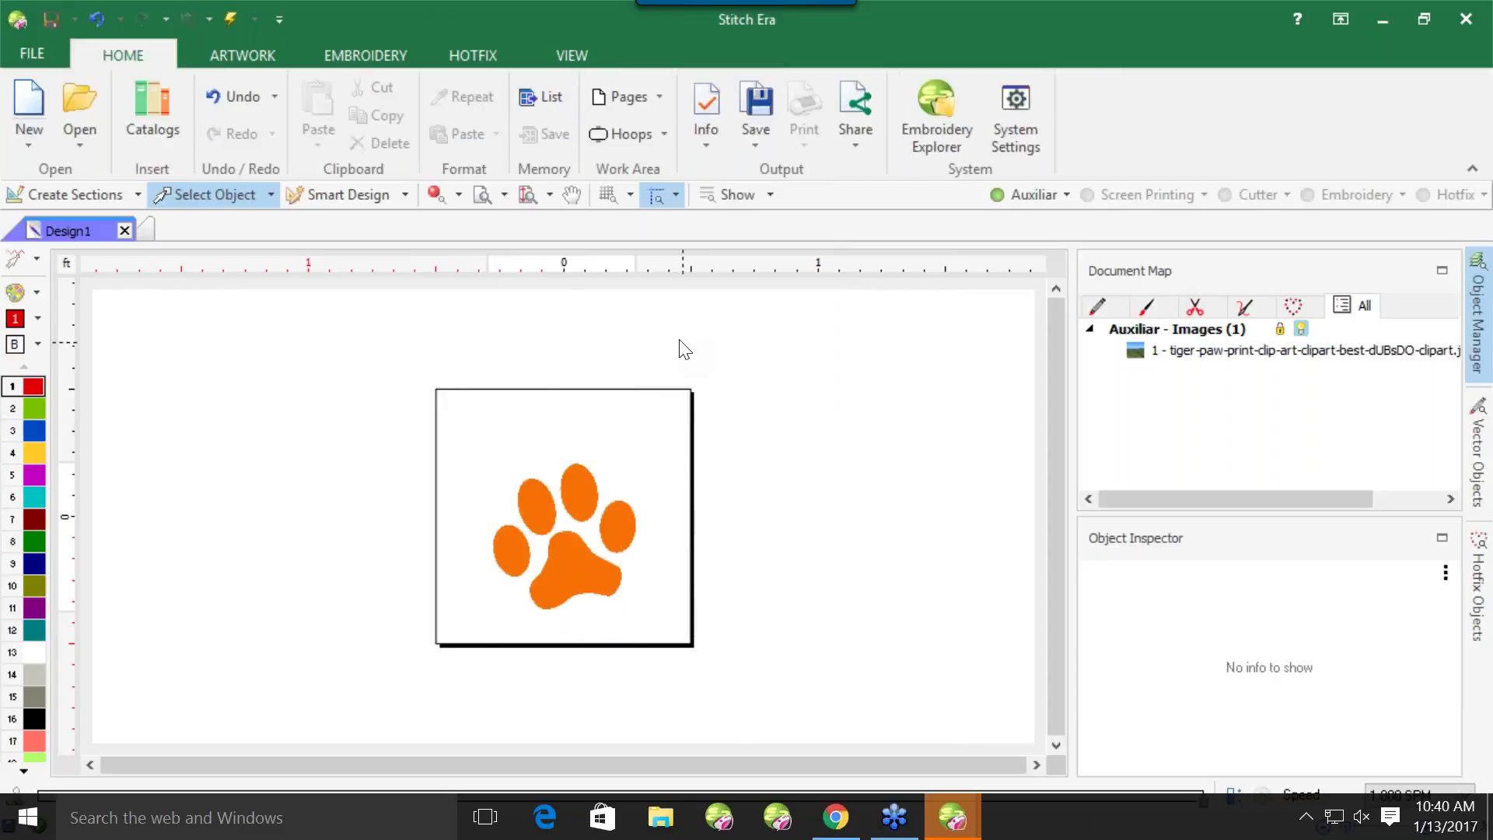
View the list of page names and sizes in the Page Settings, leaving it unmodified
{"action": "left_click", "coordinate": [641, 102]}
{"action": "left_click", "coordinate": [742, 377]}
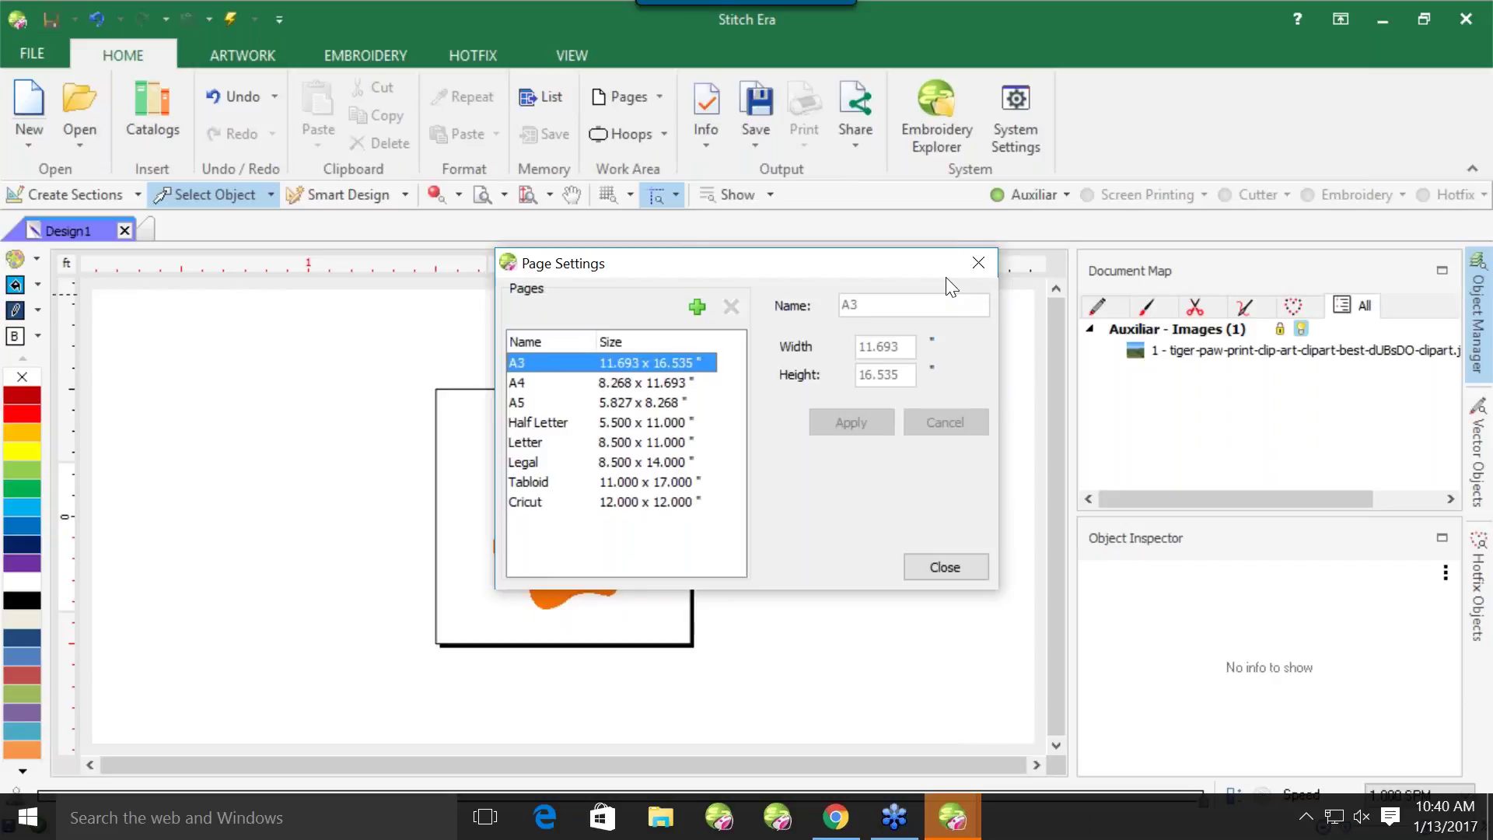
{"action": "left_click", "coordinate": [977, 264]}
Set the work area to the Avancé-533x355 embroidery hoop, filtering the hoop list by the Avancé machine brand
{"action": "left_click", "coordinate": [669, 137]}
{"action": "left_click", "coordinate": [683, 163]}
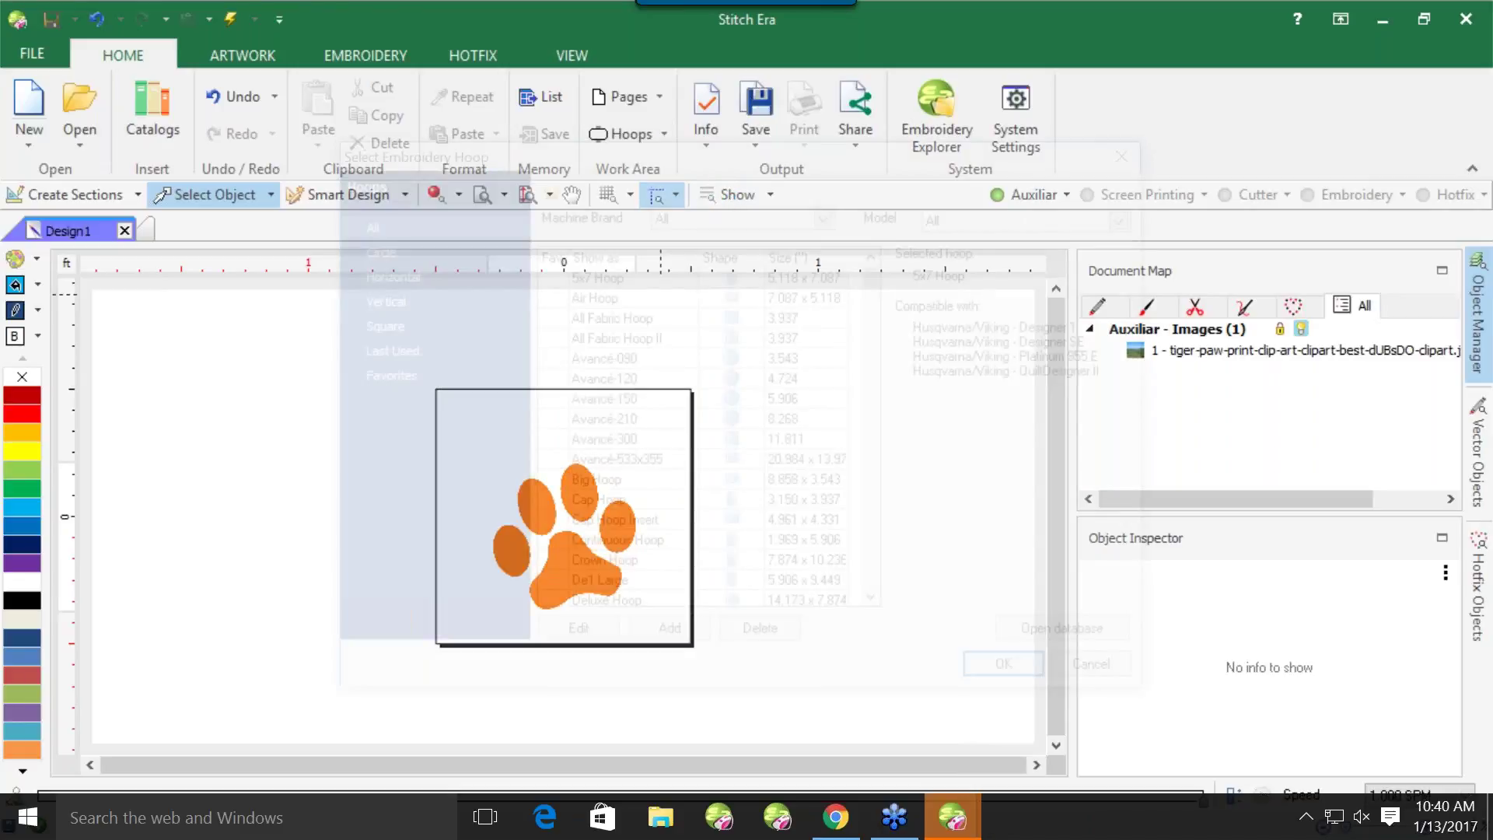
{"action": "left_click", "coordinate": [704, 215]}
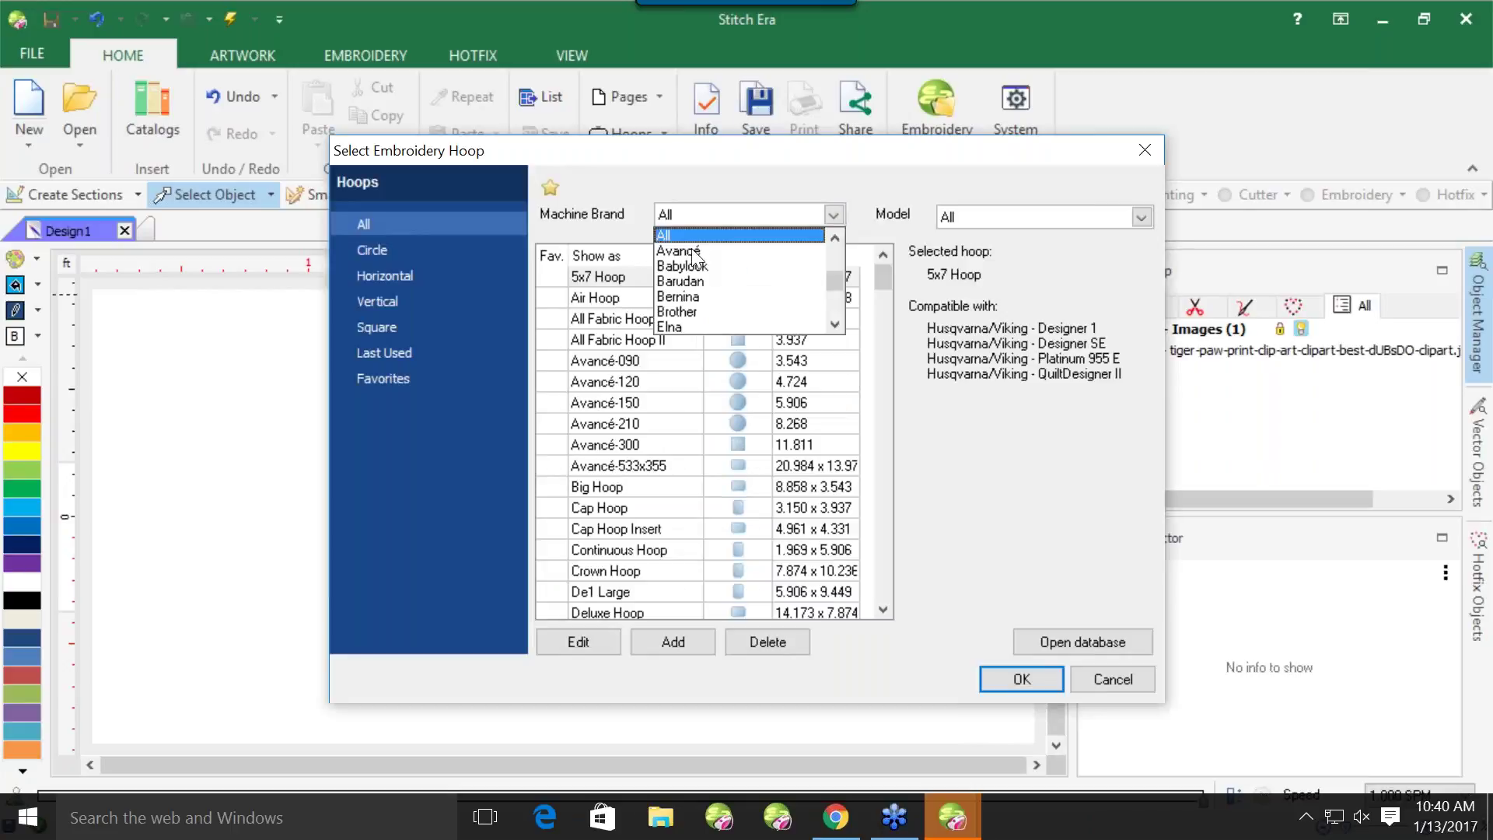
{"action": "left_click", "coordinate": [688, 251]}
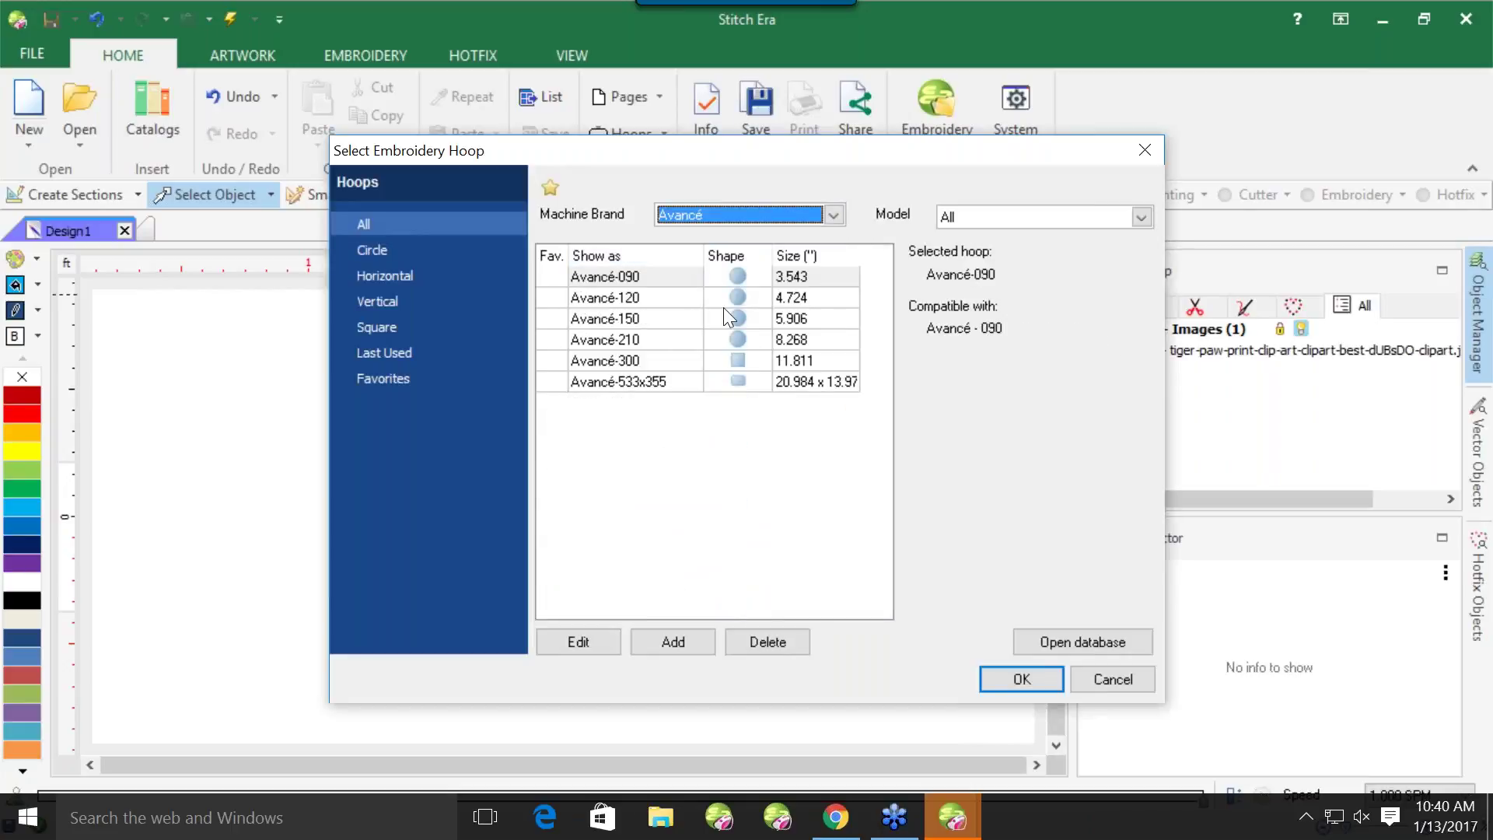
{"action": "left_click", "coordinate": [658, 379]}
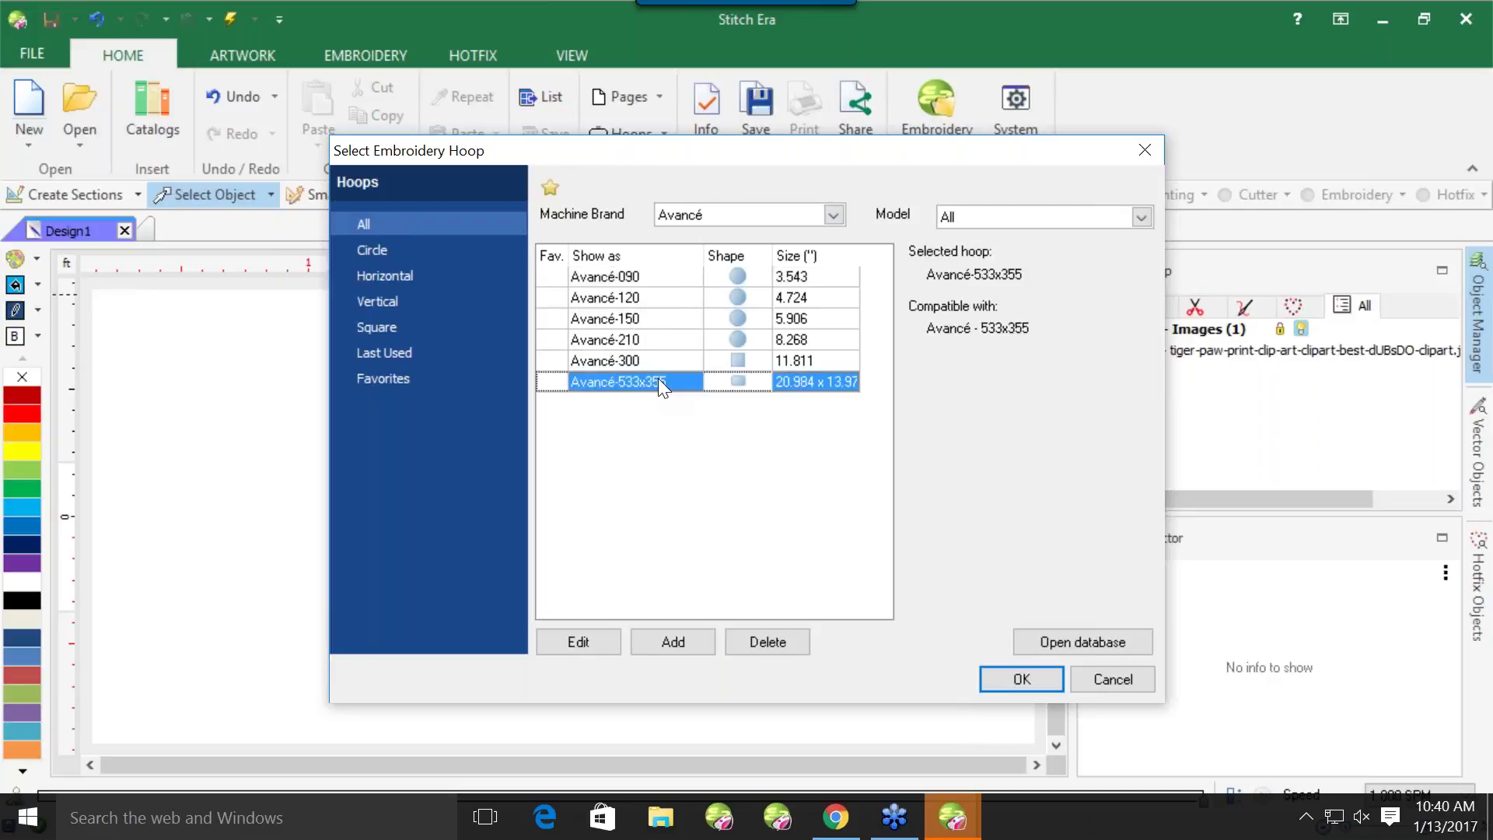
{"action": "left_click", "coordinate": [996, 678]}
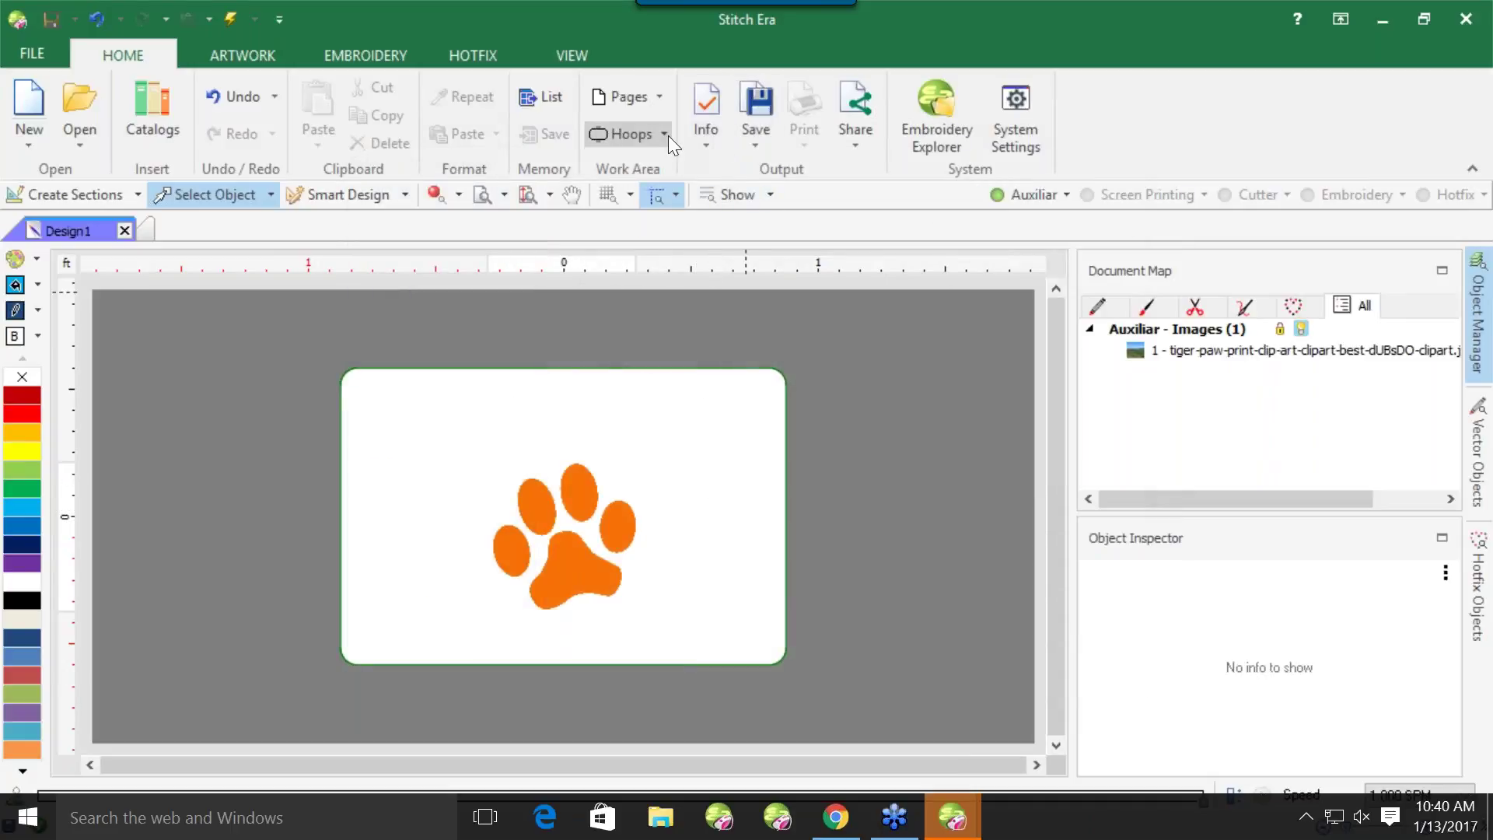
Look through the machine brands available for embroidery hoops and close the hoop selection without applying a hoop
{"action": "left_click", "coordinate": [664, 133]}
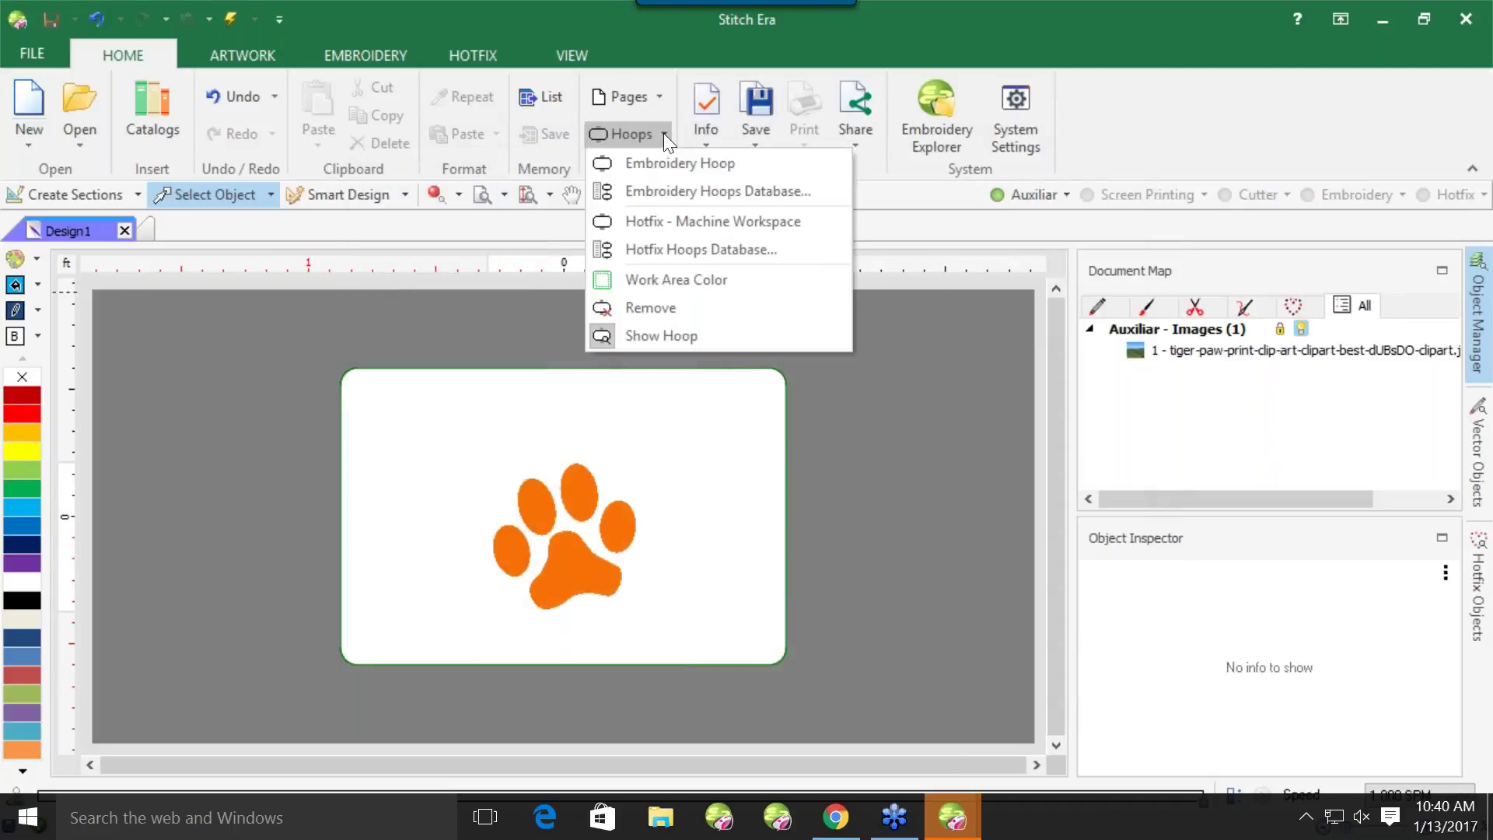
{"action": "left_click", "coordinate": [693, 169]}
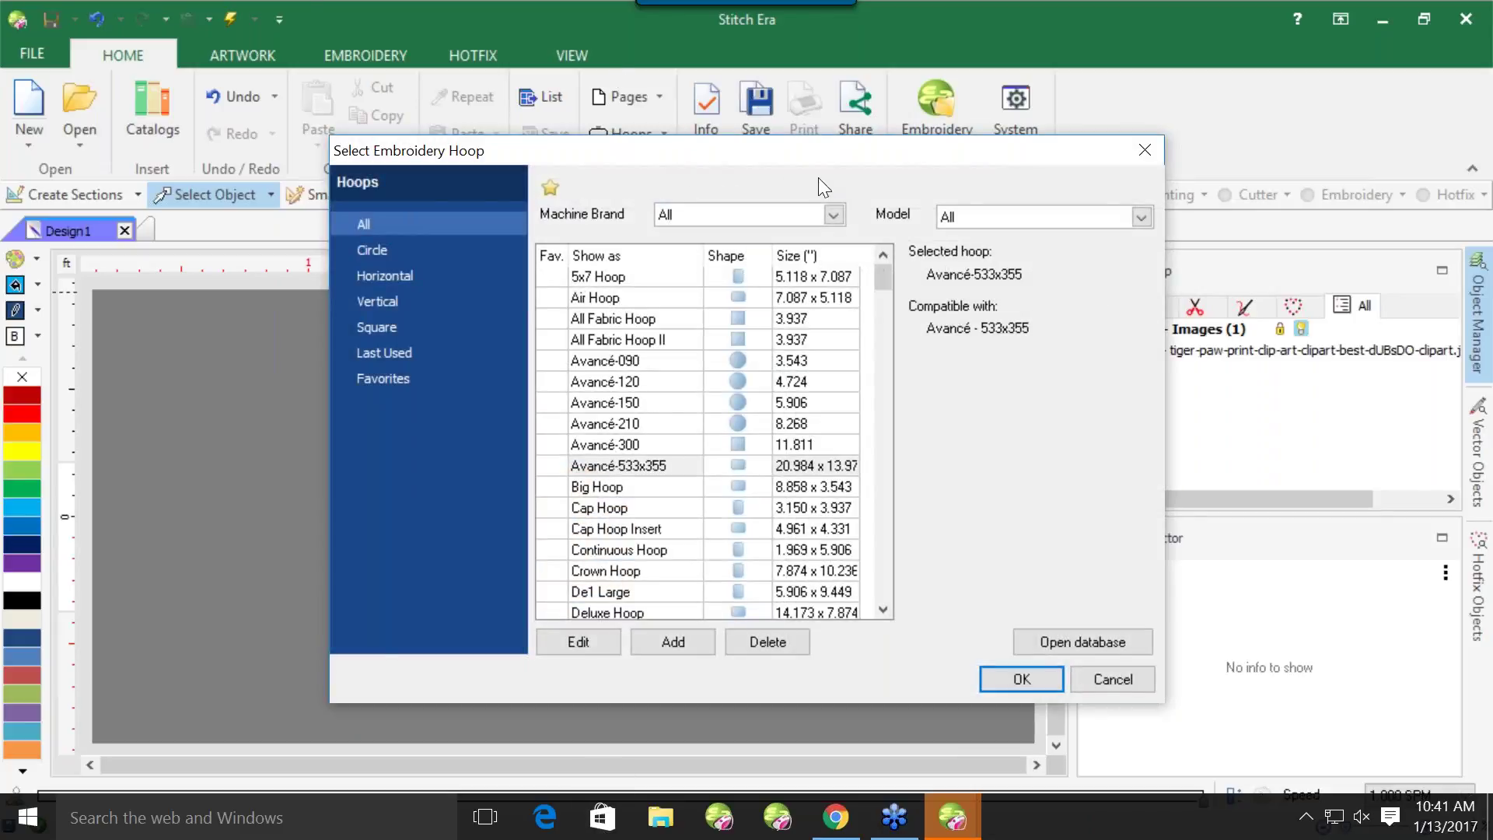
{"action": "left_click", "coordinate": [835, 214]}
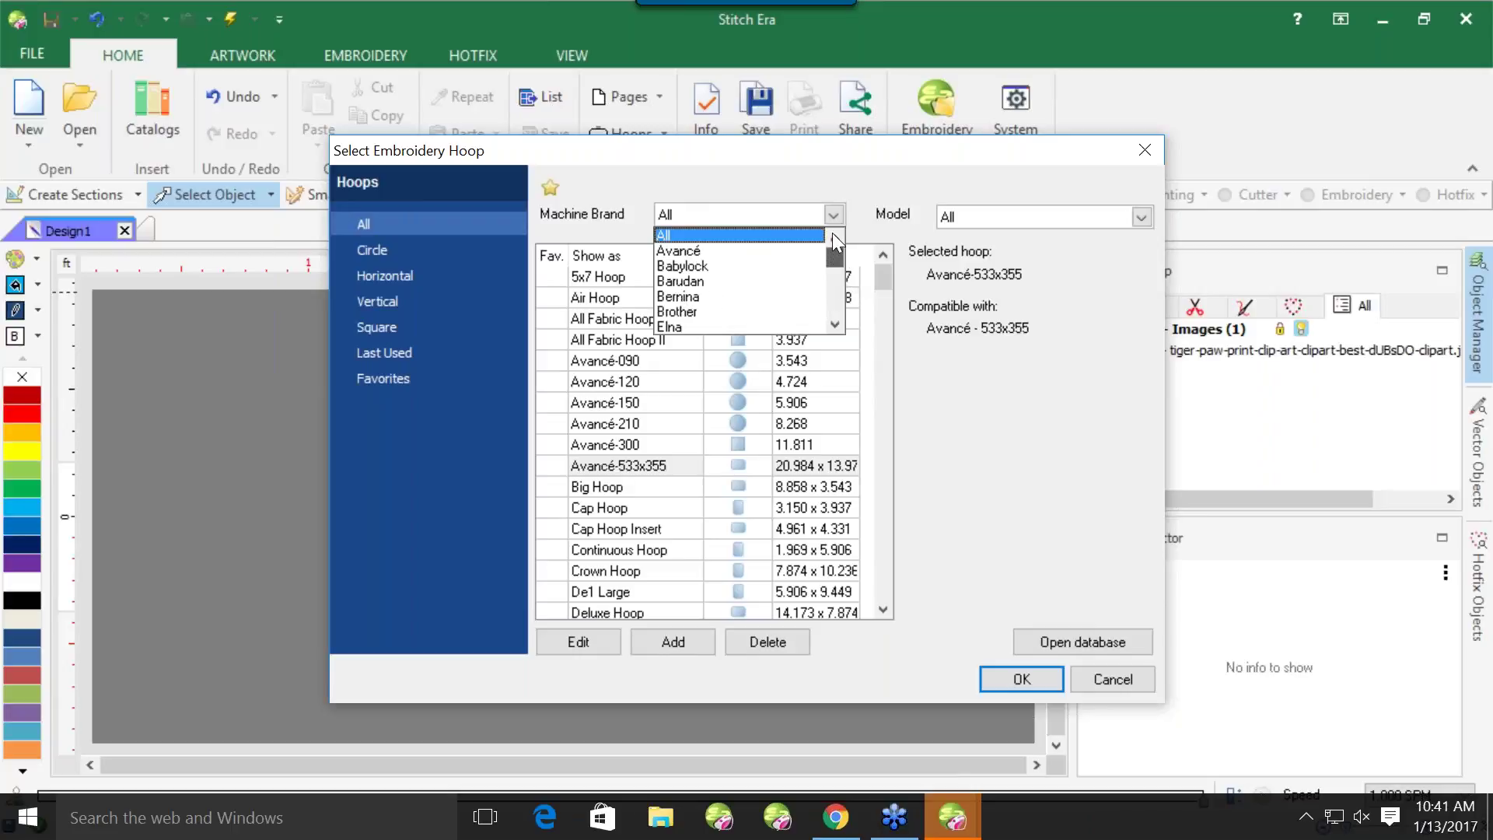
{"action": "left_click", "coordinate": [837, 325]}
{"action": "left_click", "coordinate": [836, 325]}
{"action": "left_click", "coordinate": [836, 325]}
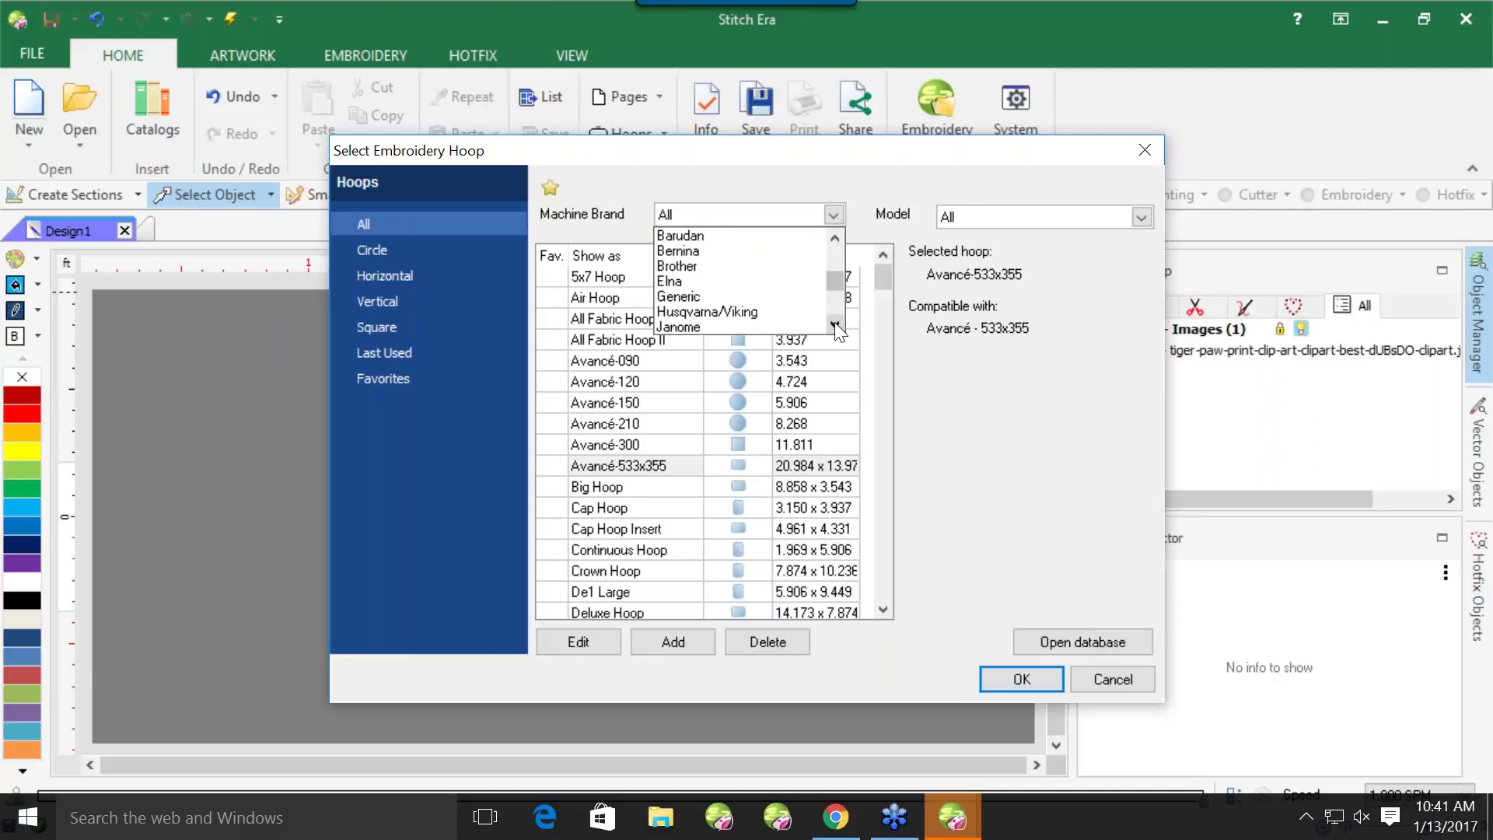
{"action": "left_click", "coordinate": [836, 325]}
{"action": "left_click", "coordinate": [835, 325]}
{"action": "left_click", "coordinate": [835, 325]}
{"action": "left_click", "coordinate": [836, 326]}
{"action": "left_click", "coordinate": [835, 325]}
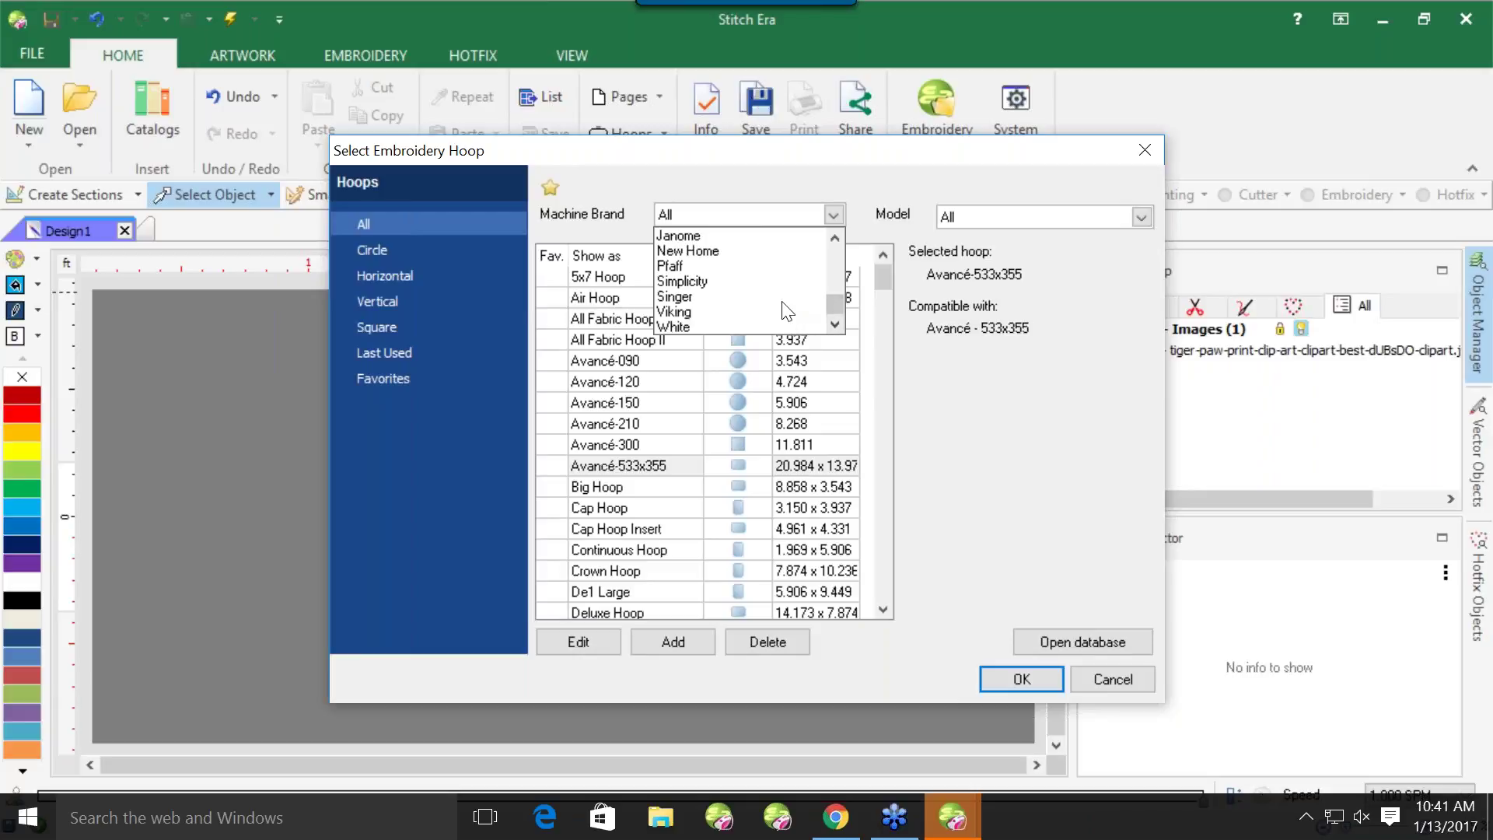
{"action": "left_click", "coordinate": [884, 191]}
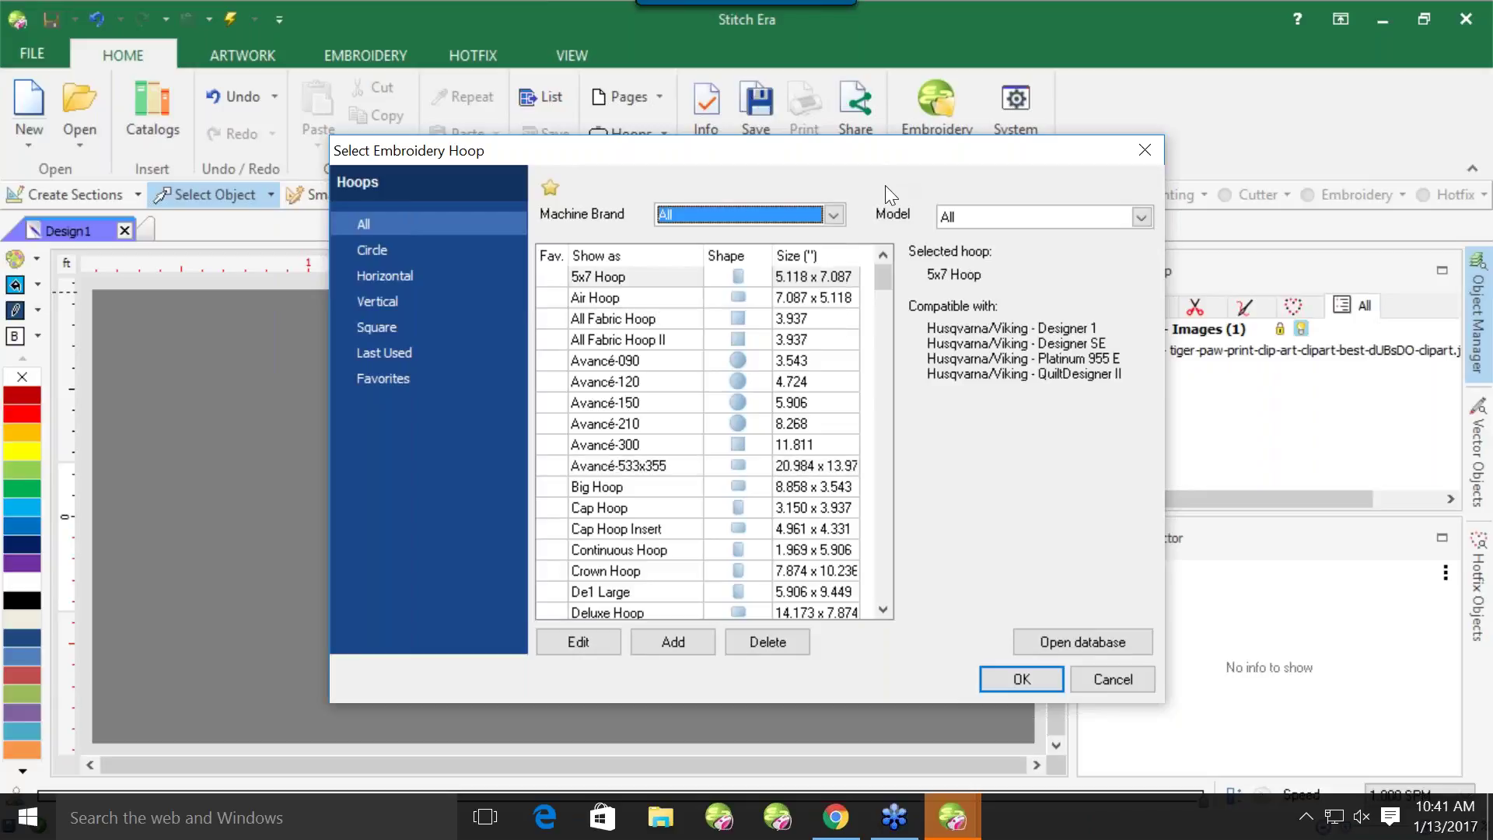
{"action": "left_click", "coordinate": [1142, 154]}
Add a square hoop with a 3.937 in side and 0.787 in radius in the embroidery hoops database
{"action": "left_click", "coordinate": [657, 137]}
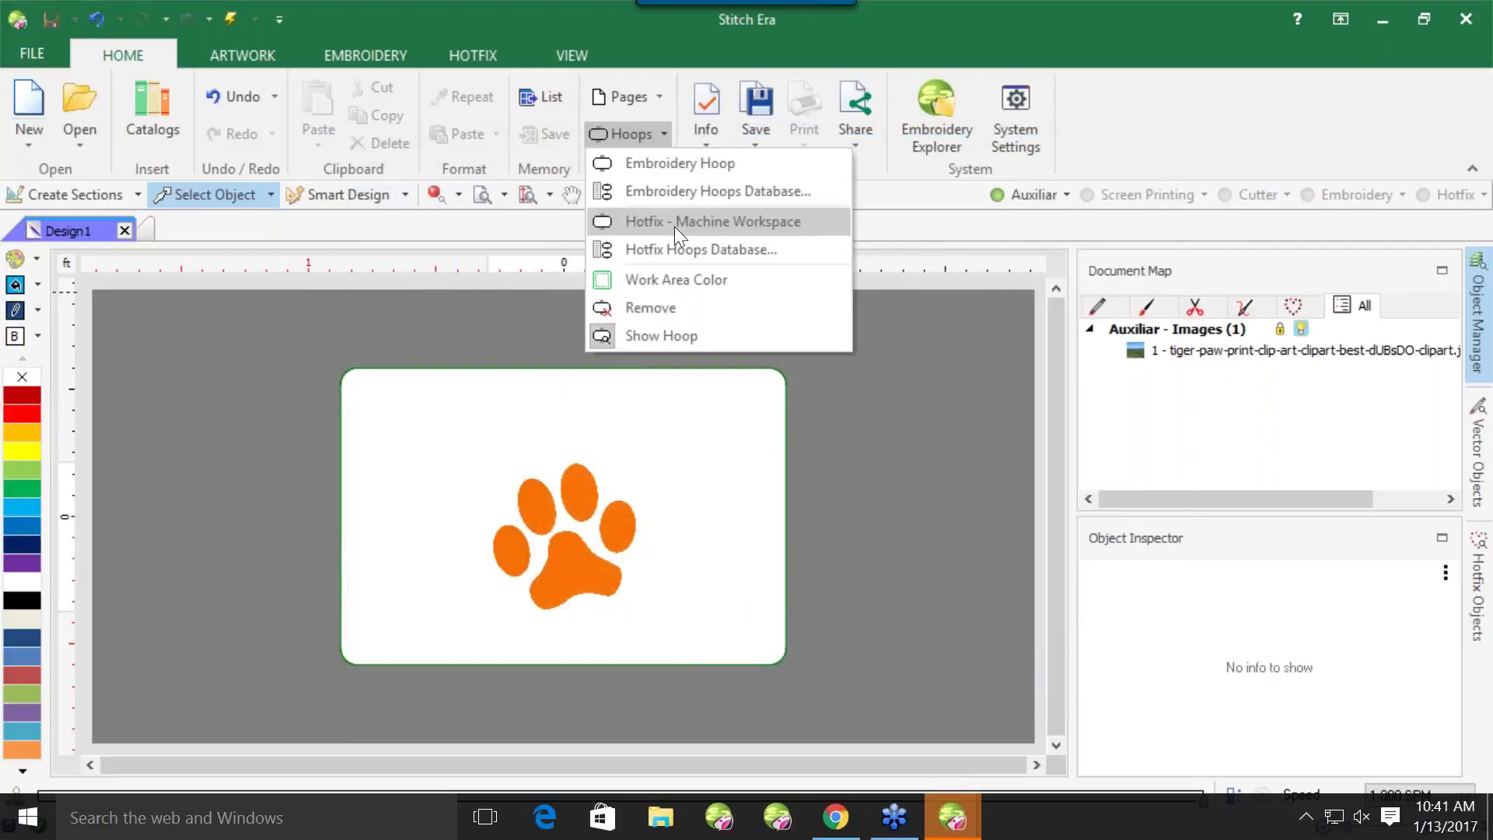
{"action": "left_click", "coordinate": [692, 188]}
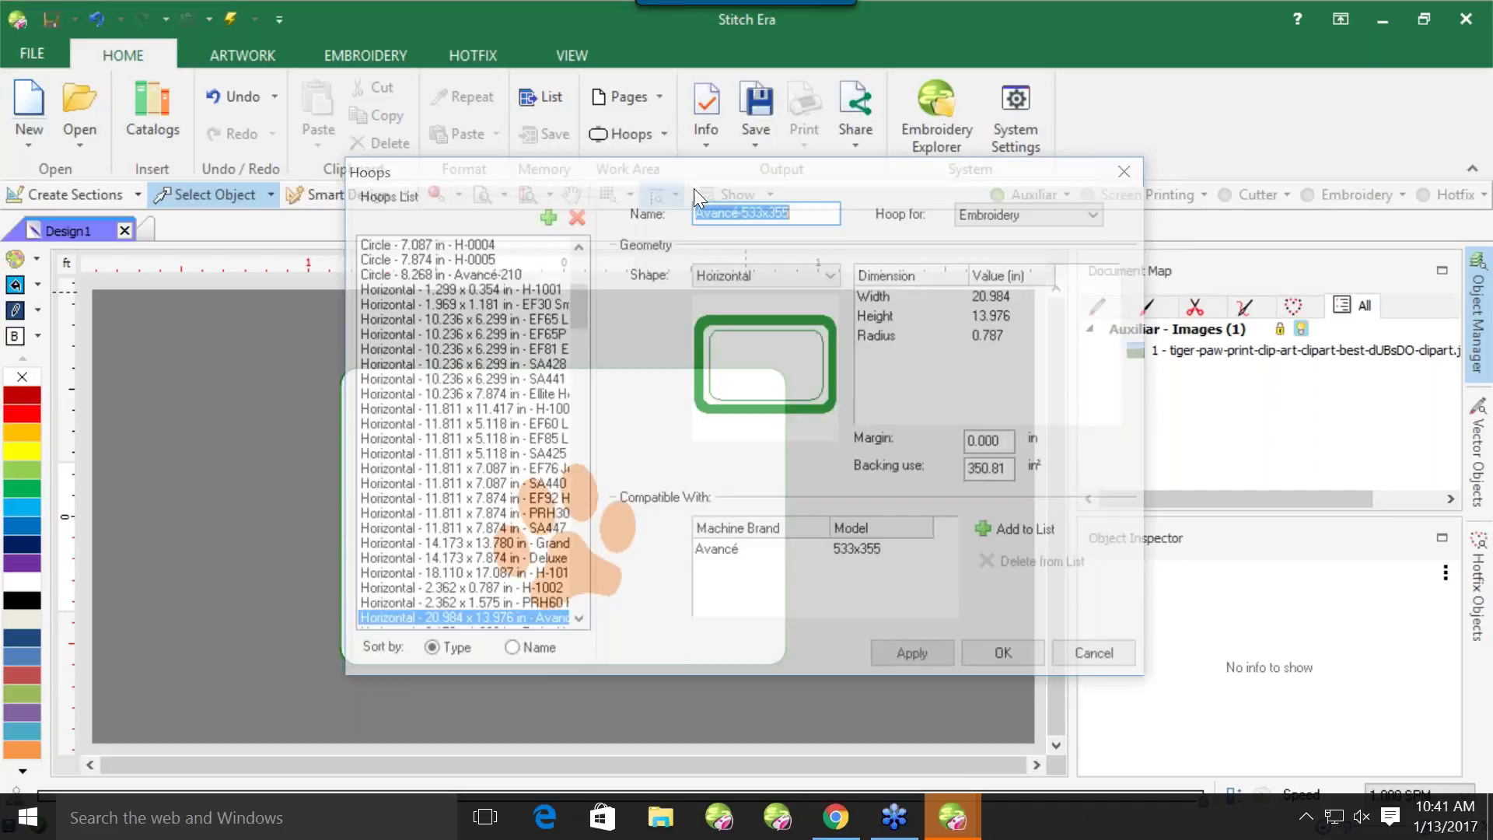
{"action": "left_click", "coordinate": [548, 217]}
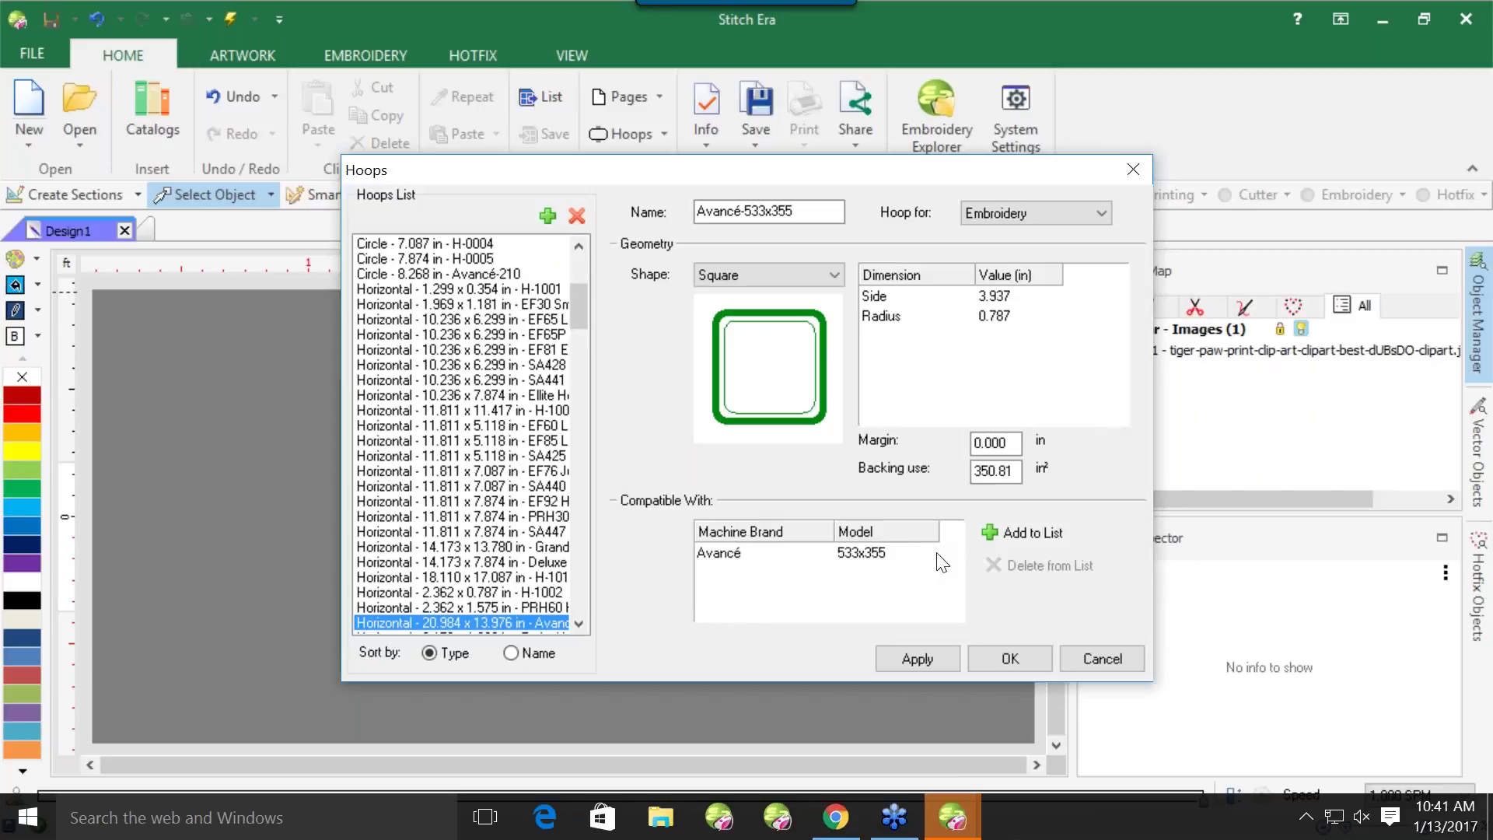
{"action": "left_click", "coordinate": [1003, 660]}
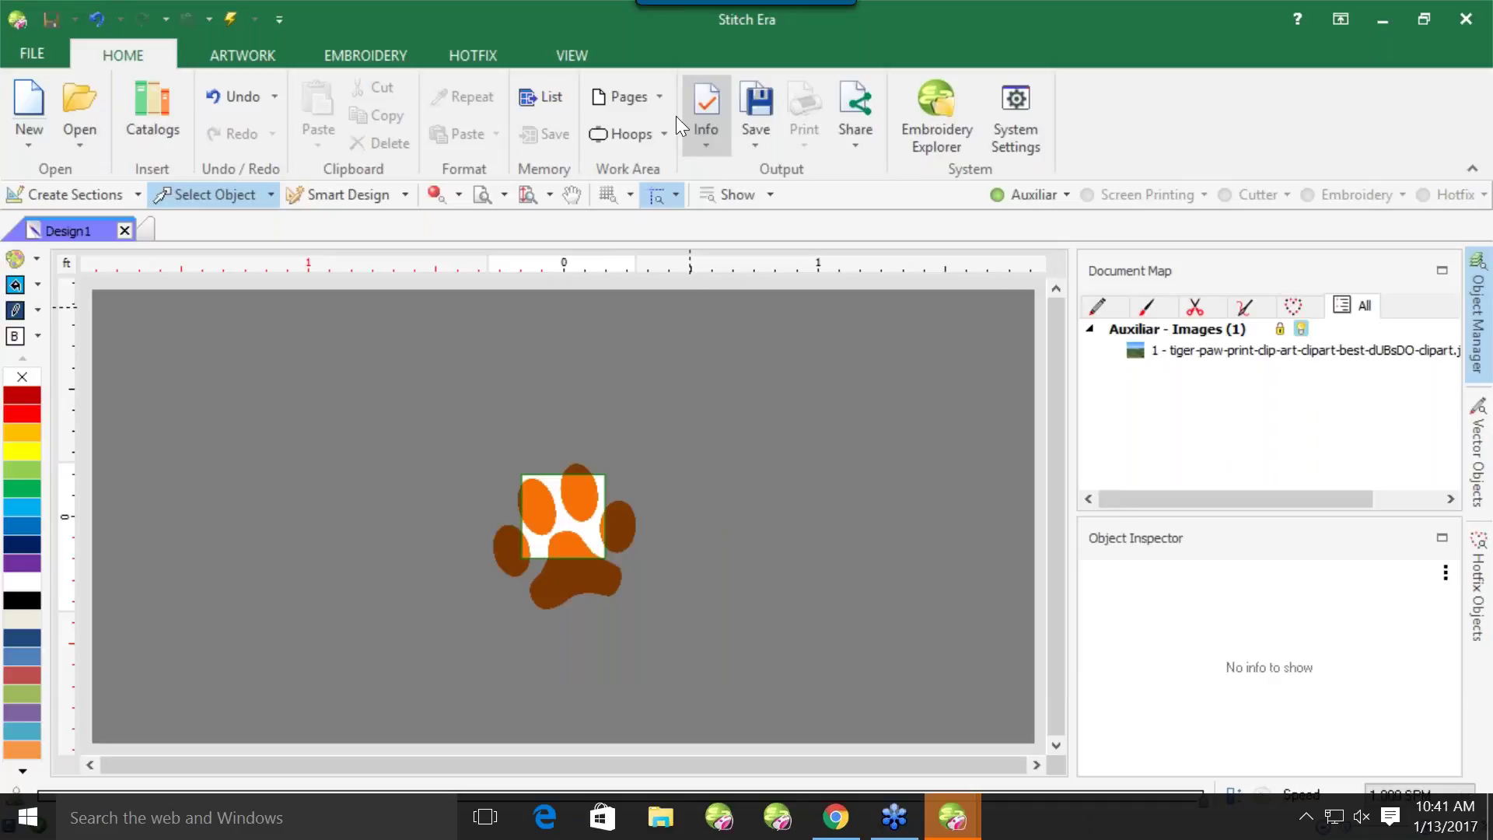
Replace the hoop in the work area with the Cricut page of 12.000 x 12.000 inches
{"action": "left_click", "coordinate": [660, 99]}
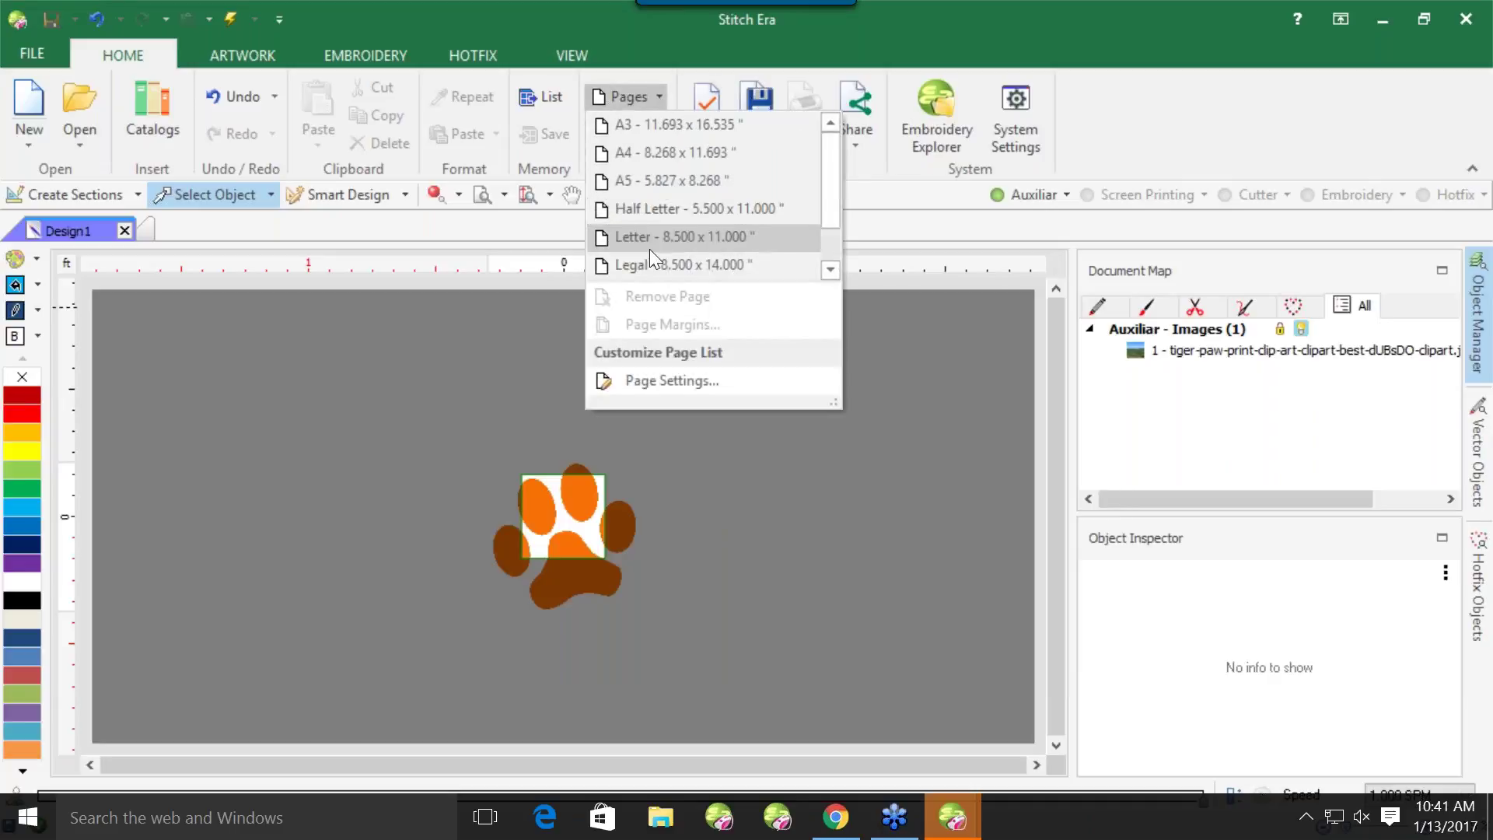
{"action": "scroll", "coordinate": [770, 190], "scroll_direction": "down", "scroll_amount": 1}
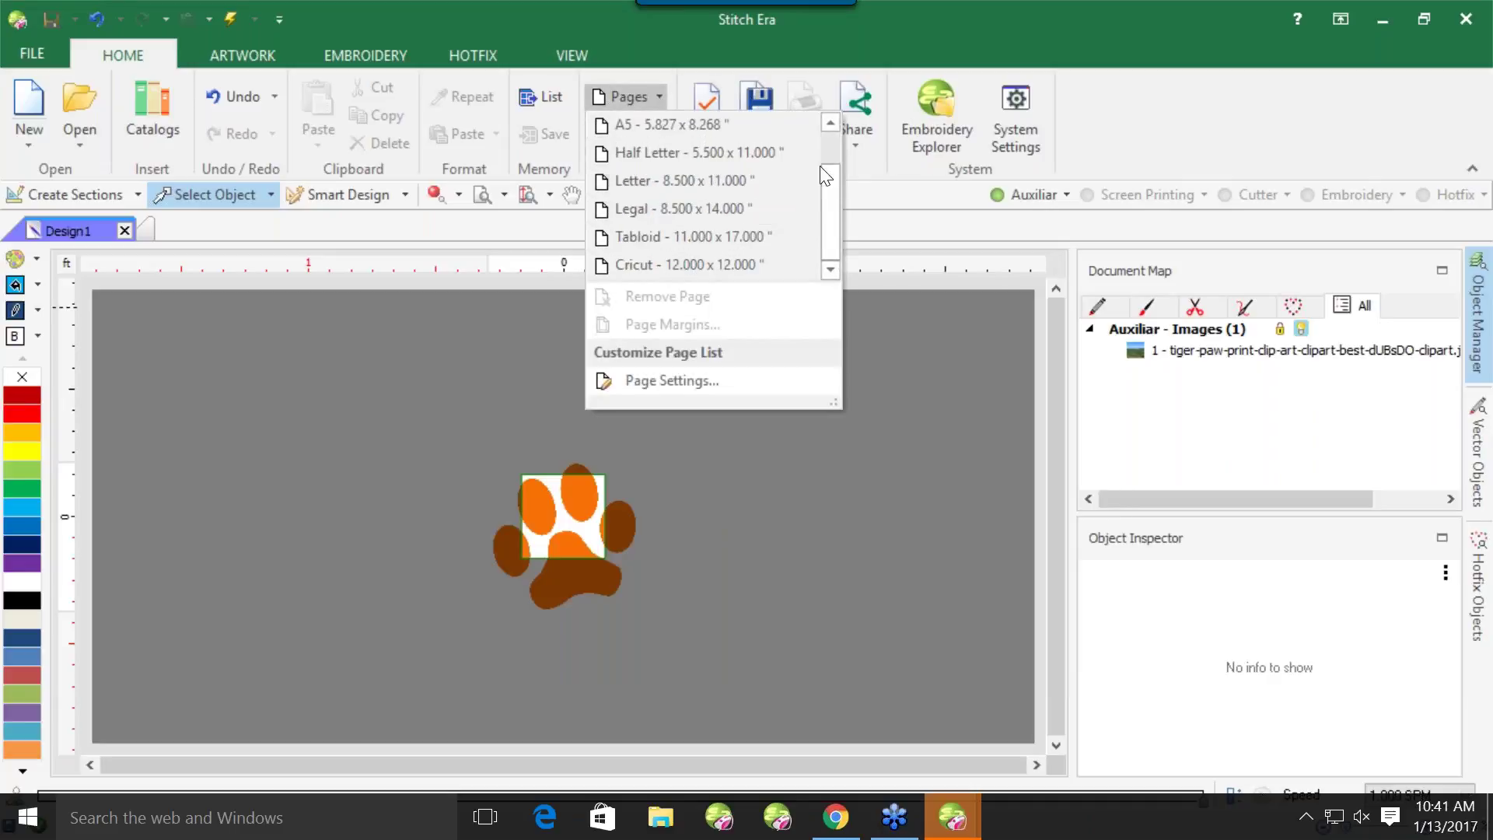
{"action": "left_click", "coordinate": [687, 264]}
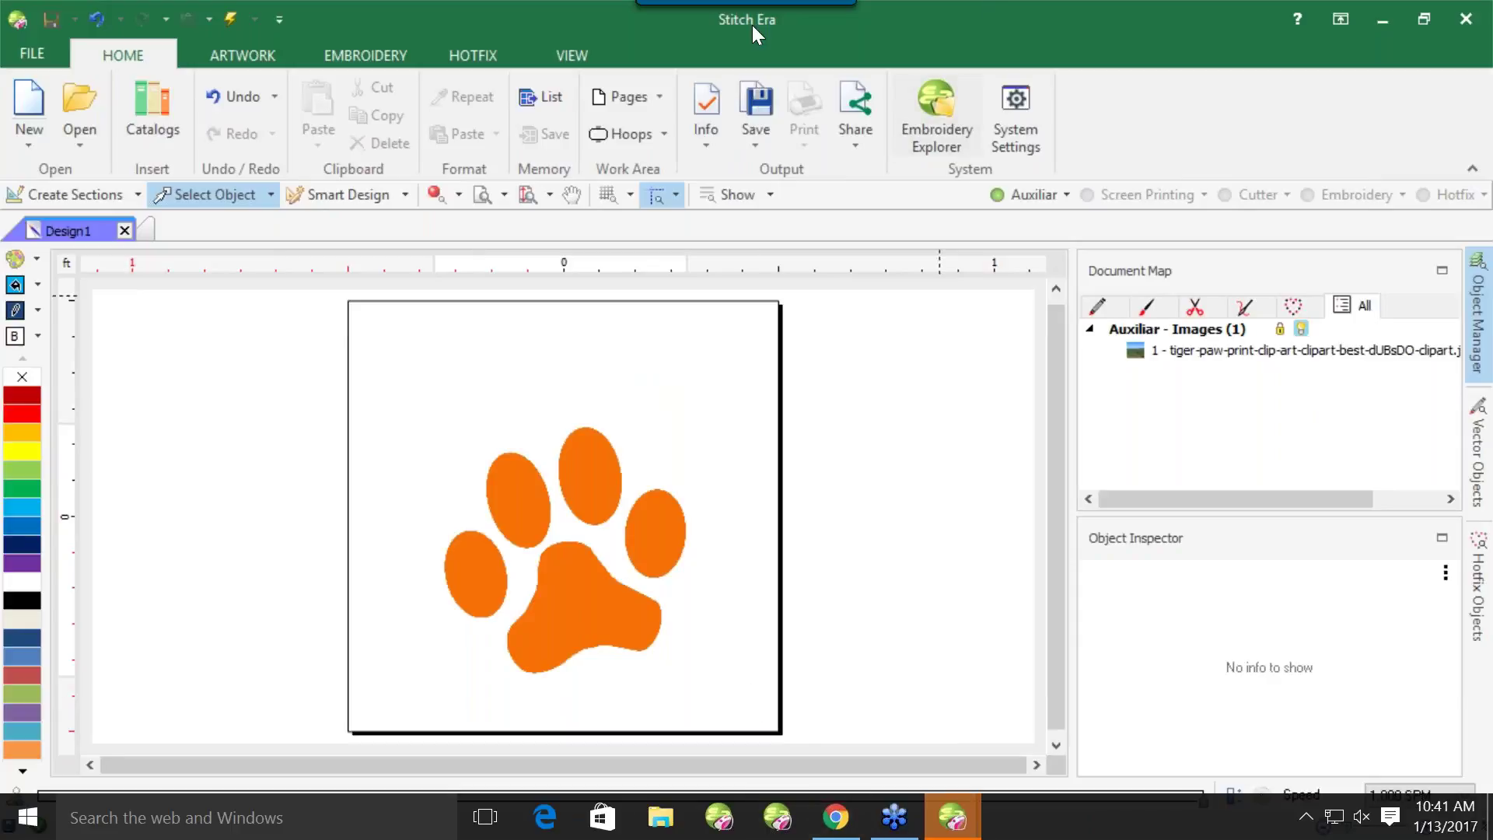
Set the work area to the Avancé-150 embroidery hoop, filtering the hoop list by the Avancé machine brand
{"action": "left_click", "coordinate": [660, 133]}
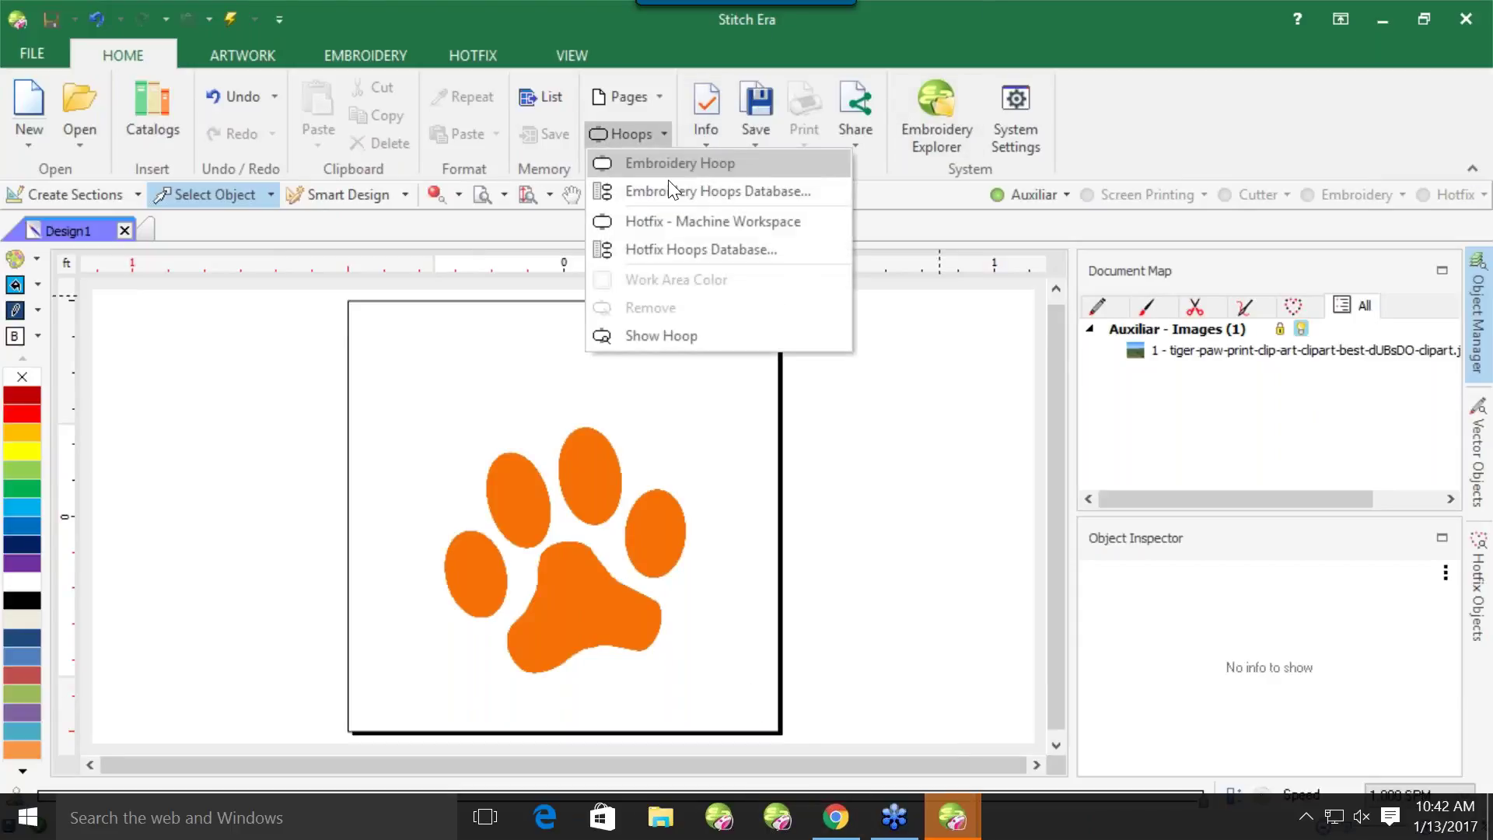
{"action": "left_click", "coordinate": [665, 162]}
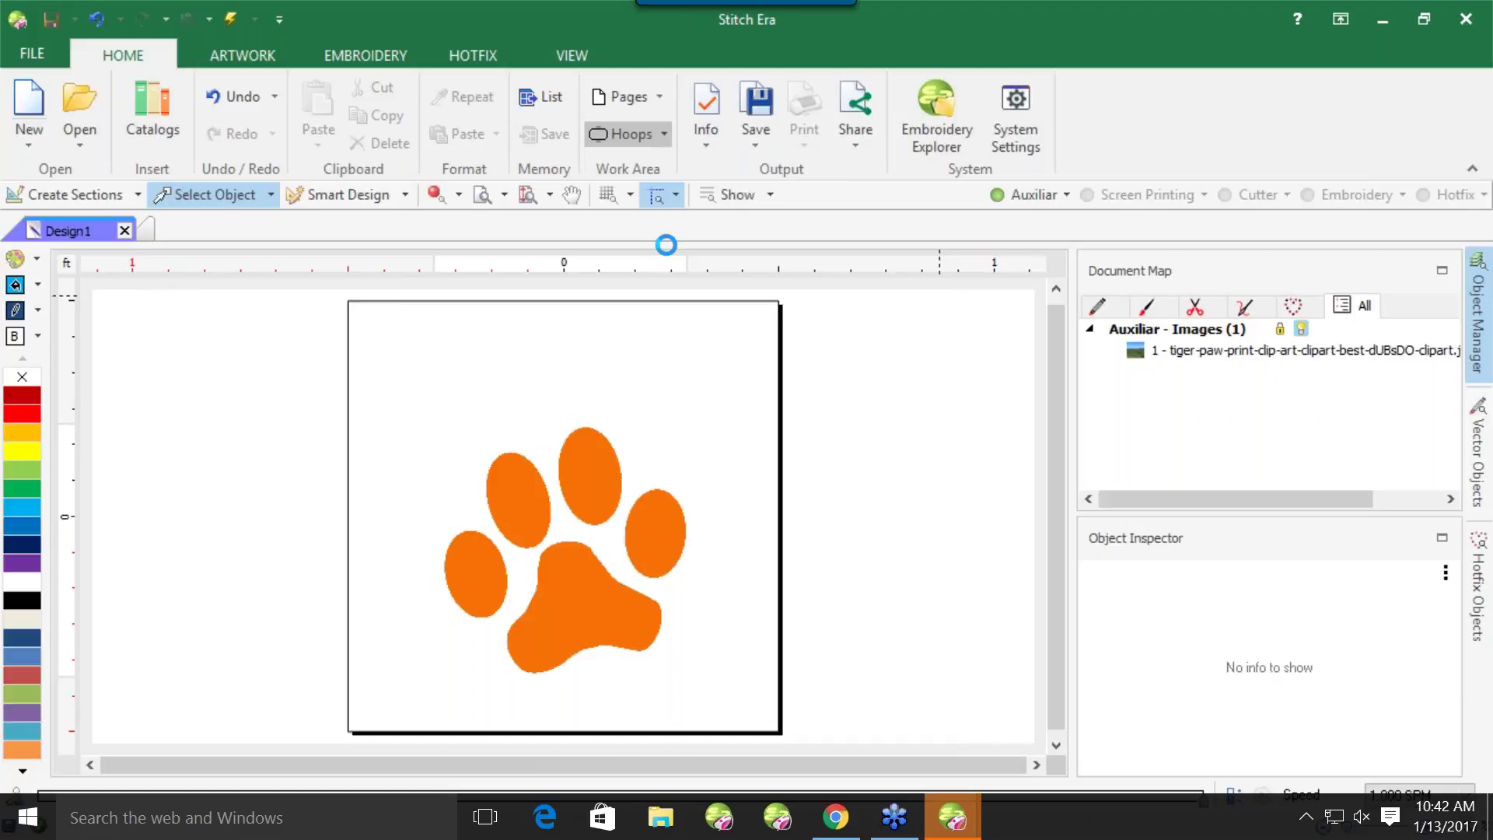
{"action": "left_click", "coordinate": [761, 221]}
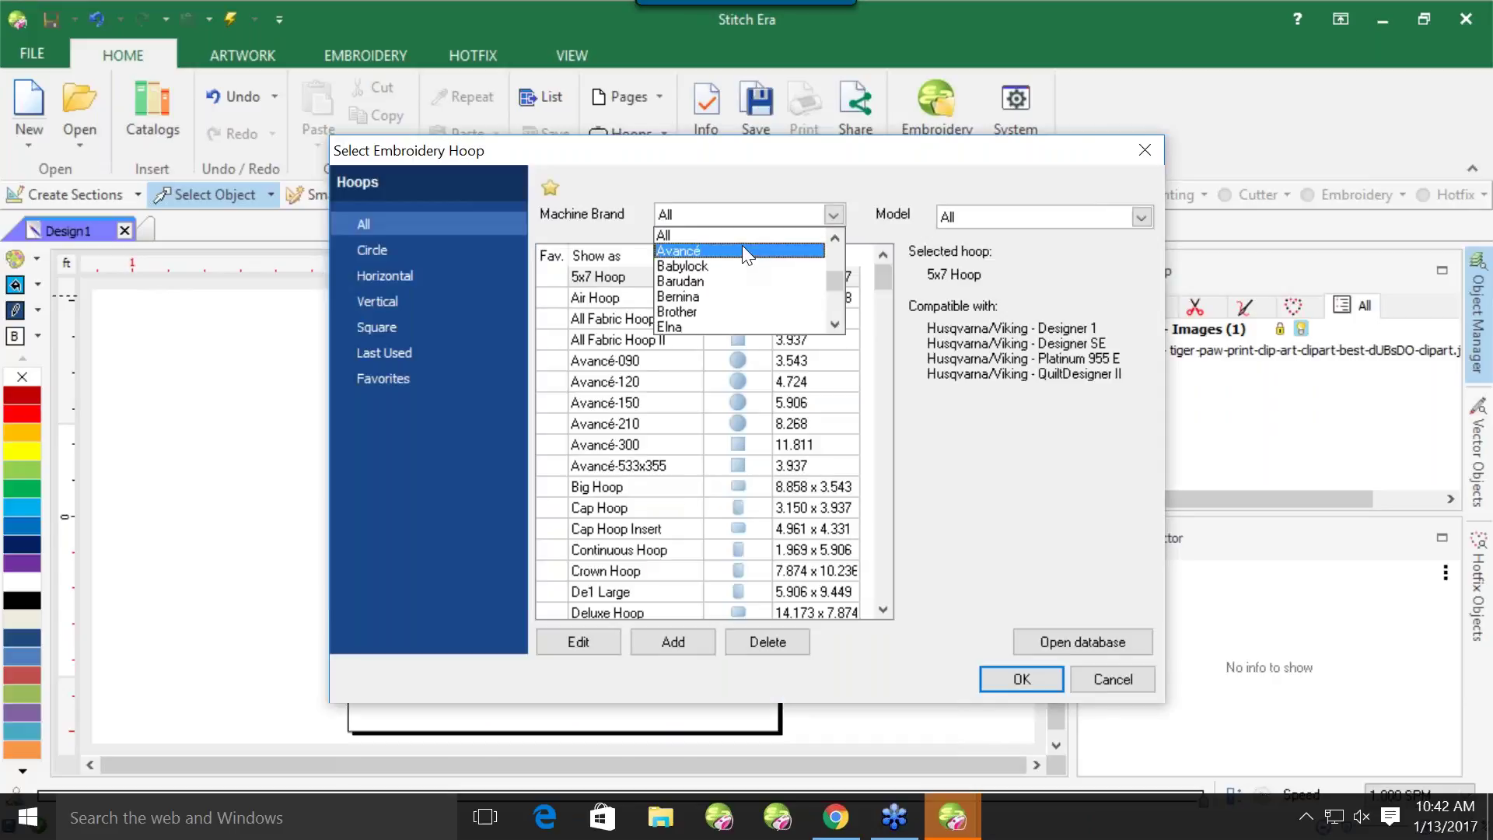
{"action": "left_click", "coordinate": [742, 240]}
{"action": "left_click", "coordinate": [634, 318]}
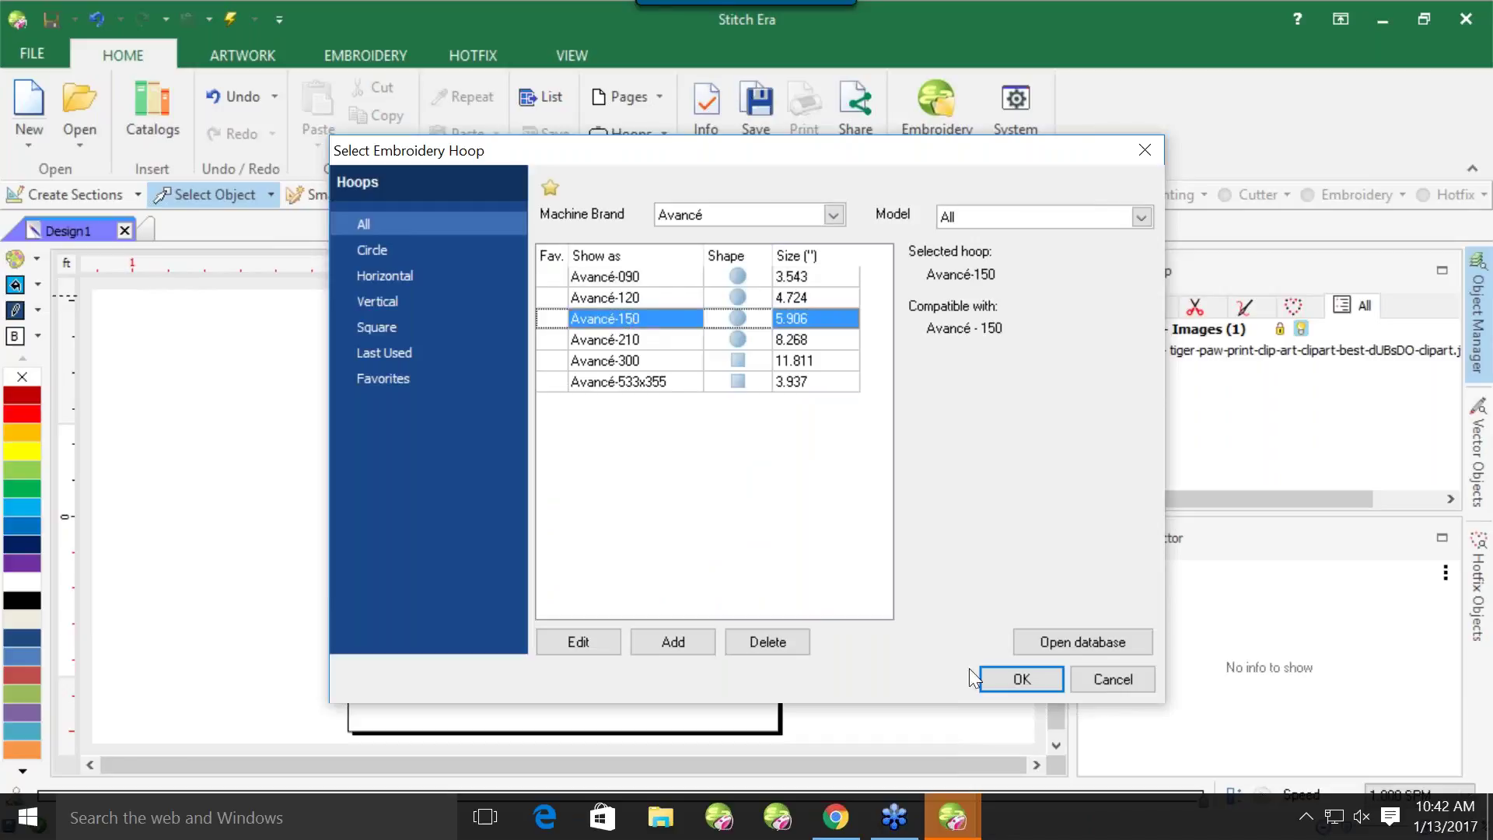
{"action": "left_click", "coordinate": [990, 675]}
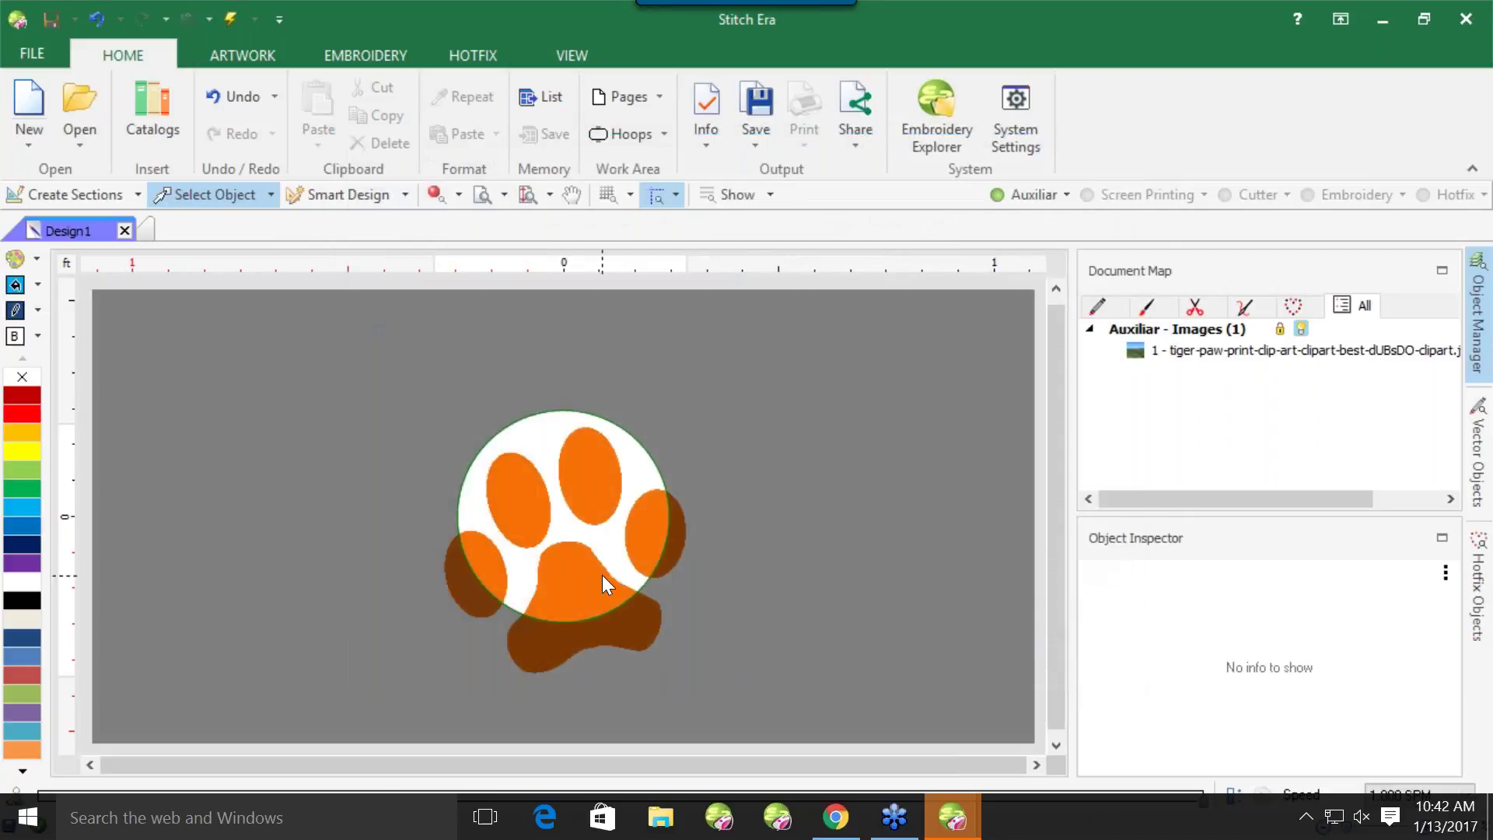
Scale the paw image down and reposition it so it fits near the centre of the circular hoop
{"action": "left_click", "coordinate": [602, 576]}
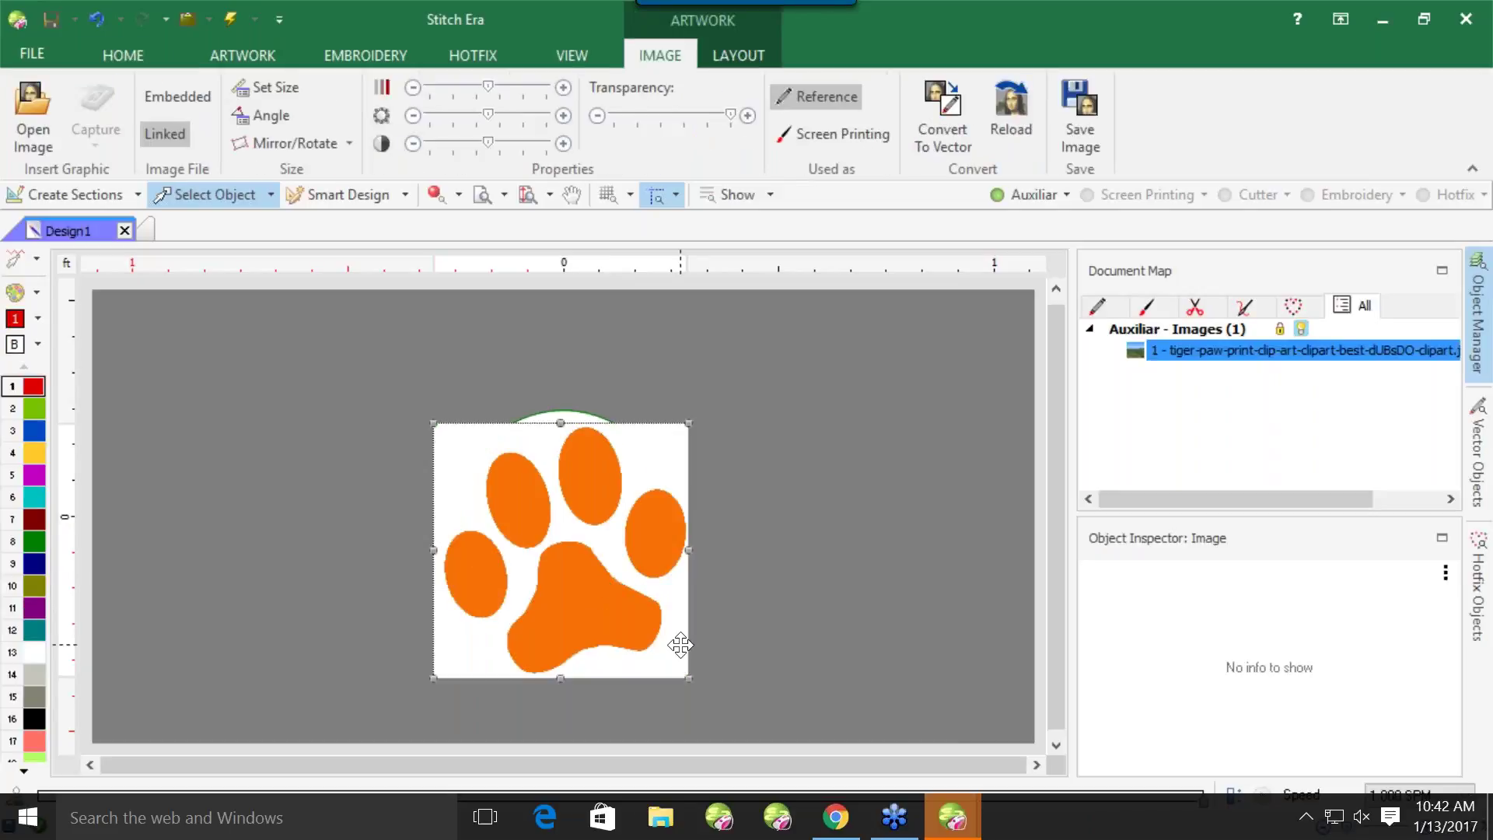
{"action": "left_click_drag", "start_coordinate": [663, 658], "coordinate": [624, 613]}
{"action": "left_click_drag", "start_coordinate": [572, 560], "coordinate": [573, 523]}
{"action": "left_click", "coordinate": [650, 534]}
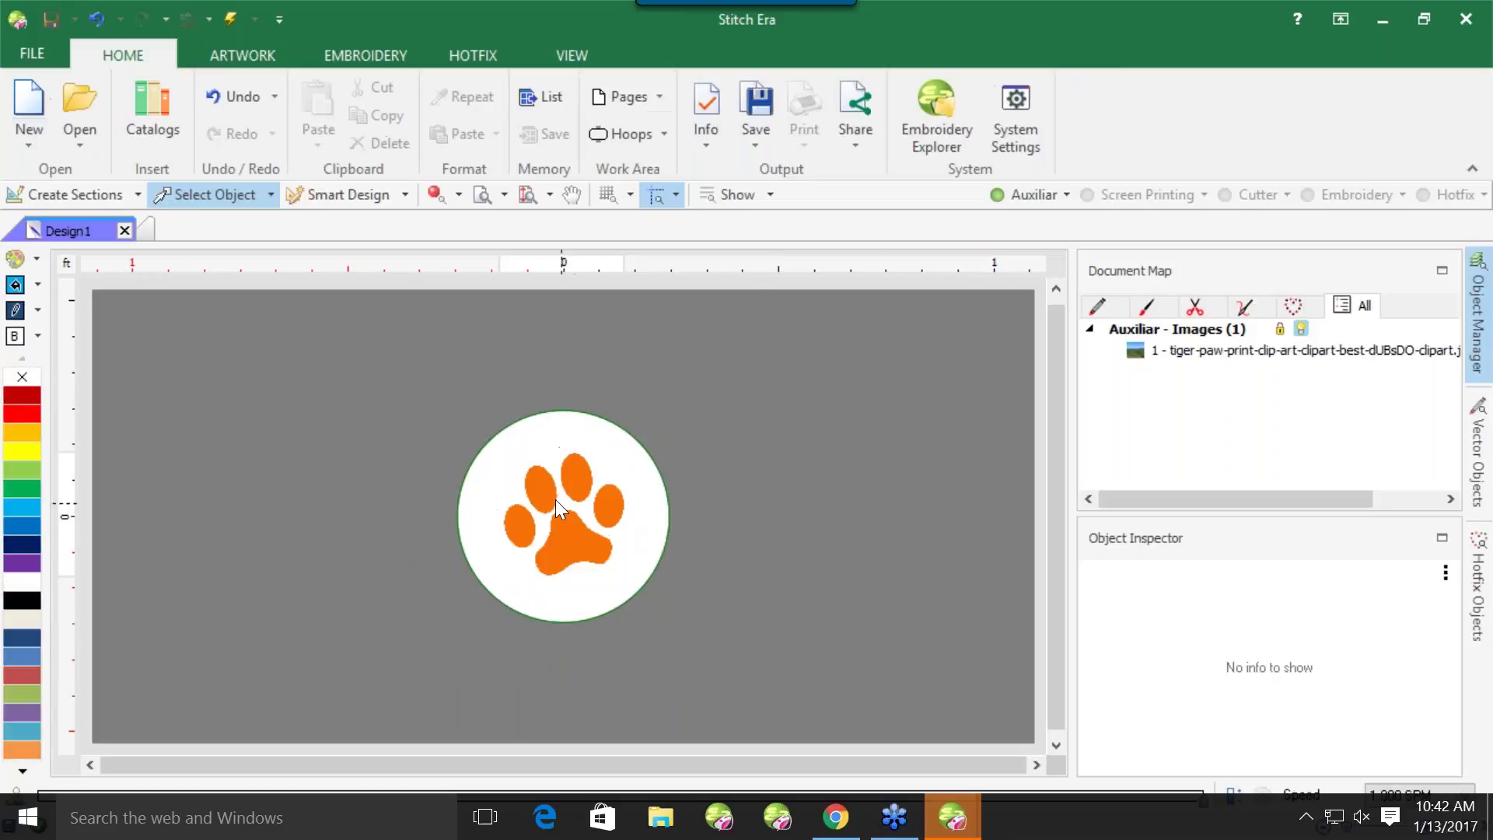
{"action": "scroll", "coordinate": [555, 499], "scroll_direction": "up", "scroll_amount": 1}
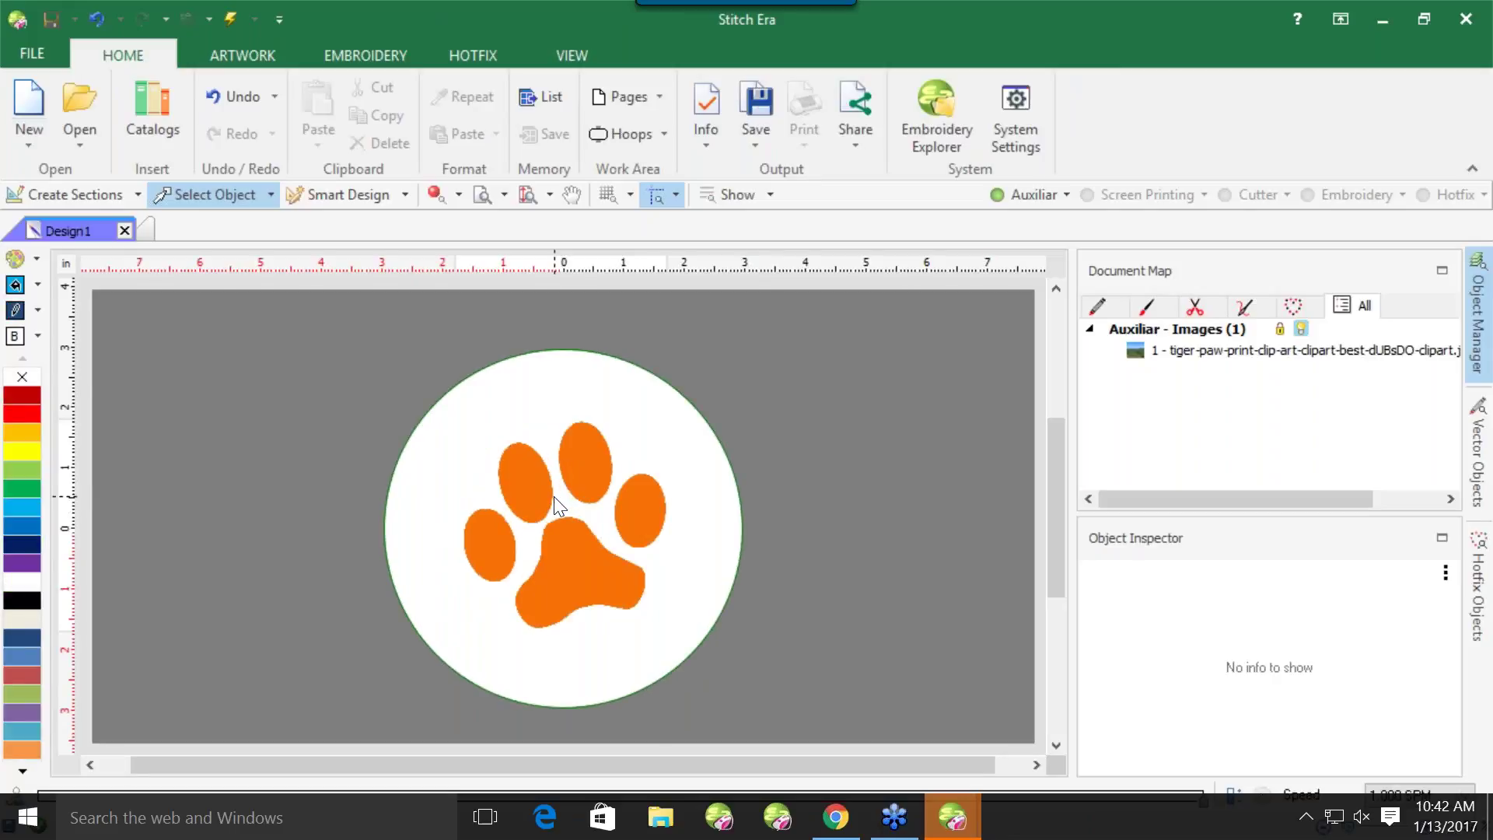
{"action": "scroll", "coordinate": [554, 496], "scroll_direction": "up", "scroll_amount": 1}
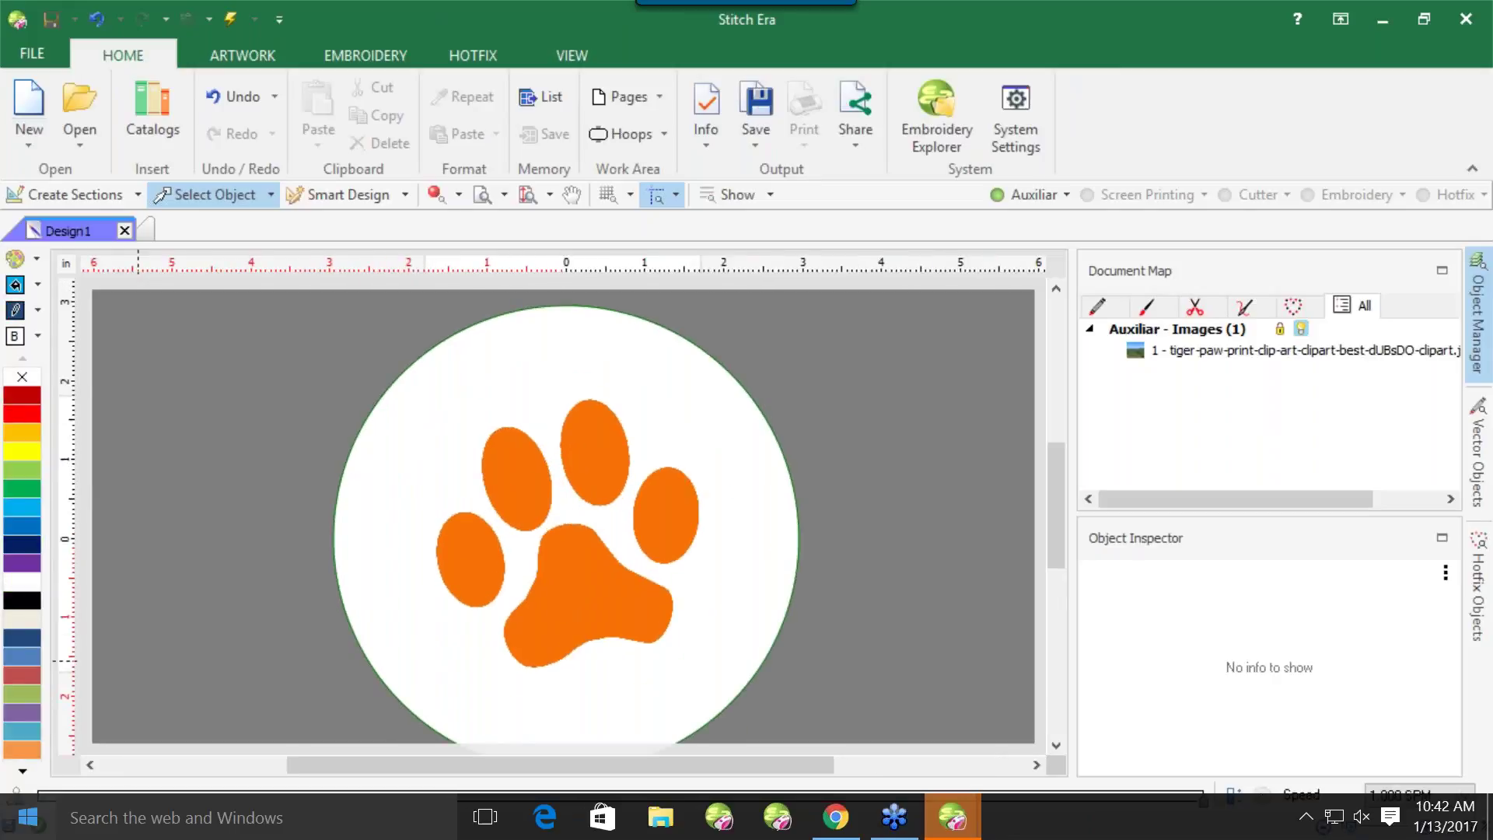
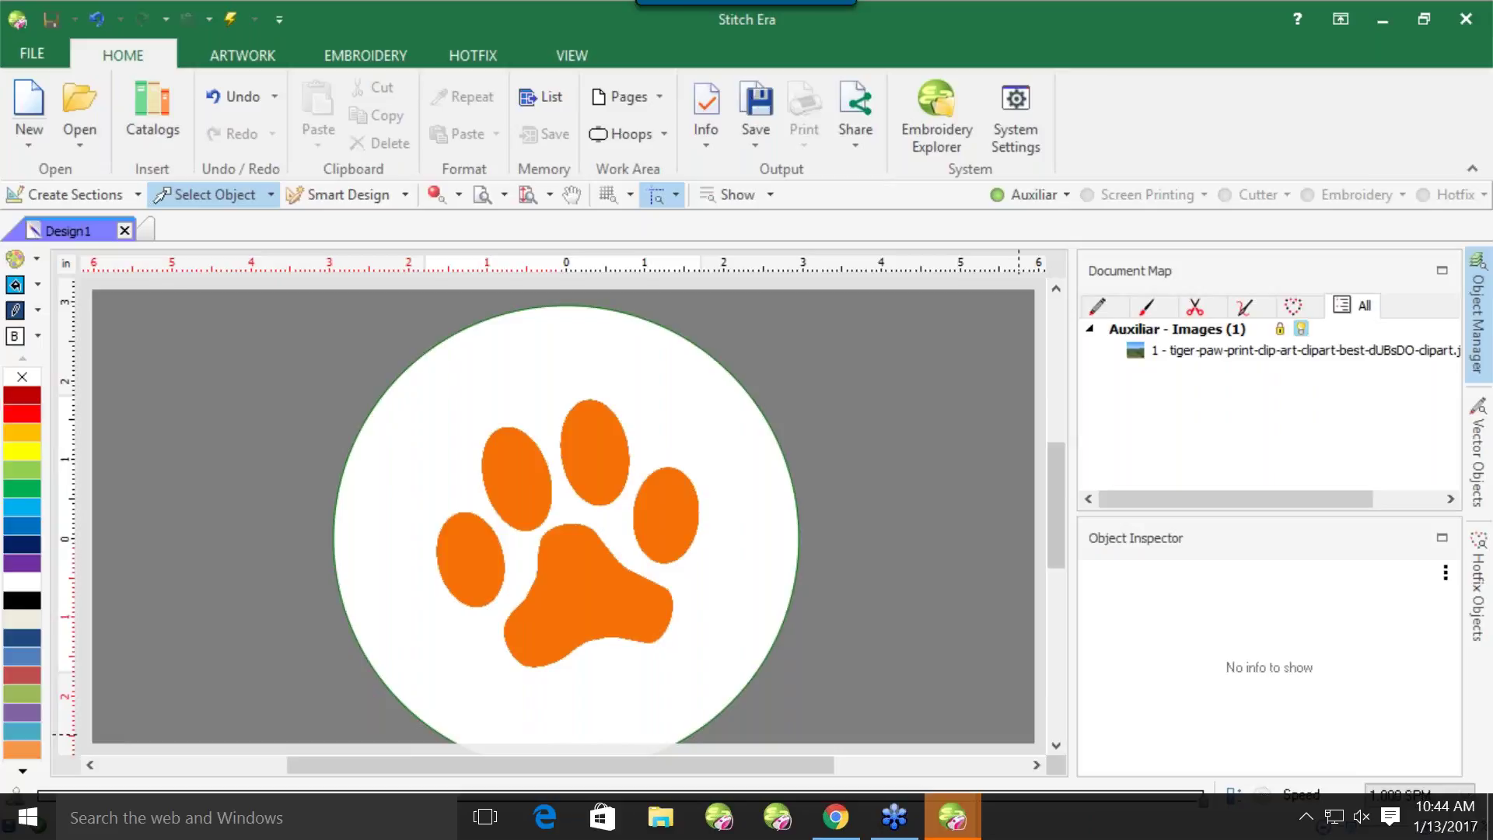
Enlarge the paw image within the circular hoop to about 4.204 x 4.204 in
{"action": "left_click", "coordinate": [553, 544]}
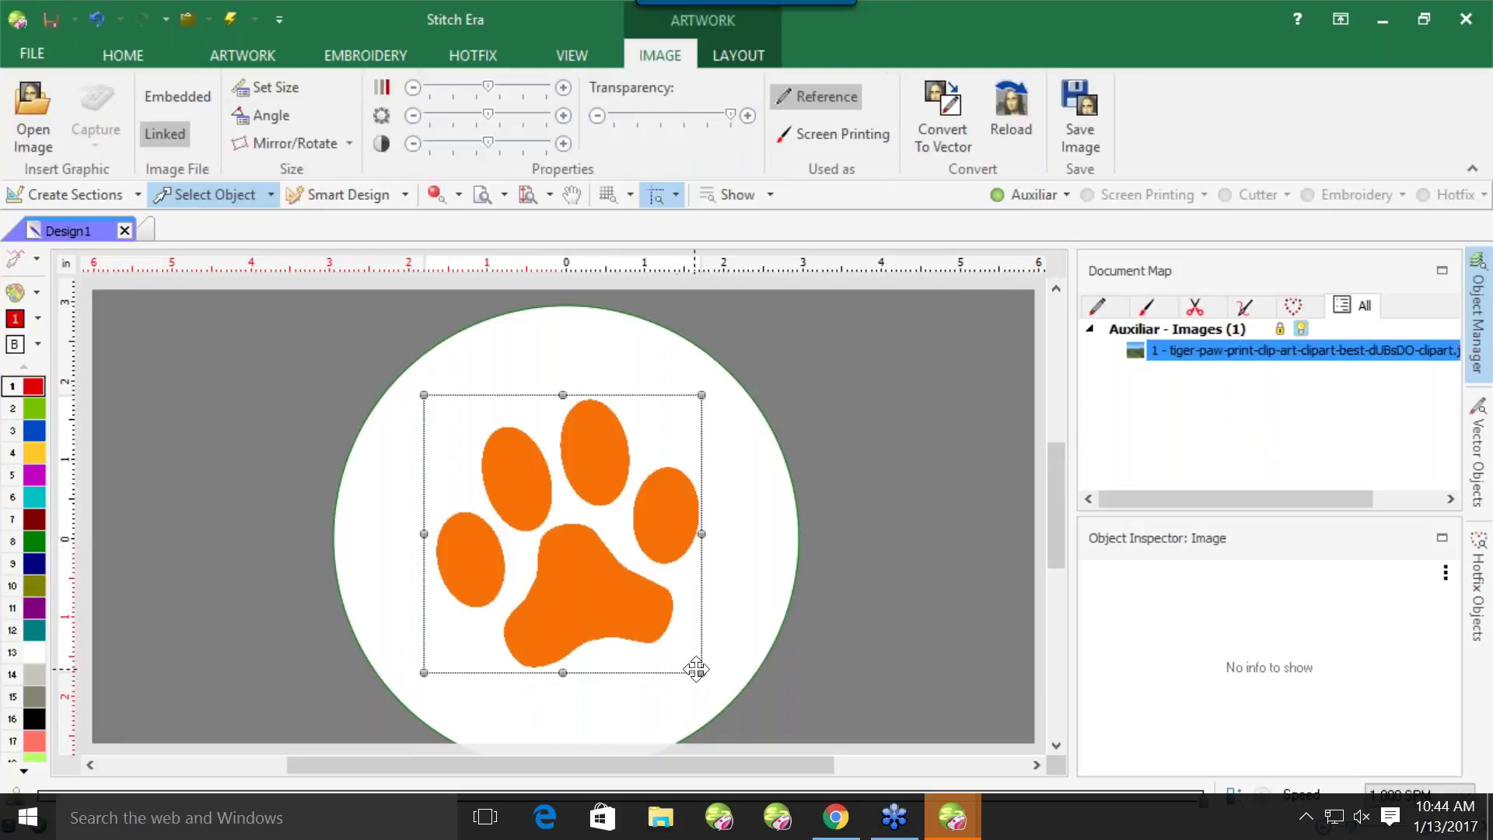
{"action": "left_click_drag", "start_coordinate": [702, 673], "coordinate": [726, 702]}
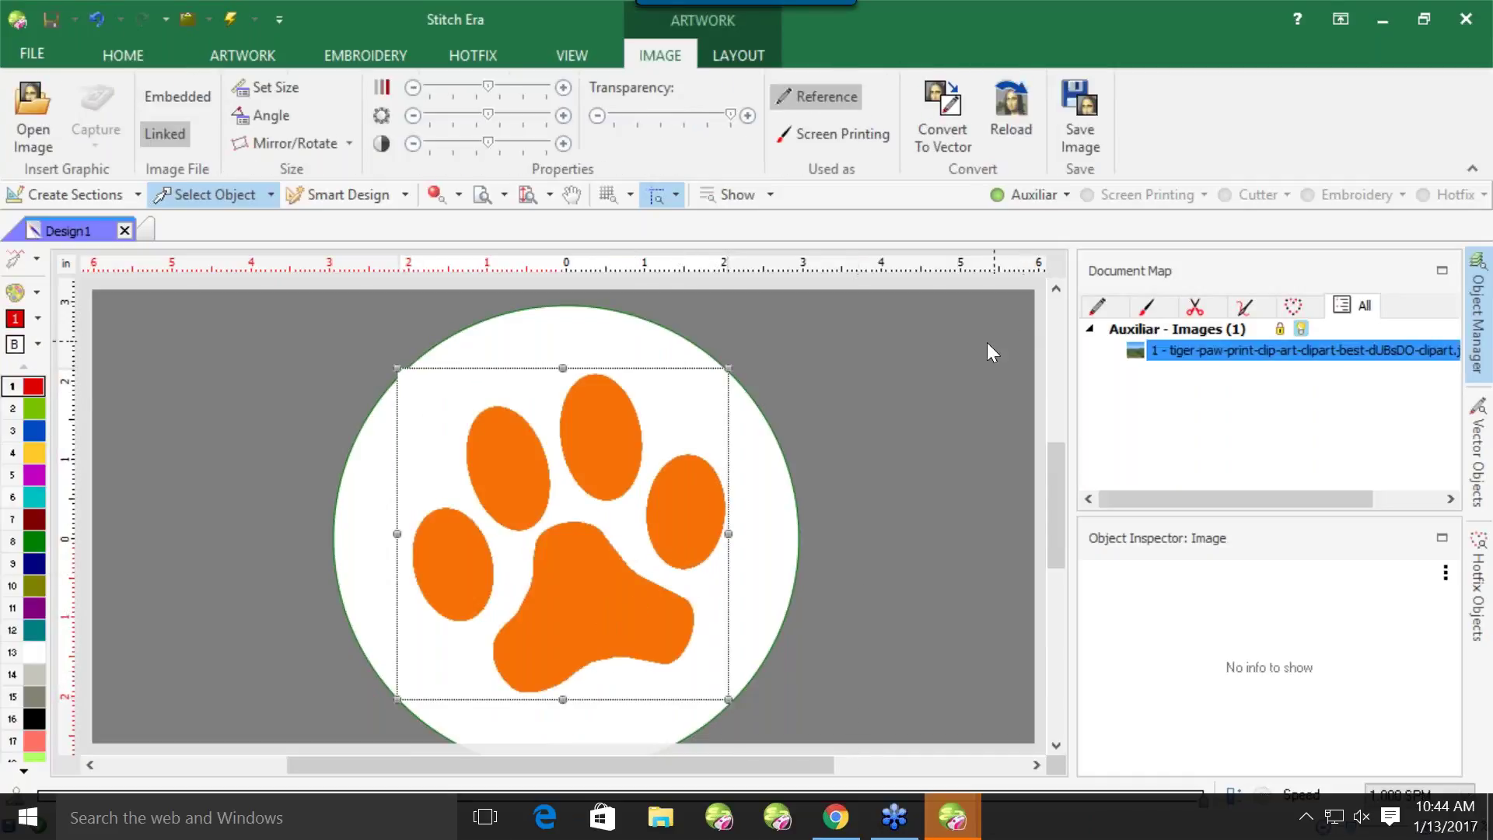
{"action": "left_click", "coordinate": [957, 356]}
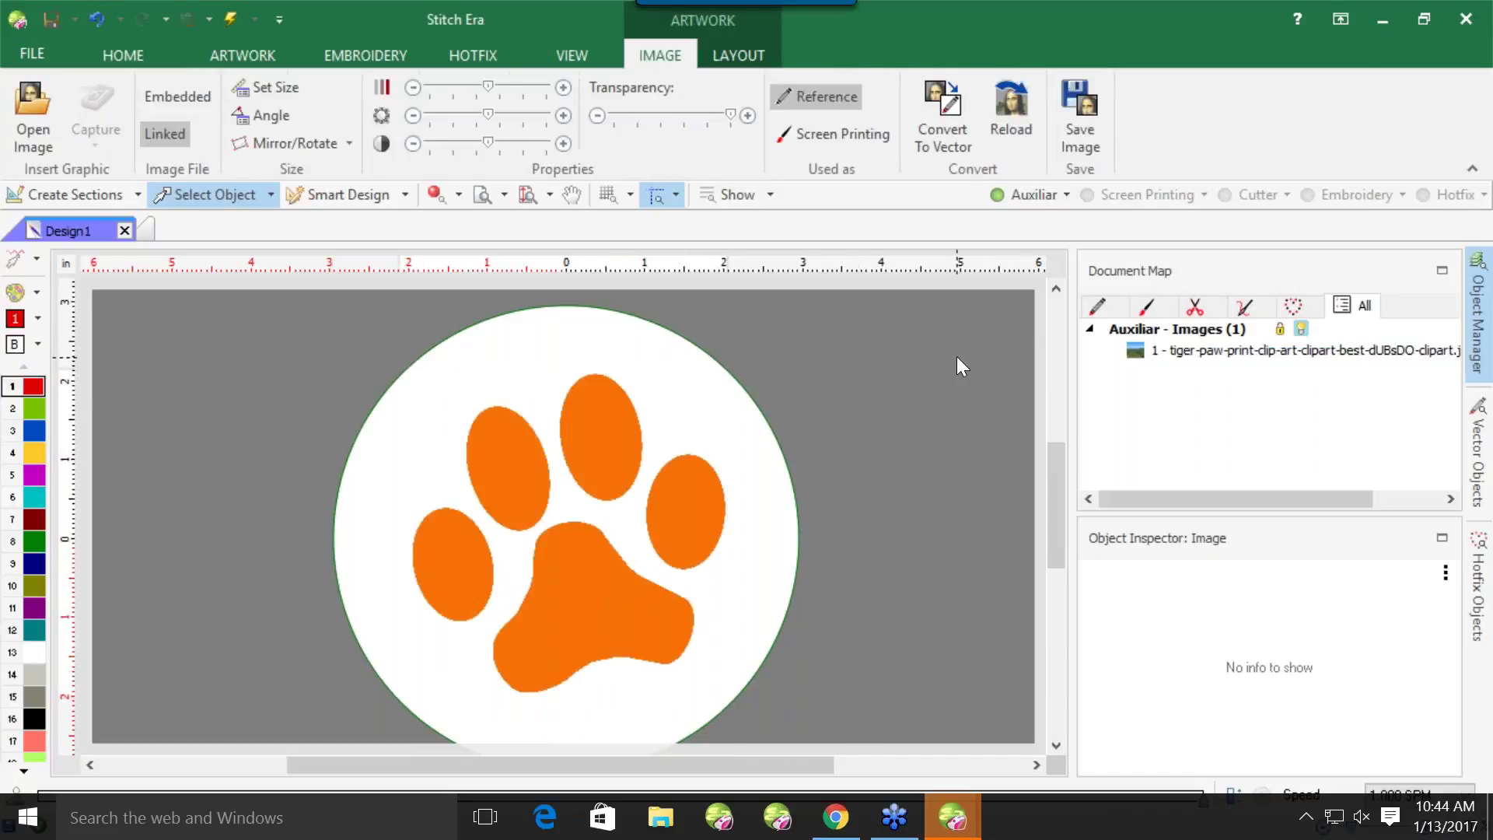
Reduce the paw image to 2 colors with Color Reduction and return the filtered image to the design
{"action": "left_click", "coordinate": [651, 490]}
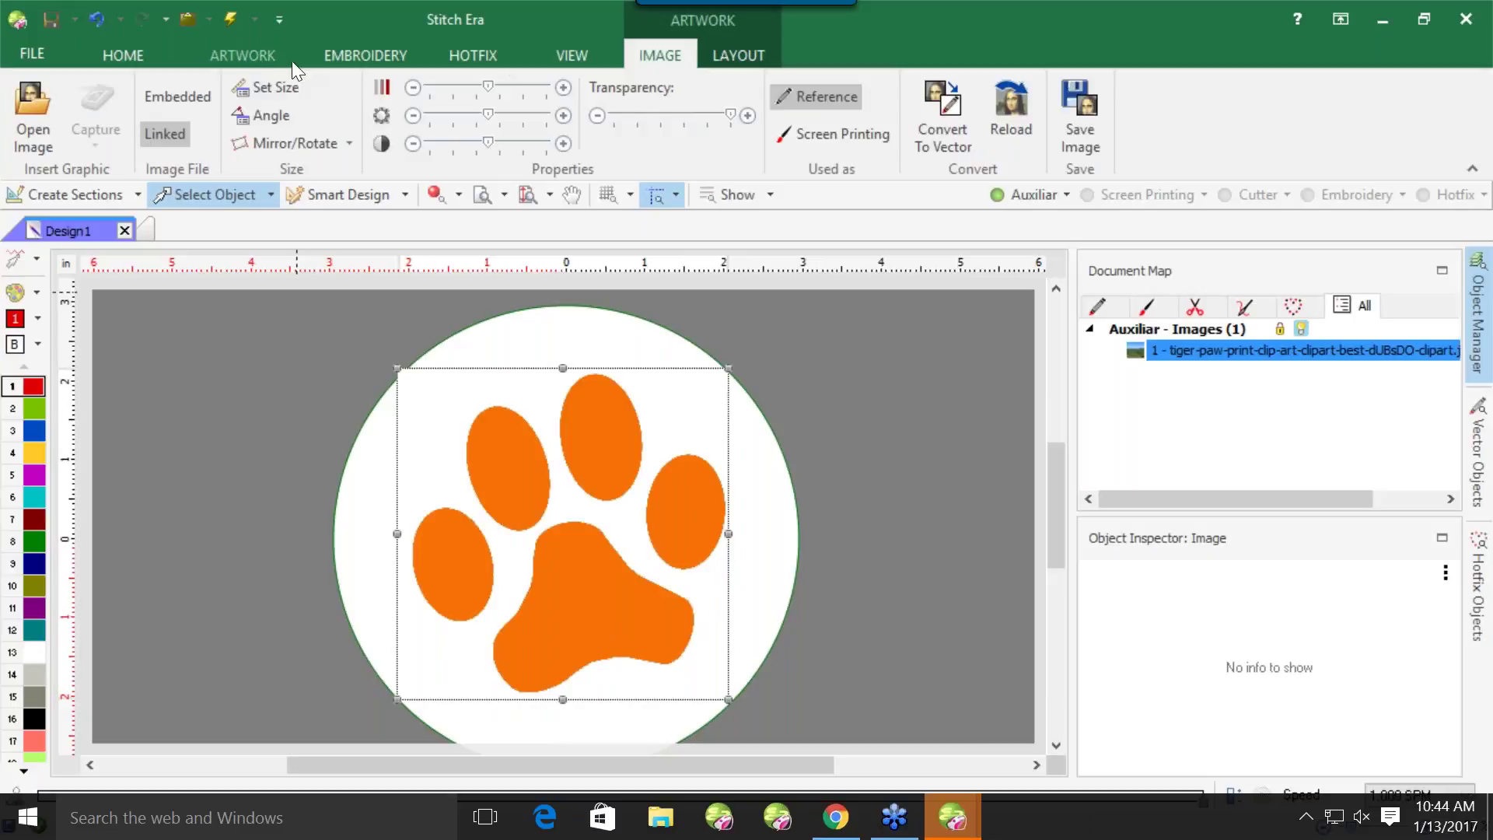
{"action": "left_click", "coordinate": [259, 56]}
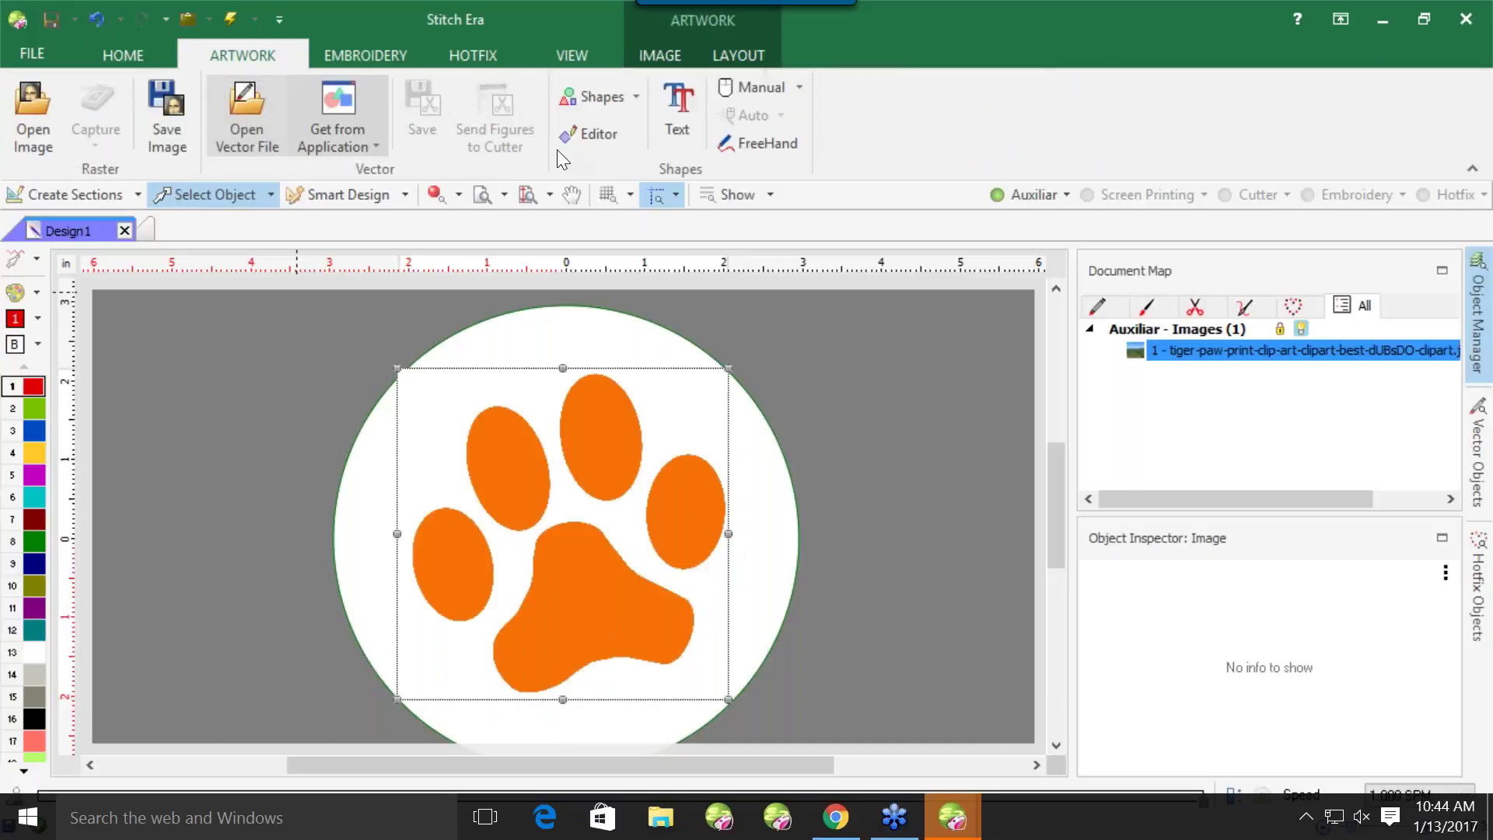
{"action": "left_click", "coordinate": [831, 523]}
{"action": "left_click", "coordinate": [657, 500]}
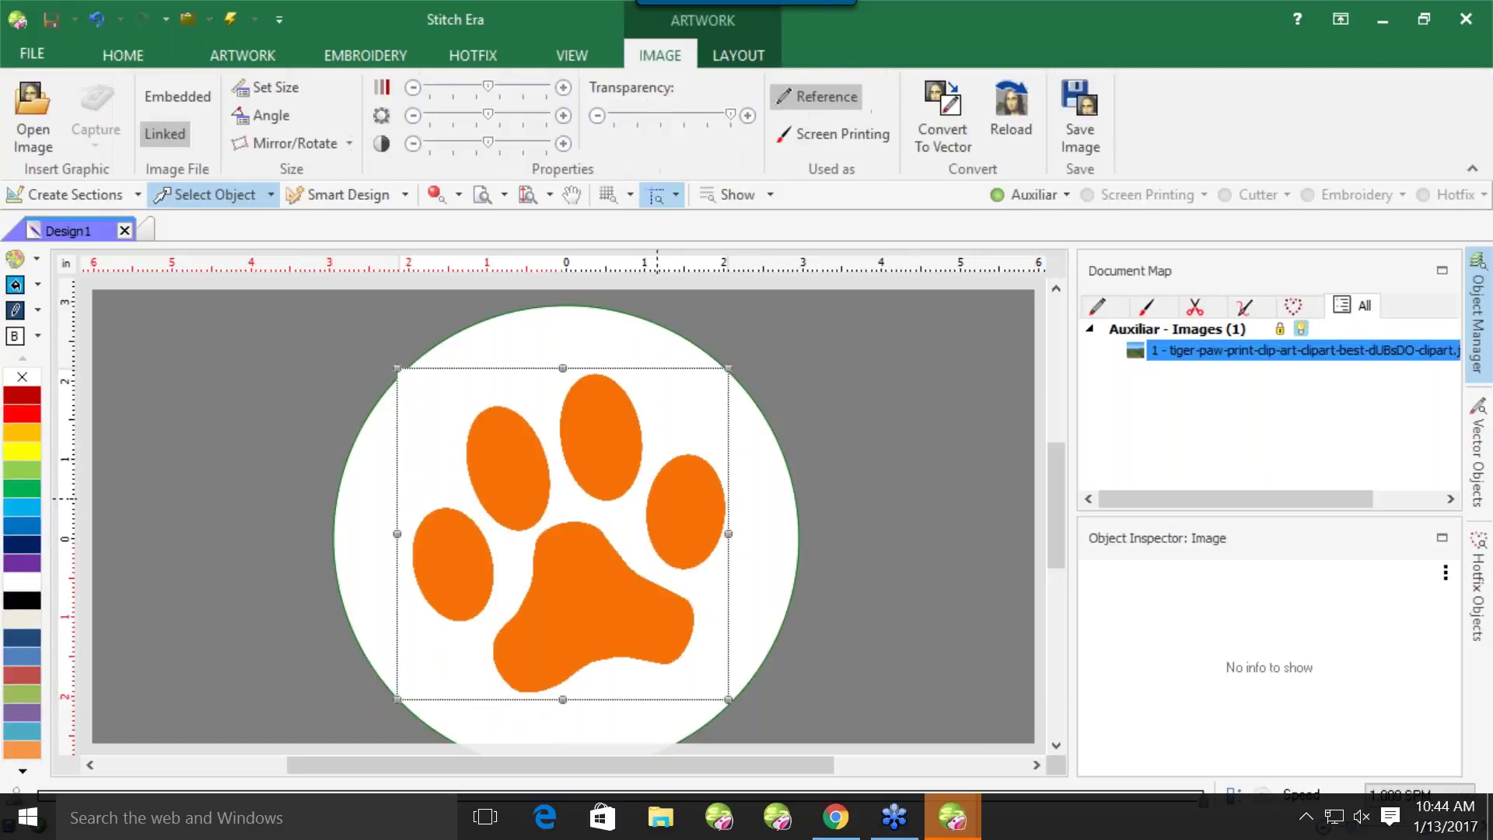
{"action": "left_click", "coordinate": [743, 49]}
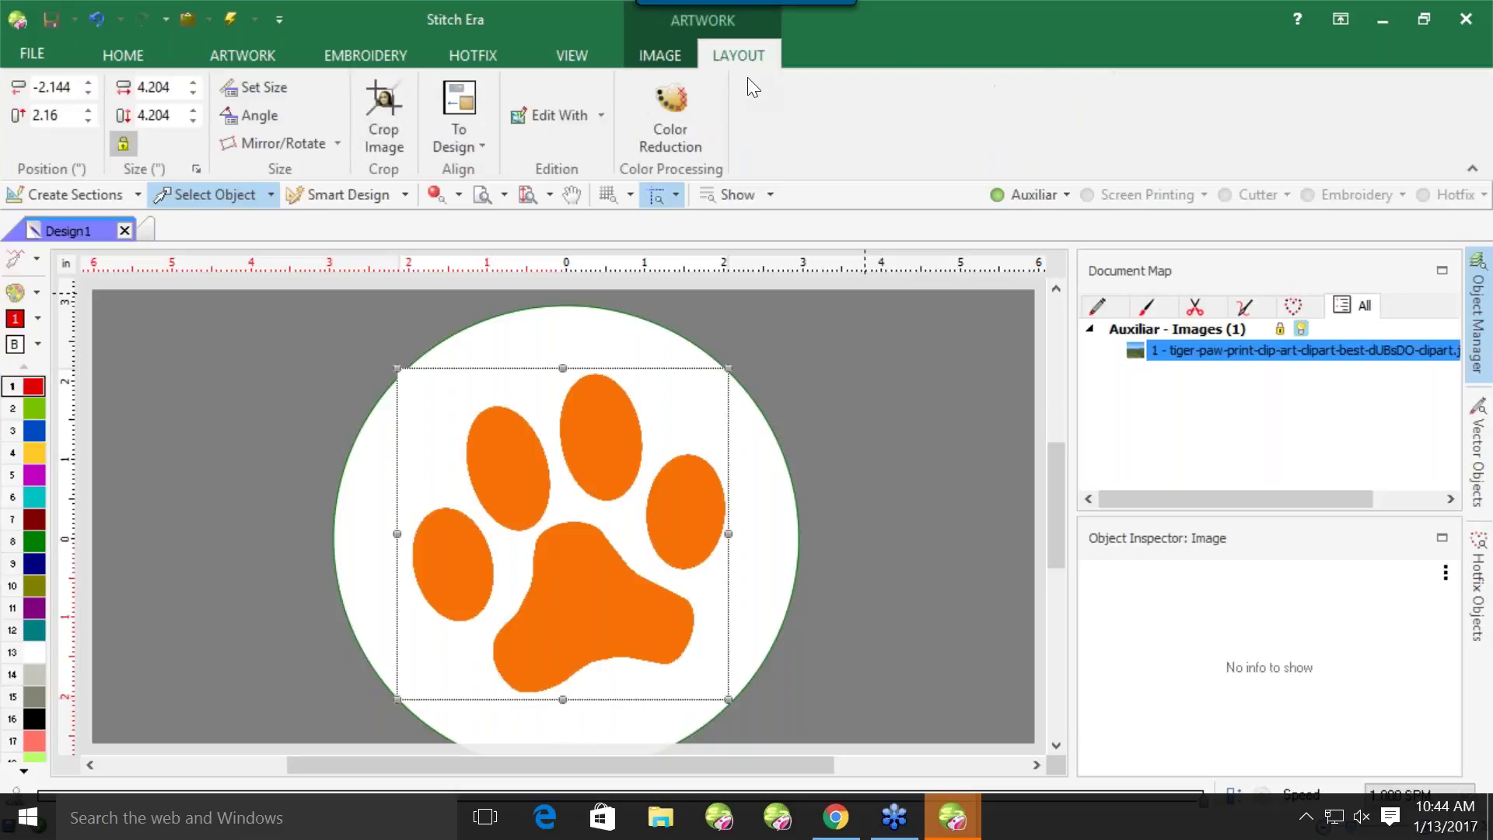
{"action": "left_click", "coordinate": [684, 113]}
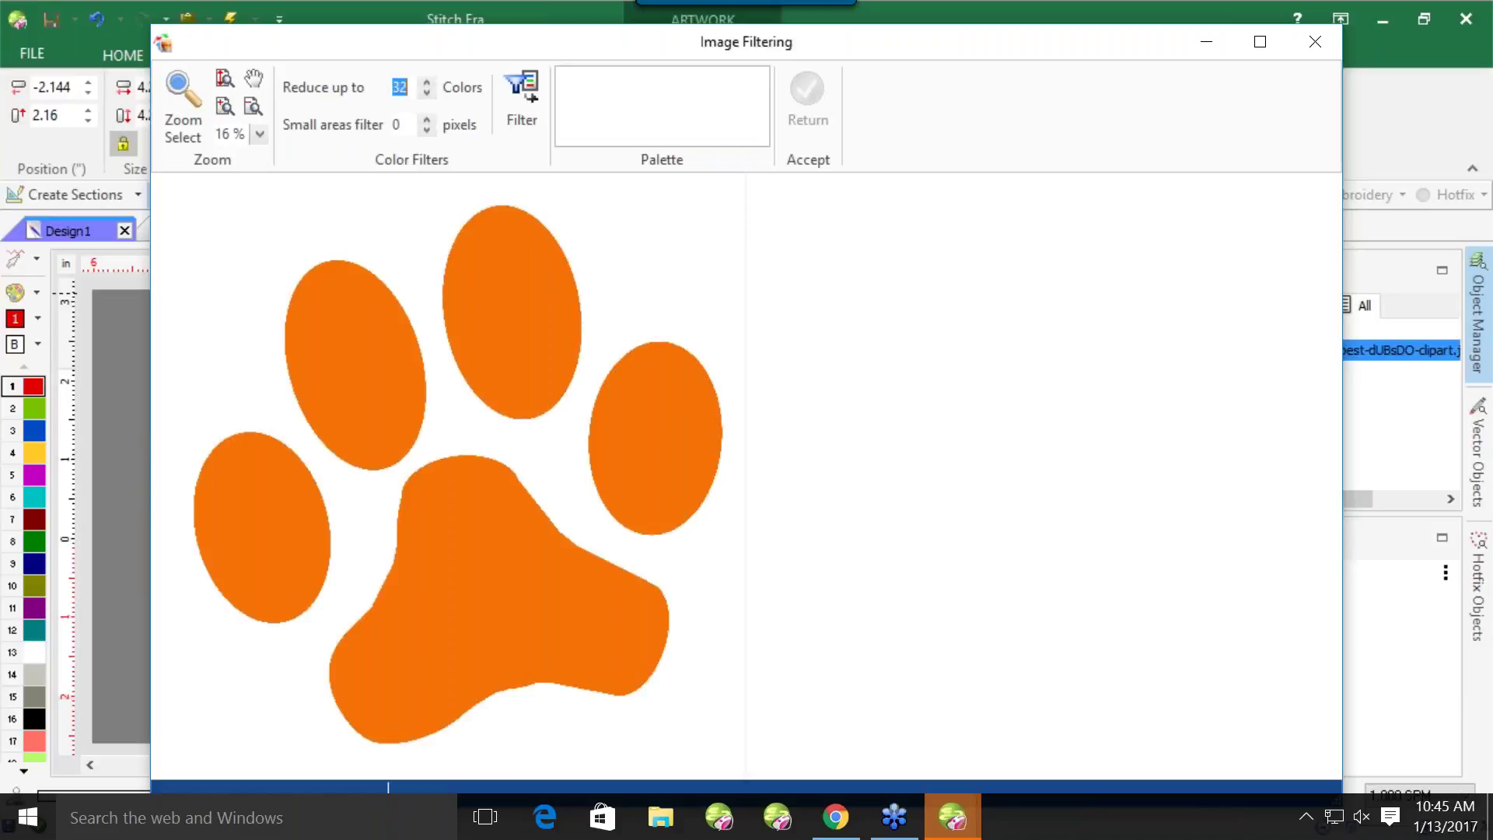
{"action": "left_click", "coordinate": [500, 127]}
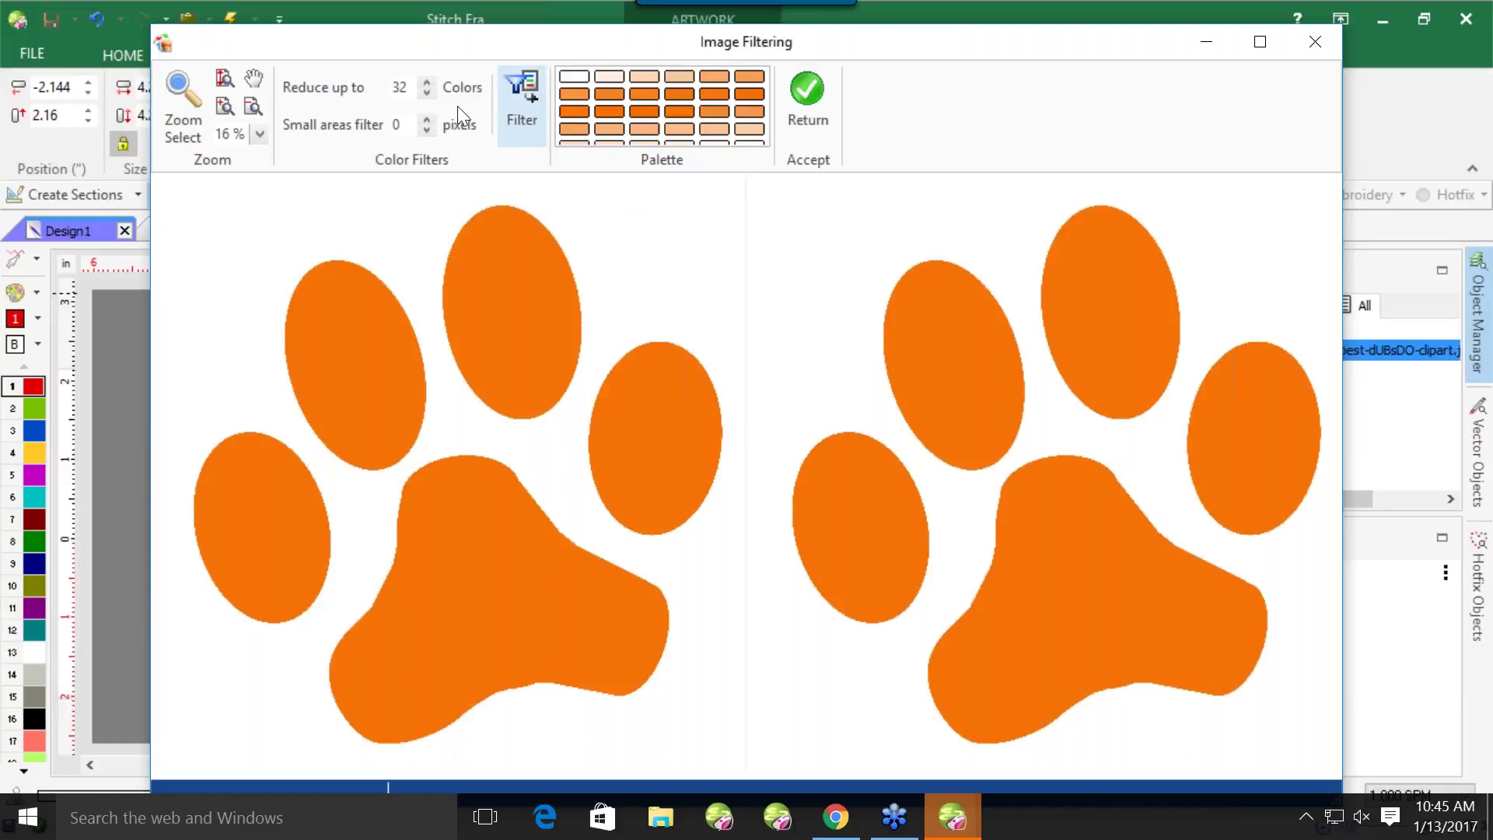
{"action": "left_click", "coordinate": [407, 94]}
{"action": "type", "text": "2"}
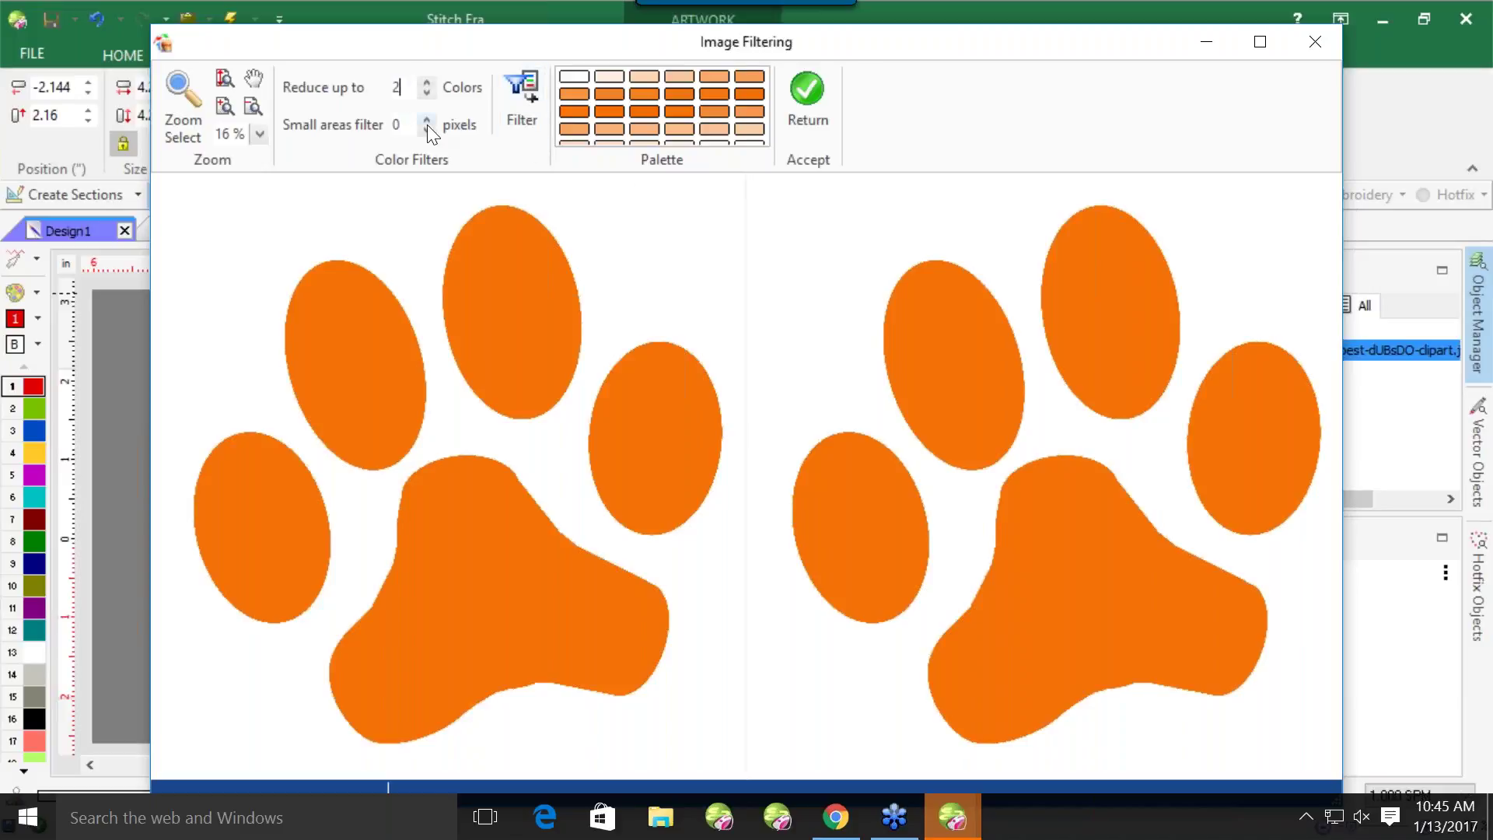
{"action": "left_click", "coordinate": [520, 97]}
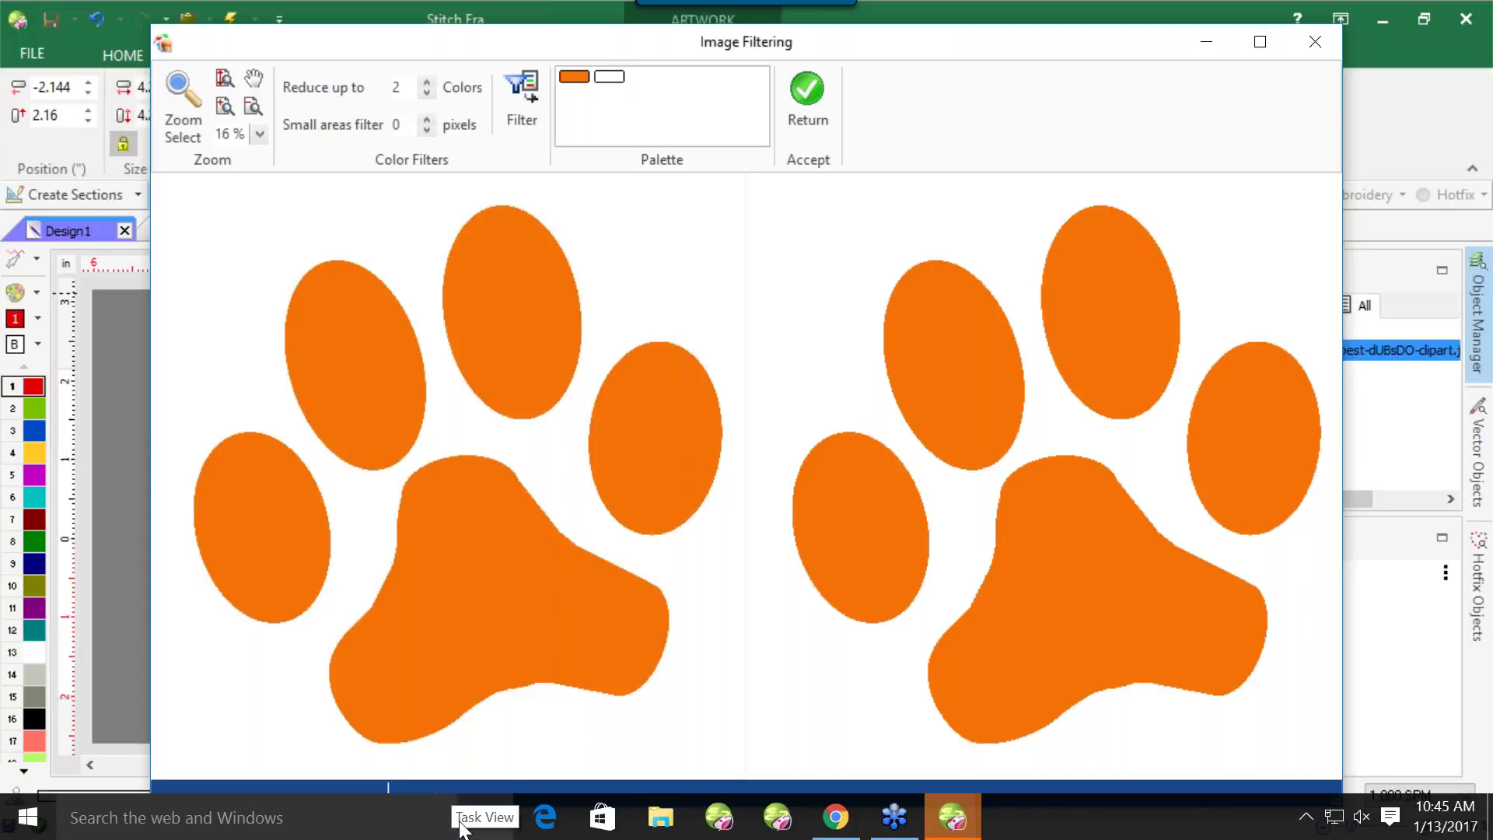
{"action": "left_click", "coordinate": [797, 101]}
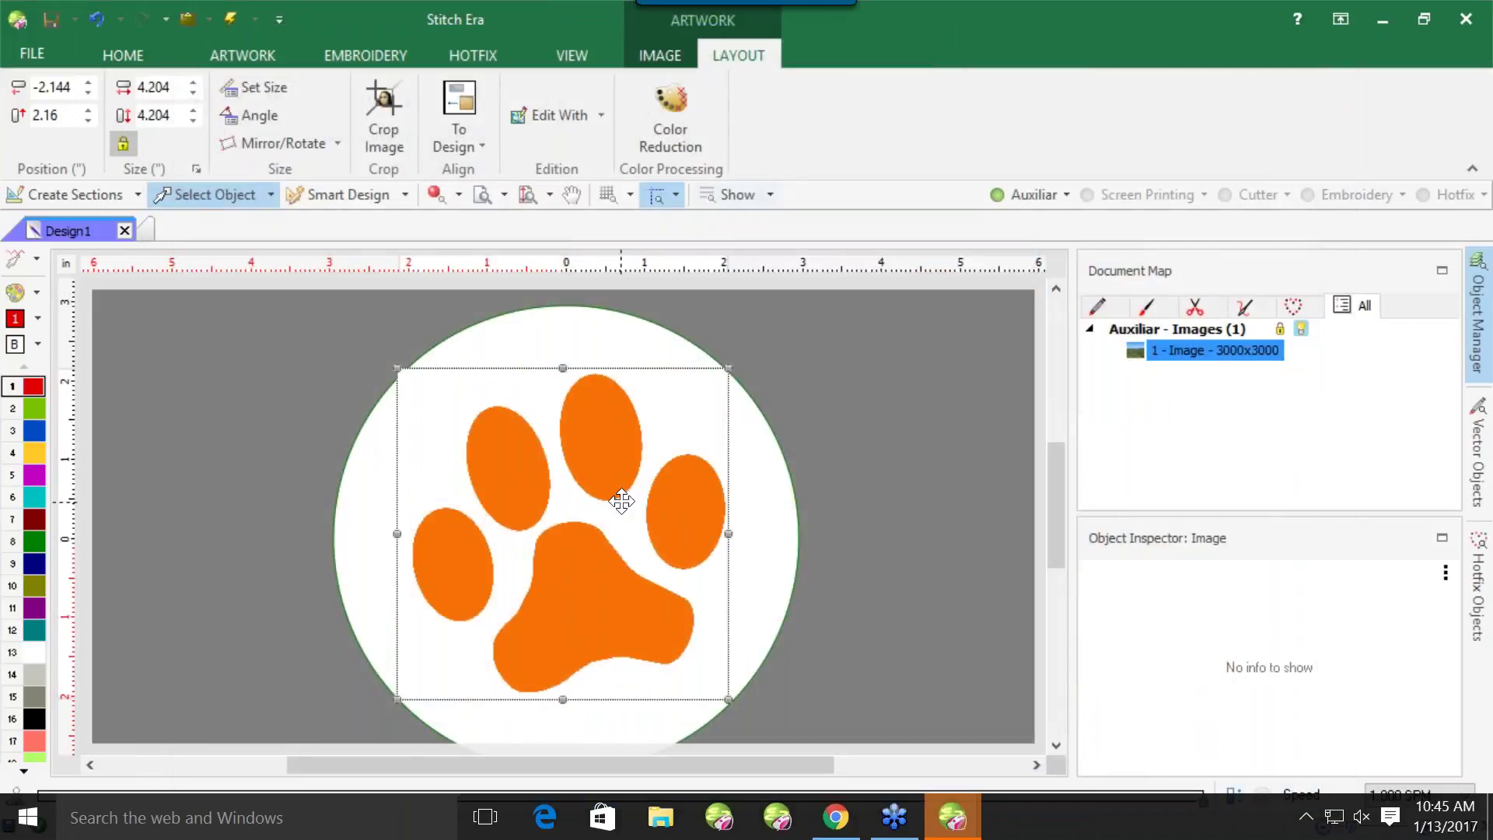
Convert the color-reduced paw image to vectors with the Vectorizer and return the result to the design
{"action": "right_click", "coordinate": [615, 472]}
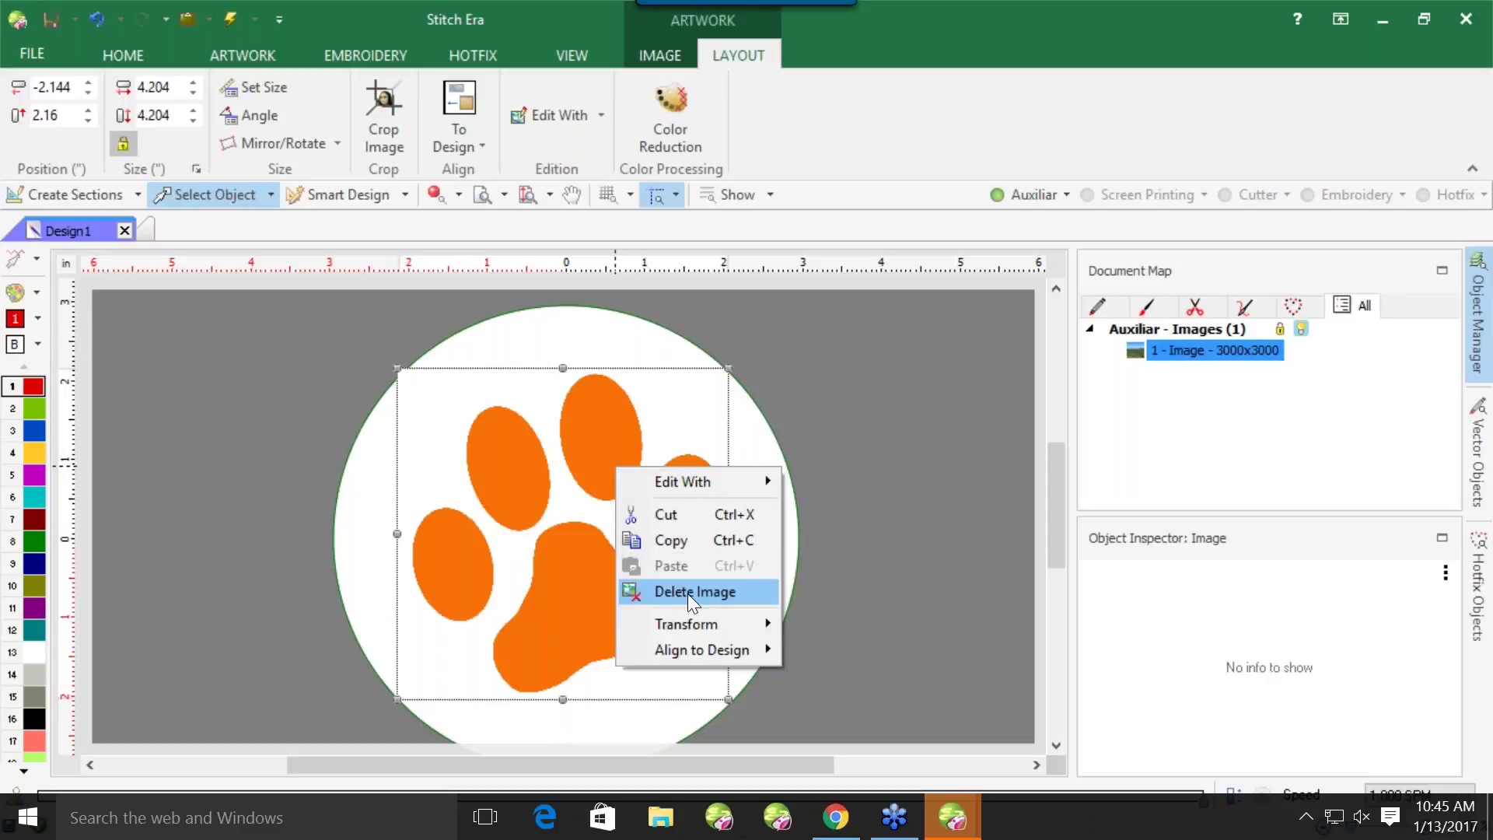
{"action": "left_click", "coordinate": [830, 593]}
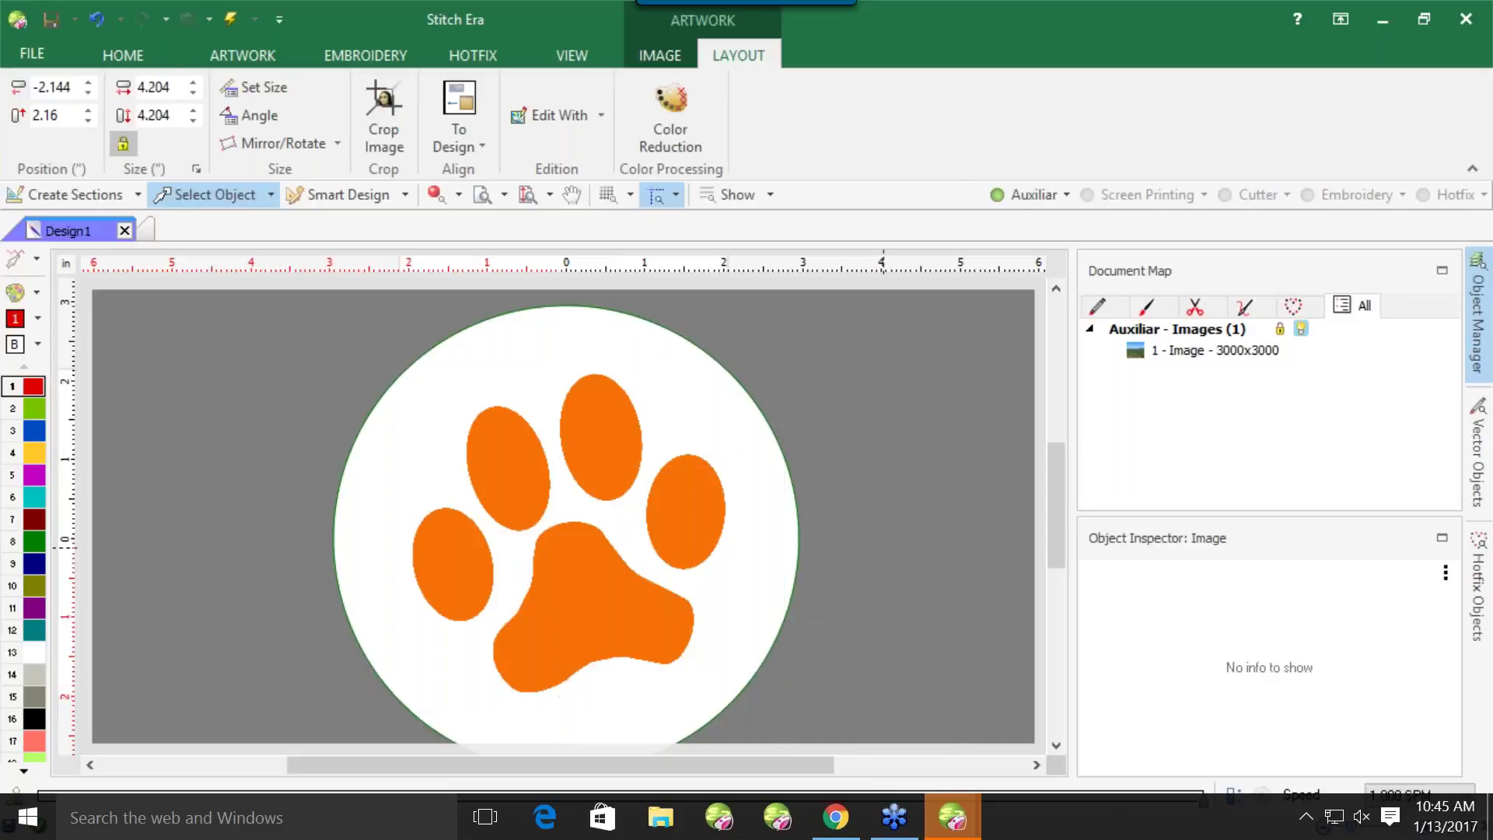
{"action": "left_click", "coordinate": [572, 555]}
{"action": "right_click", "coordinate": [573, 555]}
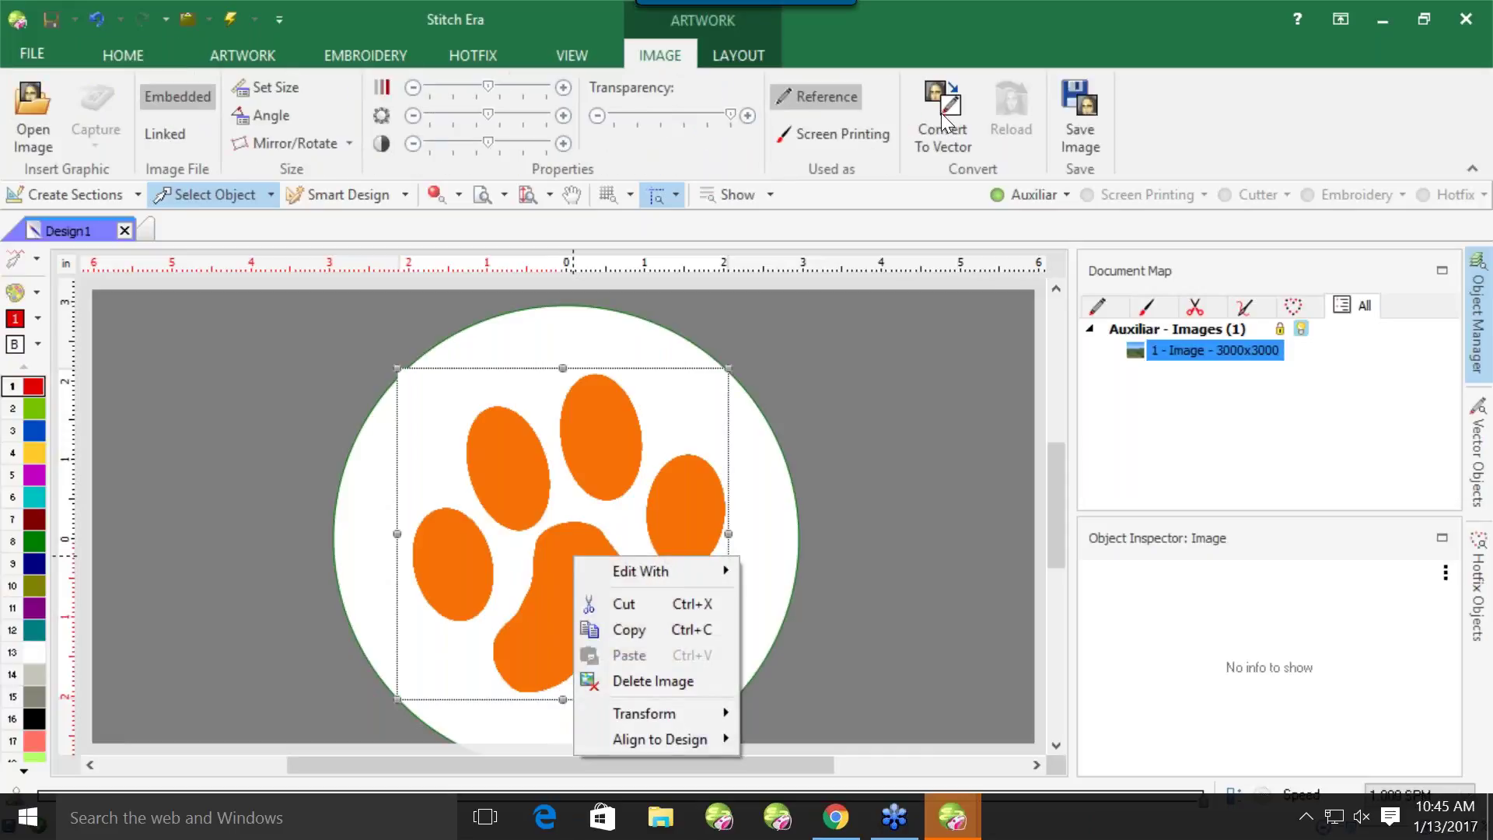
{"action": "left_click", "coordinate": [943, 119]}
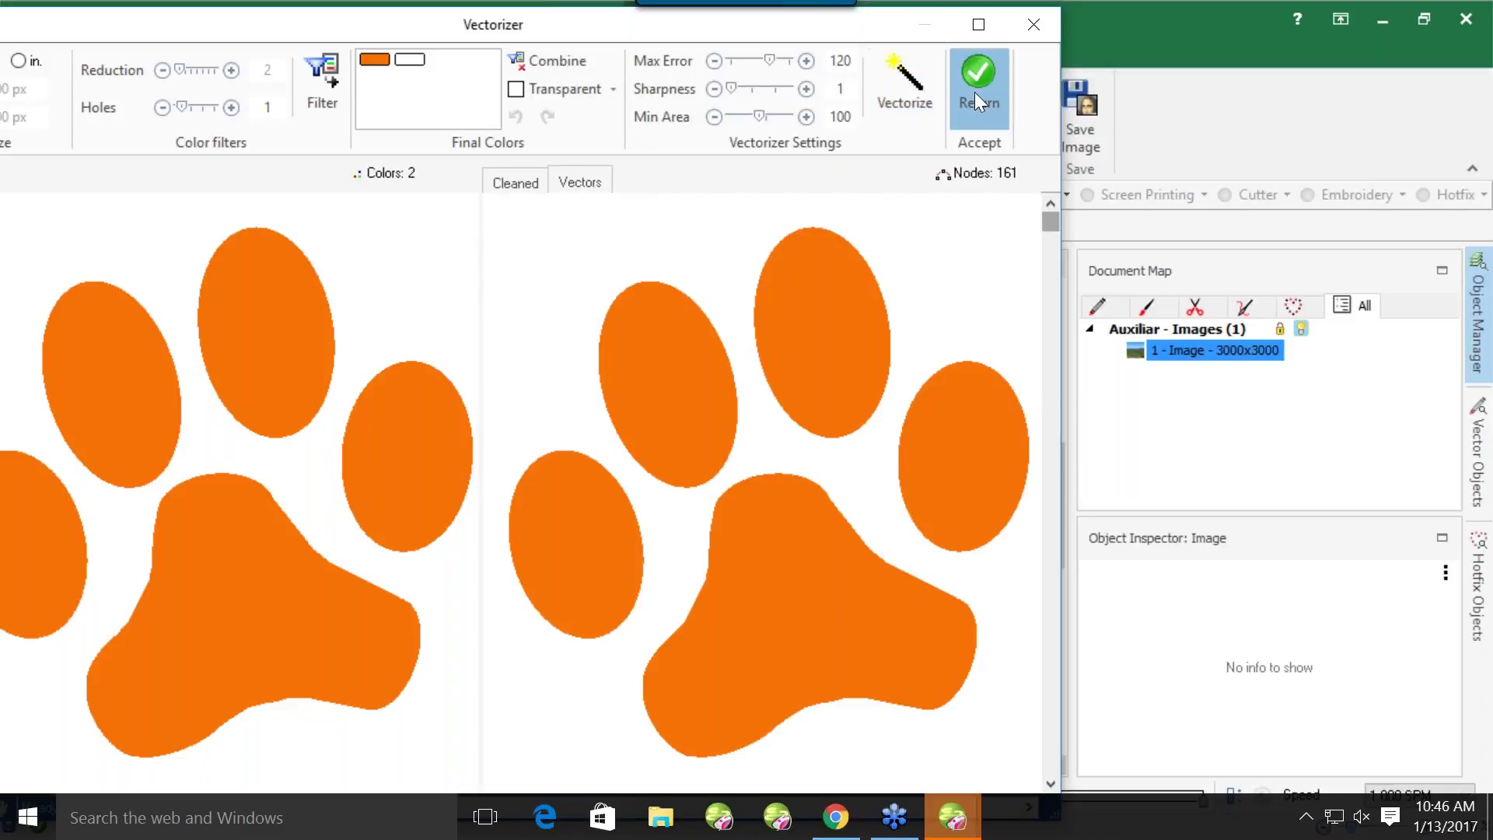
{"action": "left_click", "coordinate": [977, 99]}
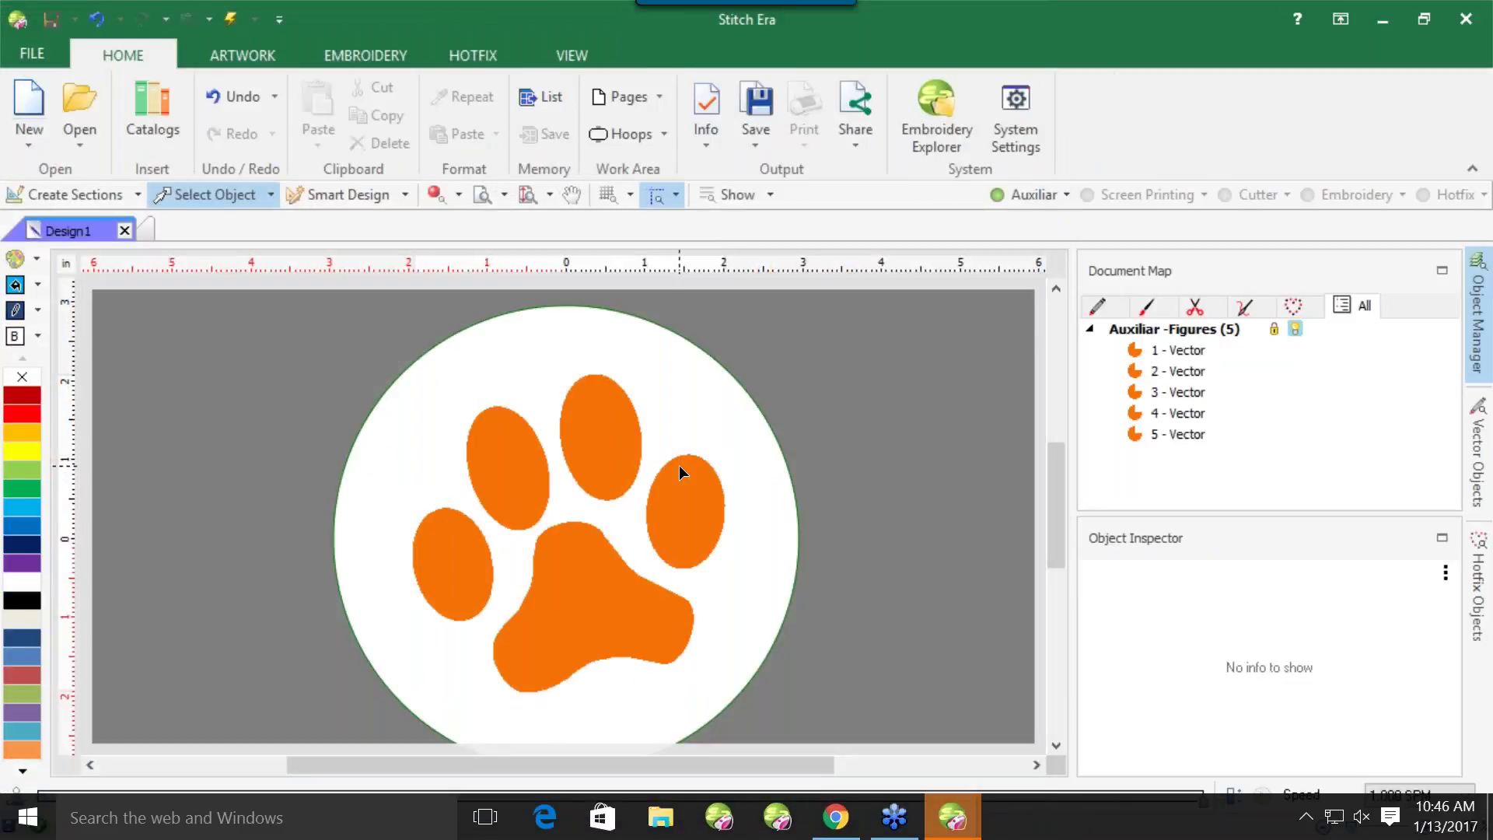
Split the leftmost toe vector of the paw along an S-shaped curve and fill both pieces yellow
{"action": "left_click", "coordinate": [451, 557]}
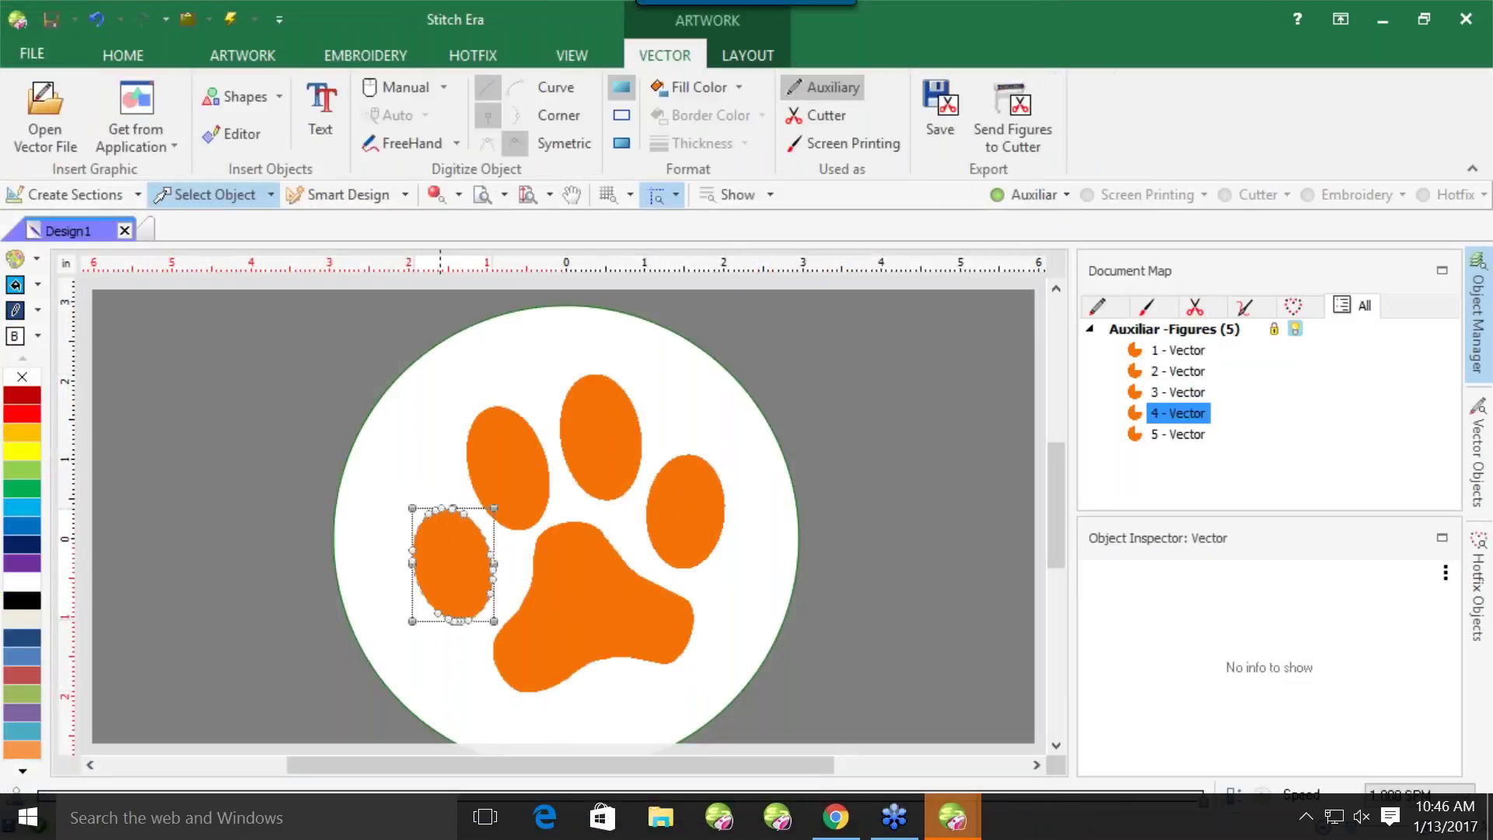
{"action": "scroll", "coordinate": [457, 578], "scroll_direction": "up", "scroll_amount": 1}
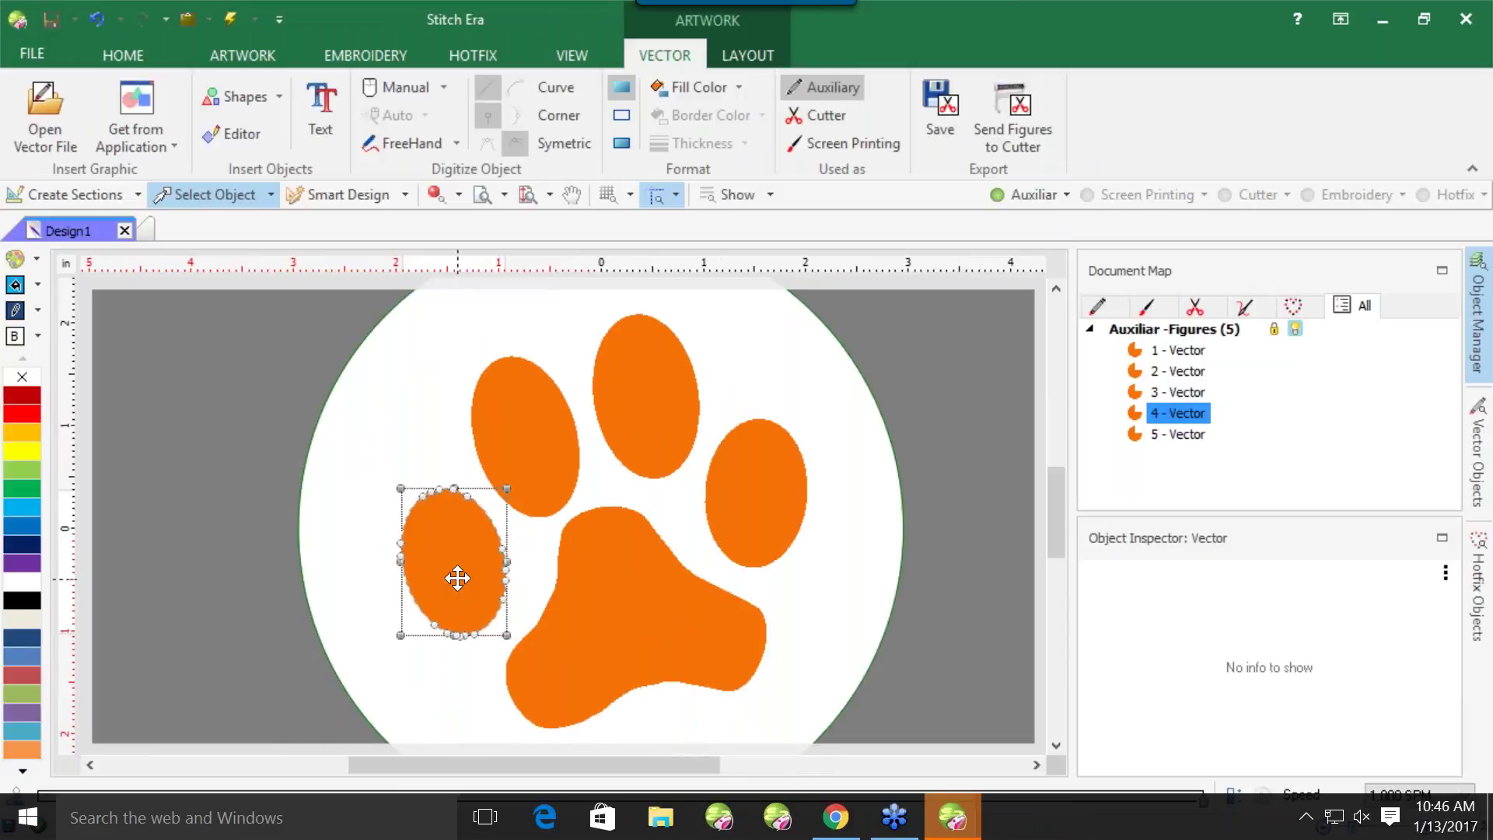
{"action": "scroll", "coordinate": [457, 578], "scroll_direction": "up", "scroll_amount": 1}
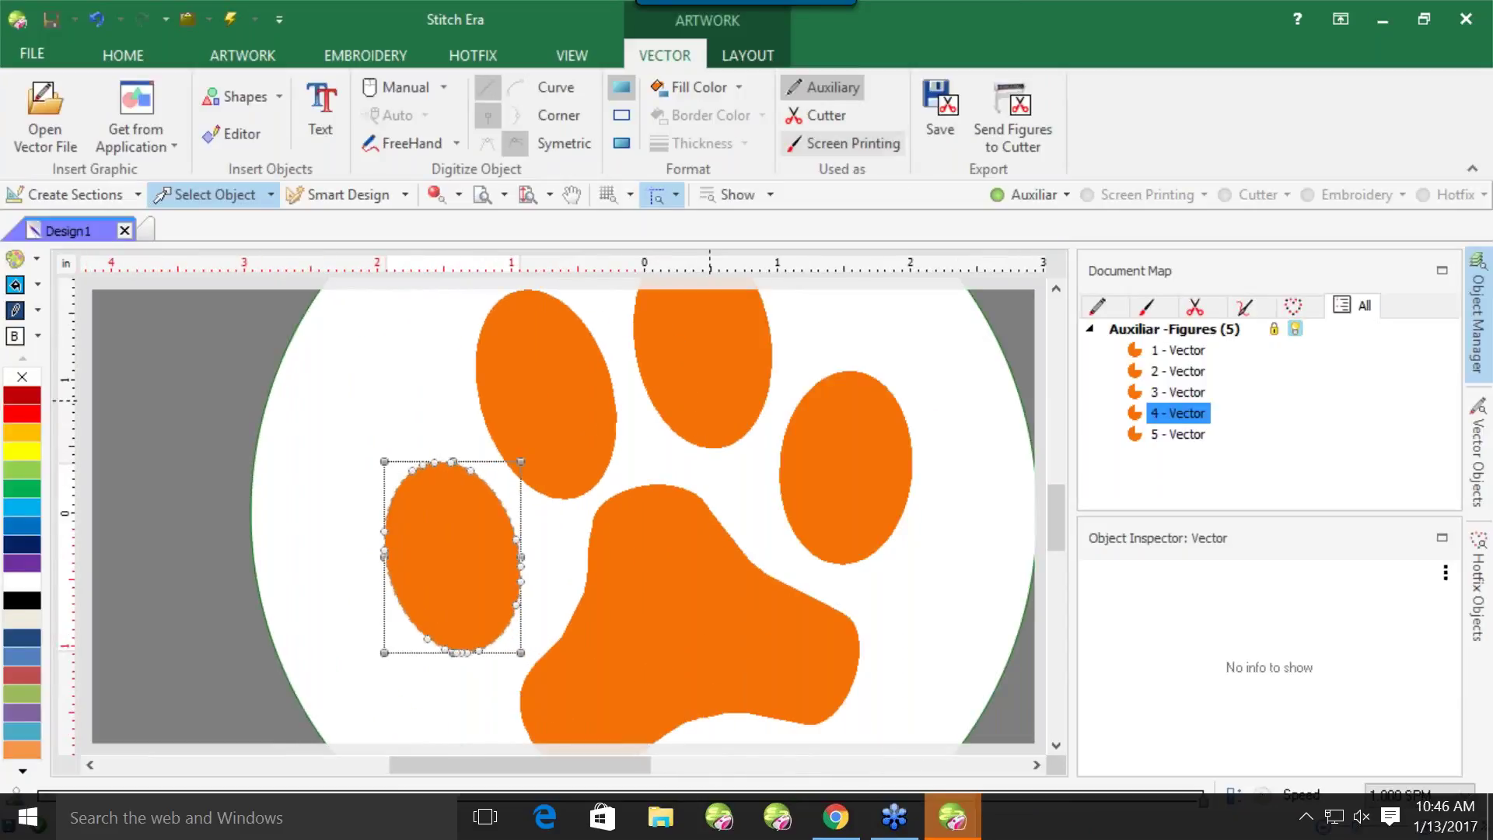
{"action": "right_click", "coordinate": [467, 529]}
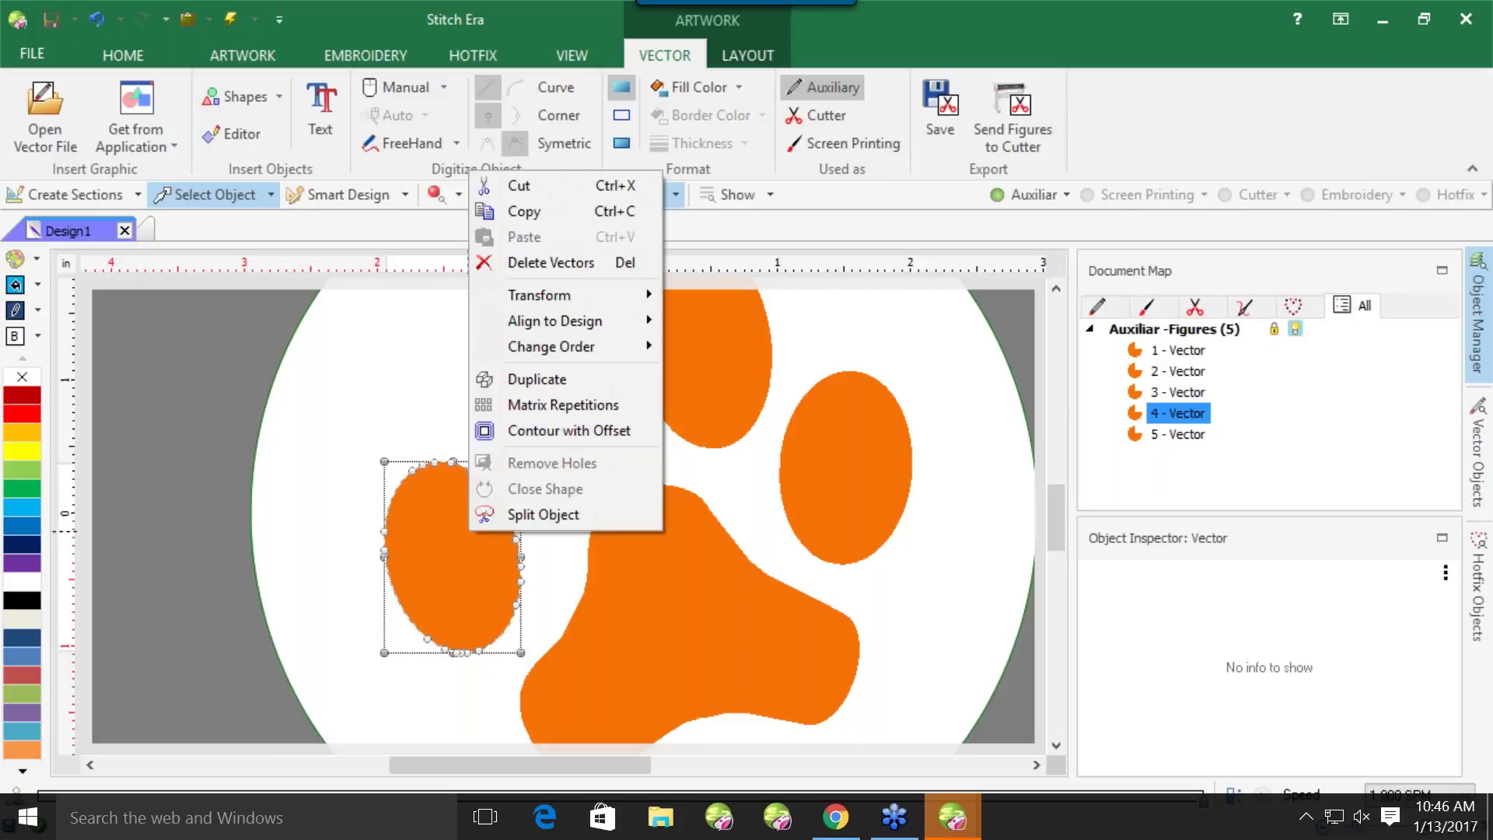
{"action": "left_click", "coordinate": [555, 513]}
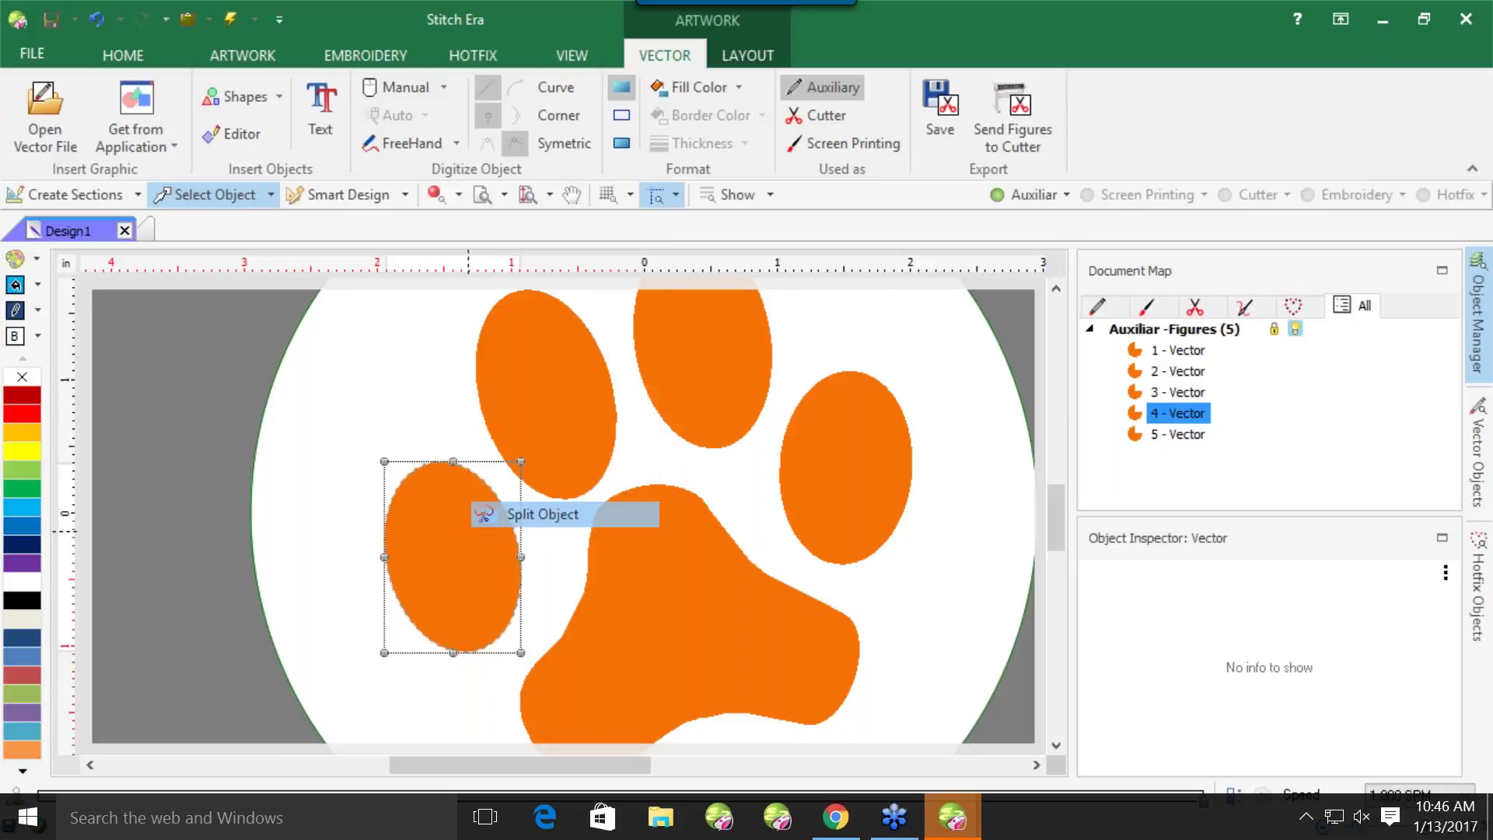
{"action": "left_click", "coordinate": [353, 603]}
{"action": "left_click", "coordinate": [432, 594]}
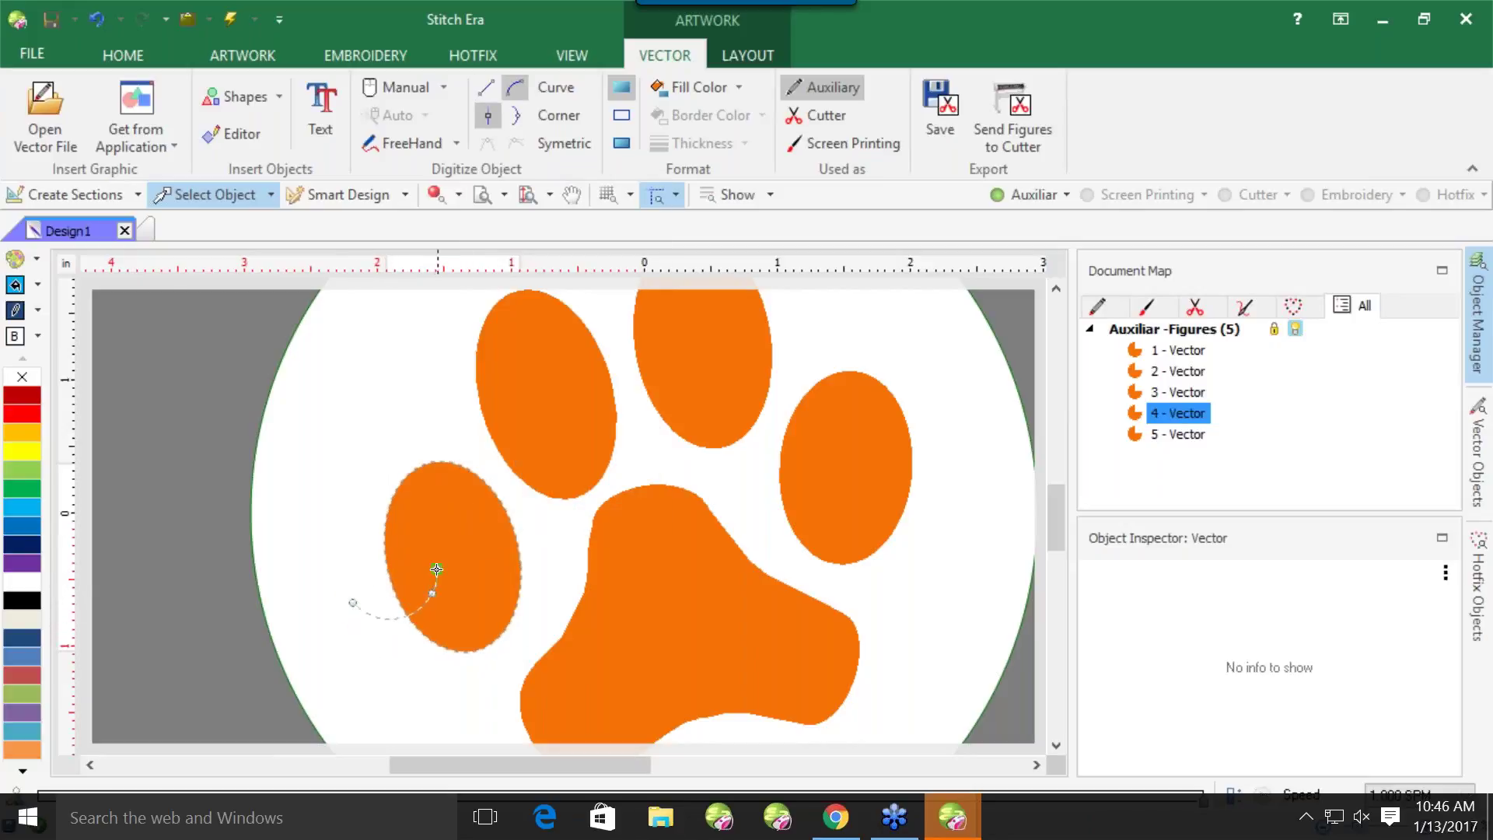
{"action": "left_click", "coordinate": [436, 570]}
{"action": "left_click", "coordinate": [491, 544]}
{"action": "left_click", "coordinate": [504, 557]}
{"action": "double_click", "coordinate": [500, 496]}
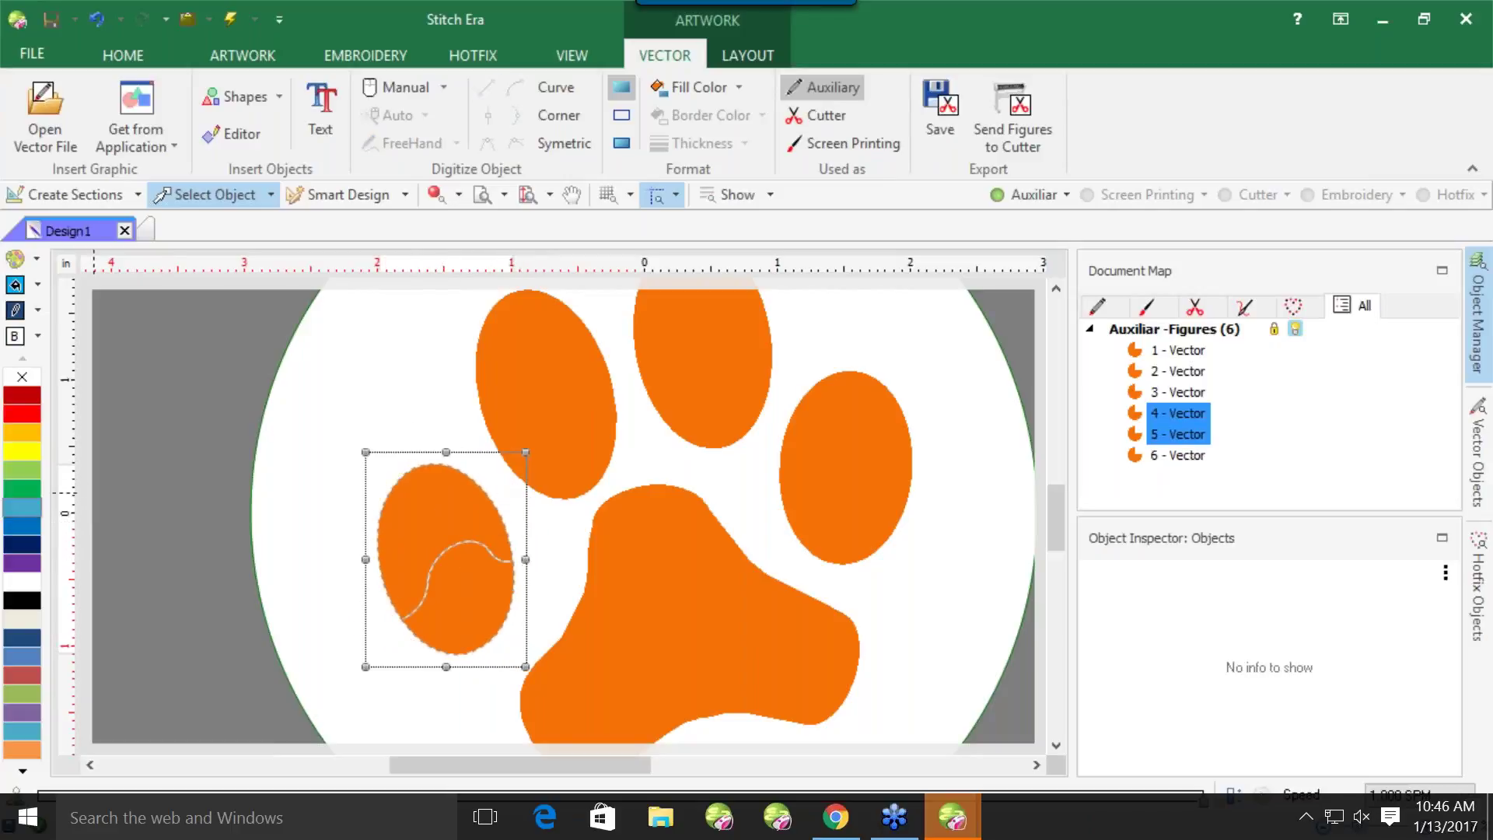
{"action": "left_click", "coordinate": [36, 452]}
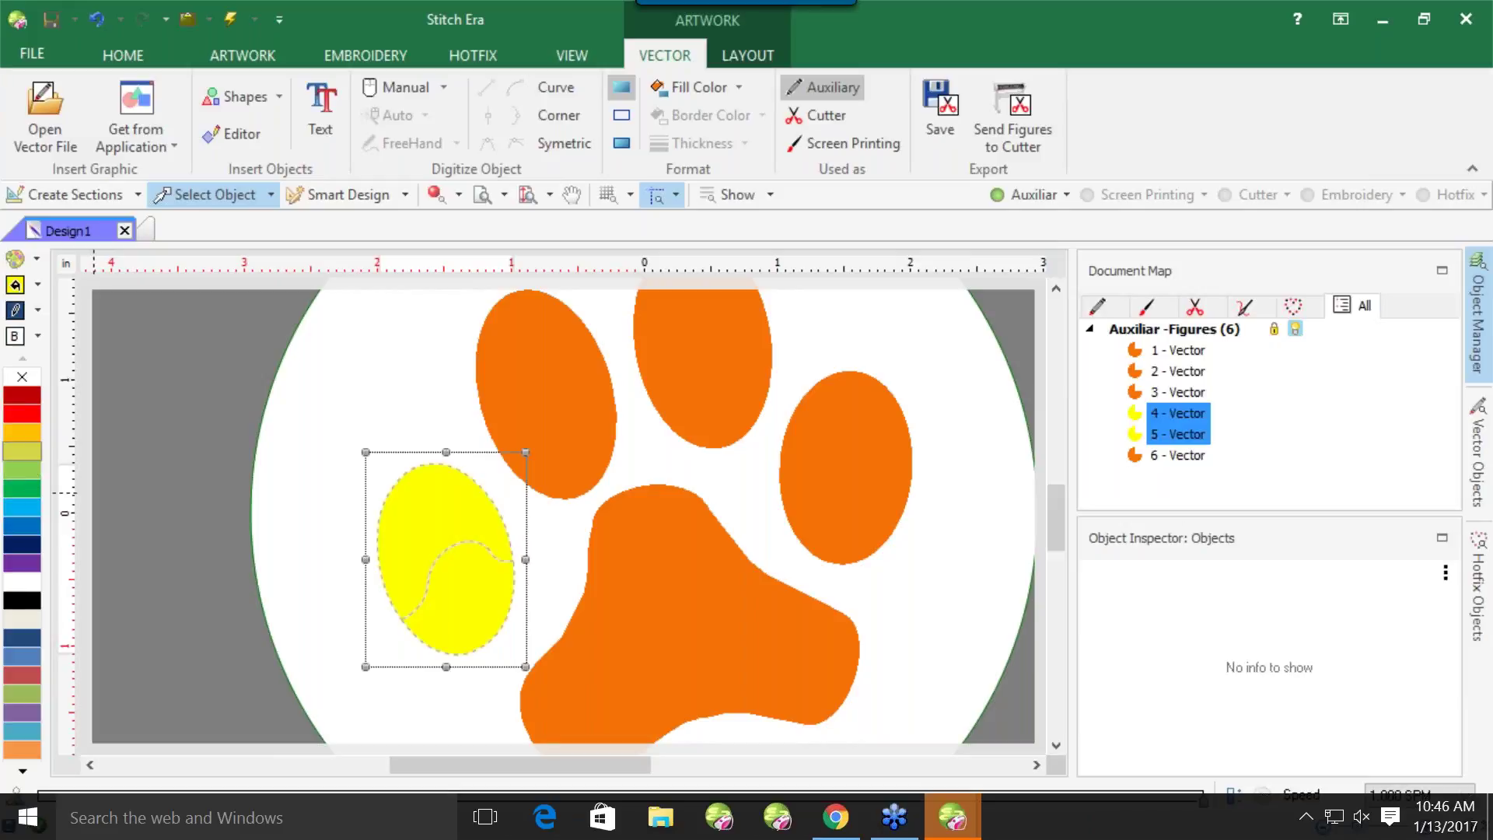
Fill the upper piece of the split leftmost toe golden orange and shift both pieces slightly toward the paw's centre
{"action": "left_click", "coordinate": [204, 459]}
{"action": "left_click", "coordinate": [464, 513]}
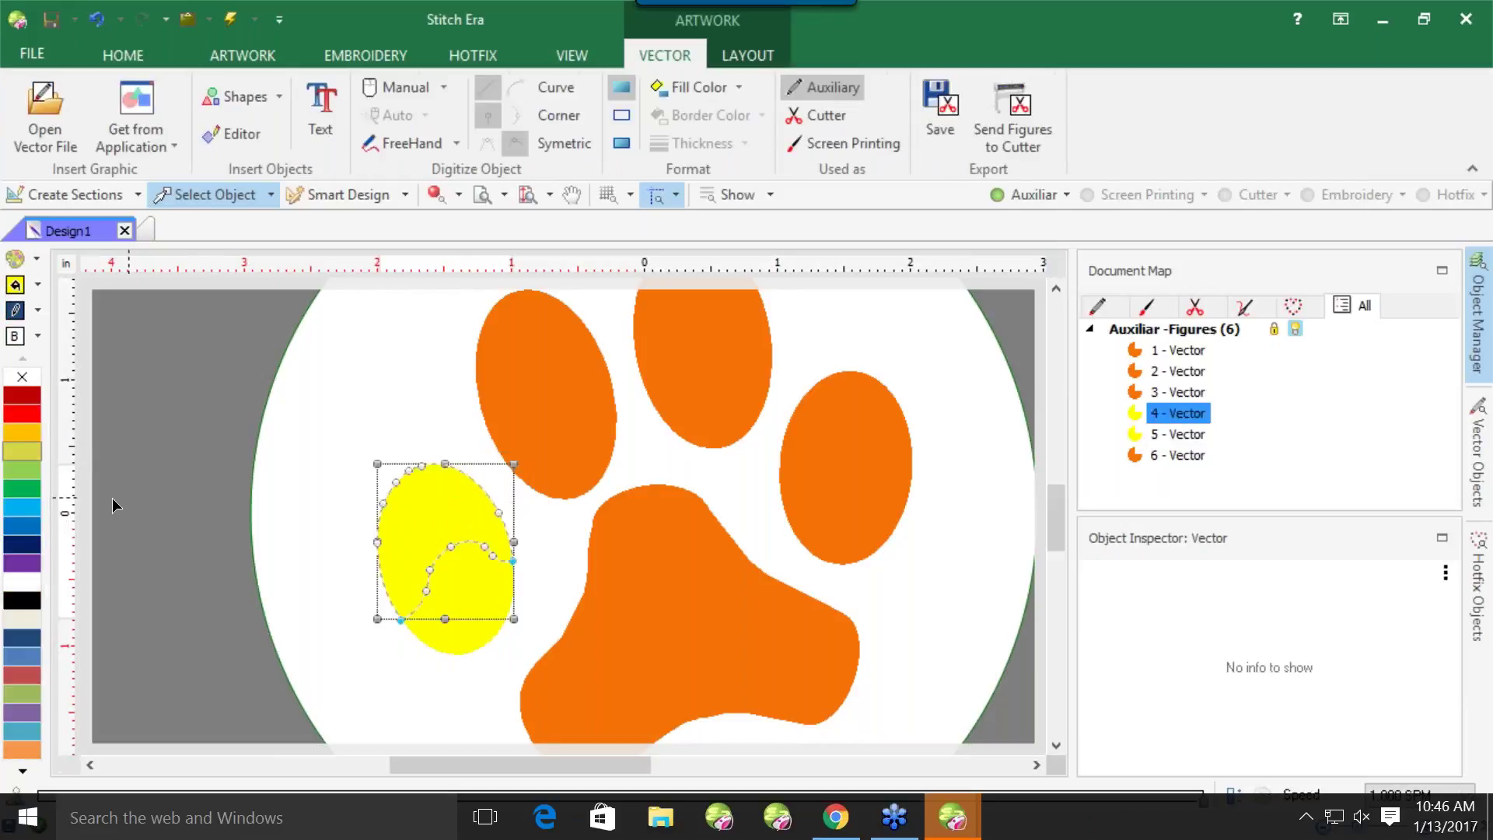
{"action": "left_click", "coordinate": [20, 431]}
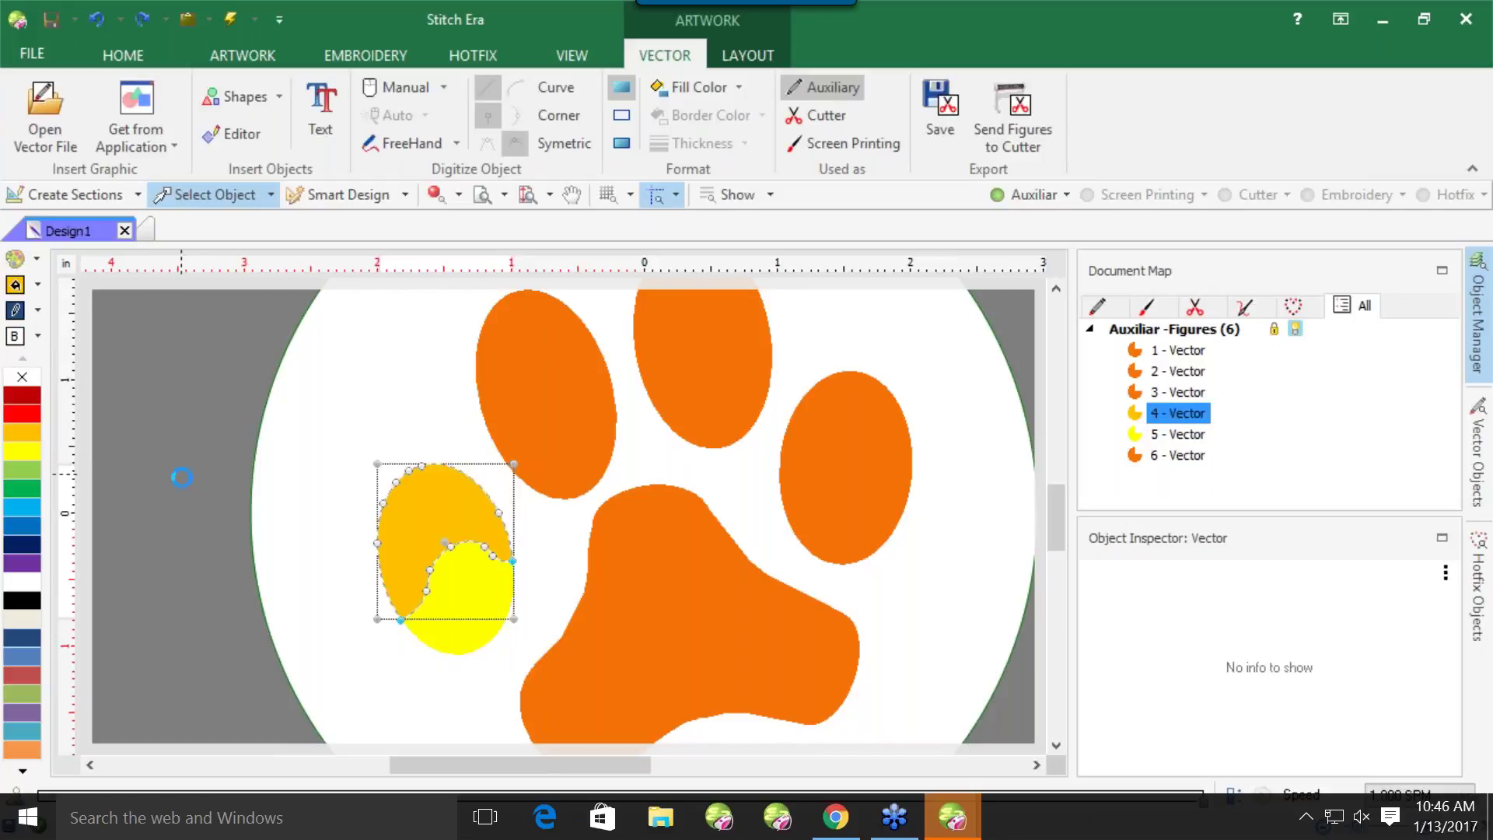
{"action": "left_click_drag", "start_coordinate": [176, 471], "coordinate": [545, 671]}
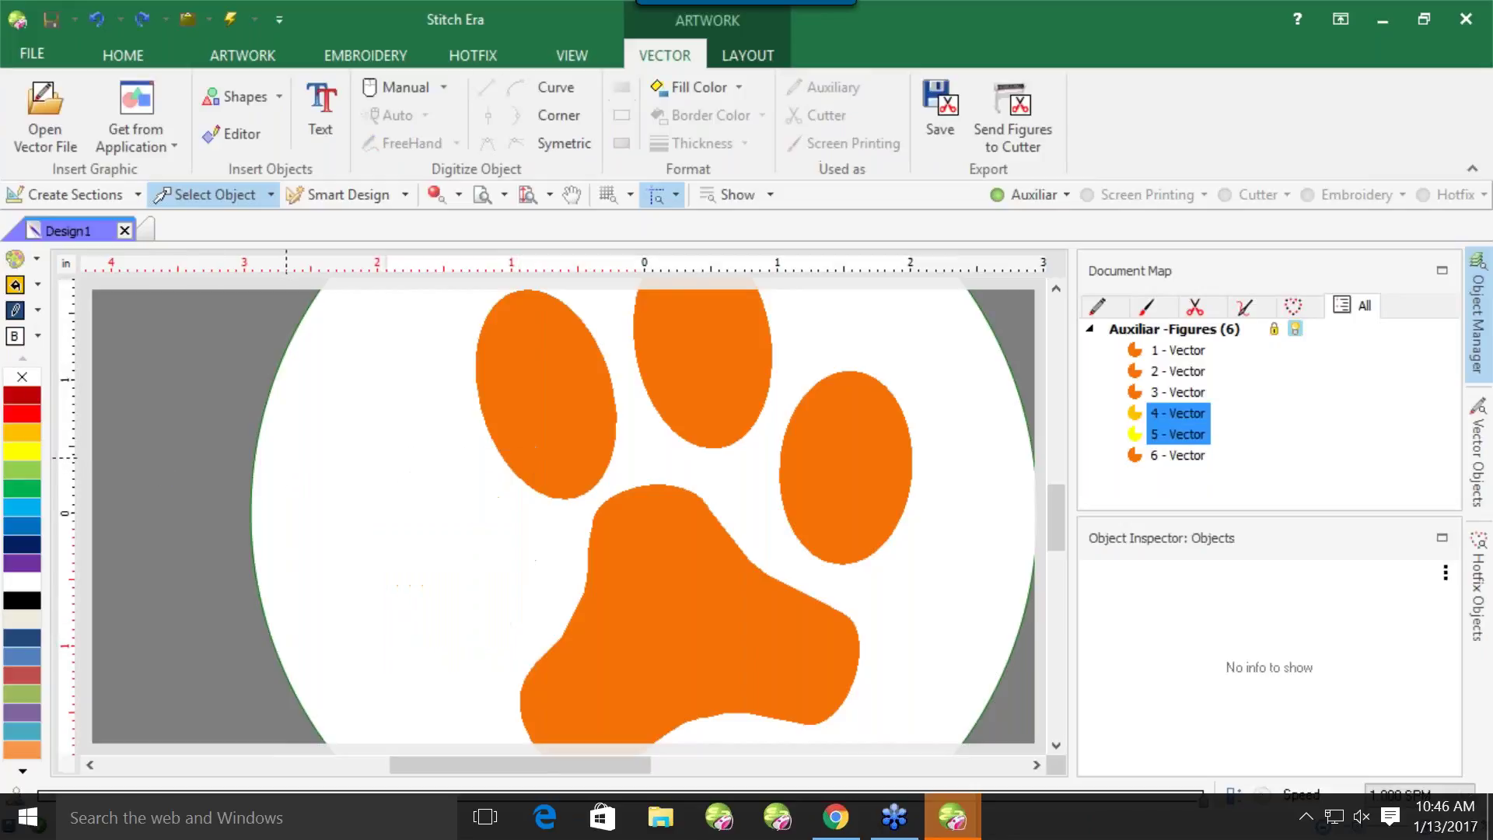
{"action": "left_click", "coordinate": [343, 479]}
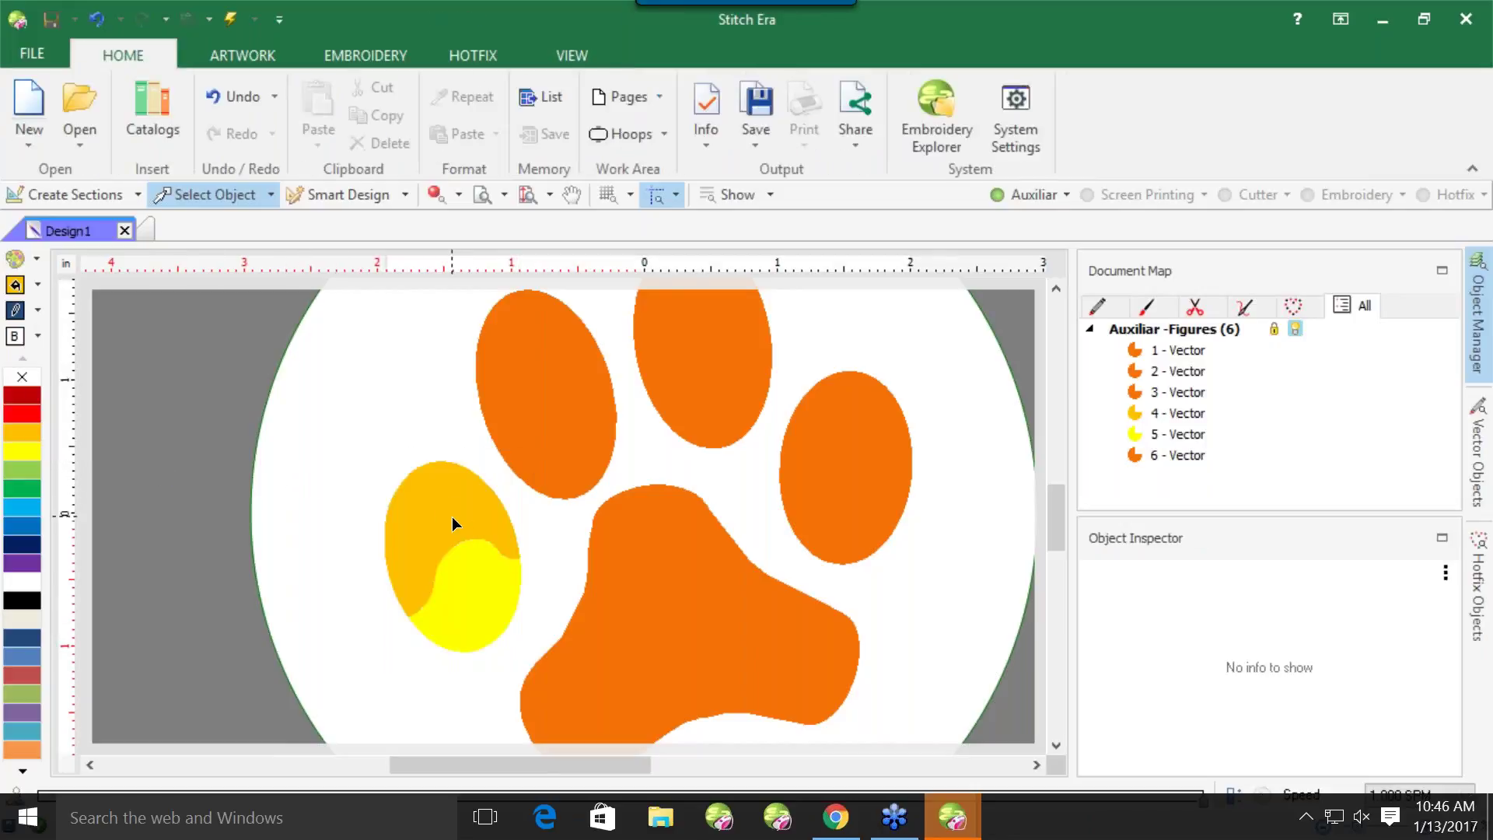
Undo the shift, the recoloring and the split of the leftmost toe
{"action": "key", "text": "ctrl+z"}
Move the leftmost, third and rightmost toes and the main pad inward so that neighbouring paw shapes overlap
{"action": "left_click_drag", "start_coordinate": [491, 589], "coordinate": [509, 550]}
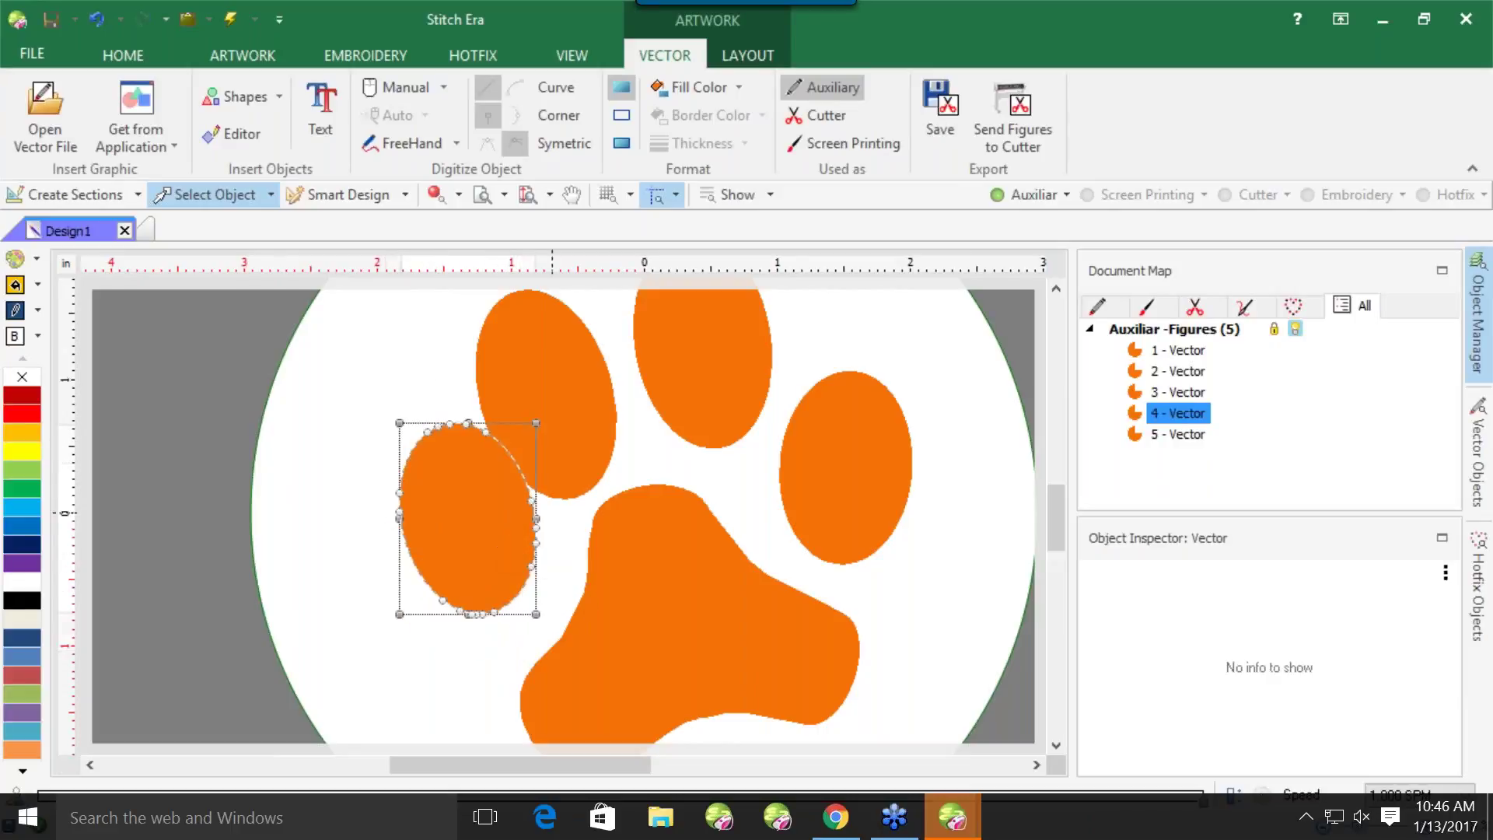
{"action": "left_click", "coordinate": [706, 373]}
{"action": "left_click_drag", "start_coordinate": [689, 369], "coordinate": [660, 380]}
{"action": "left_click", "coordinate": [911, 482]}
{"action": "left_click_drag", "start_coordinate": [872, 473], "coordinate": [809, 432]}
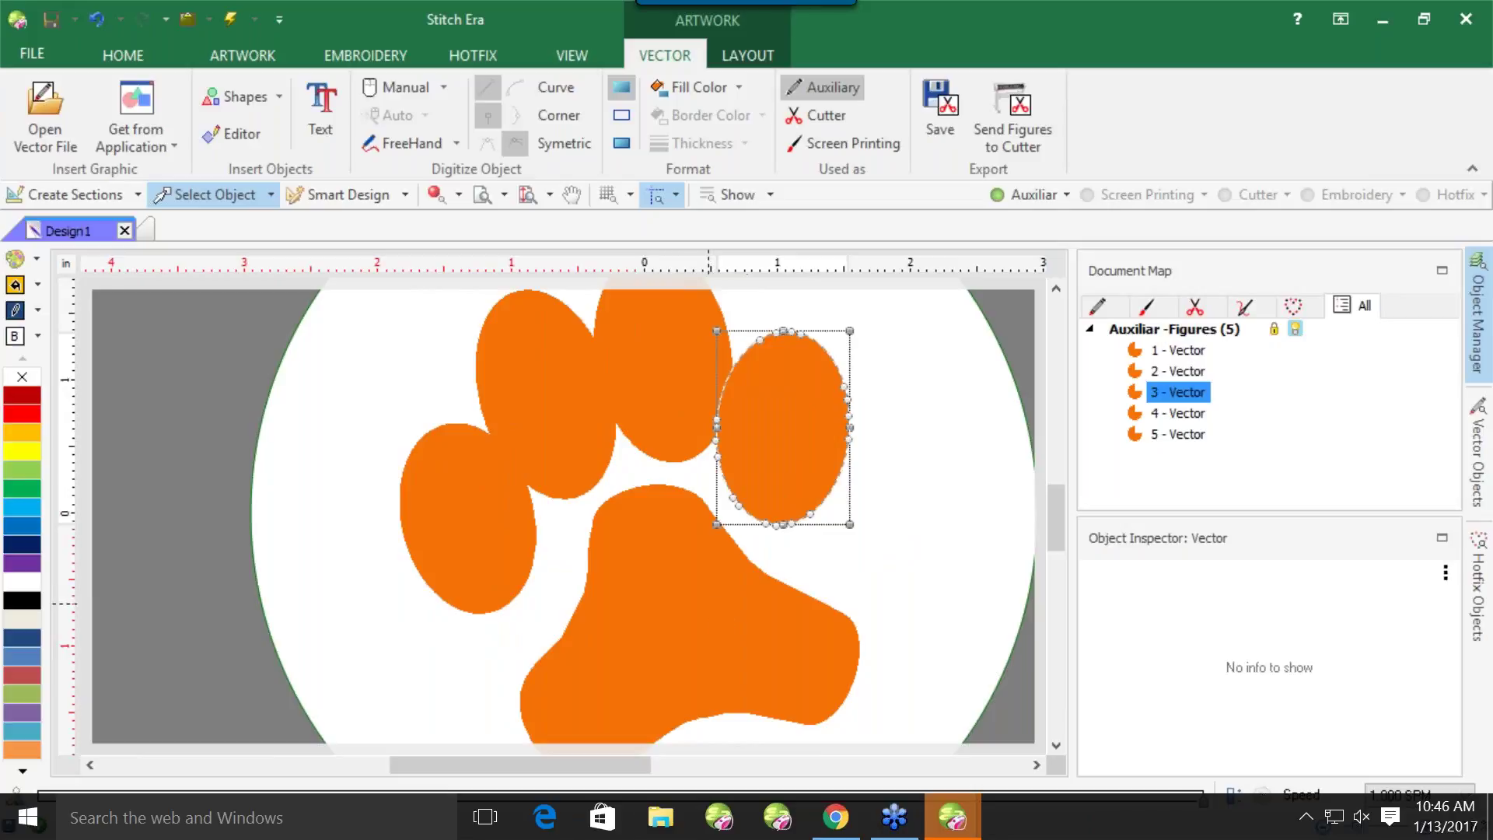
{"action": "left_click", "coordinate": [701, 594]}
{"action": "left_click_drag", "start_coordinate": [701, 594], "coordinate": [686, 551]}
{"action": "scroll", "coordinate": [493, 374], "scroll_direction": "down", "scroll_amount": 3}
{"action": "left_click", "coordinate": [493, 373]}
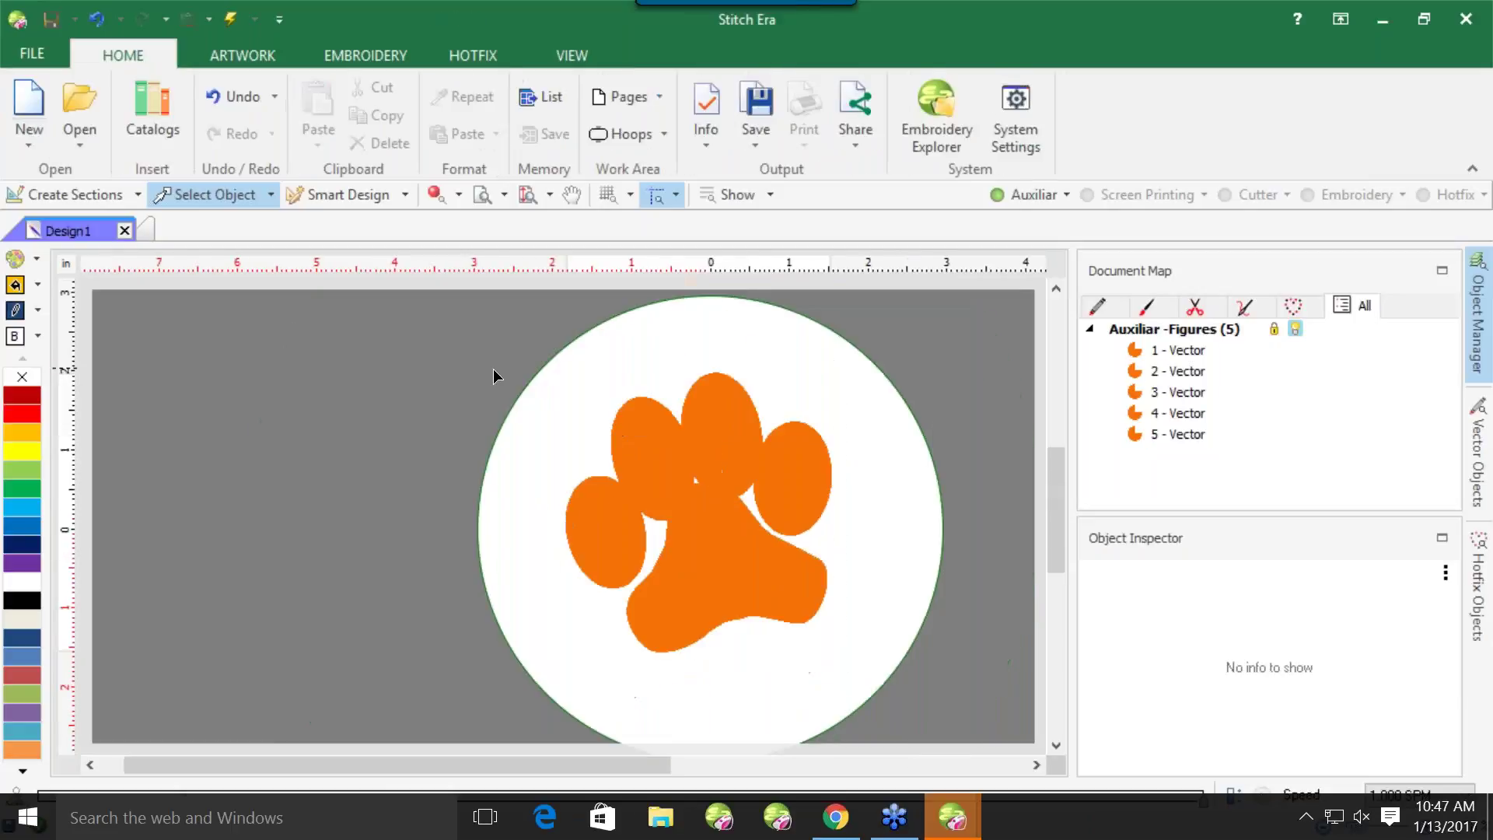
Try to merge all five overlapping paw shapes with the Combine Addition operation and undo it
{"action": "key", "text": "ctrl+a"}
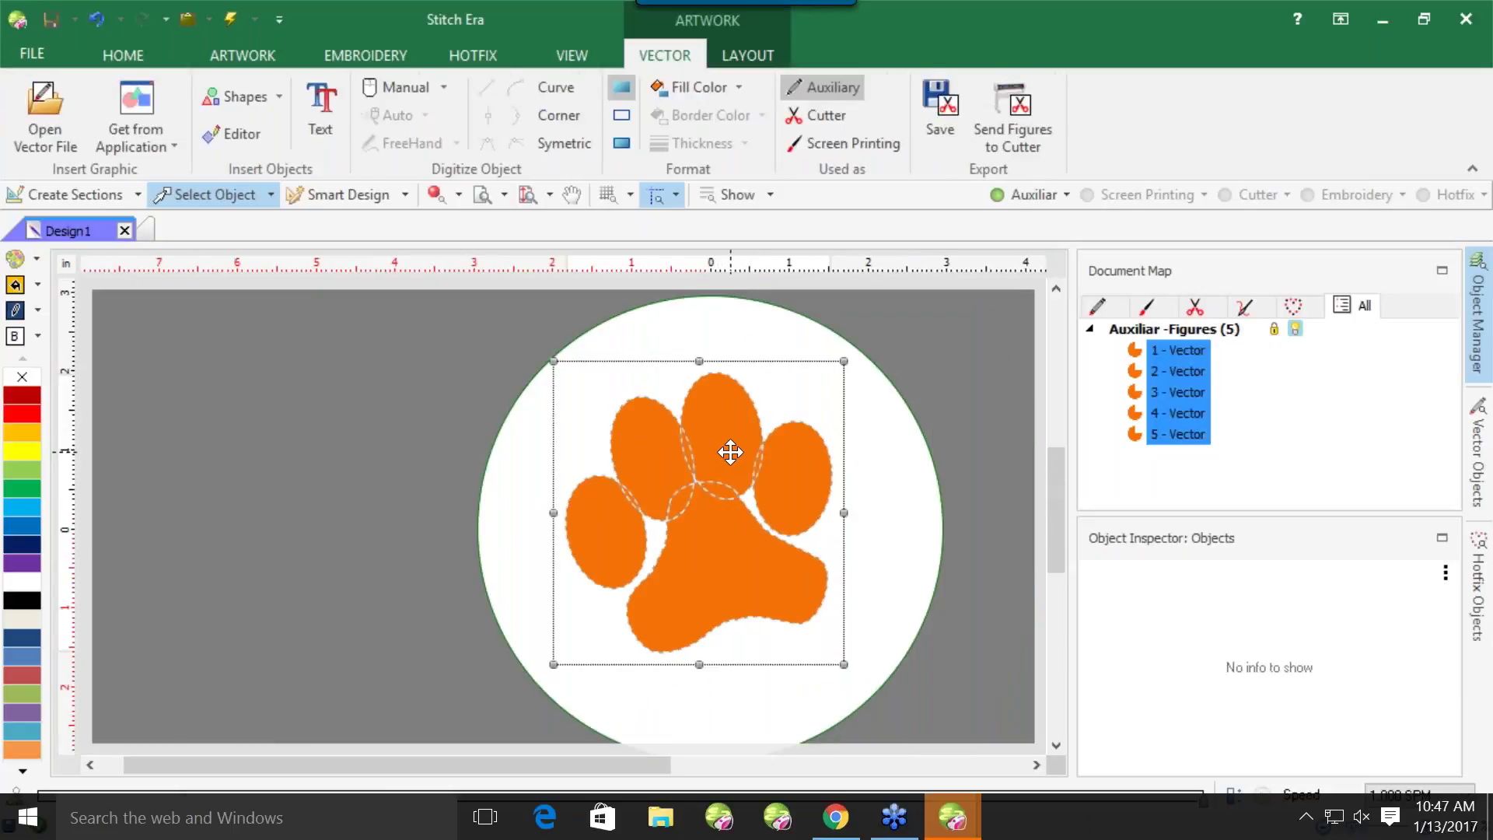
{"action": "right_click", "coordinate": [731, 452]}
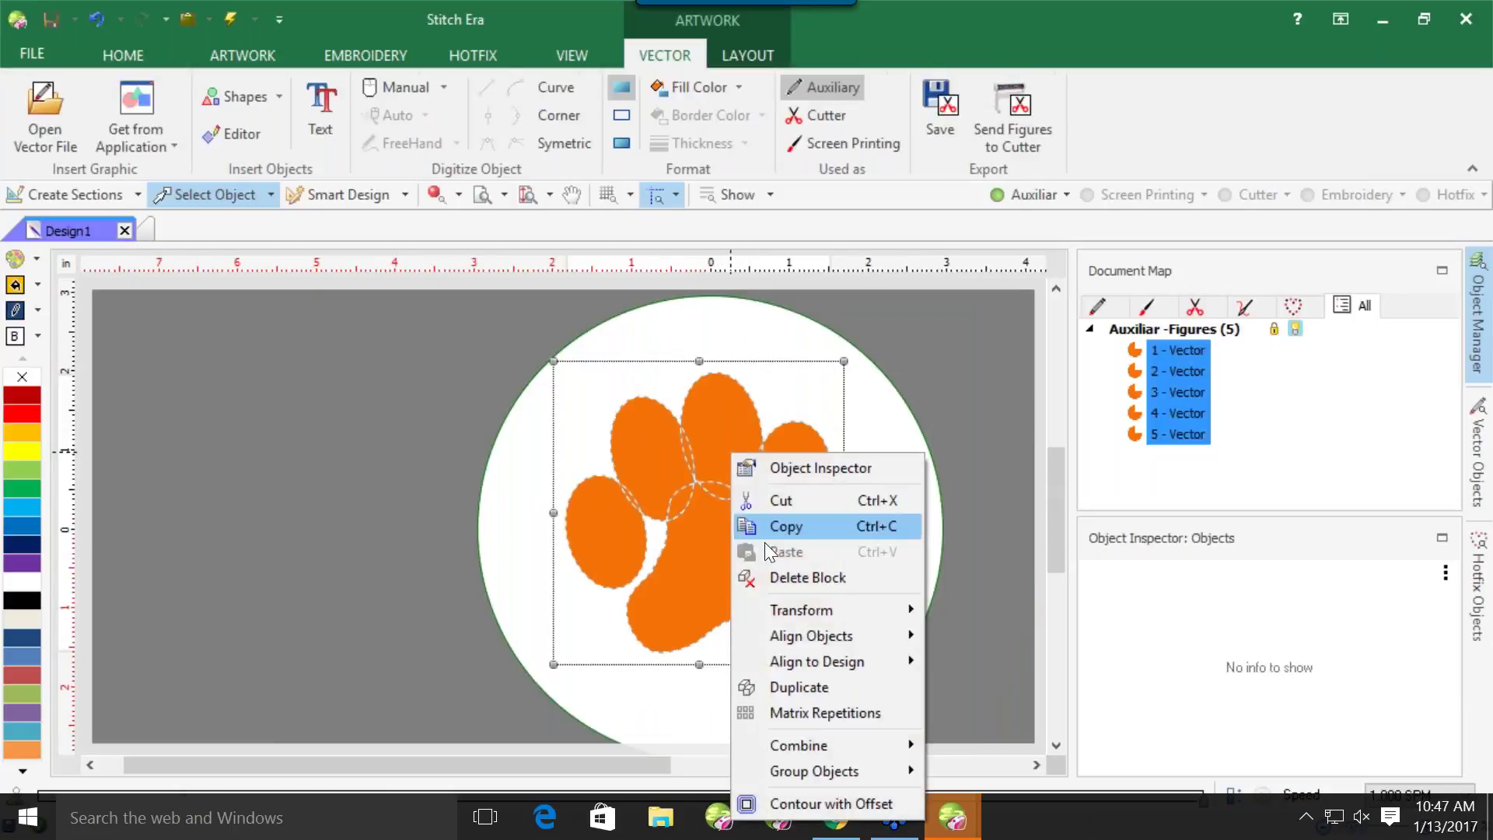
{"action": "mouse_move", "coordinate": [801, 745]}
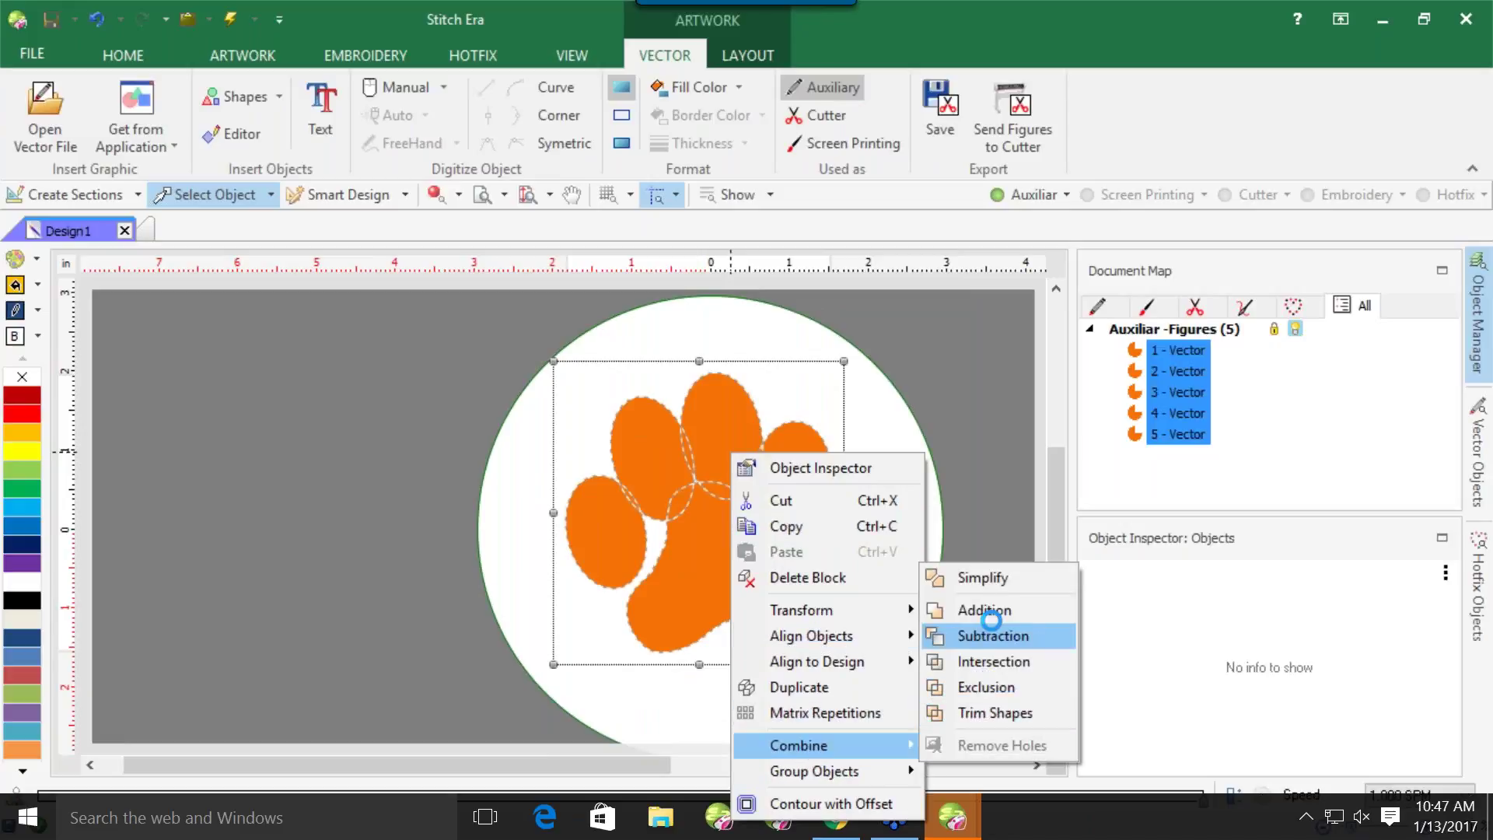
{"action": "left_click", "coordinate": [984, 612]}
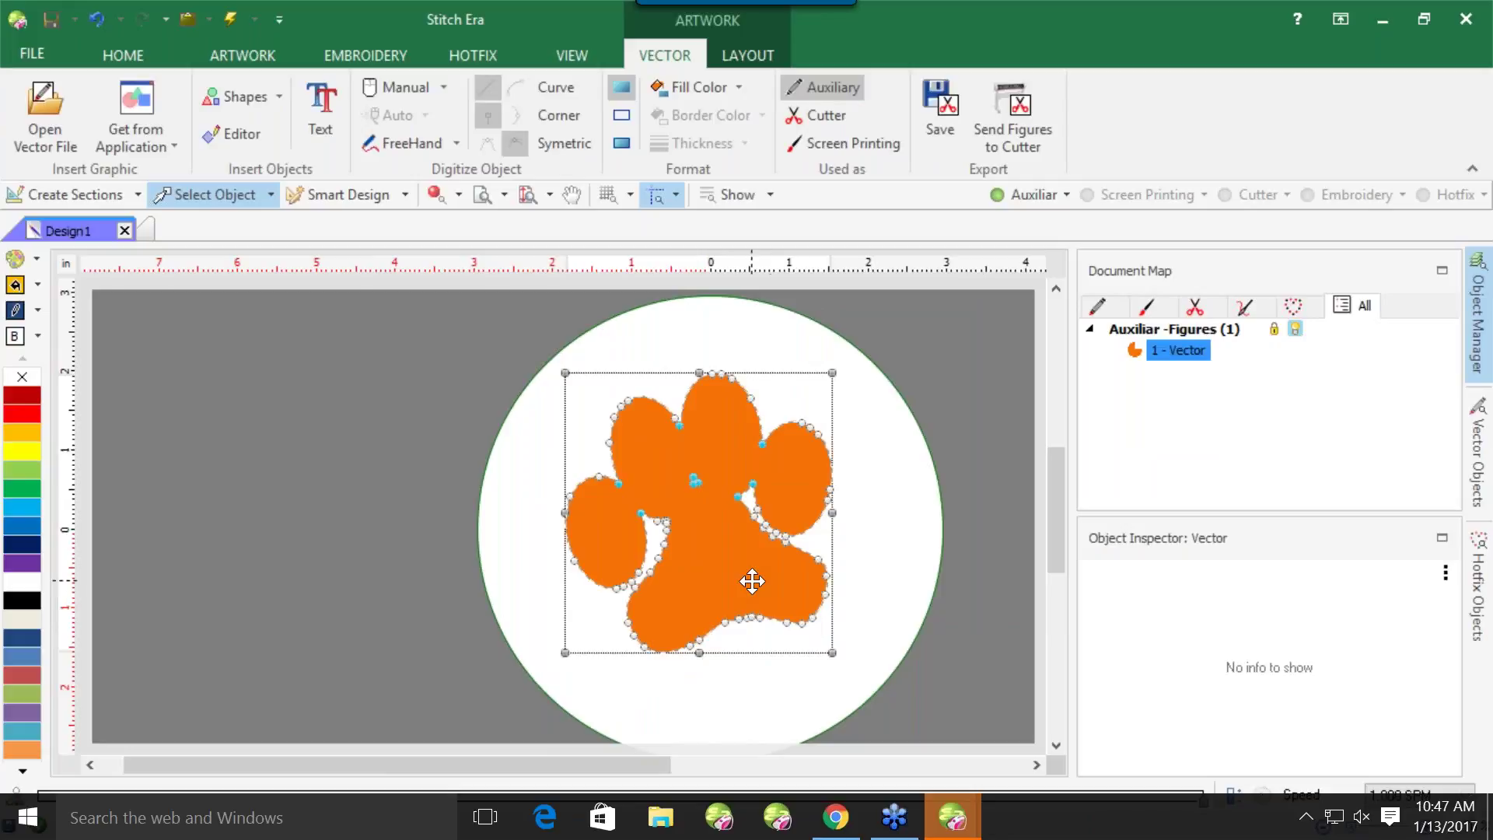
{"action": "left_click", "coordinate": [811, 581]}
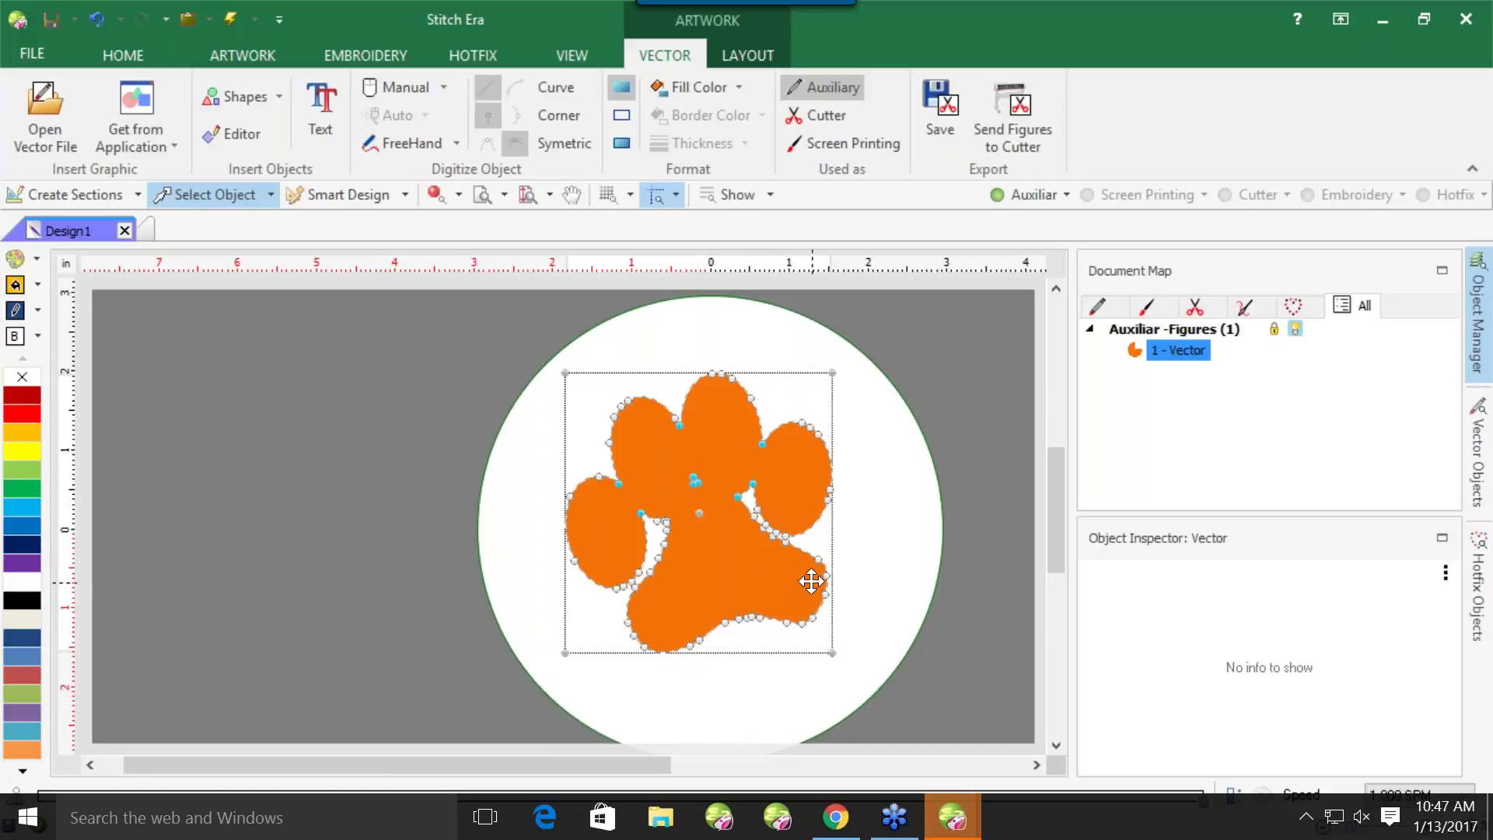
{"action": "key", "text": "ctrl+z"}
Apply the Combine Simplify operation to all five paw shapes and pull the main pad away to check its outline
{"action": "right_click", "coordinate": [760, 585]}
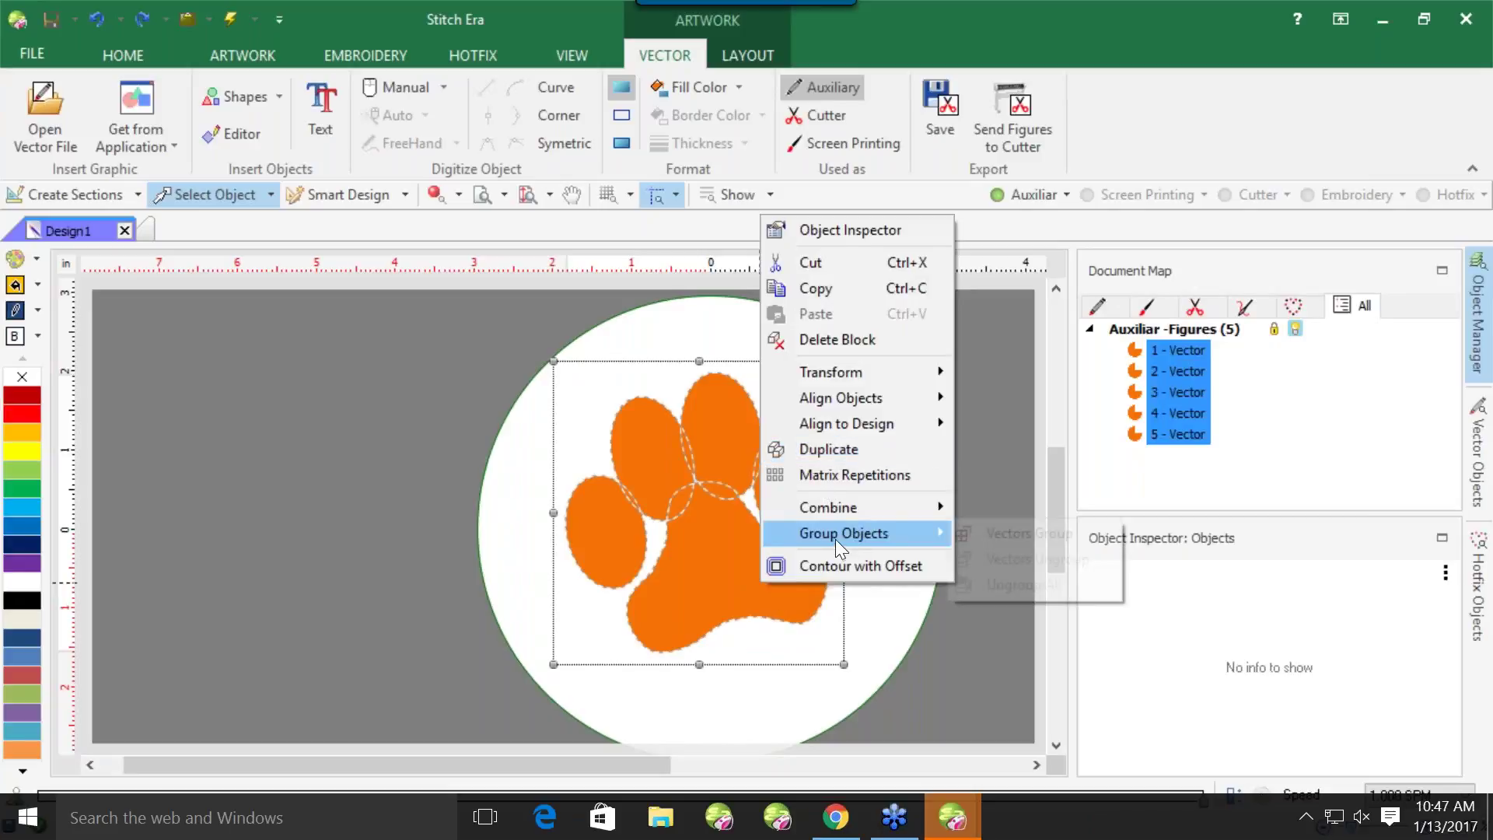
{"action": "mouse_move", "coordinate": [829, 512]}
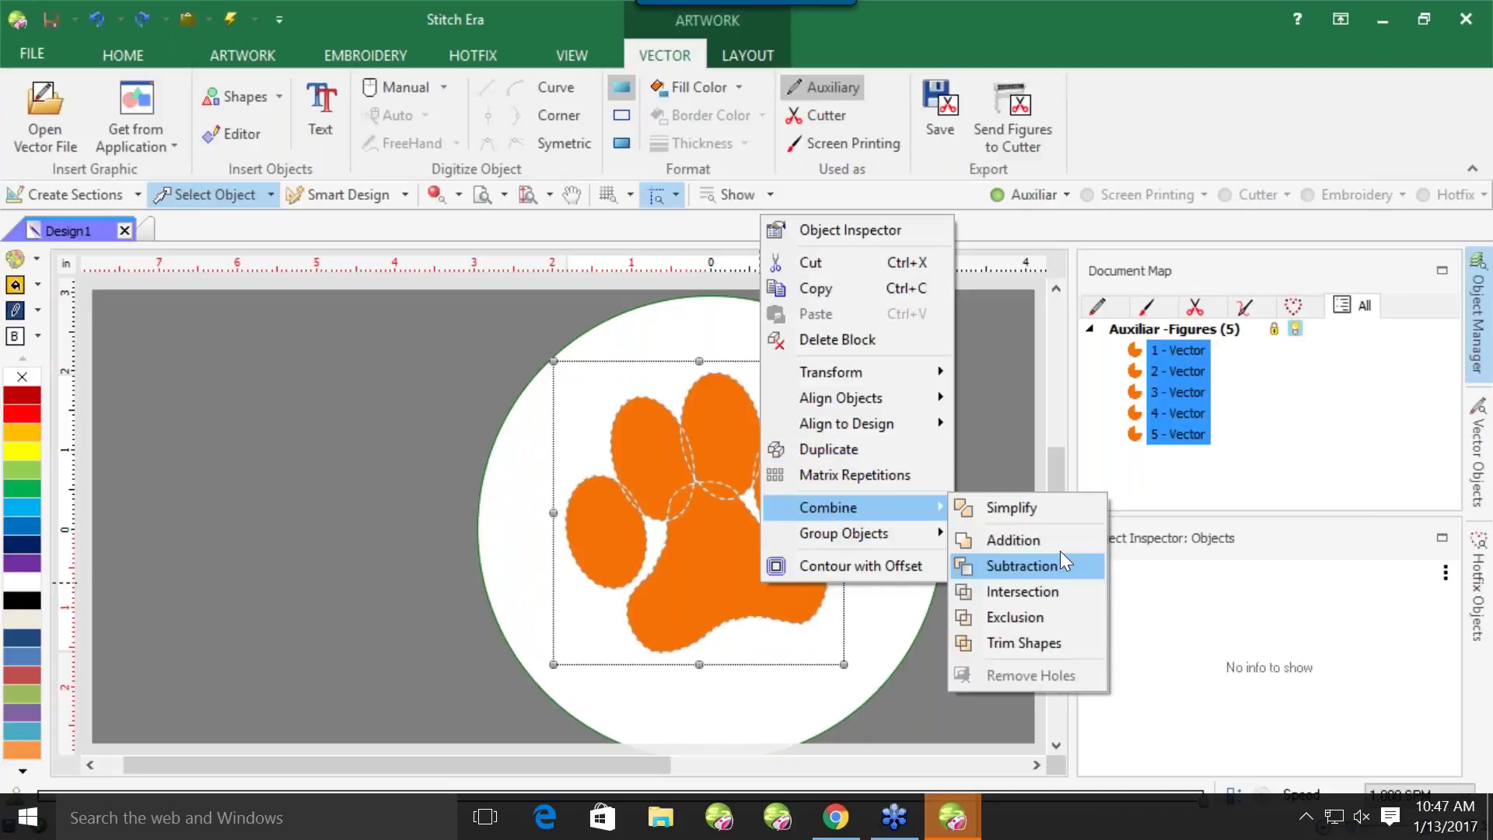
{"action": "left_click", "coordinate": [1049, 497]}
{"action": "left_click", "coordinate": [873, 477]}
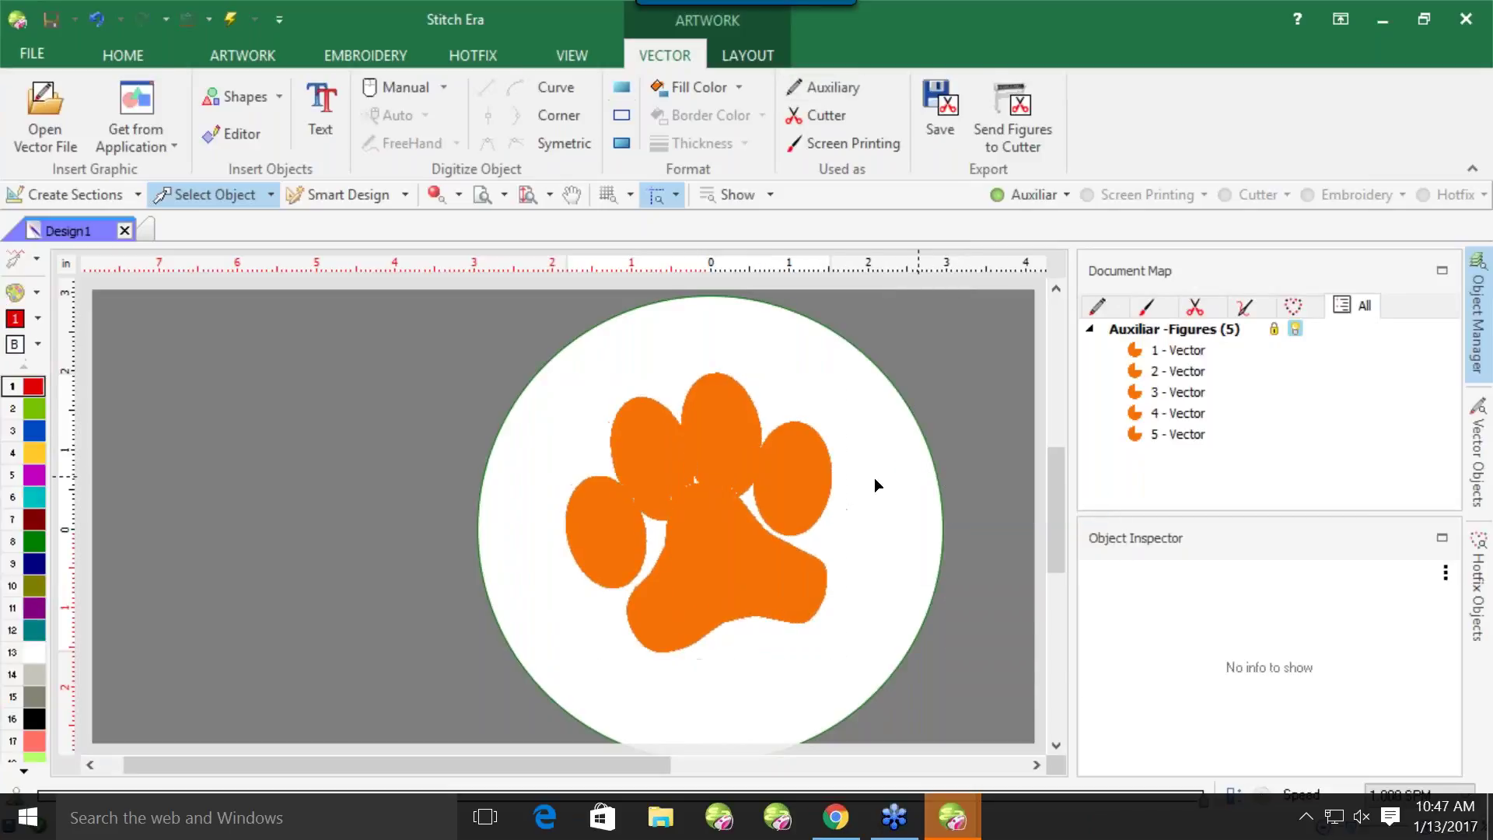
{"action": "left_click", "coordinate": [702, 506]}
{"action": "left_click_drag", "start_coordinate": [702, 506], "coordinate": [727, 561]}
Undo the pad move, the Simplify operation and the earlier shape moves, and deselect everything
{"action": "key", "text": "ctrl+z"}
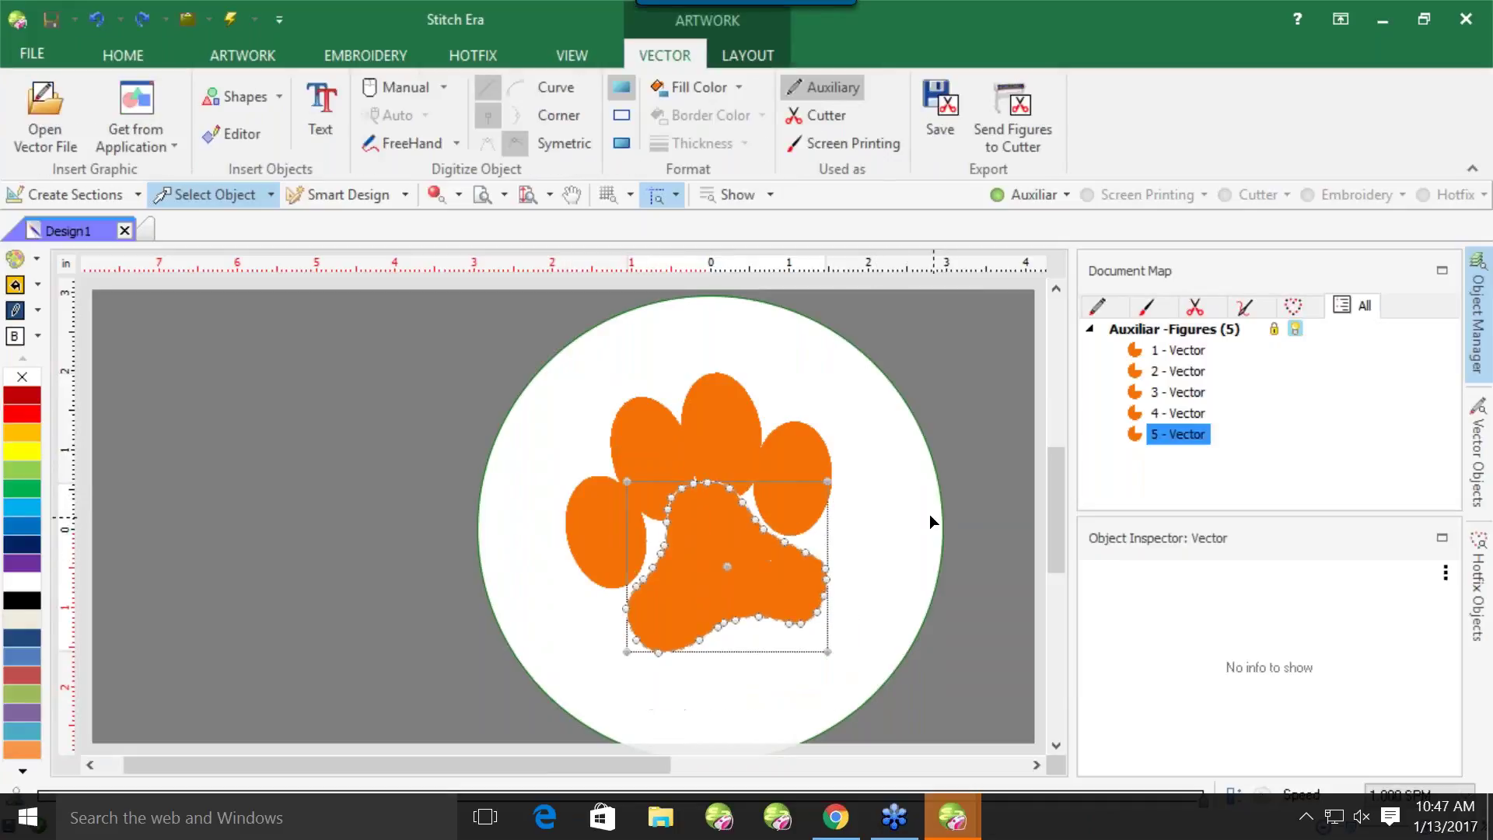
{"action": "key", "text": "ctrl+z"}
{"action": "key", "text": "ctrl+z"}
{"action": "key", "text": "ctrl+z"}
{"action": "key", "text": "ctrl+z"}
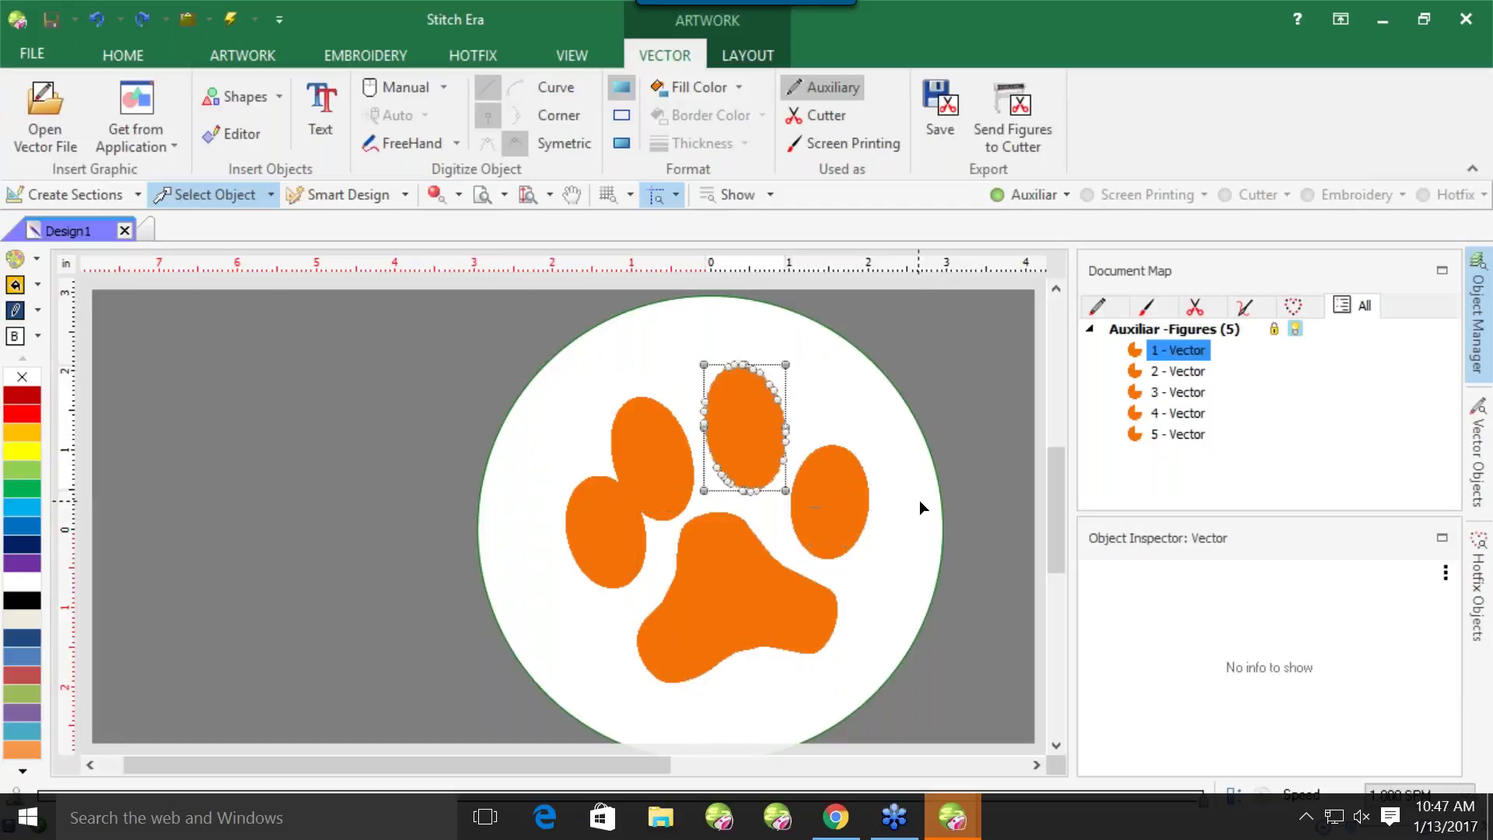
{"action": "left_click", "coordinate": [947, 507]}
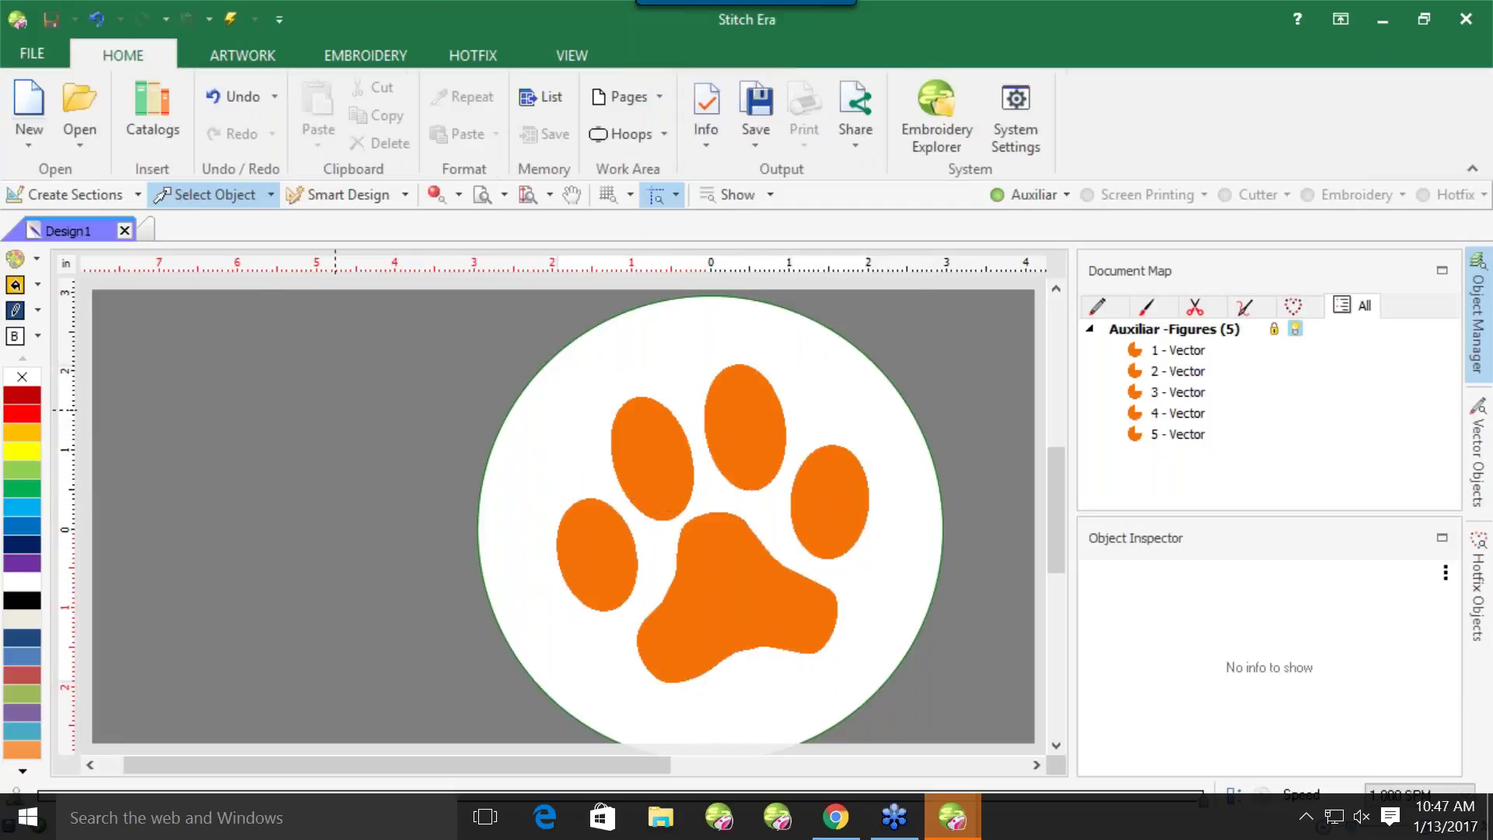
Convert all four toes and the main pad to embroidery with Smart Design's Uniform Area Pattern fill in Automatic mode
{"action": "left_click", "coordinate": [600, 572]}
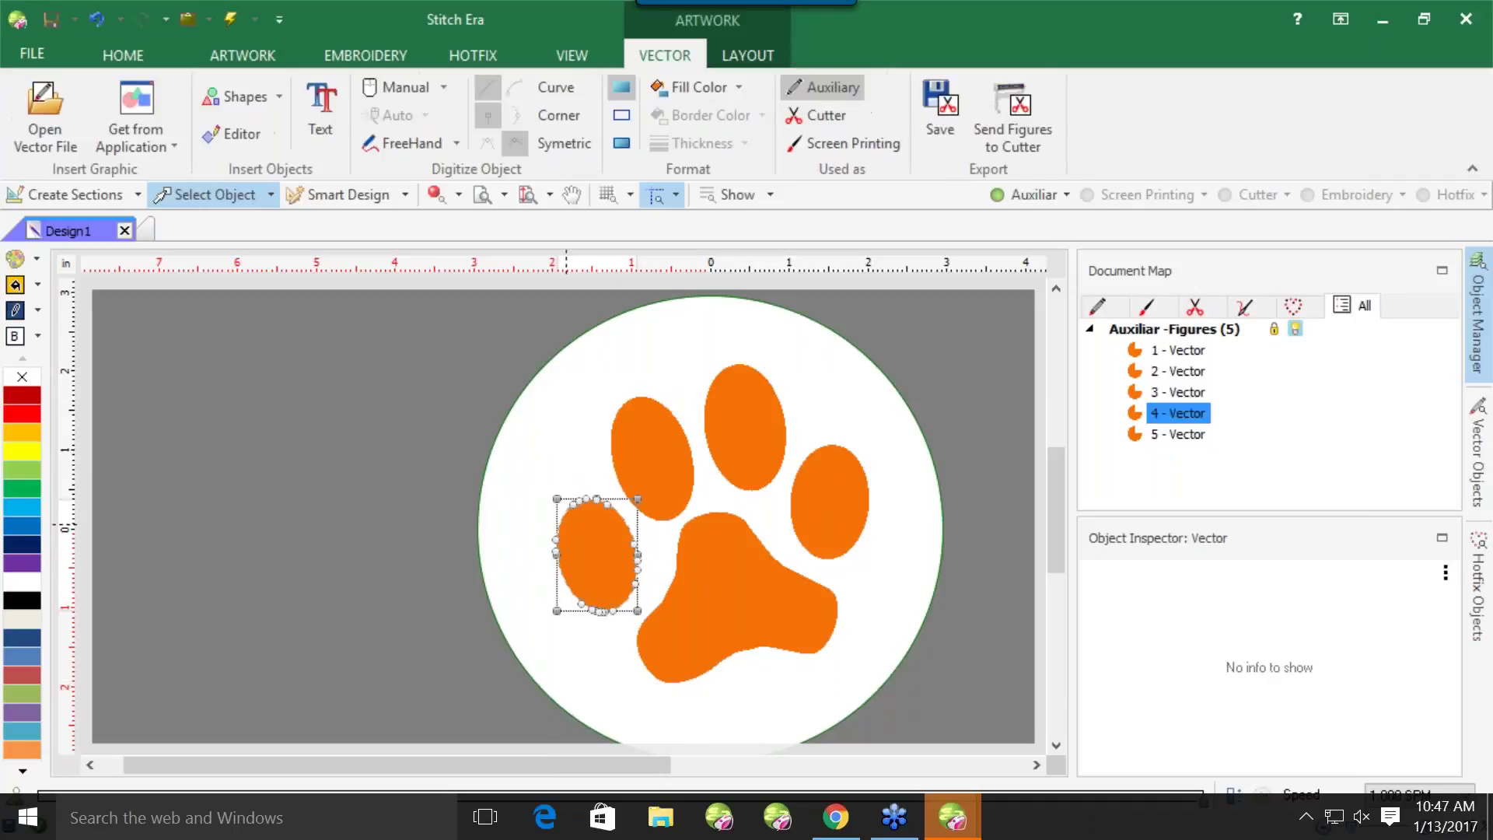
{"action": "left_click", "coordinate": [669, 471], "text": "shift"}
{"action": "left_click", "coordinate": [728, 445], "text": "shift"}
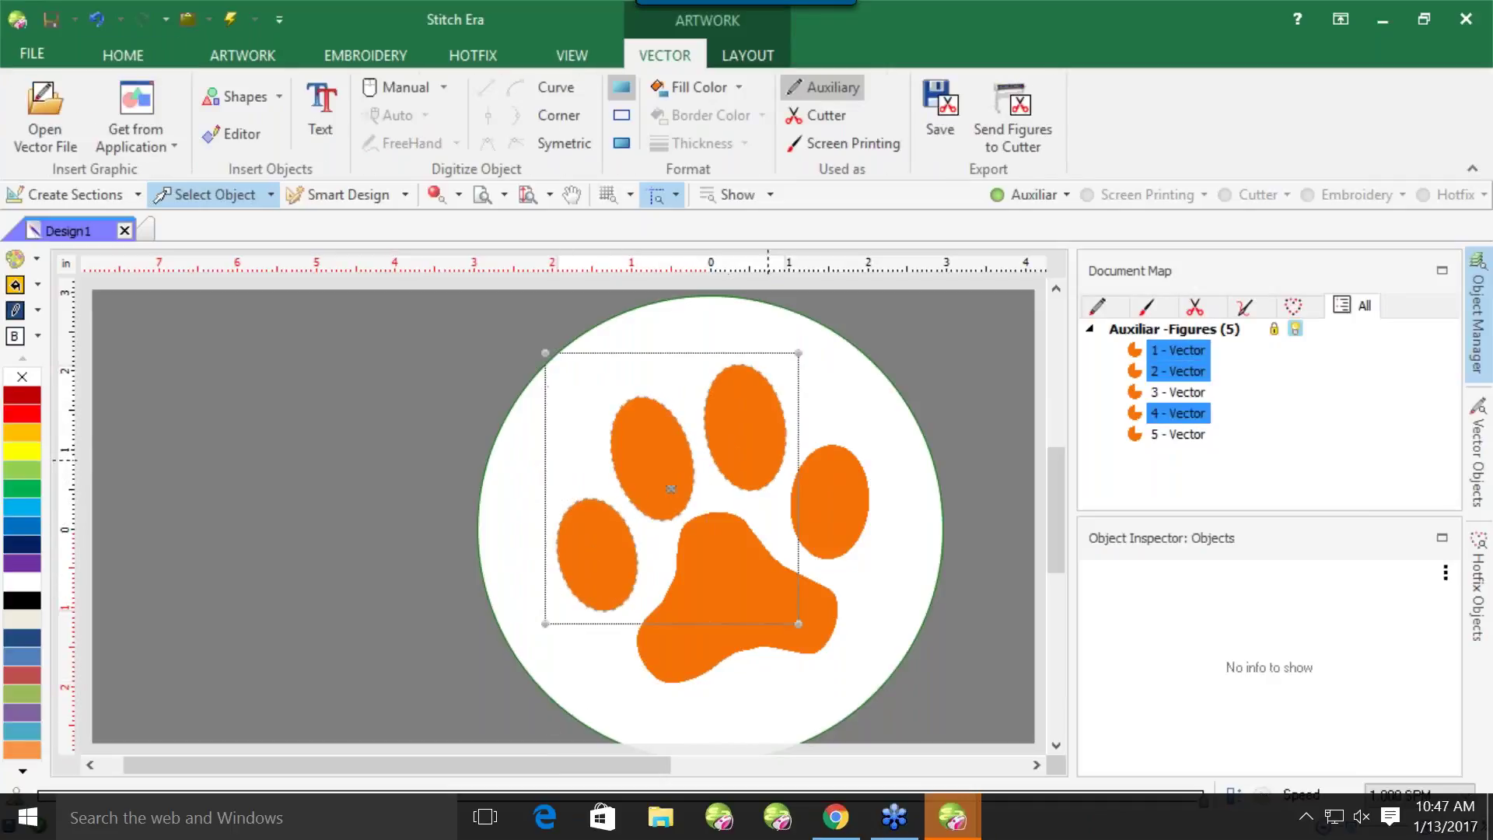
{"action": "left_click", "coordinate": [837, 484], "text": "shift"}
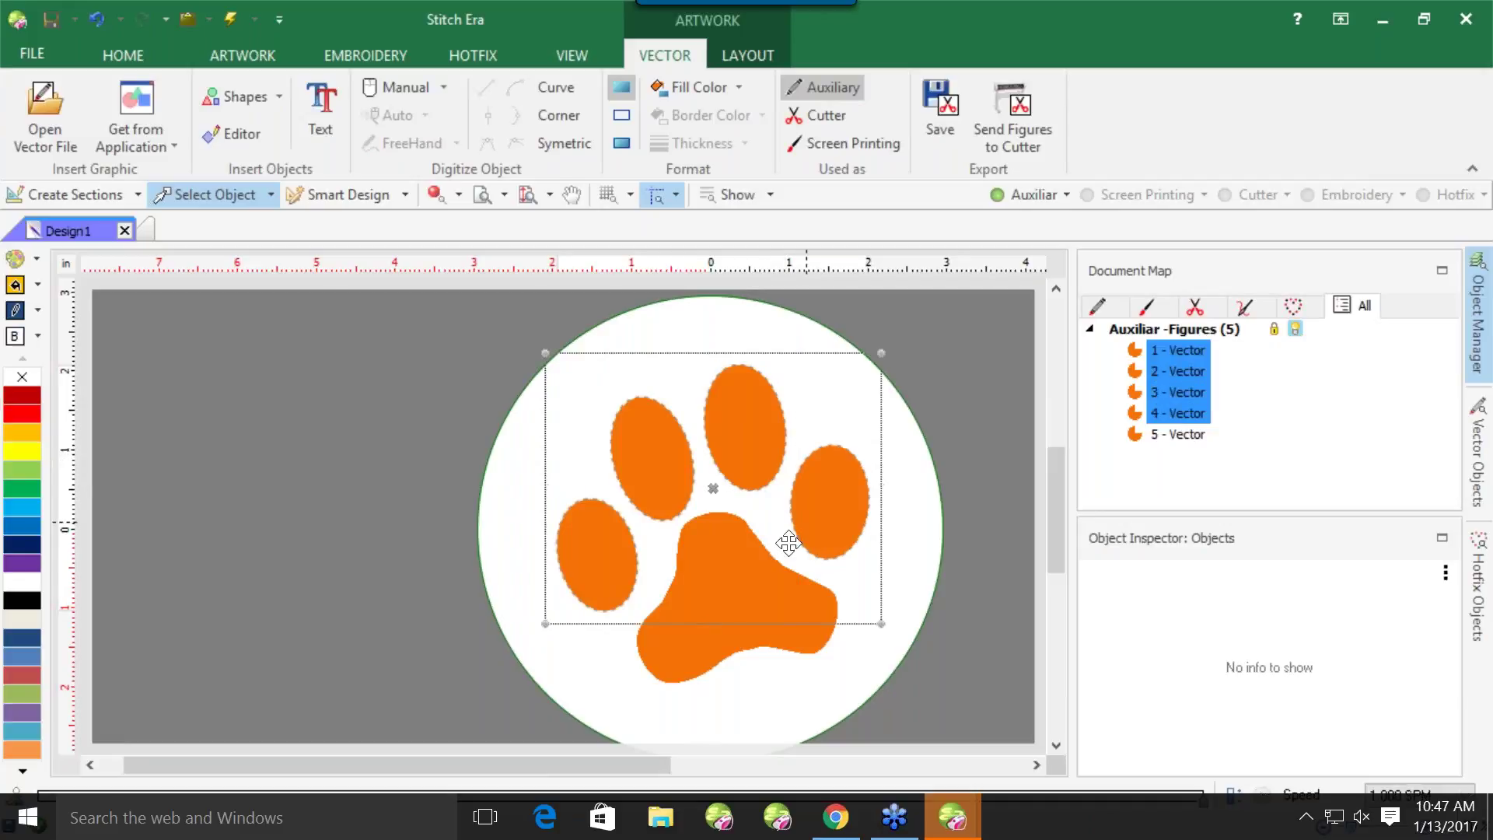
{"action": "left_click", "coordinate": [742, 584], "text": "shift"}
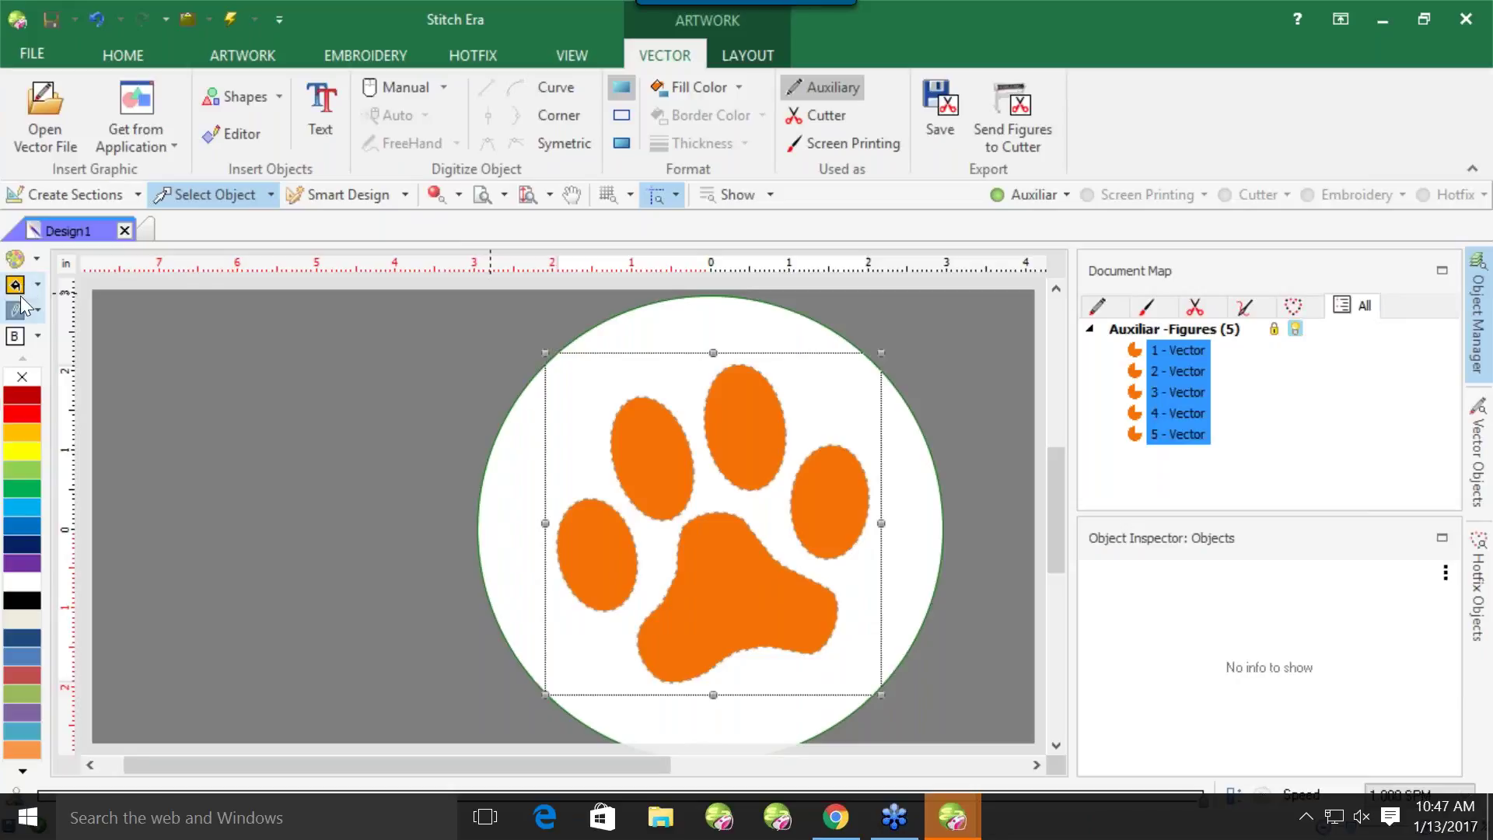
{"action": "left_click", "coordinate": [372, 197]}
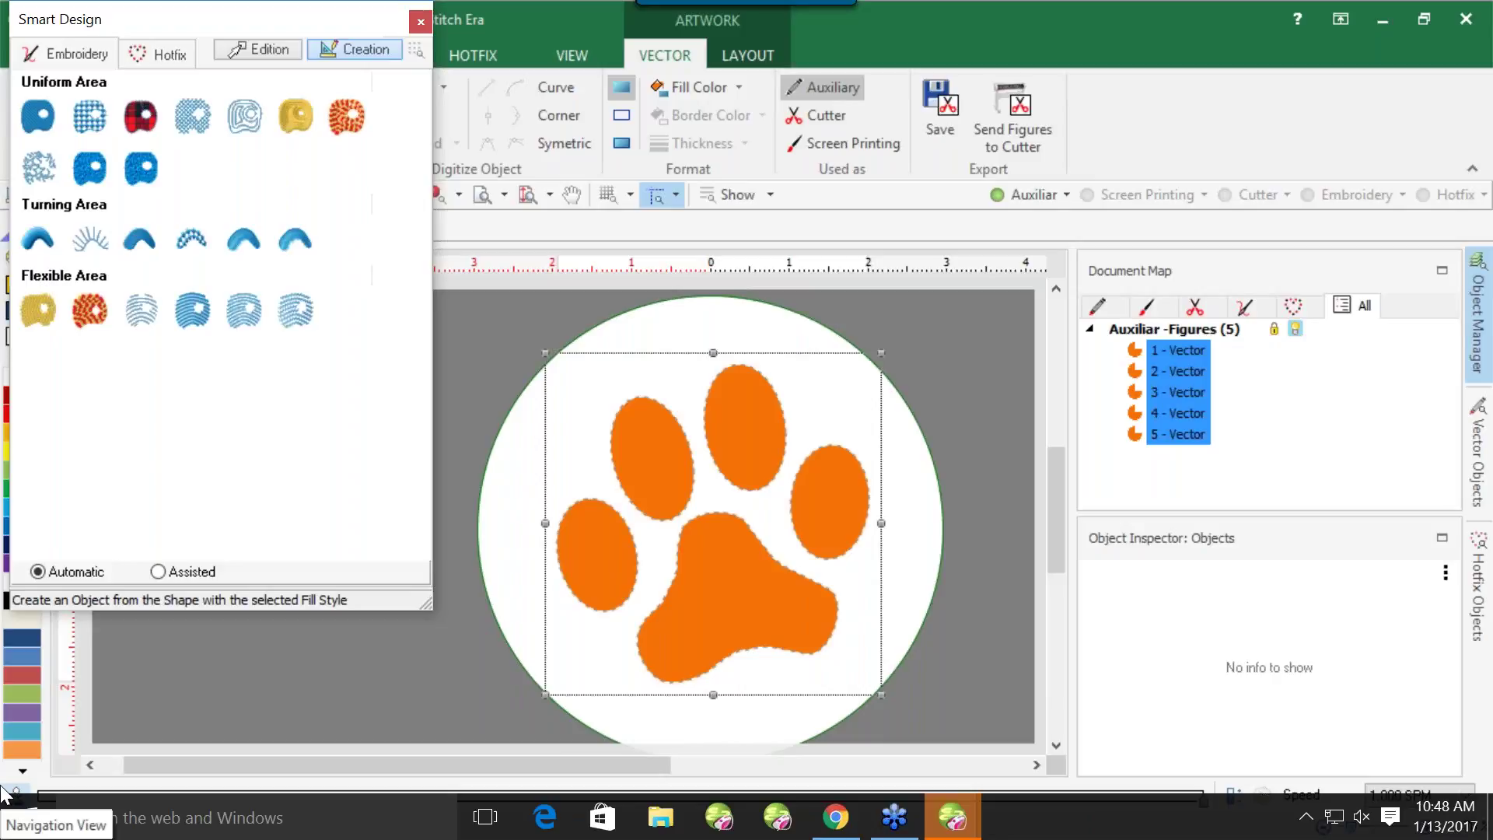
{"action": "left_click", "coordinate": [43, 117]}
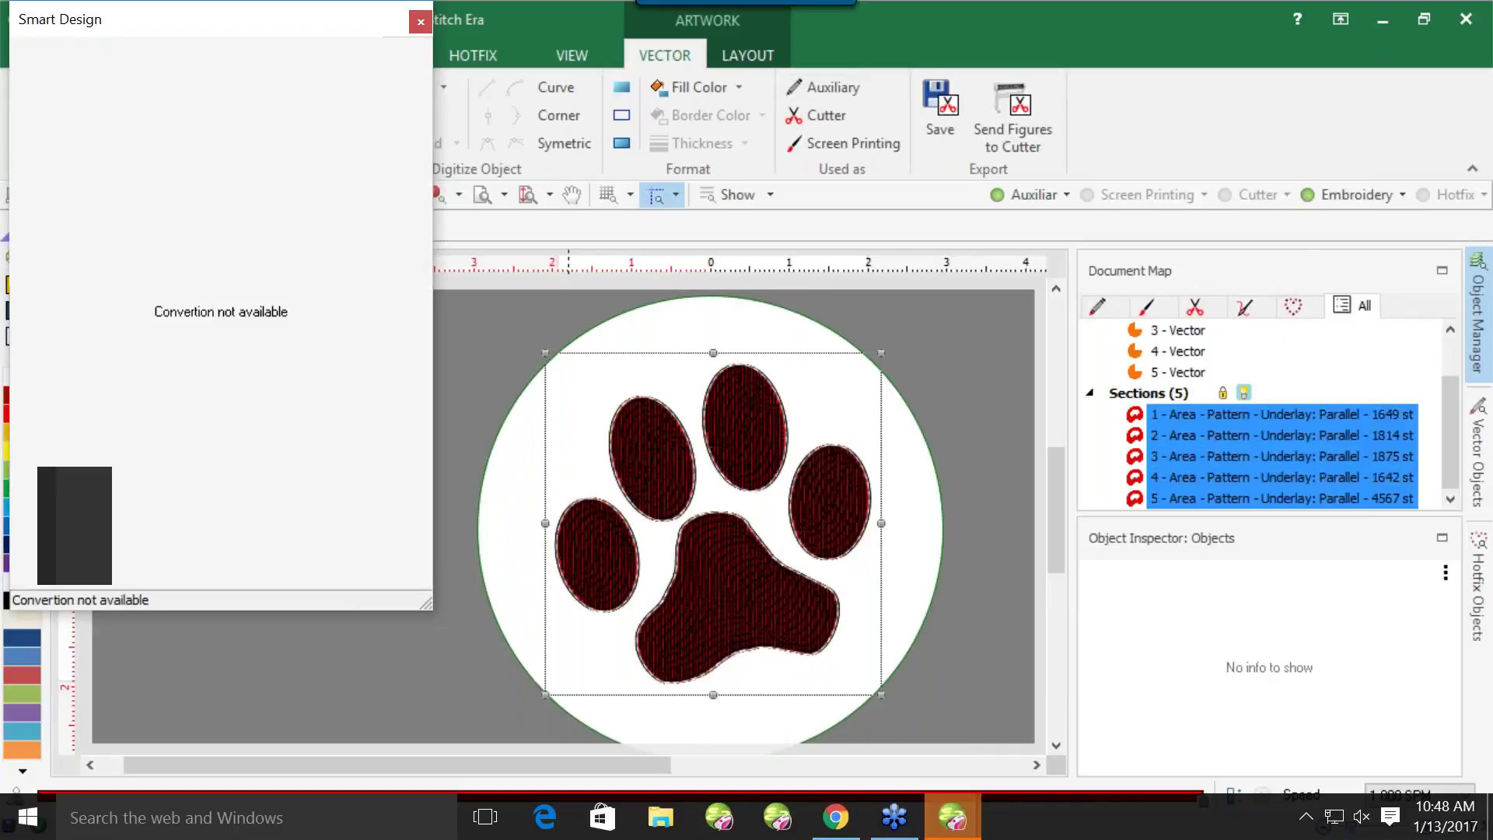
{"action": "left_click", "coordinate": [420, 23]}
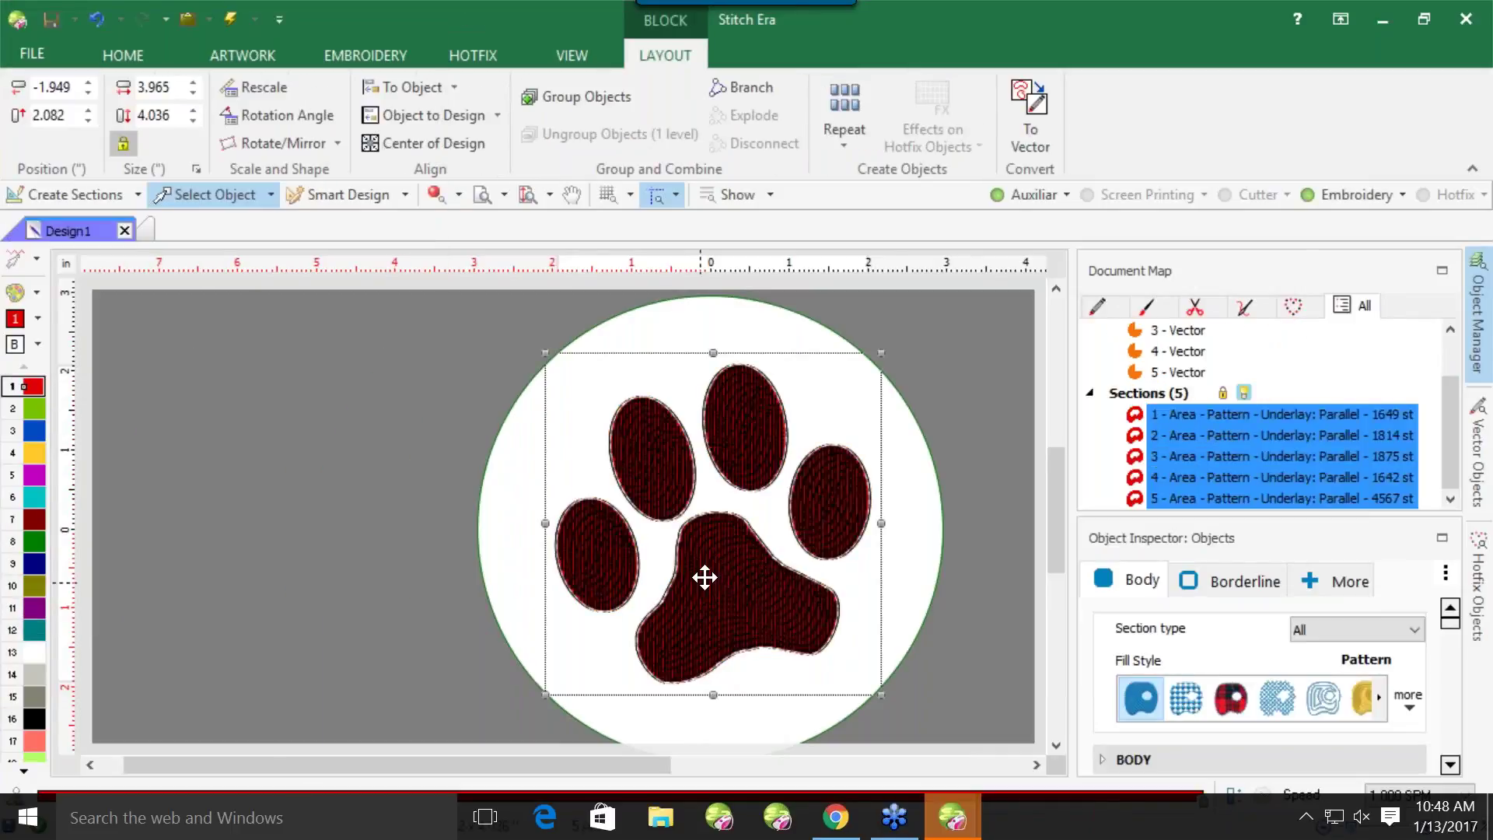
Hide the stitch marks and turn on the realistic stitch view for the paw
{"action": "left_click", "coordinate": [770, 194]}
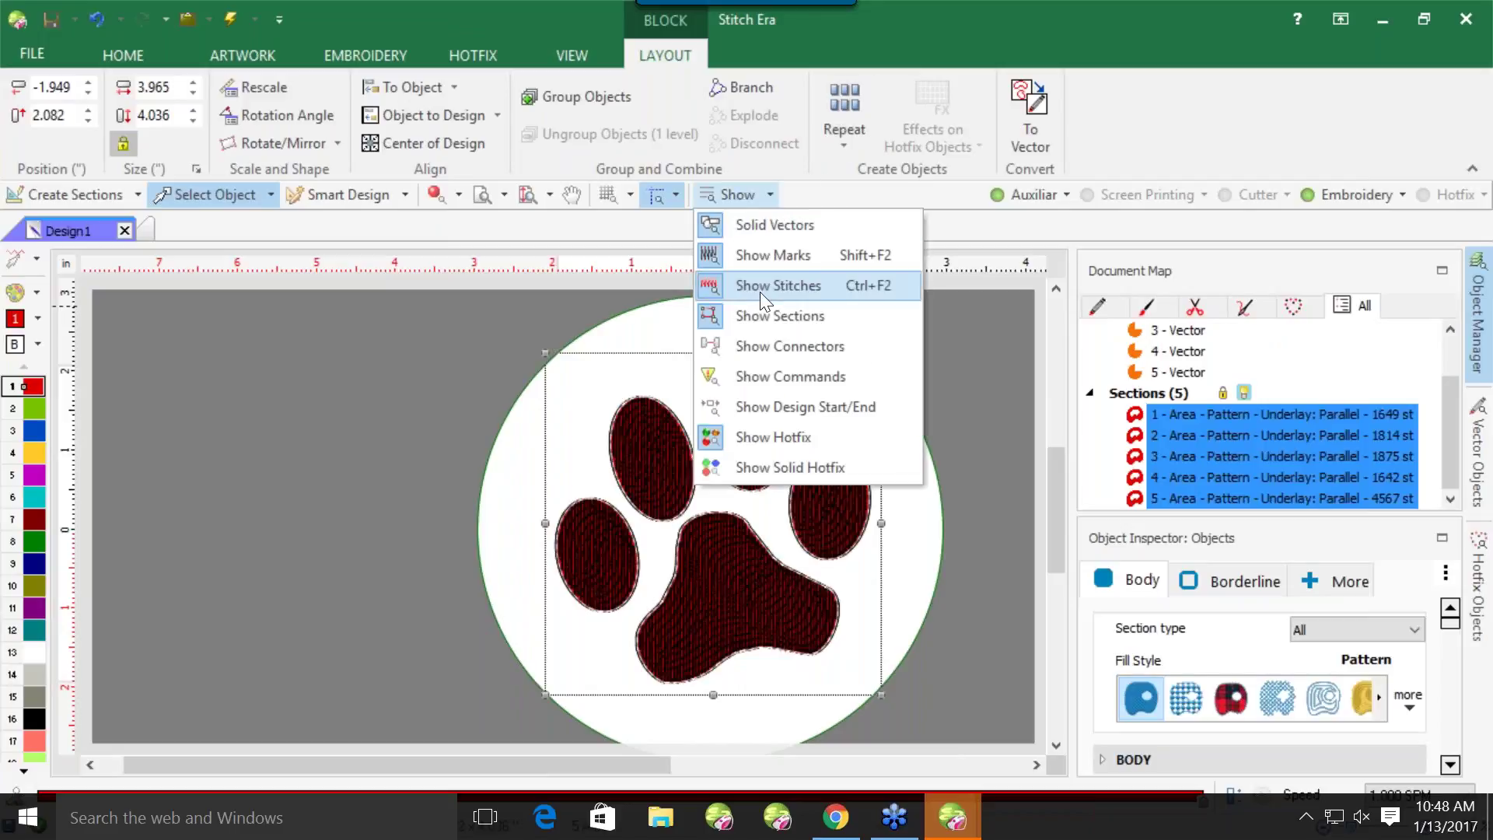
{"action": "left_click", "coordinate": [763, 258]}
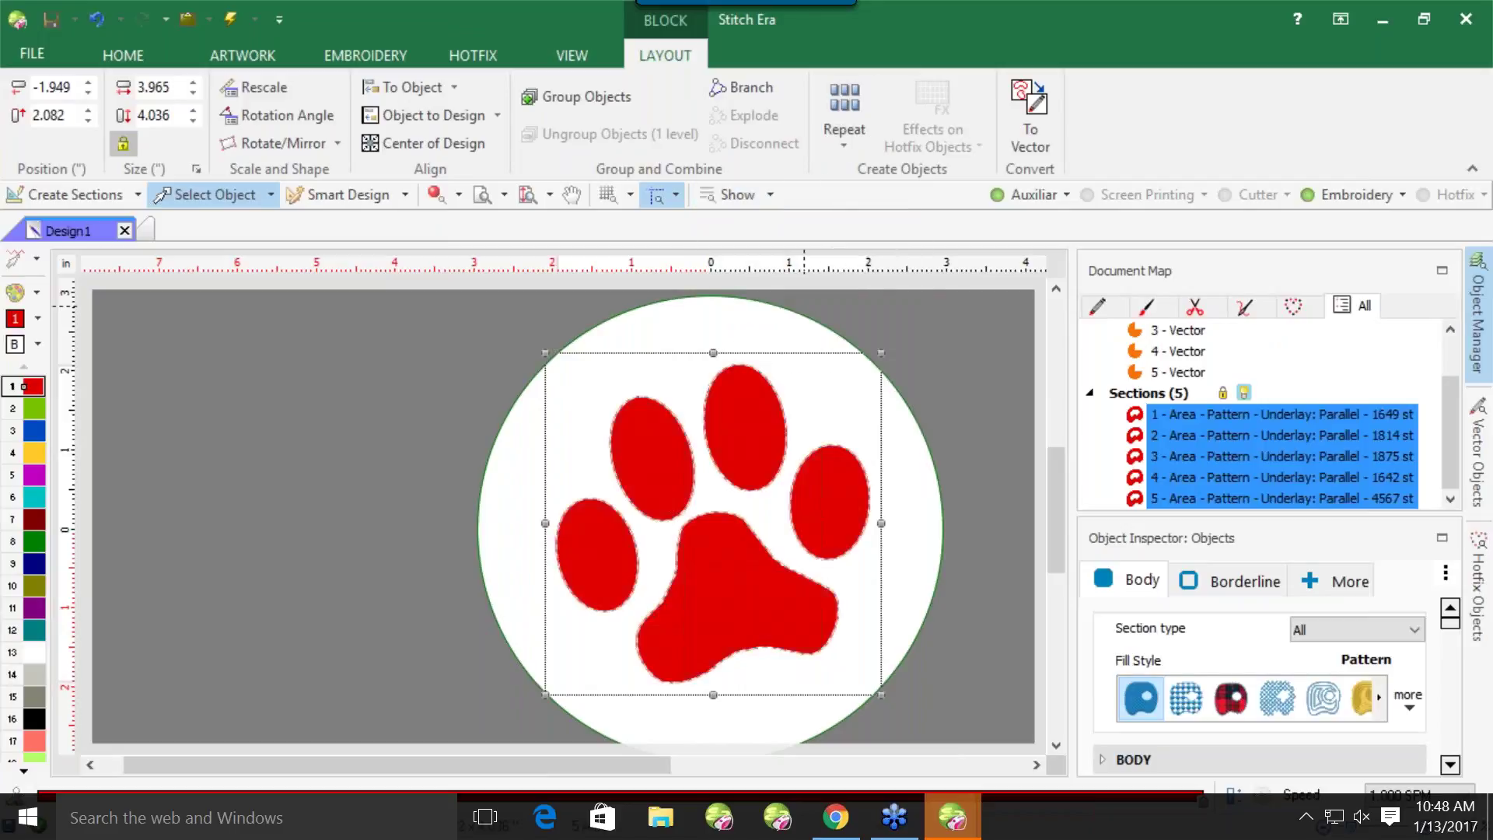
{"action": "left_click", "coordinate": [361, 472]}
{"action": "left_click", "coordinate": [436, 195]}
{"action": "left_click", "coordinate": [669, 482]}
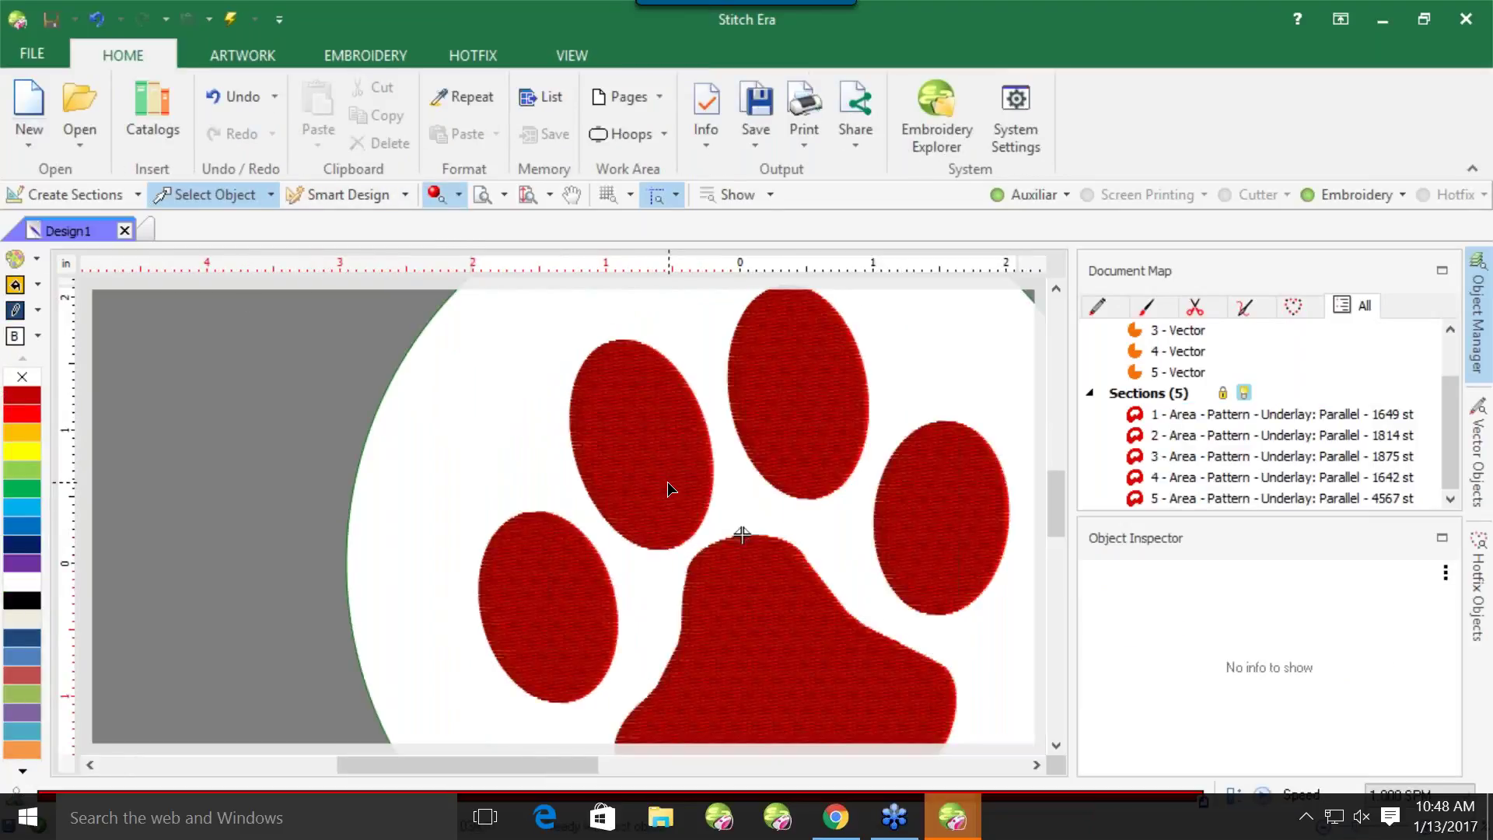
{"action": "scroll", "coordinate": [667, 482], "scroll_direction": "down", "scroll_amount": 1}
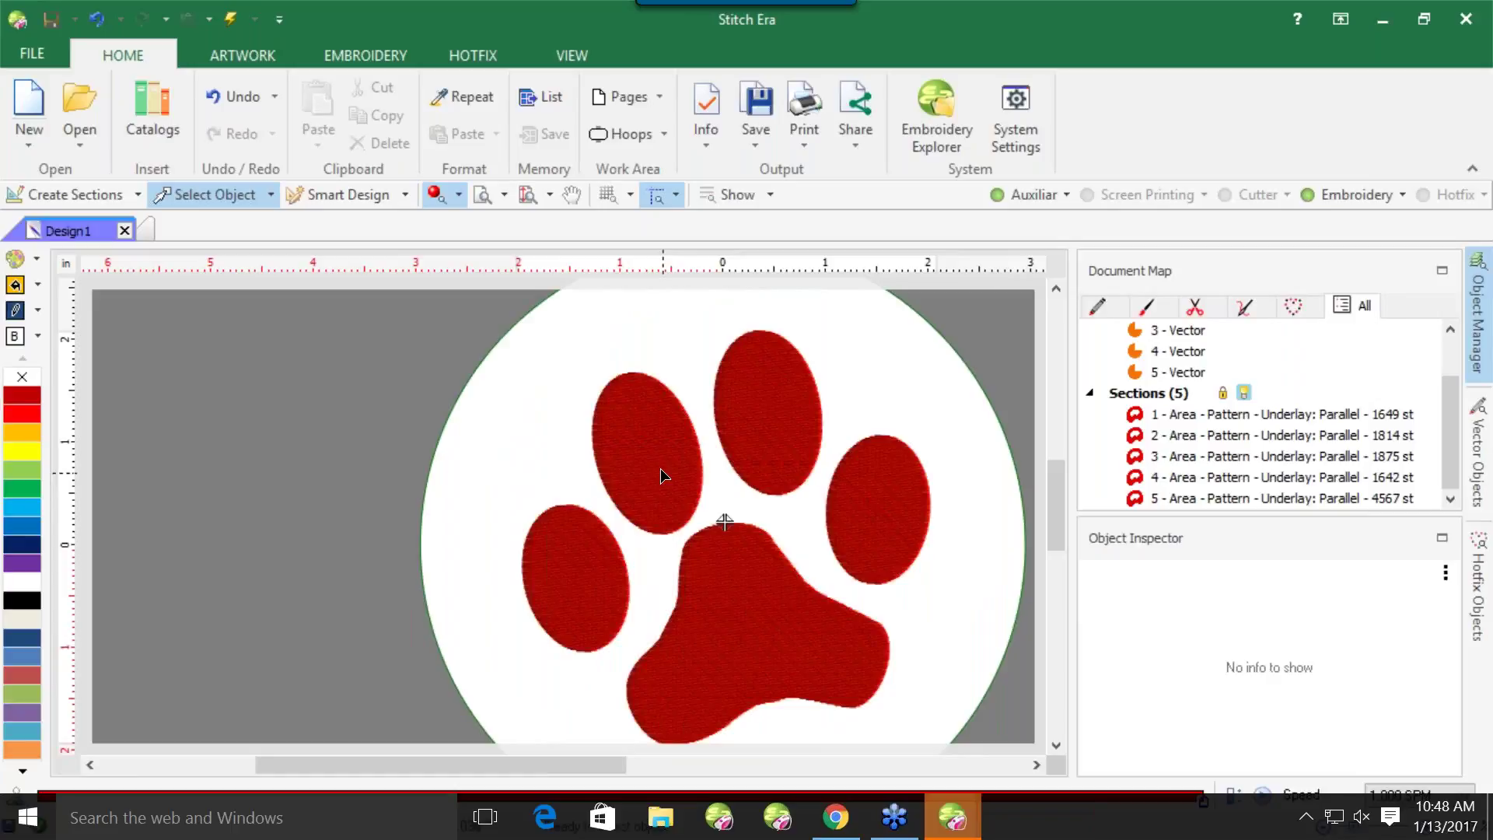
Select the upper-left toe and browse the creative, combined and math fill pattern libraries without choosing a pattern
{"action": "left_click", "coordinate": [661, 468]}
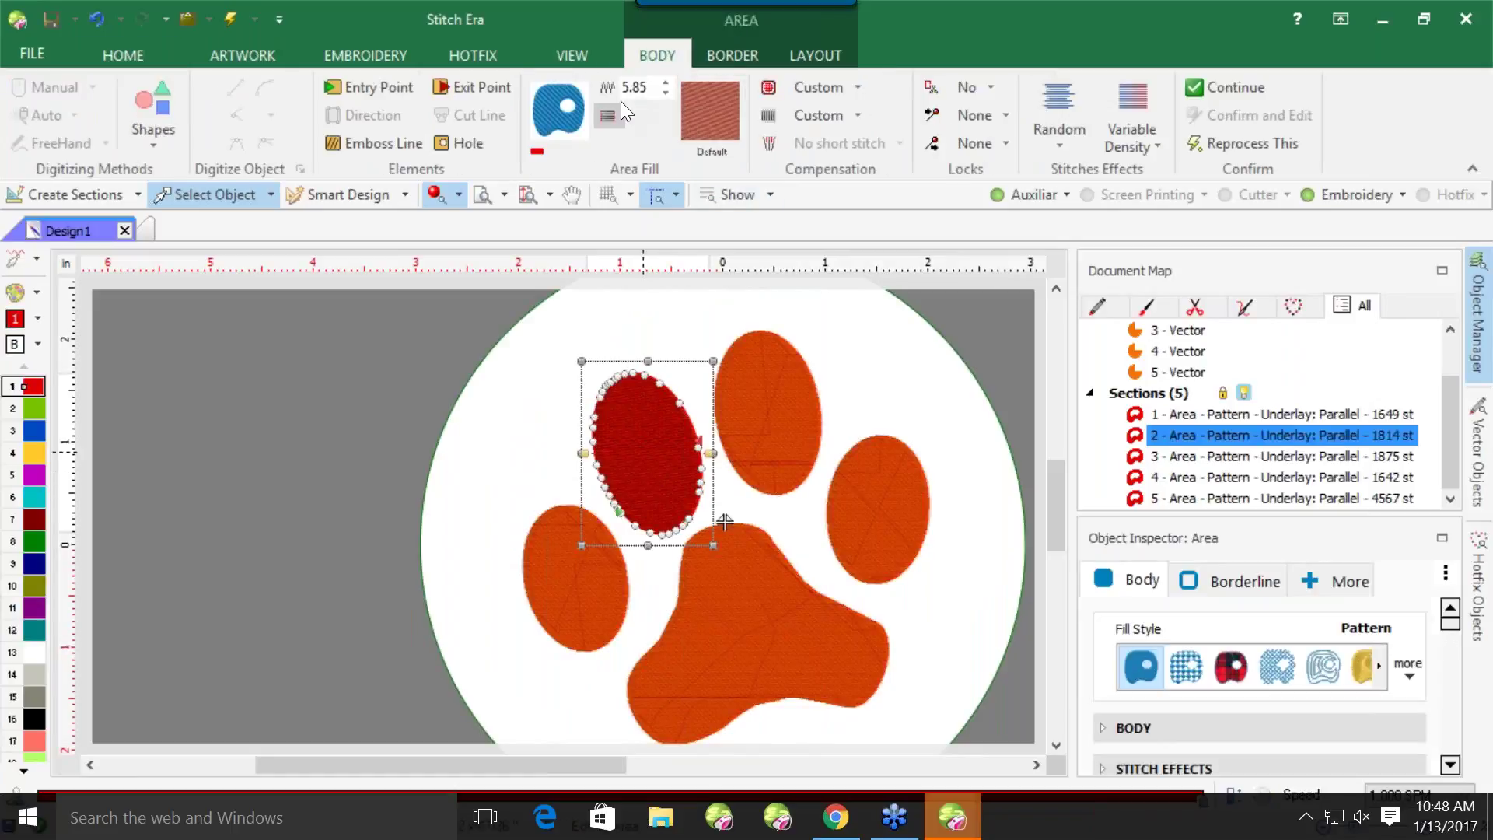
{"action": "left_click", "coordinate": [716, 116]}
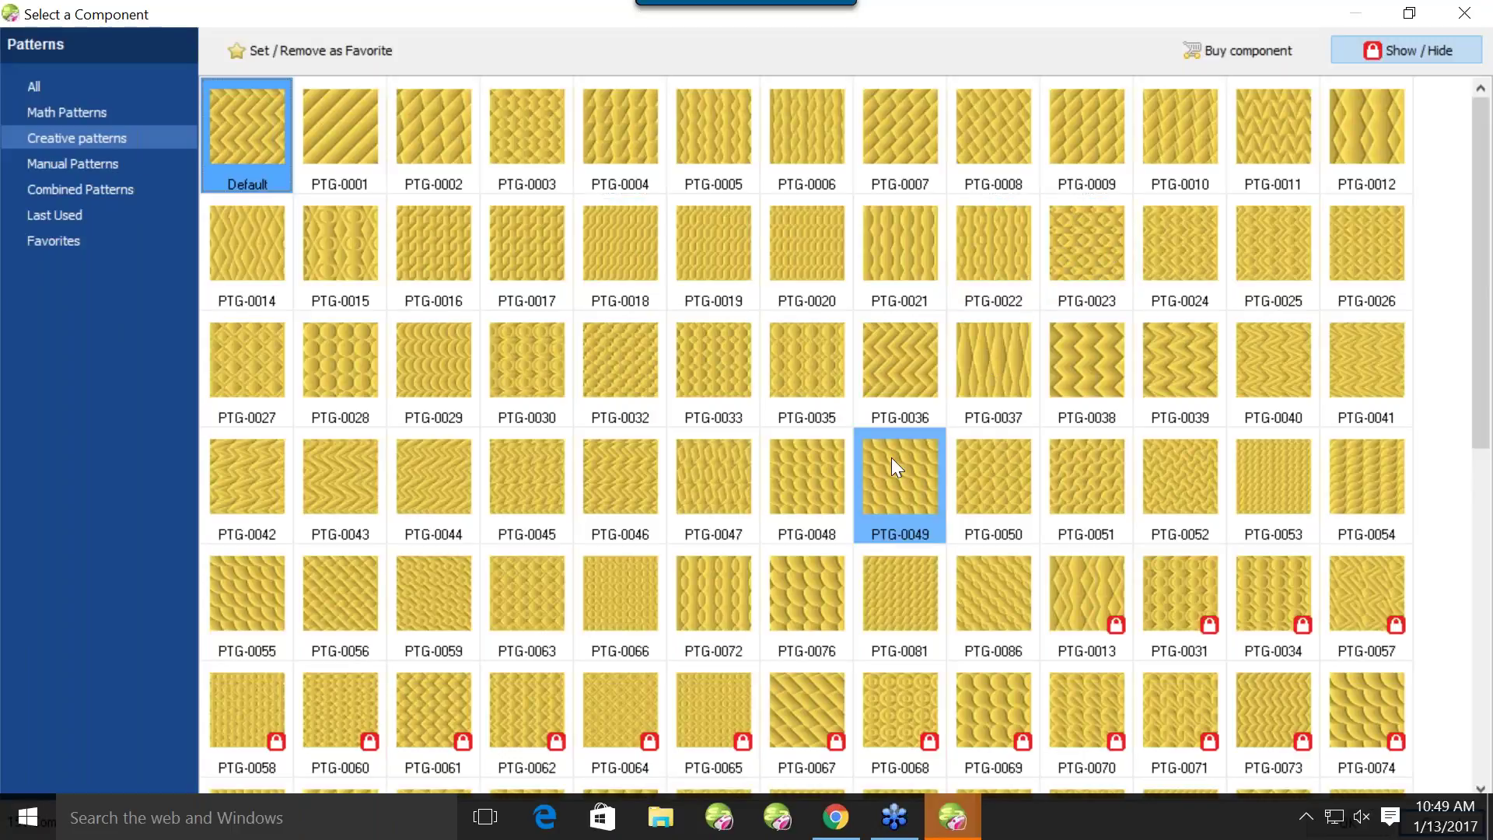
{"action": "left_click", "coordinate": [45, 166]}
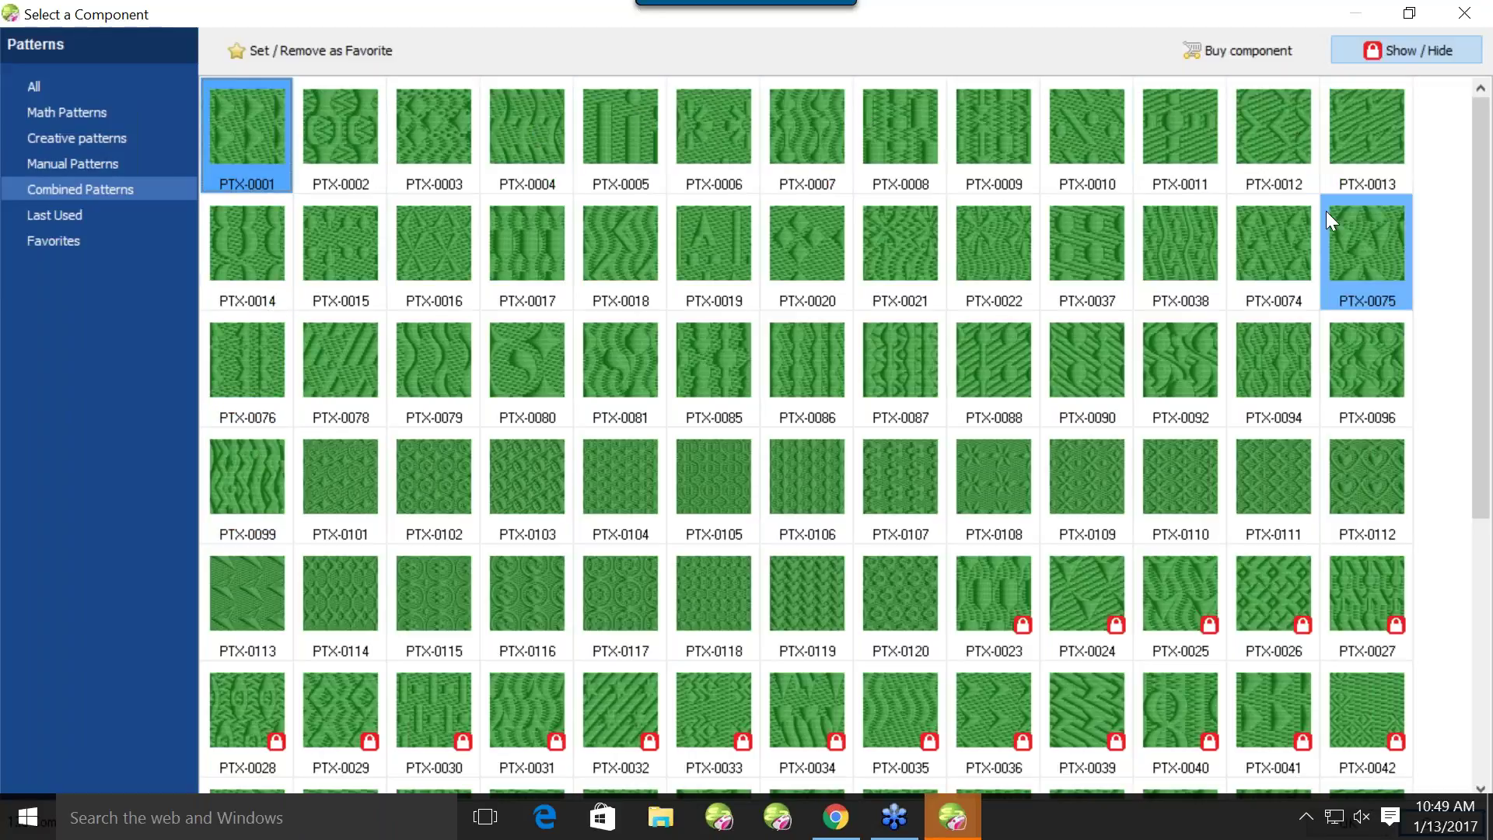
{"action": "left_click", "coordinate": [68, 112]}
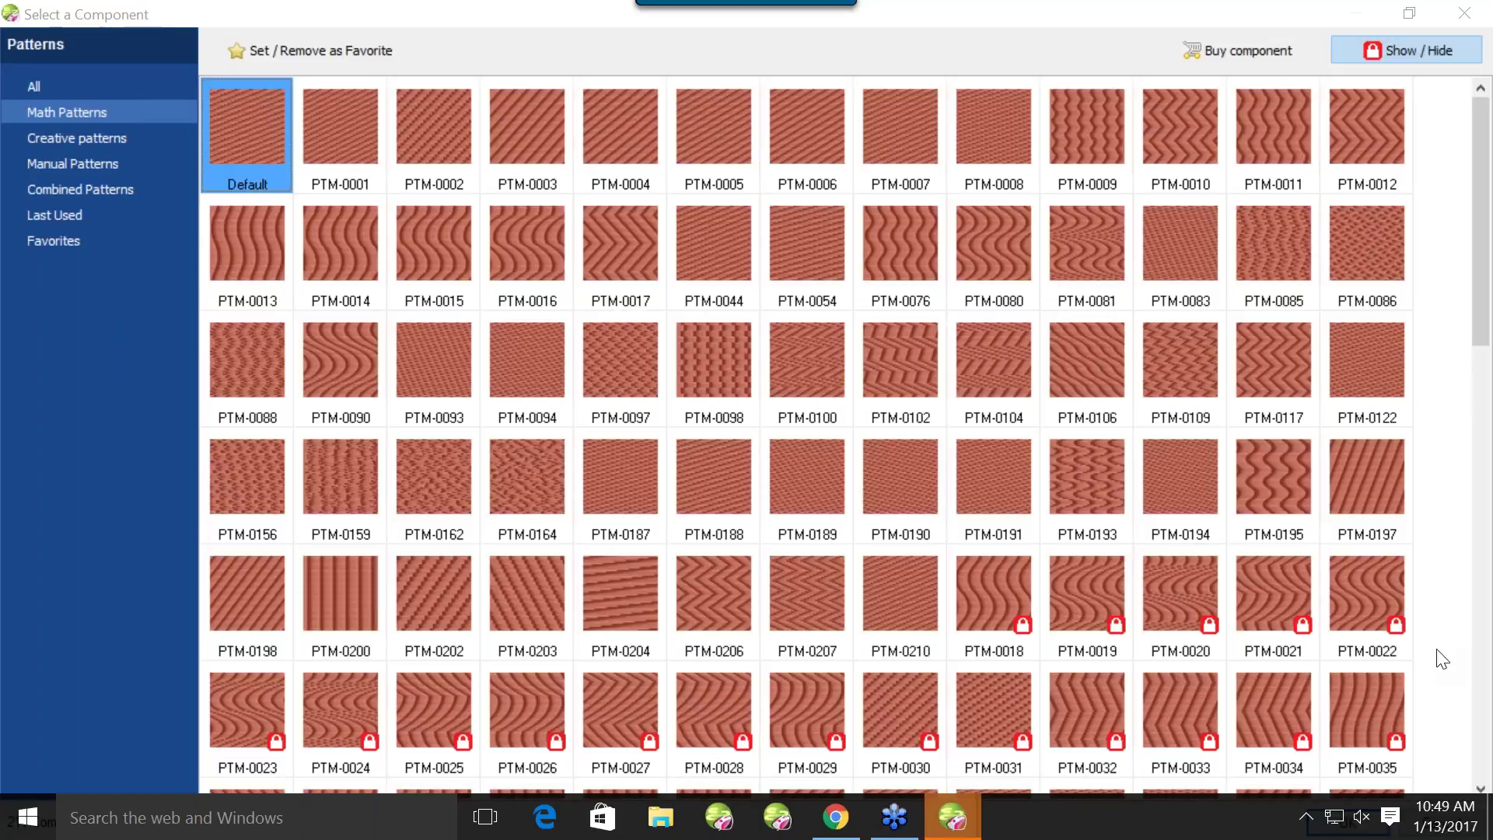
{"action": "scroll", "coordinate": [1443, 659], "scroll_direction": "down", "scroll_amount": 2}
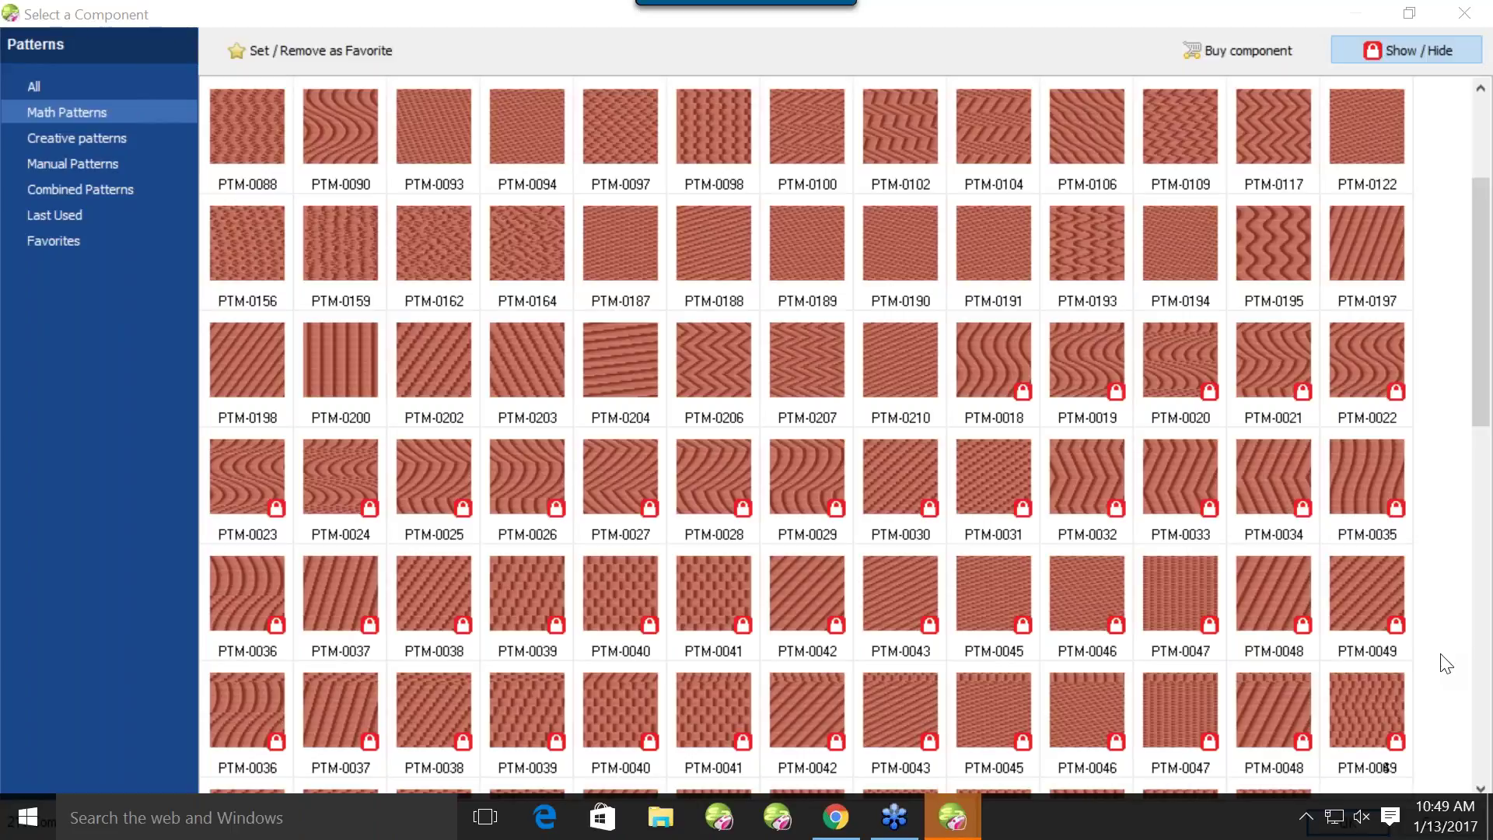
{"action": "left_click", "coordinate": [1484, 788]}
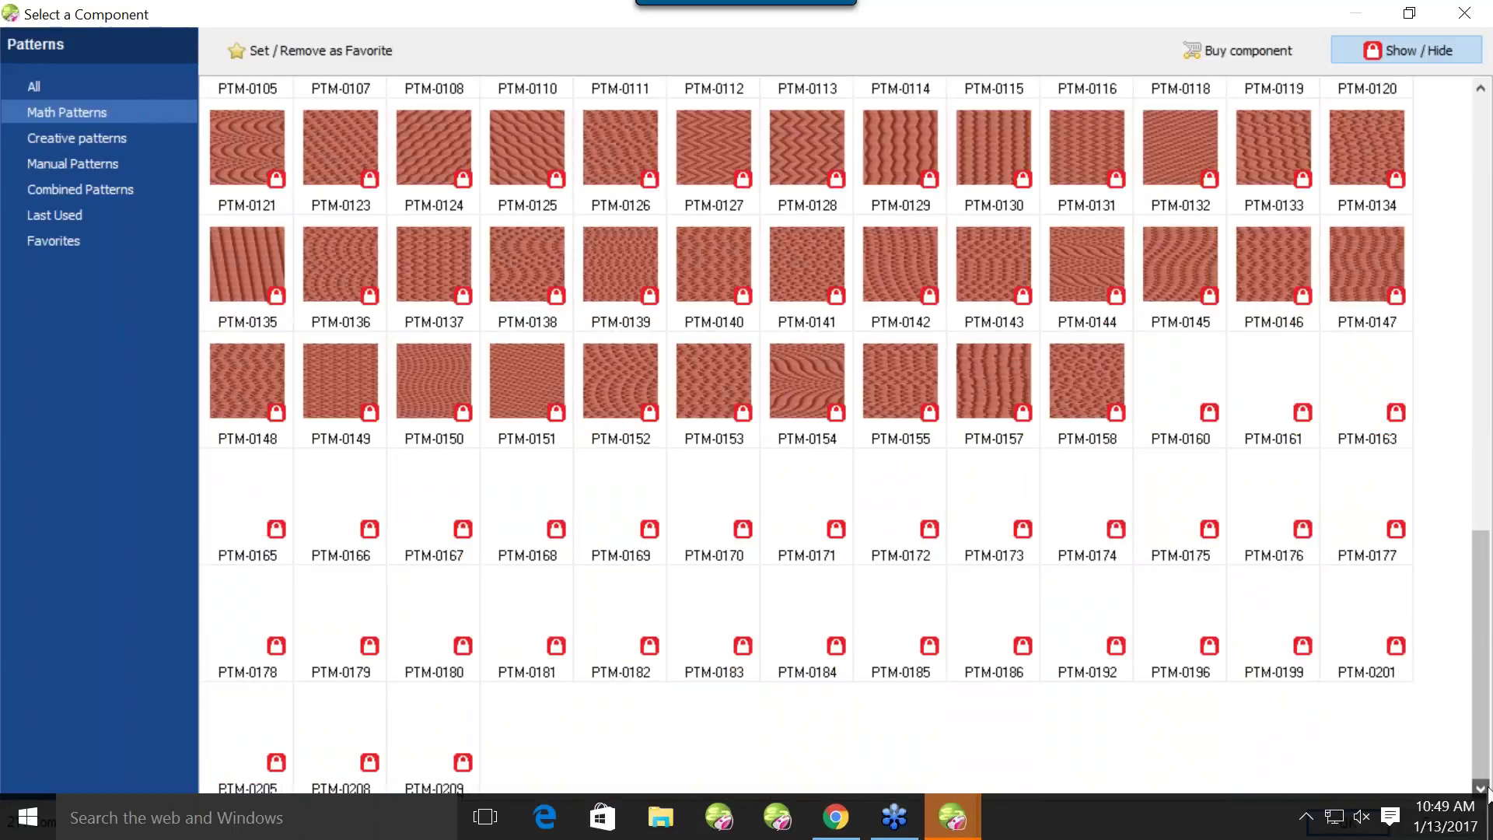
{"action": "left_click", "coordinate": [1466, 14]}
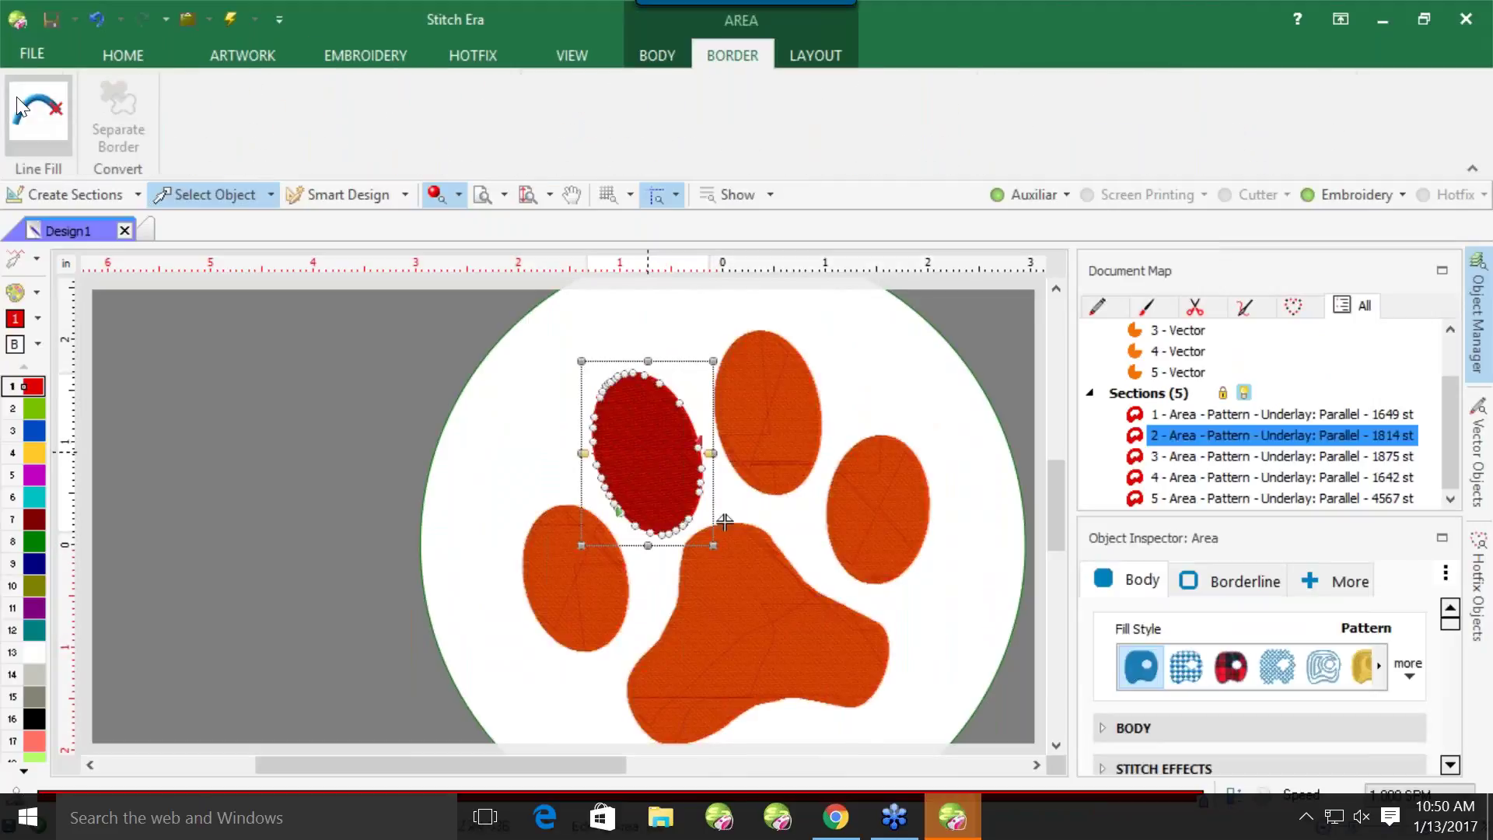
Add a Zig-Zag border in black around the selected upper-left toe
{"action": "left_click", "coordinate": [21, 105]}
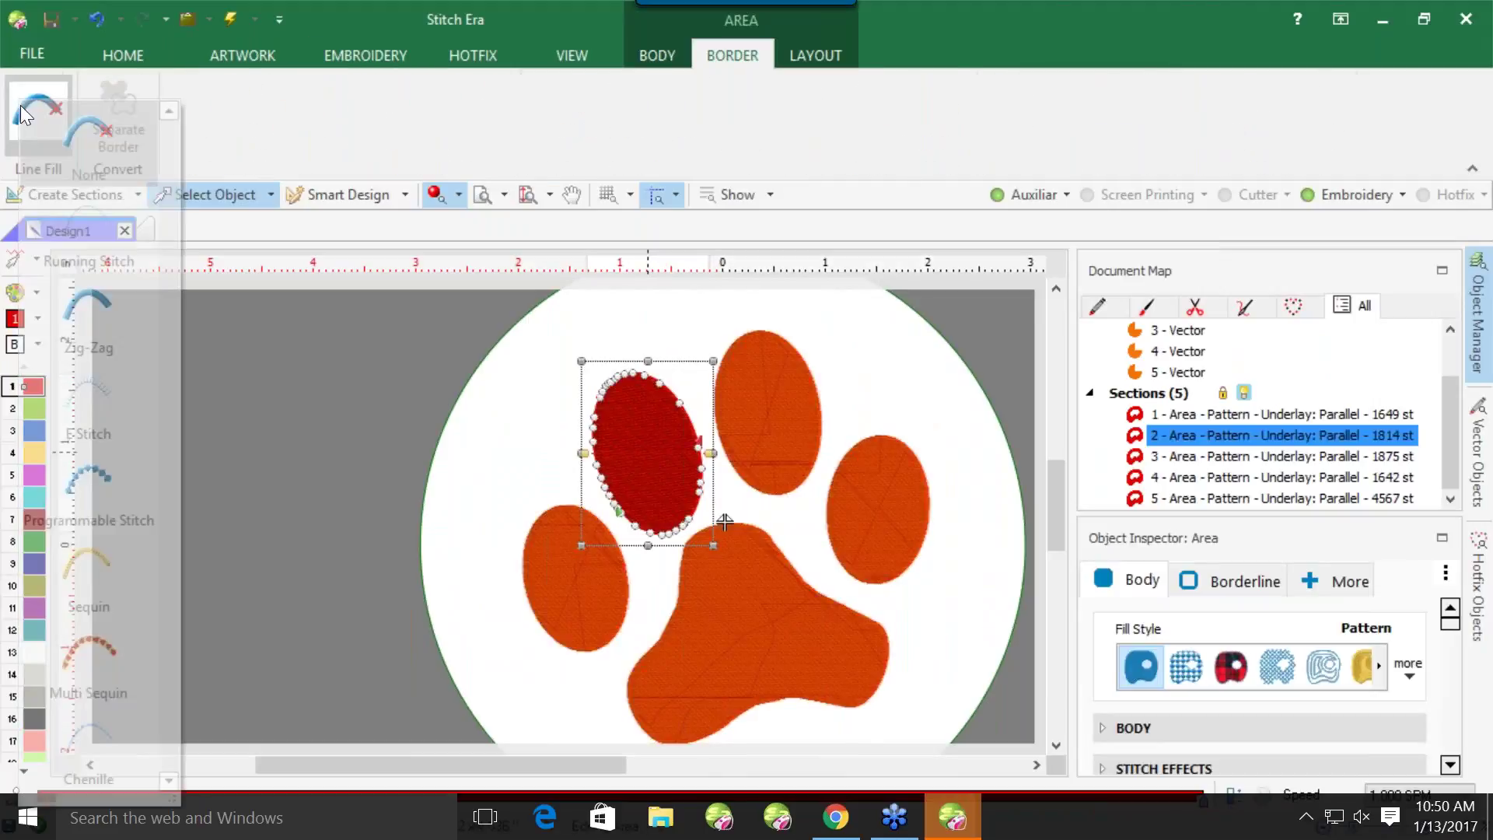
{"action": "left_click", "coordinate": [92, 312]}
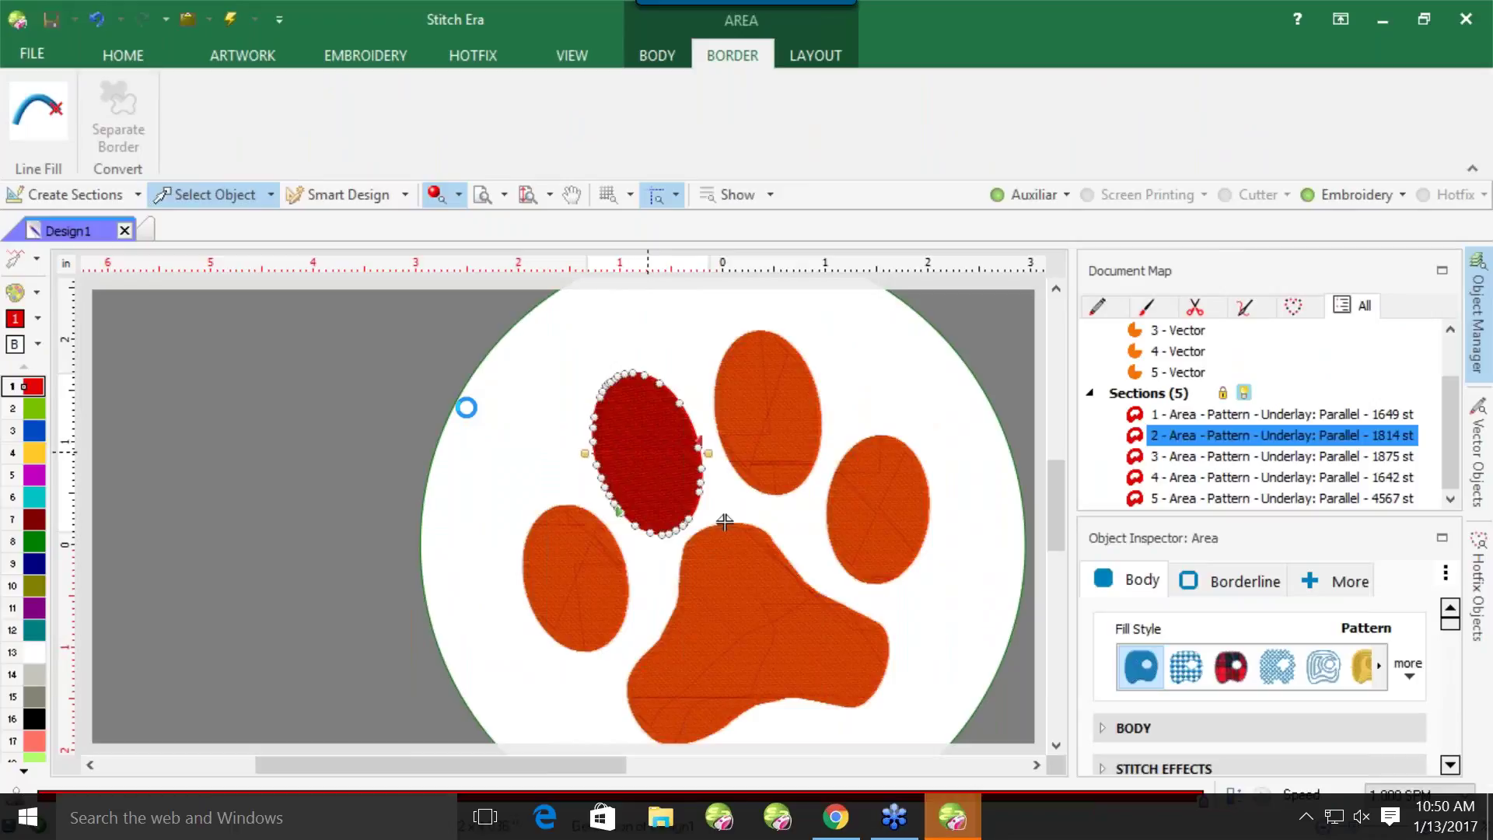
{"action": "left_click", "coordinate": [16, 151]}
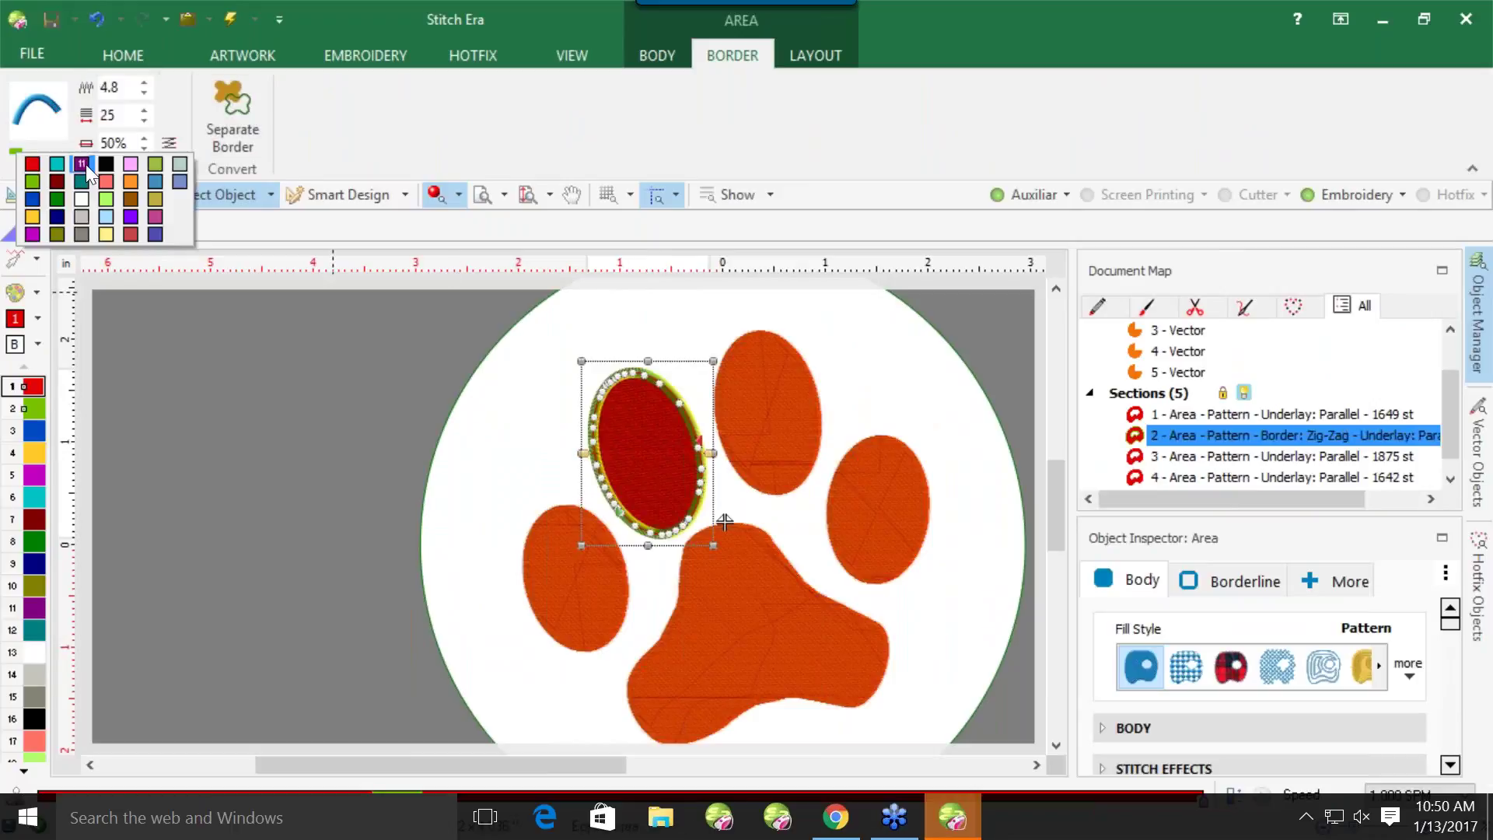
{"action": "left_click", "coordinate": [109, 171]}
Set the toe border's density to 5.5 and its width to 12, deselect the toe and check the border up close
{"action": "double_click", "coordinate": [115, 92]}
{"action": "type", "text": "5.50"}
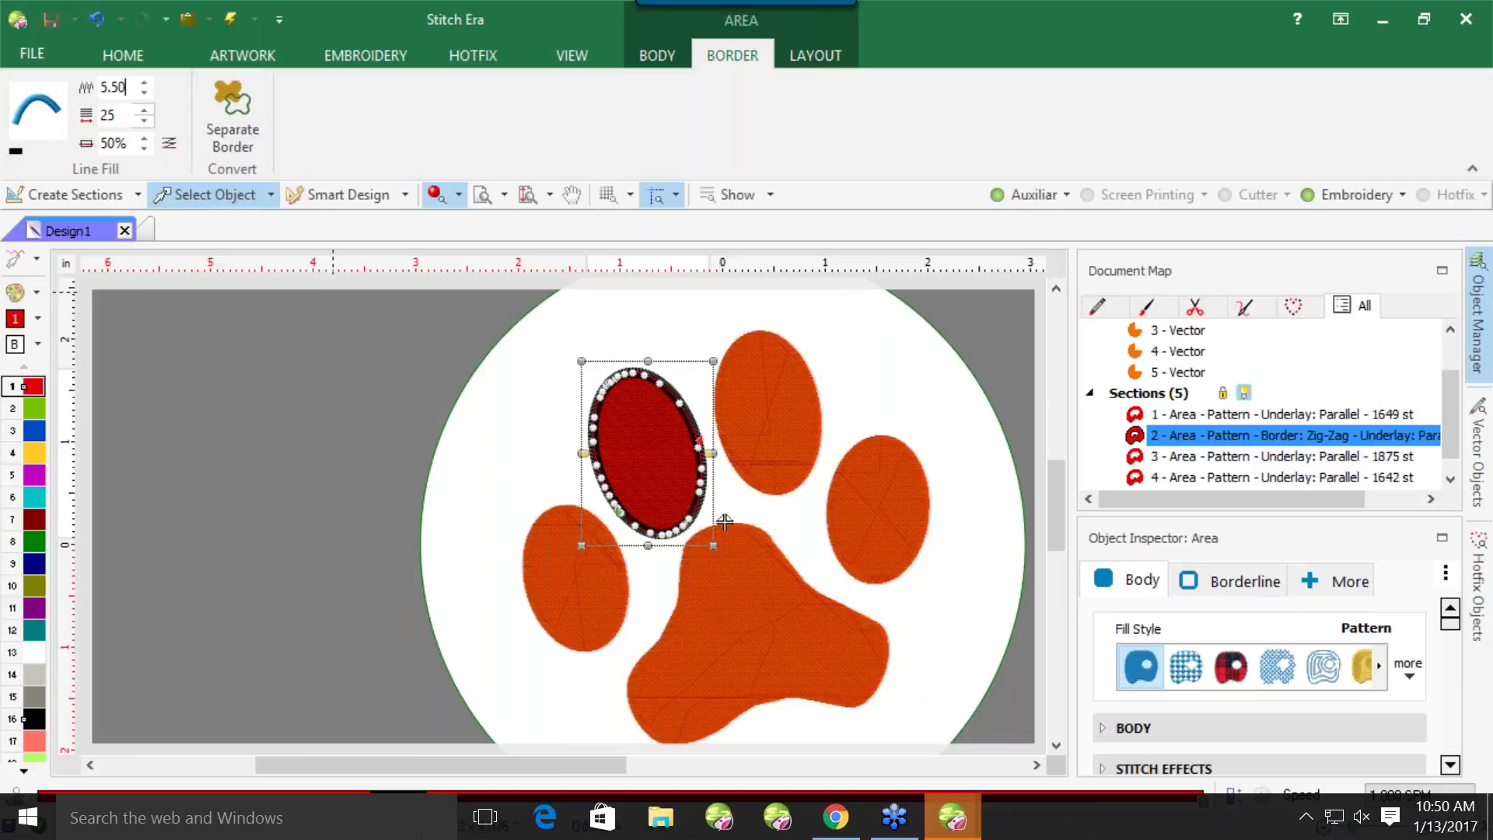
{"action": "key", "text": "Tab"}
{"action": "type", "text": "12"}
{"action": "key", "text": "Return"}
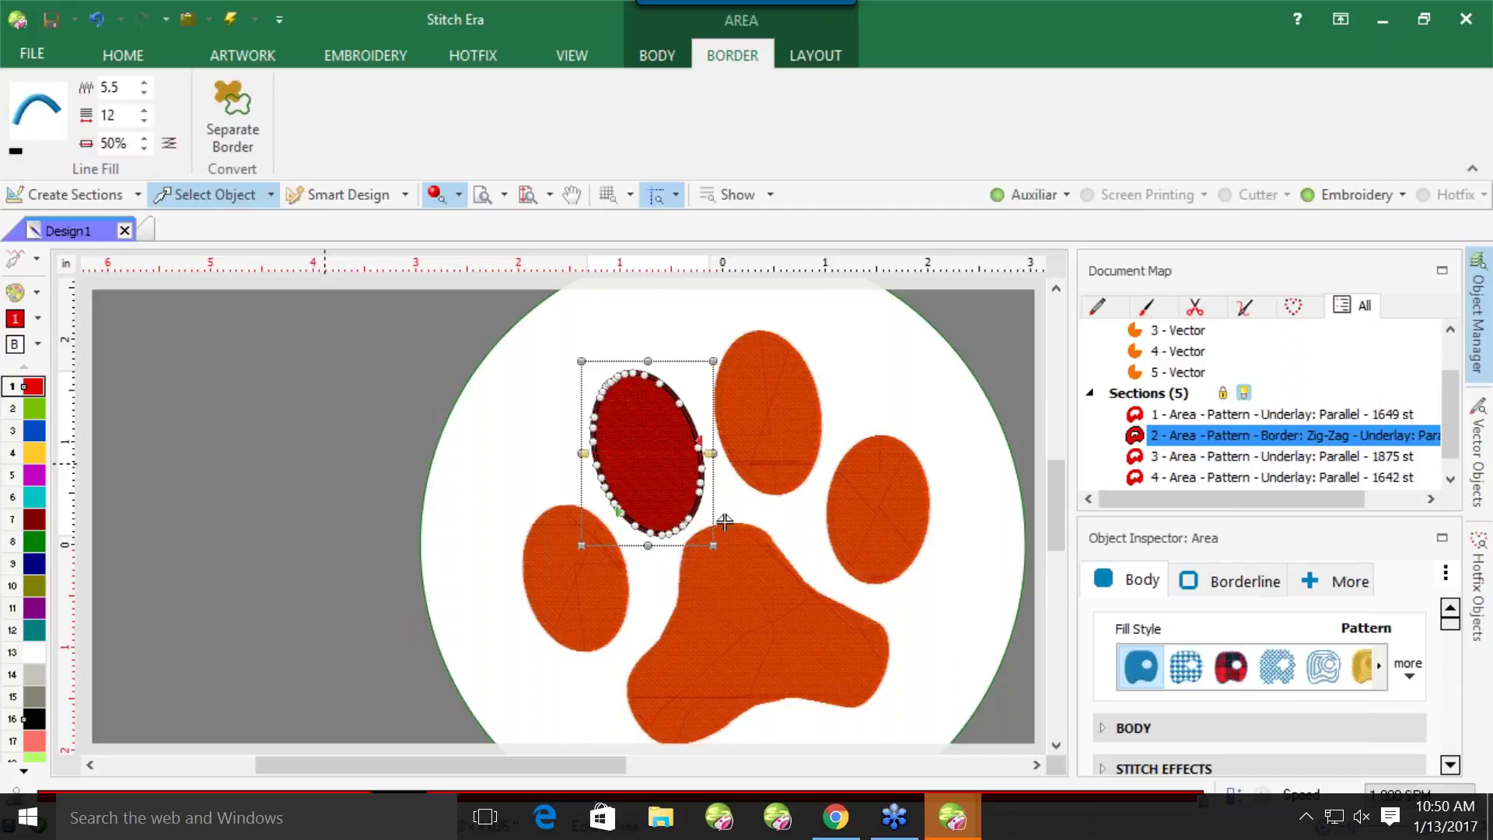
{"action": "left_click", "coordinate": [434, 486]}
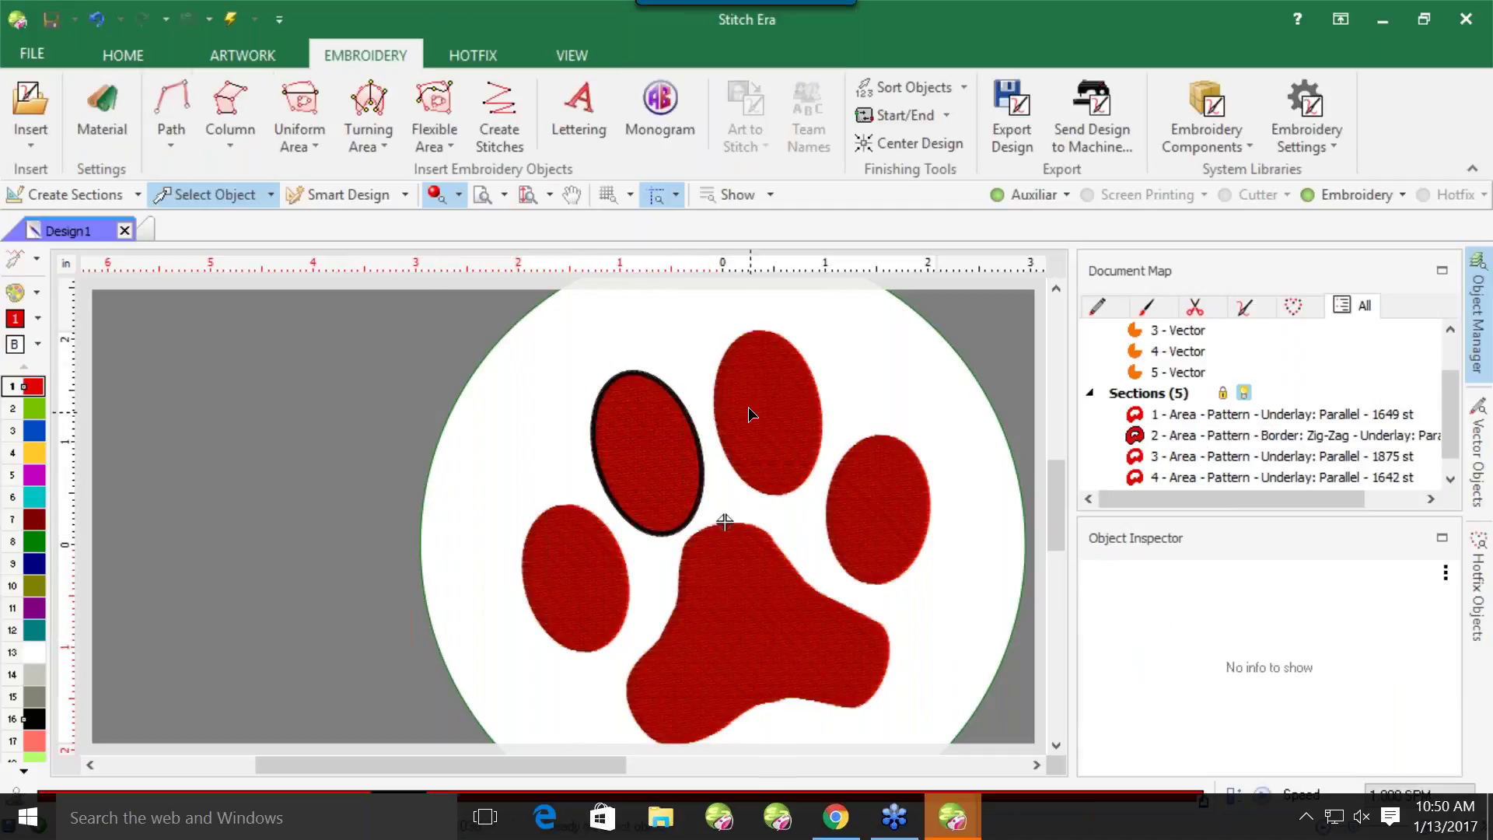
{"action": "scroll", "coordinate": [749, 408], "scroll_direction": "up", "scroll_amount": 1}
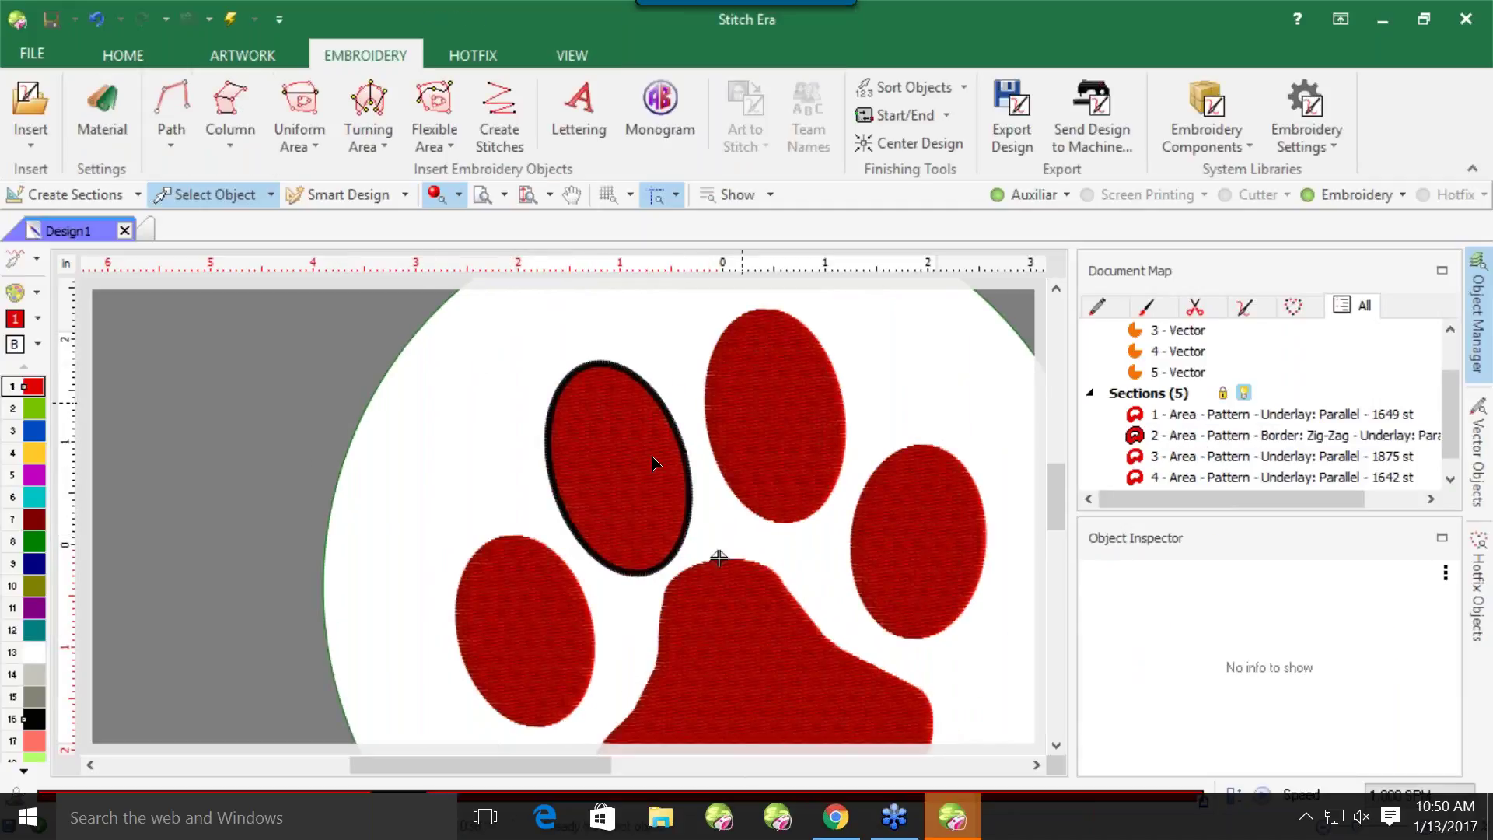
{"action": "scroll", "coordinate": [651, 458], "scroll_direction": "up", "scroll_amount": 2}
{"action": "scroll", "coordinate": [553, 463], "scroll_direction": "down", "scroll_amount": 3}
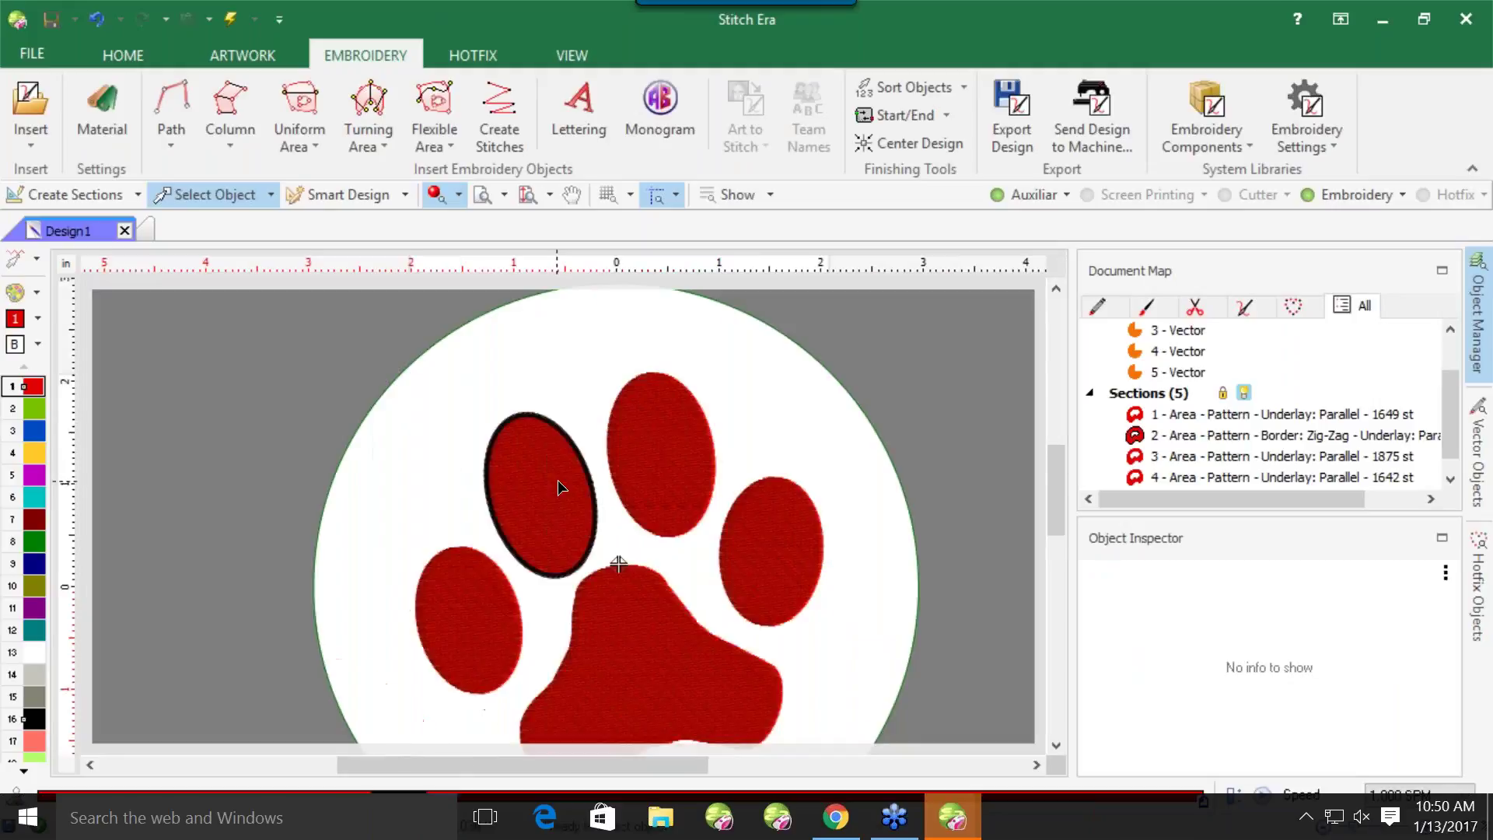
{"action": "scroll", "coordinate": [558, 480], "scroll_direction": "down", "scroll_amount": 1}
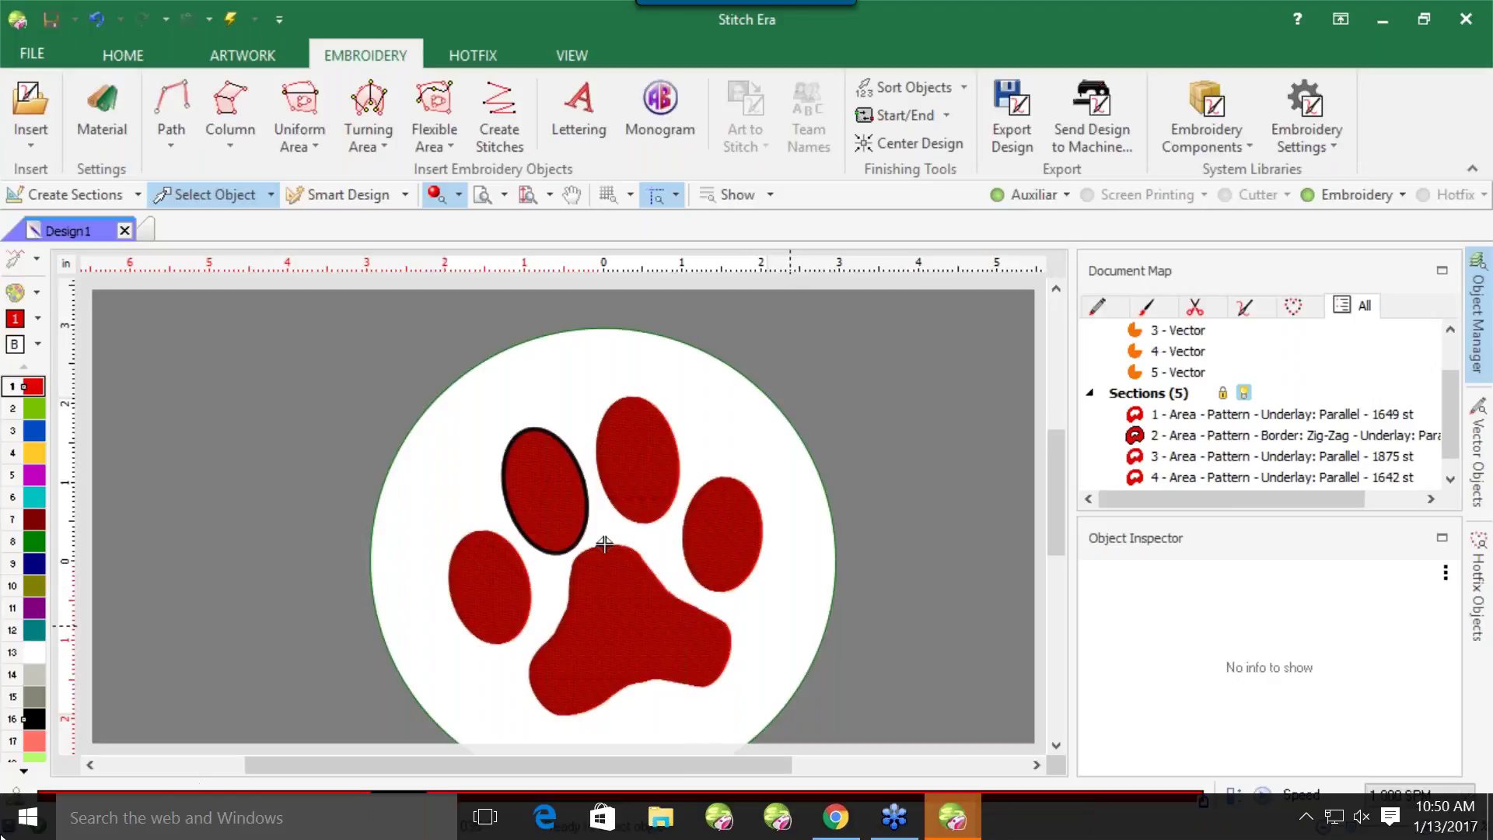
Review the sharing and saving options for the design without choosing one
{"action": "left_click", "coordinate": [116, 54]}
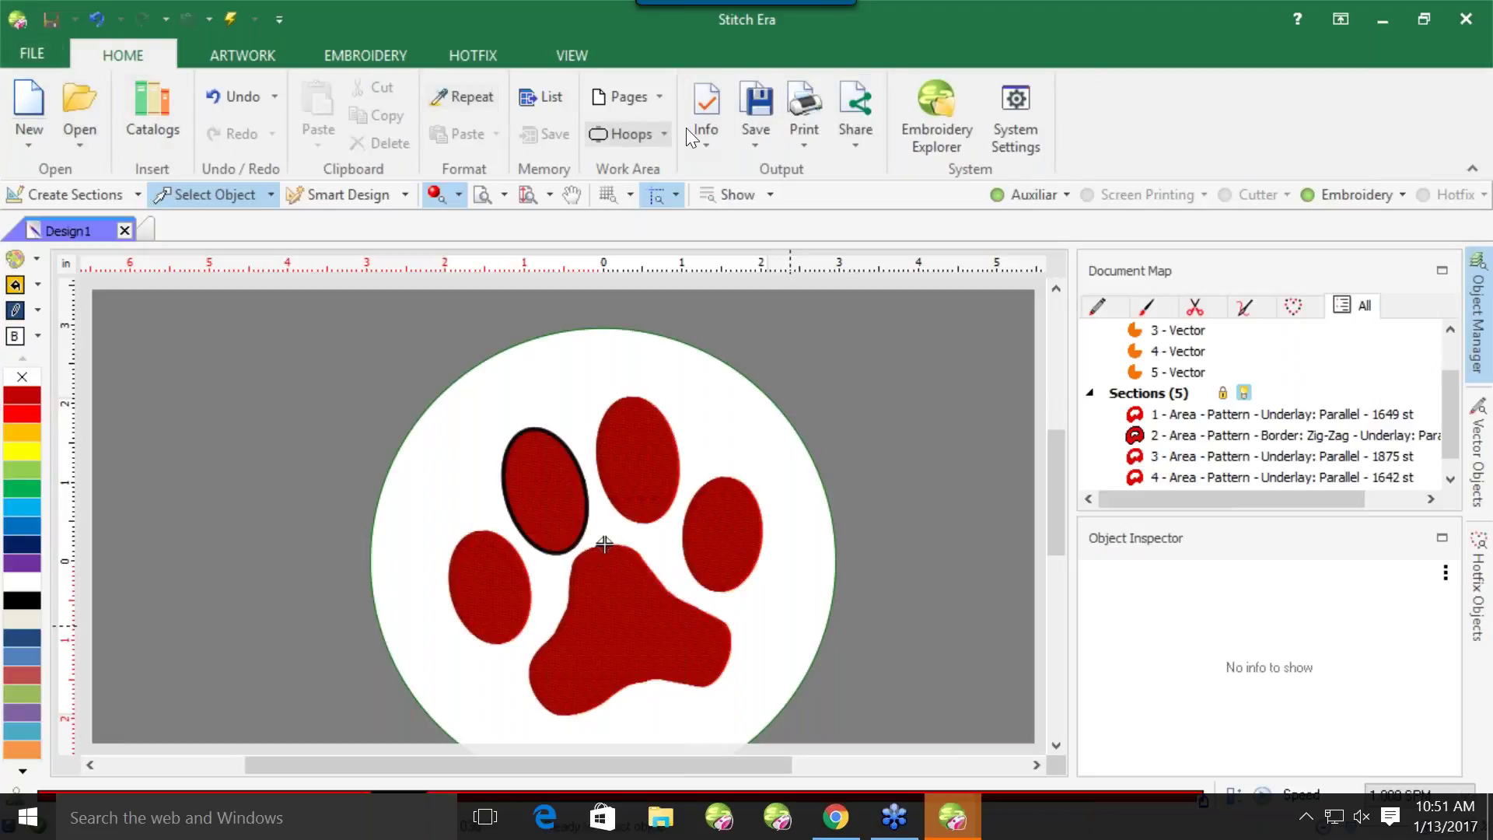
{"action": "left_click", "coordinate": [852, 125]}
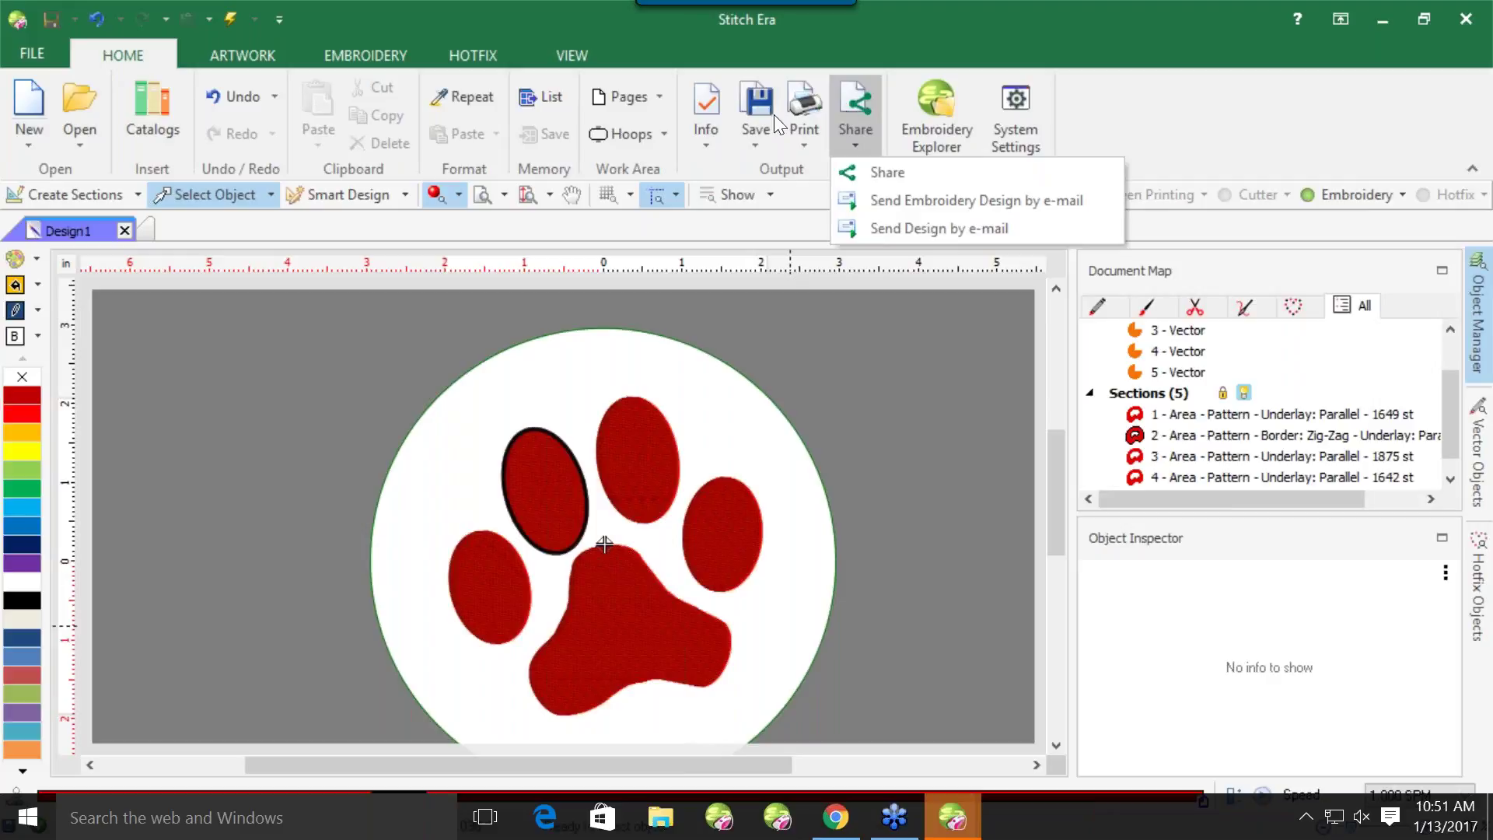
{"action": "left_click", "coordinate": [323, 331]}
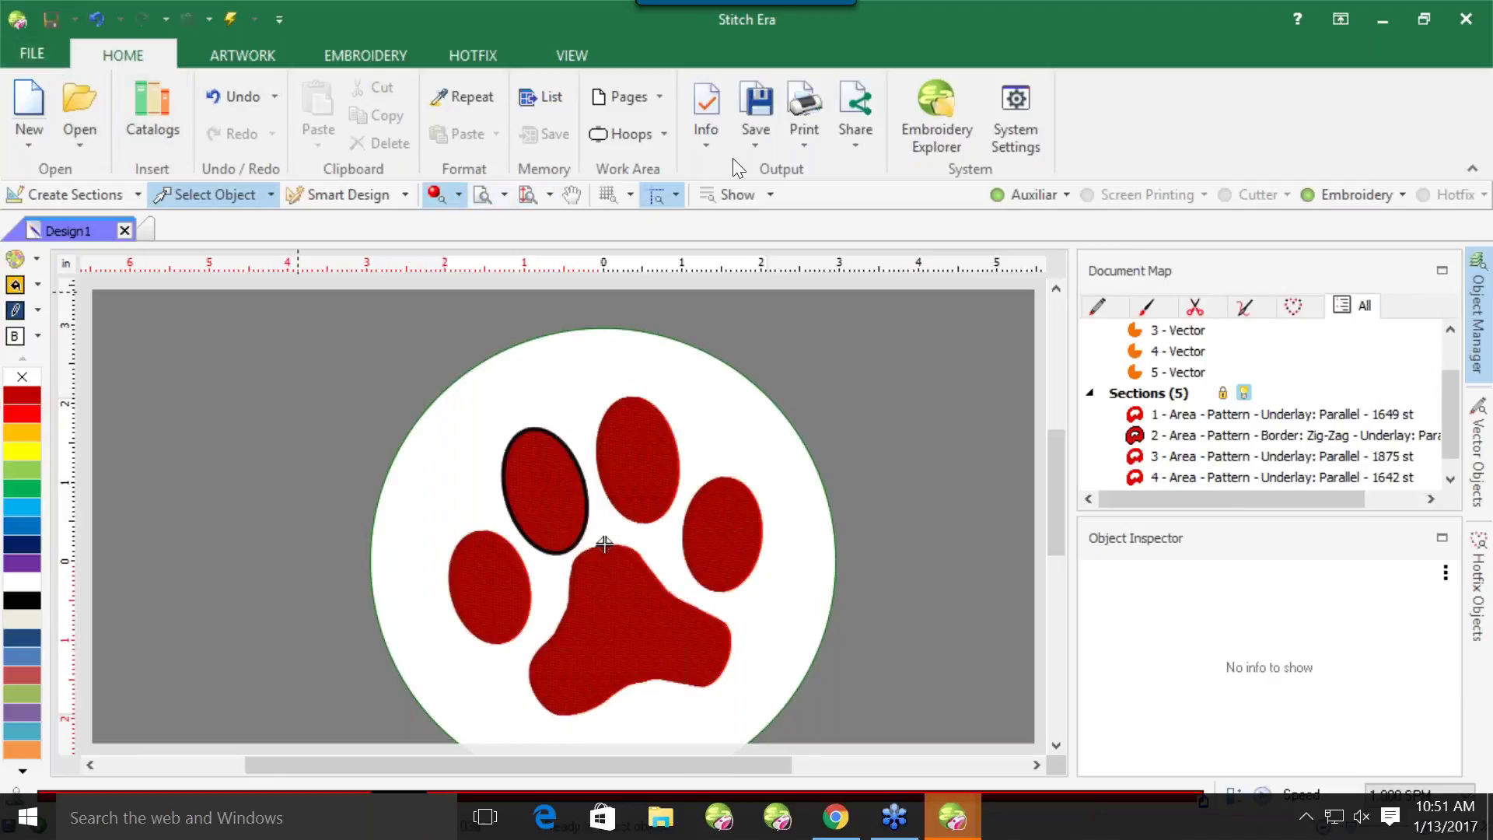
{"action": "left_click", "coordinate": [750, 146]}
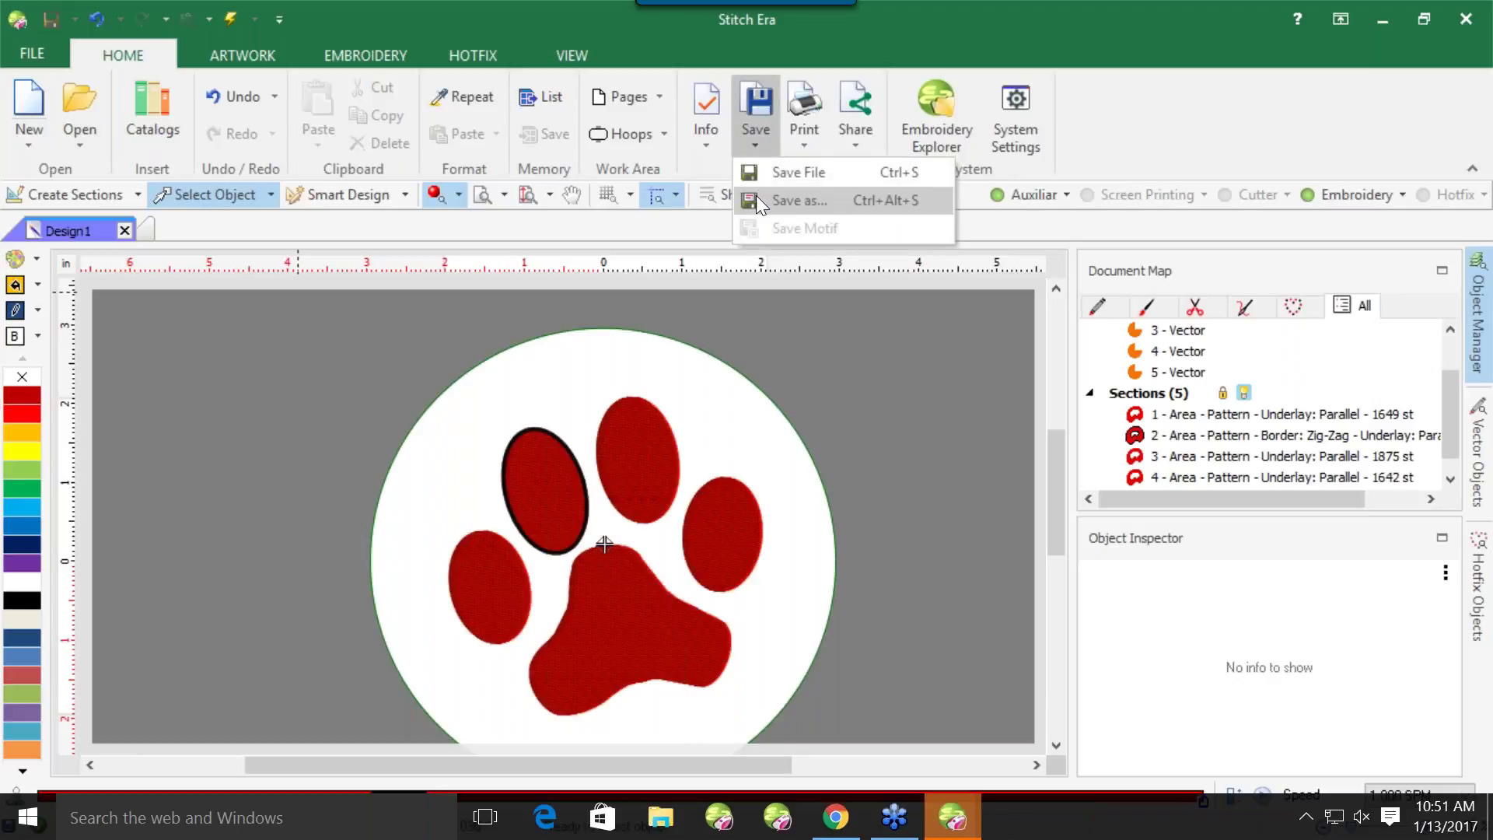
{"action": "left_click", "coordinate": [179, 362]}
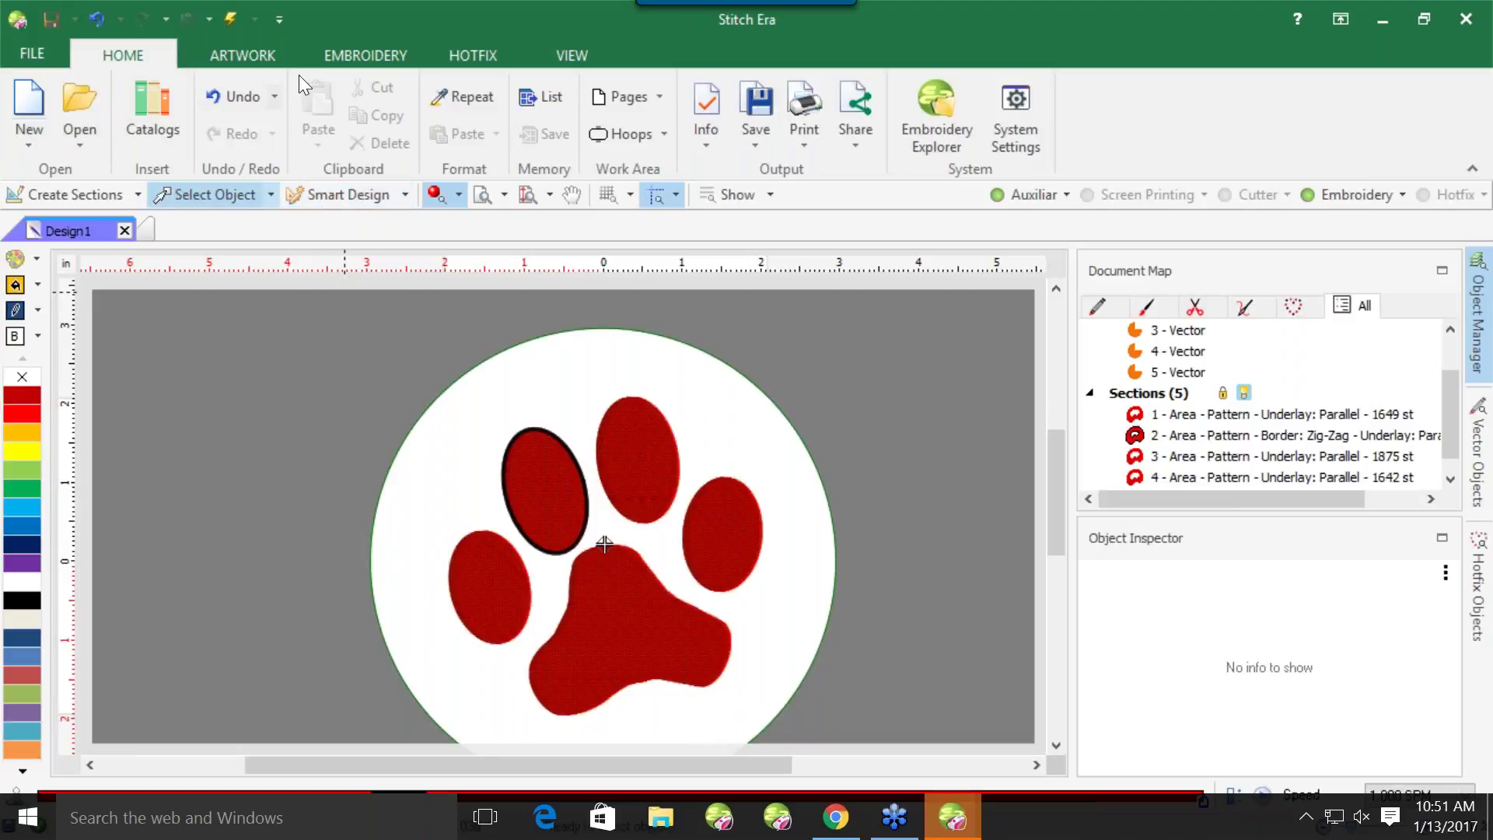
Hide the auxiliary vectors and the embroidery, and bring back only the auxiliary vectors to view the artwork alone
{"action": "left_click", "coordinate": [370, 50]}
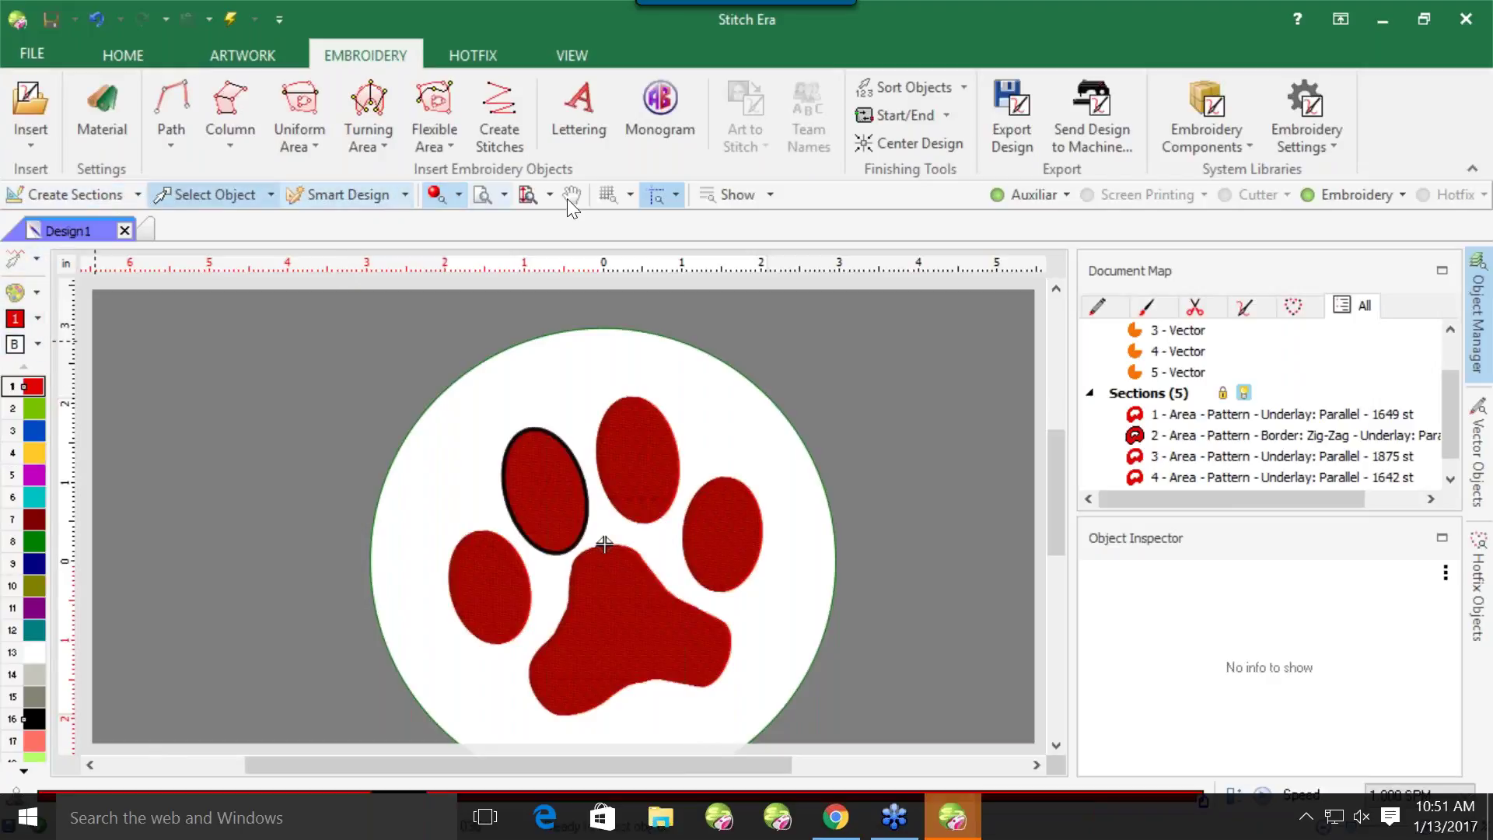
{"action": "left_click", "coordinate": [231, 194]}
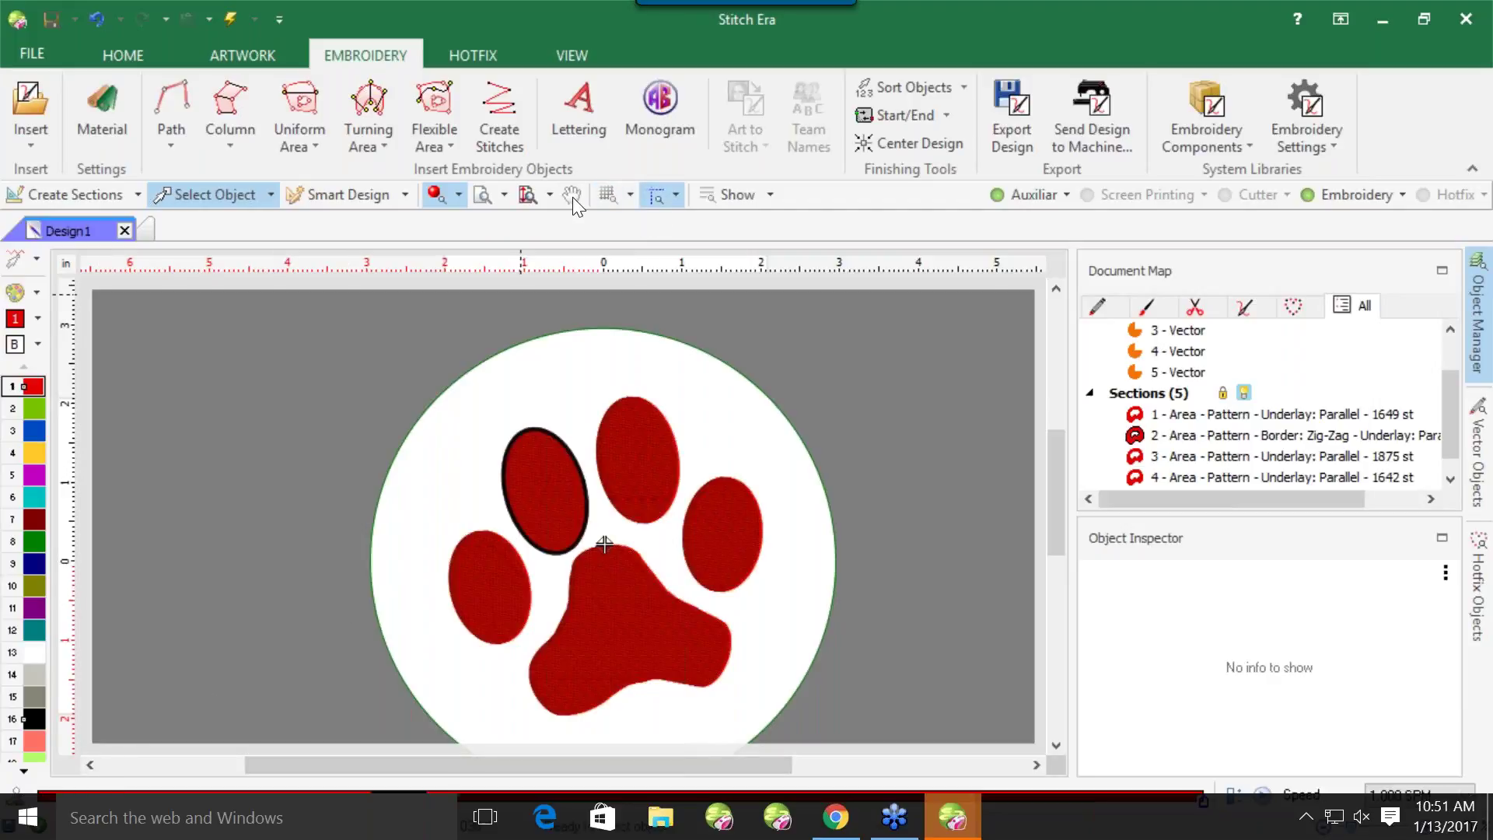
{"action": "left_click", "coordinate": [1062, 203]}
{"action": "left_click", "coordinate": [1073, 232]}
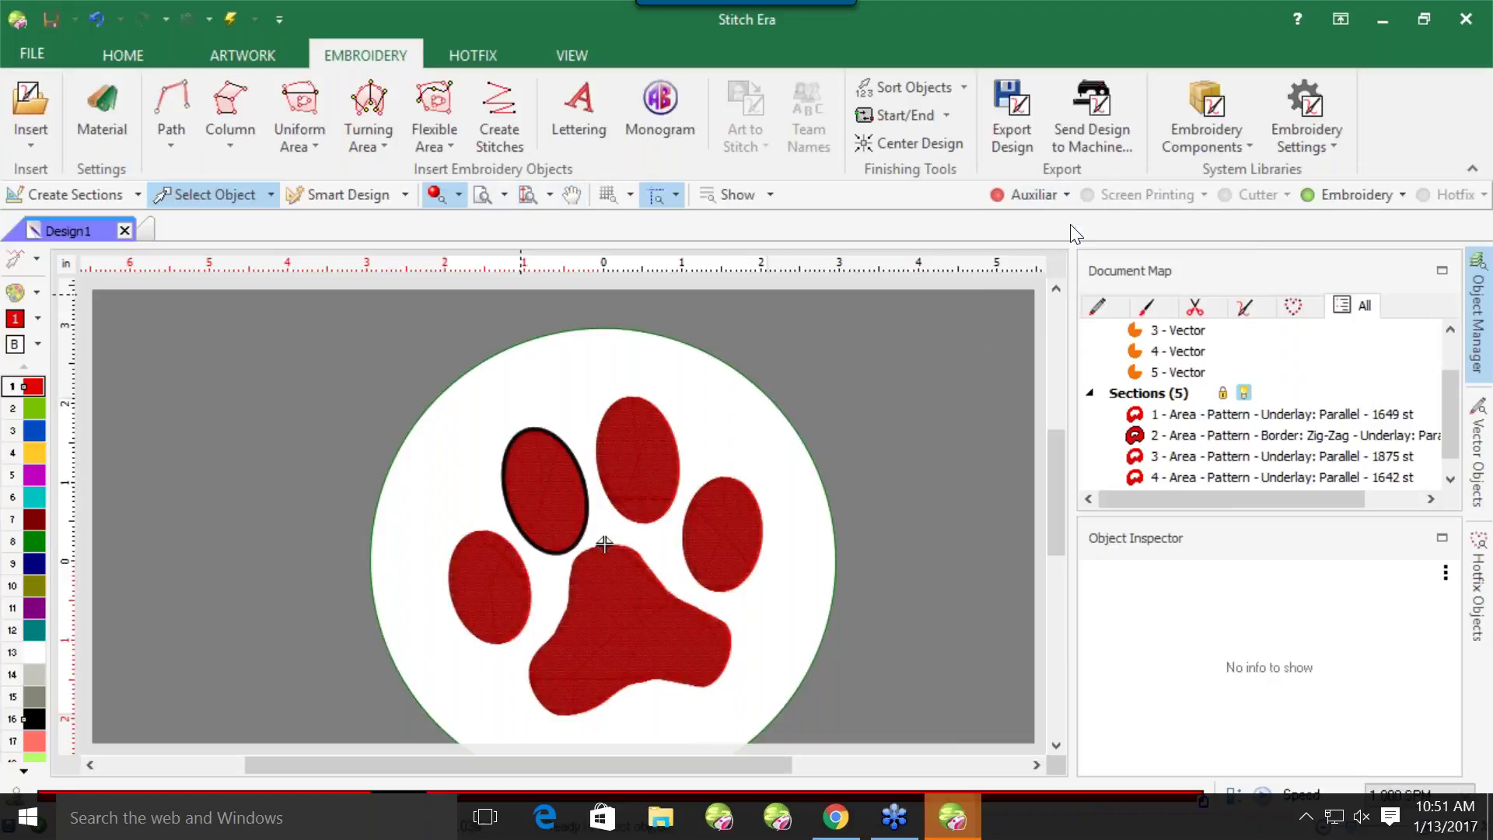
{"action": "left_click", "coordinate": [1367, 193]}
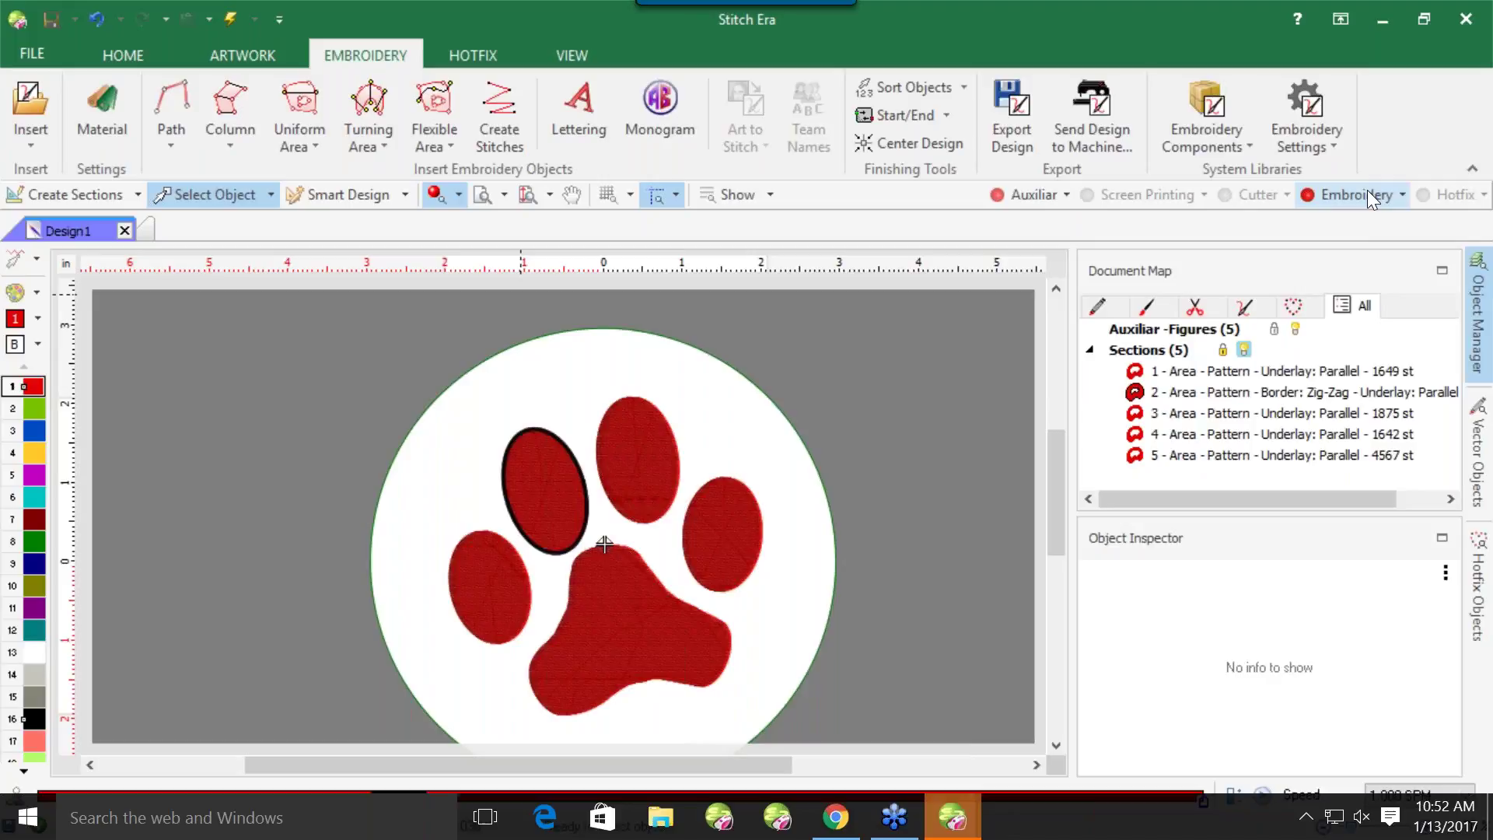
{"action": "left_click", "coordinate": [1022, 194]}
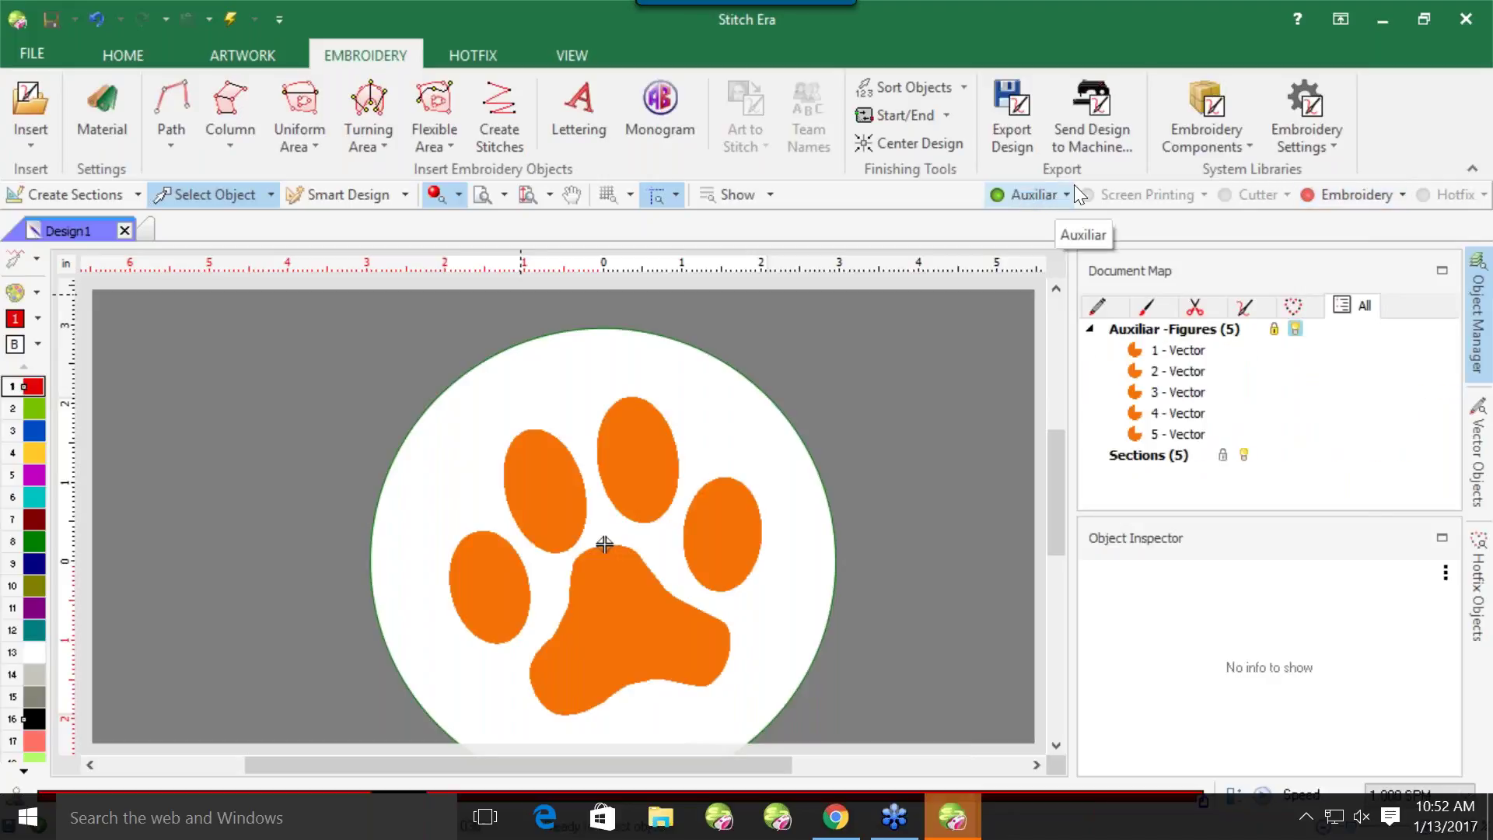
Hide the auxiliary vectors, isolate them with Hide all but Auxiliary Objects, and show the embroidery again
{"action": "left_click", "coordinate": [1059, 200]}
{"action": "left_click", "coordinate": [1072, 200]}
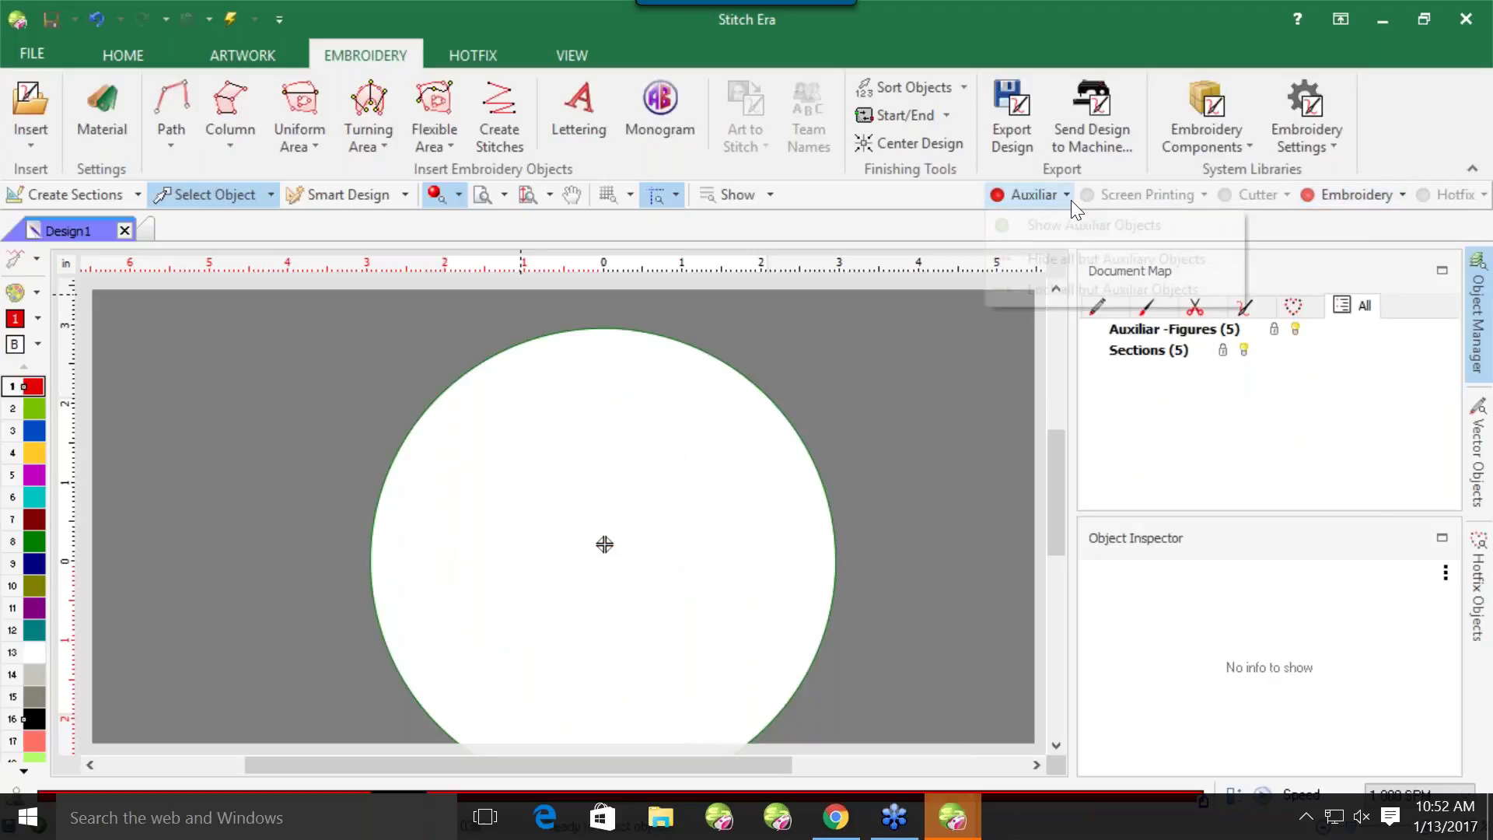
{"action": "left_click", "coordinate": [1063, 266]}
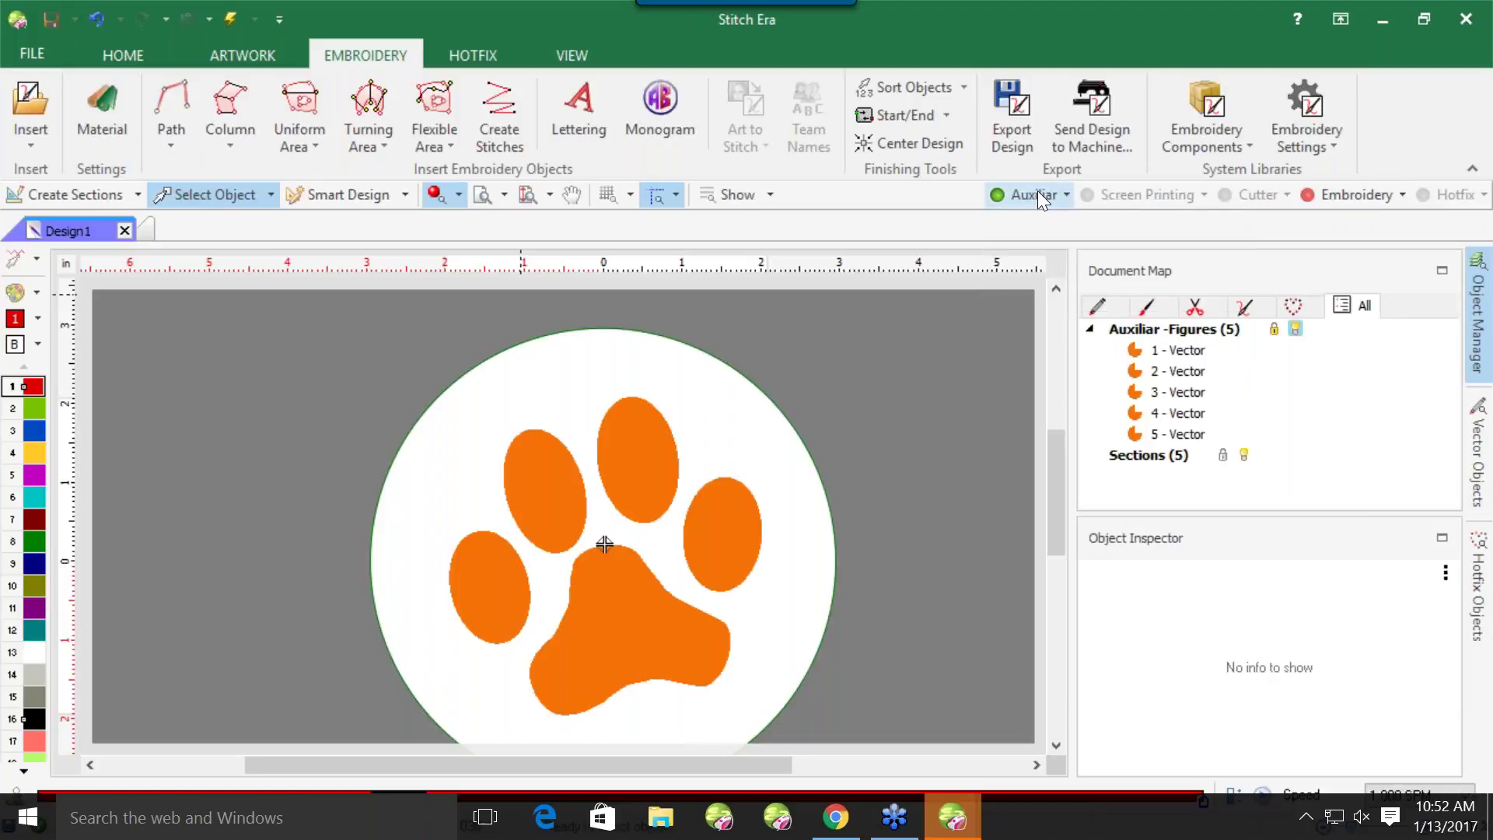
{"action": "left_click", "coordinate": [1345, 199]}
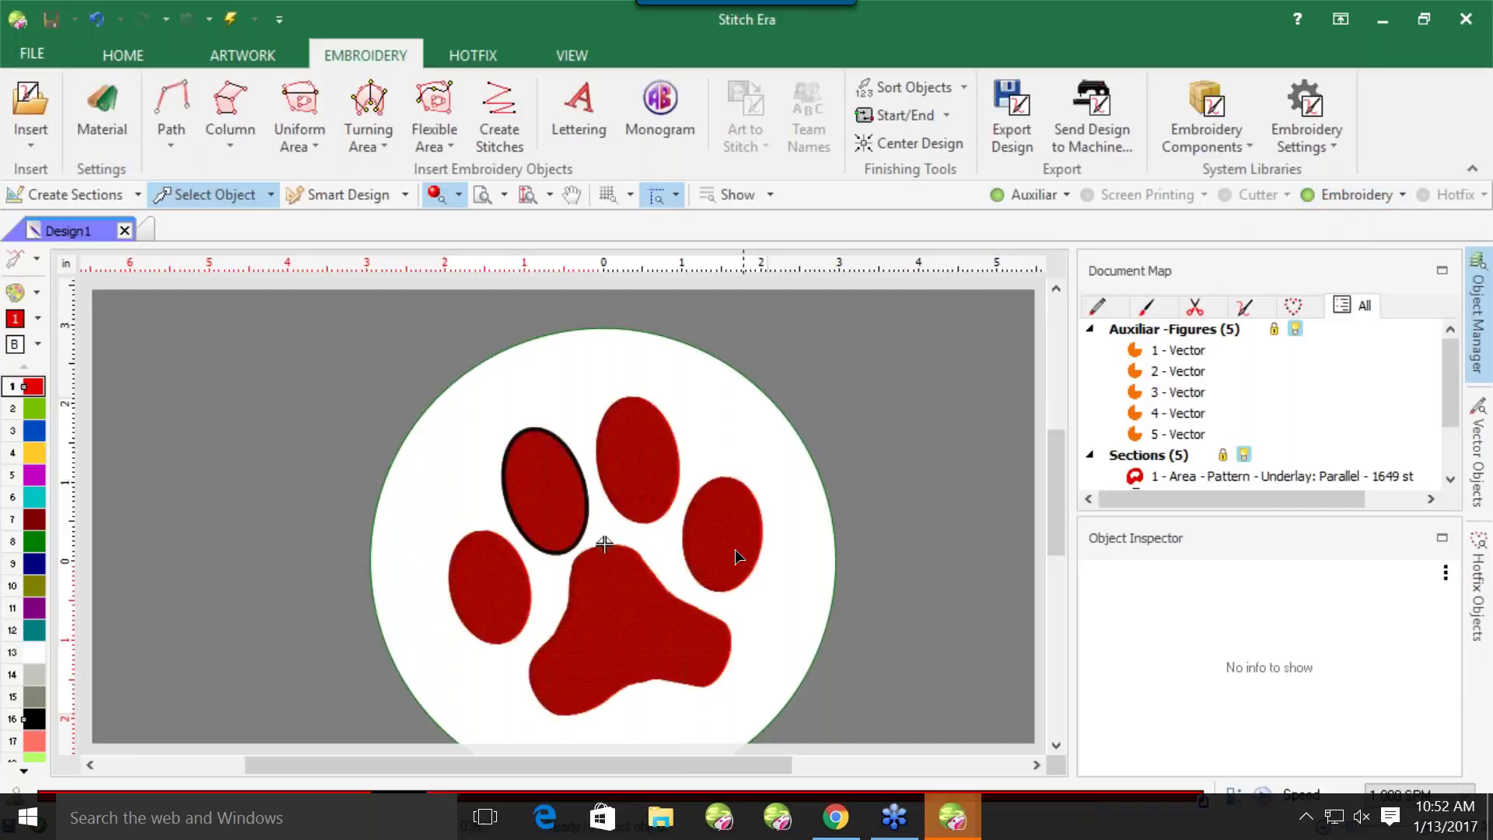
Check the thread information for needle 15 in the needle color palette
{"action": "mouse_move", "coordinate": [4, 705]}
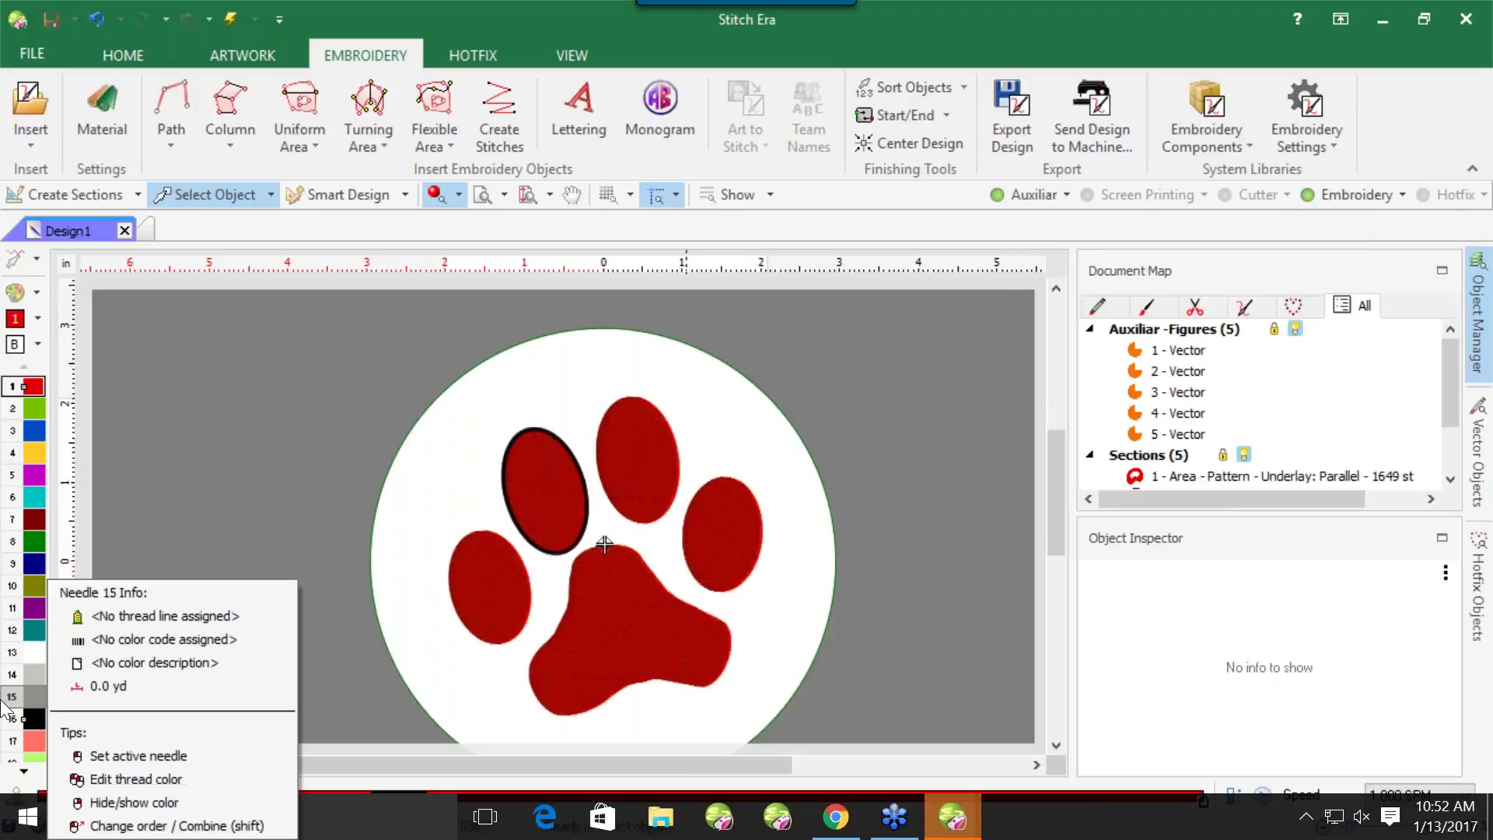